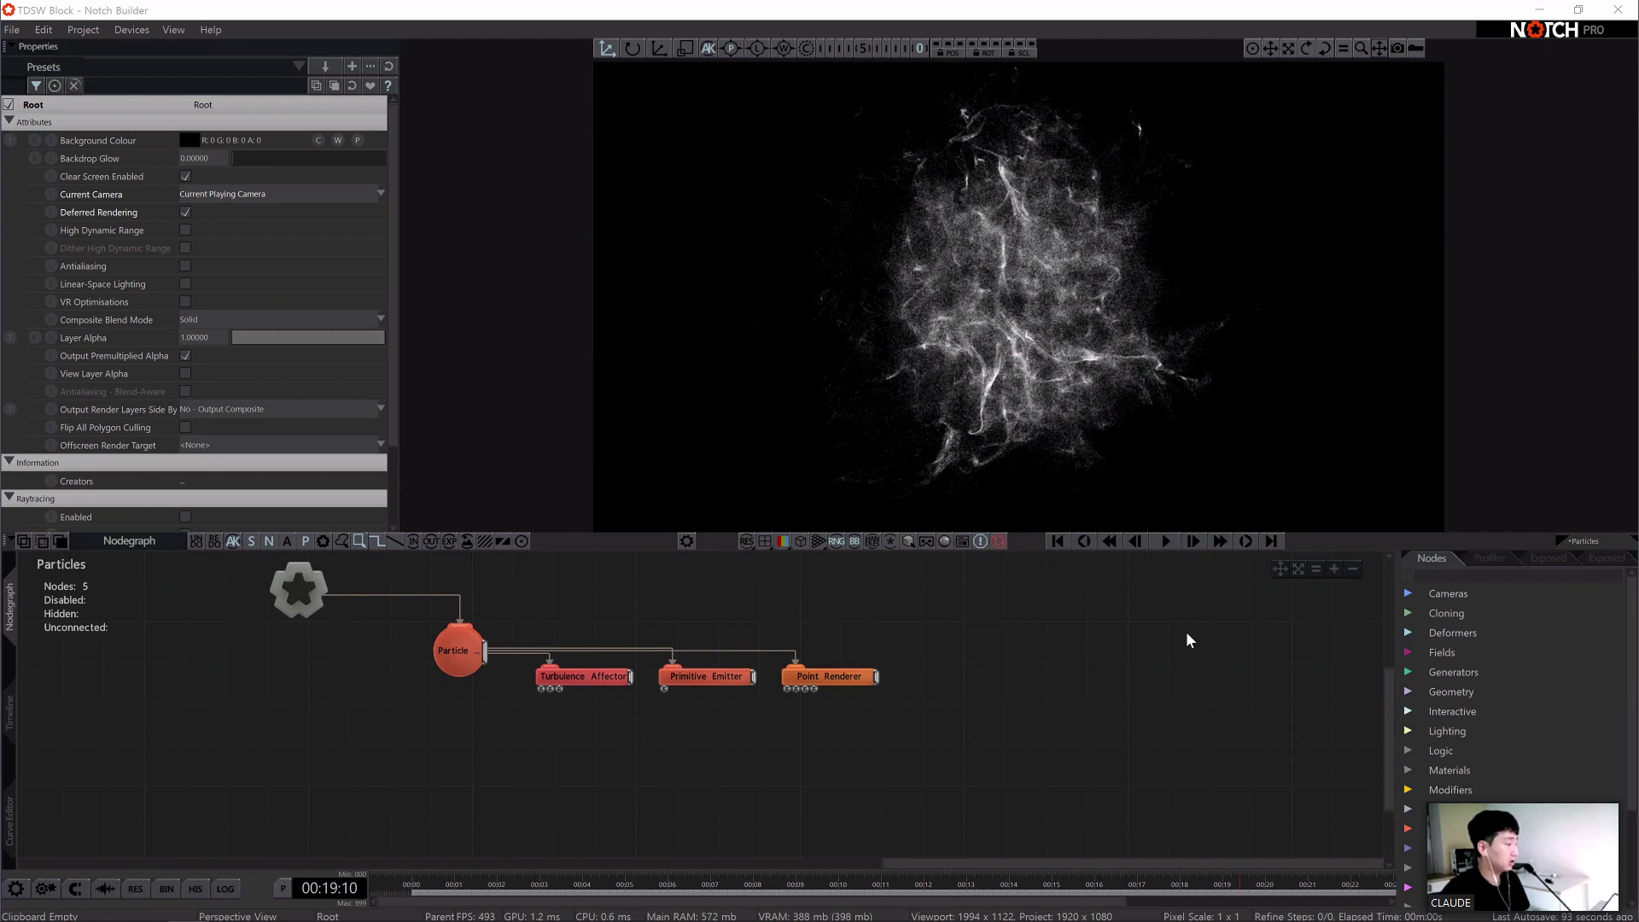
Expose the Turbulence Affector's Velocity Amount property and reset its unique identifier
click(1167, 541)
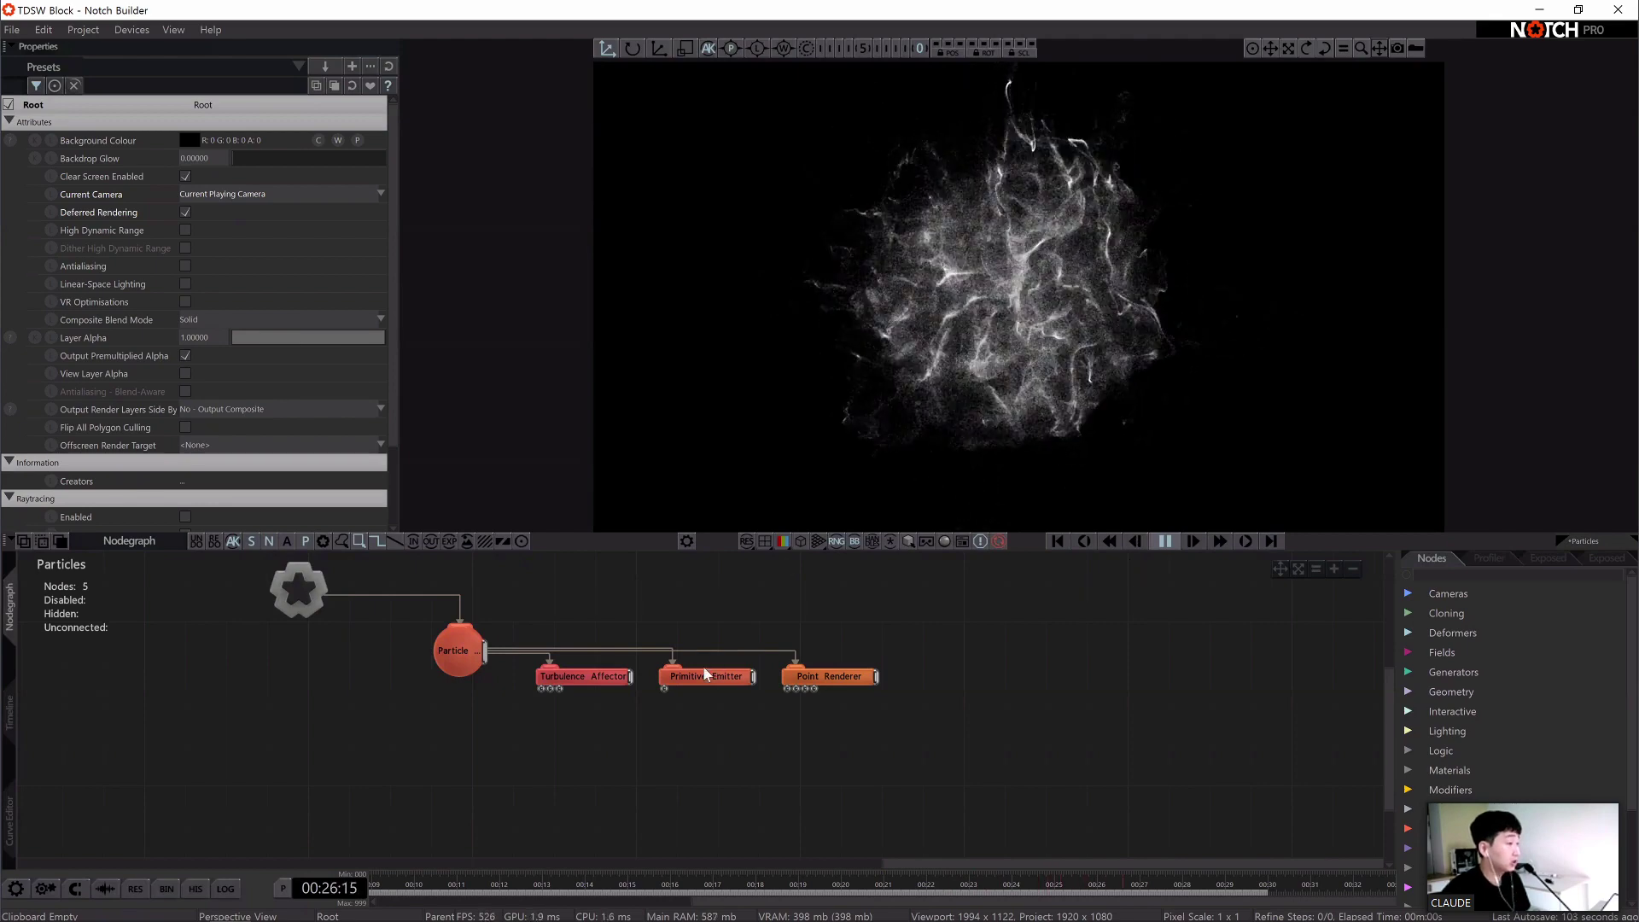
key(space)
click(600, 679)
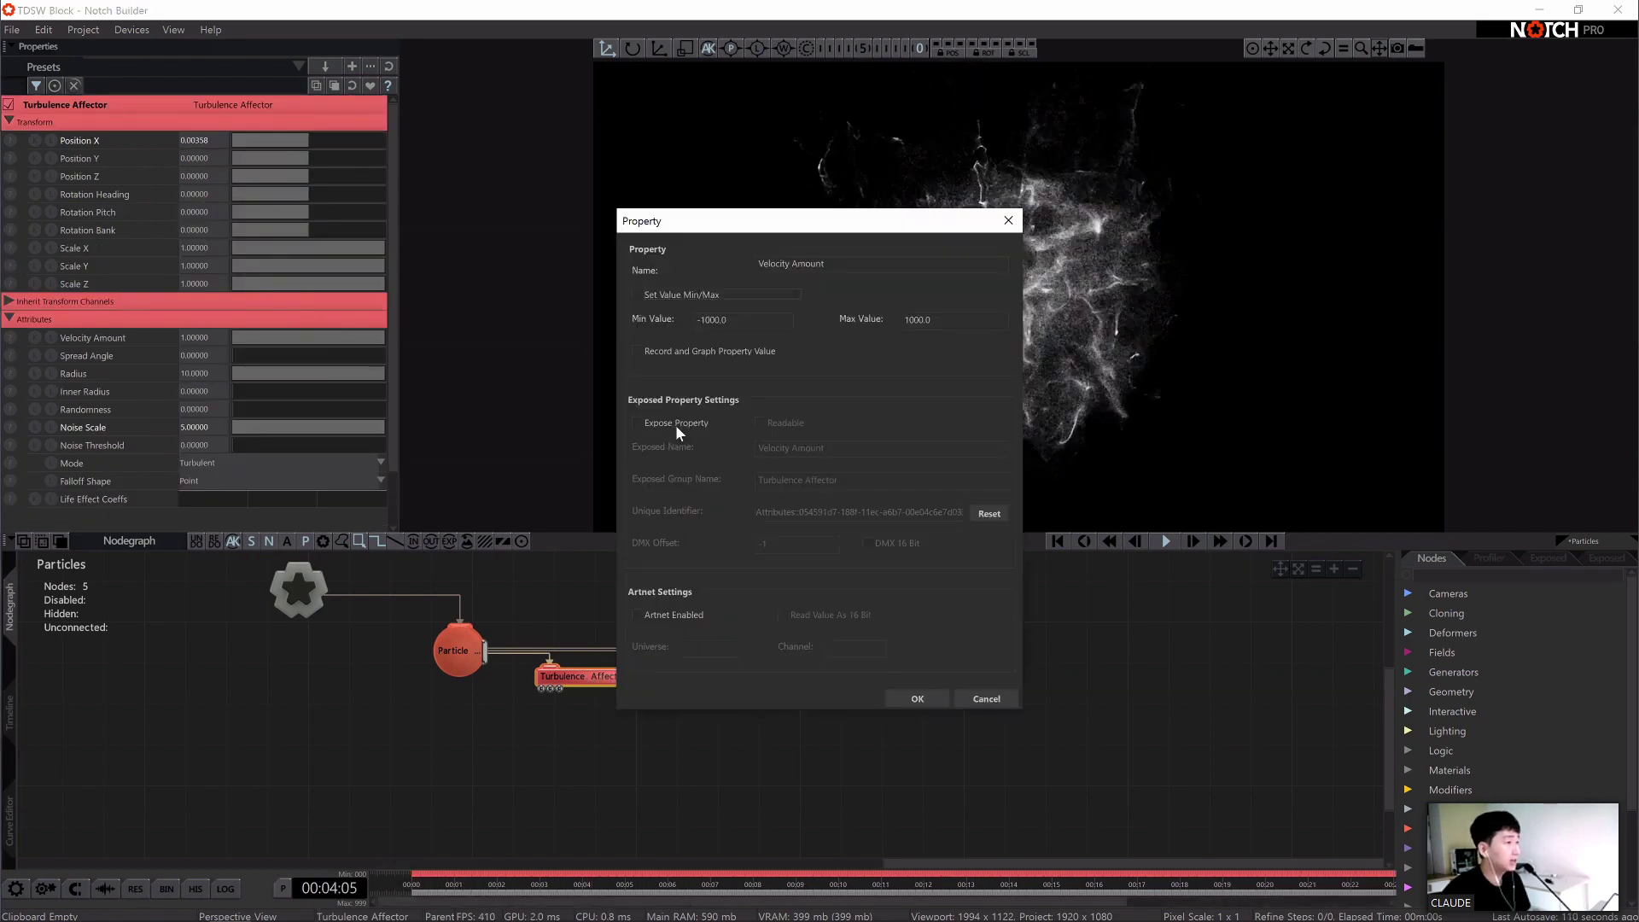
click(678, 423)
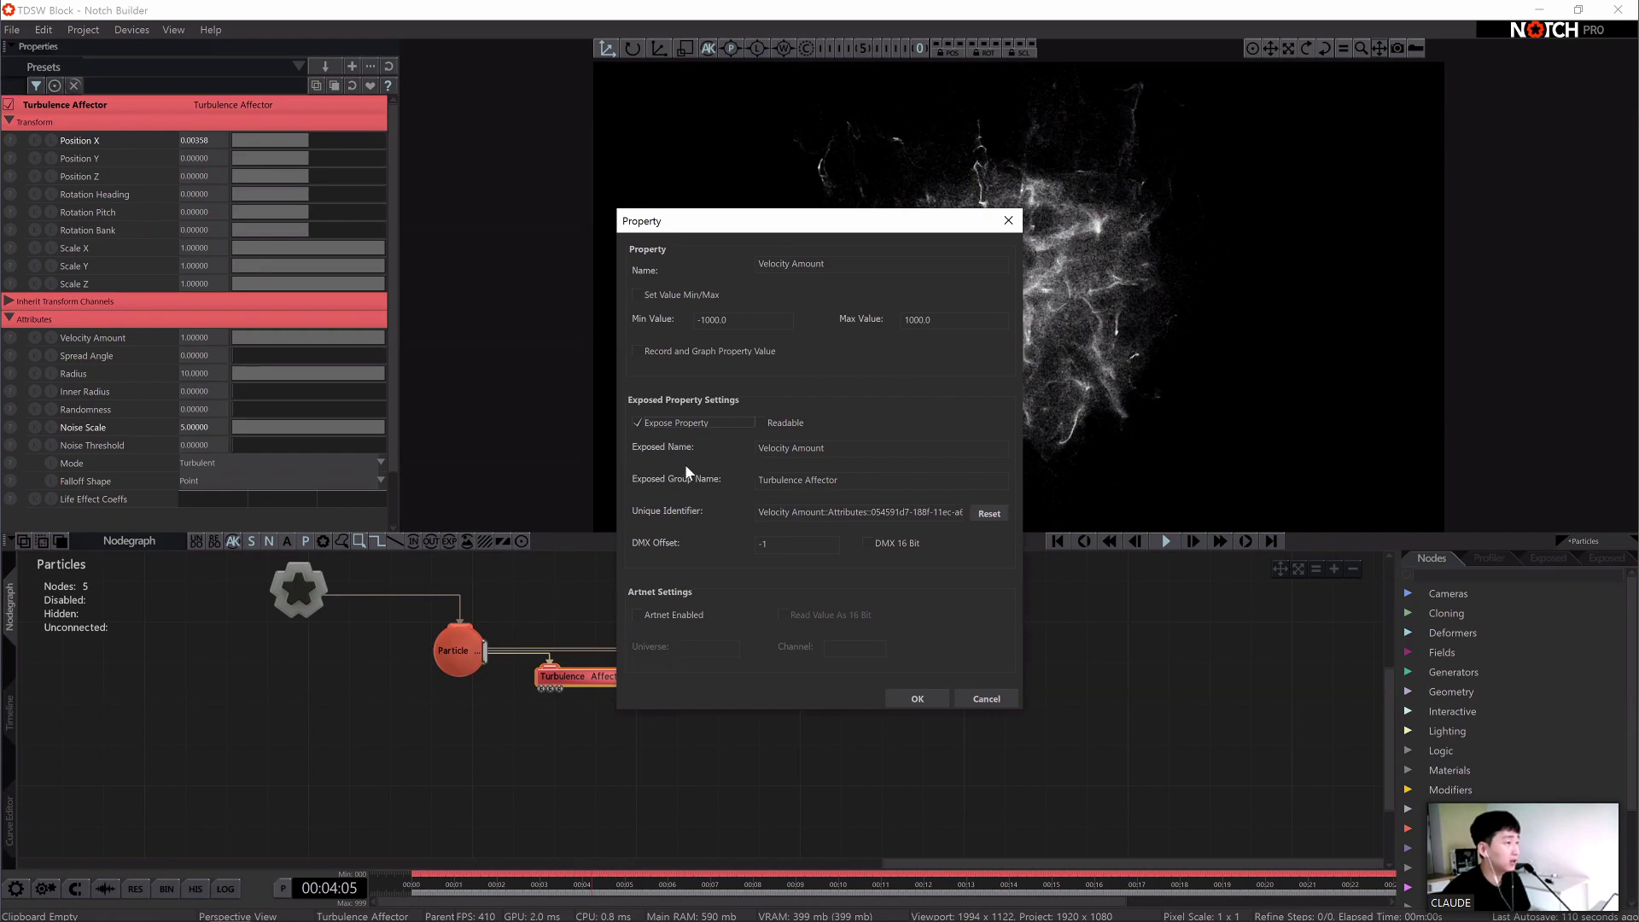
drag(841, 445, 773, 499)
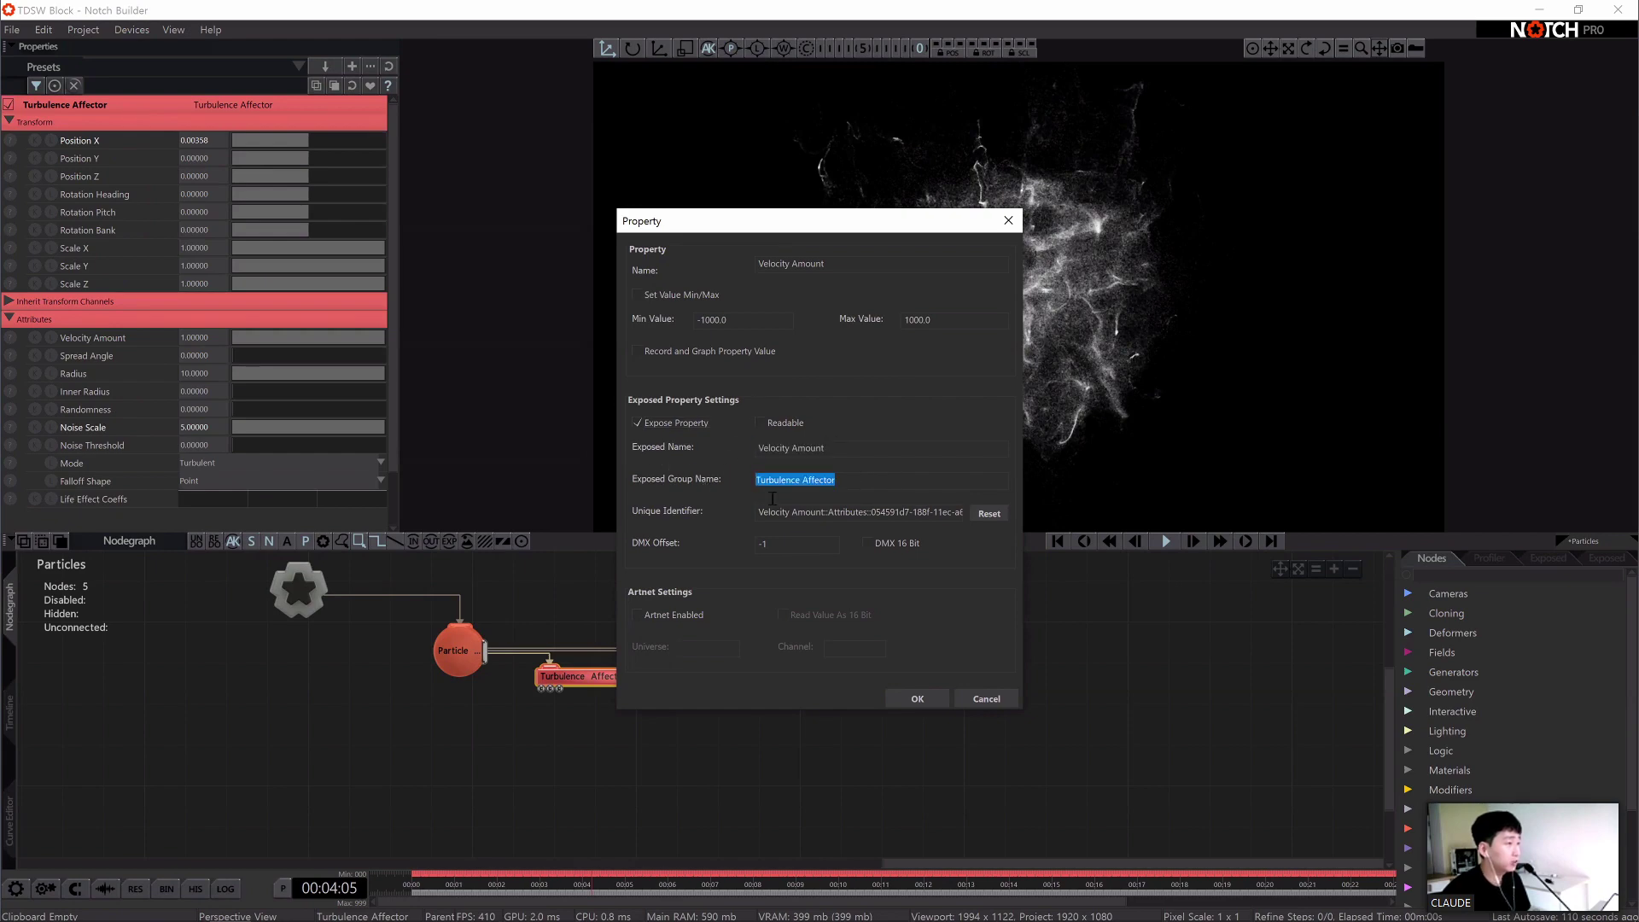
click(988, 513)
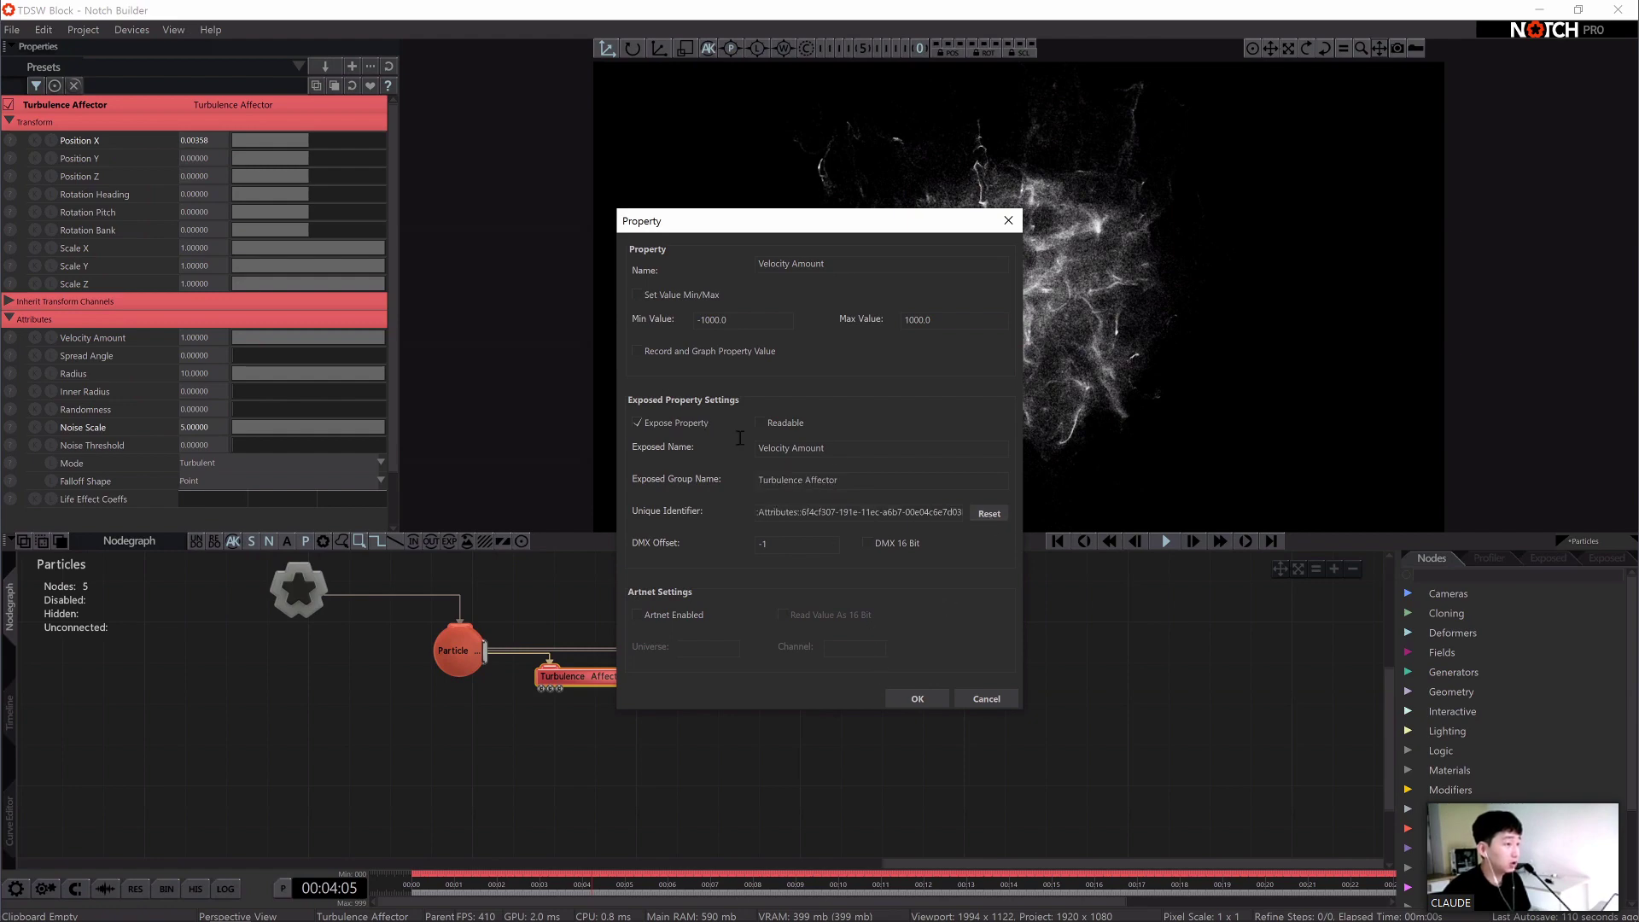
drag(845, 451, 751, 450)
drag(845, 481, 751, 481)
drag(843, 450, 725, 457)
drag(843, 480, 724, 483)
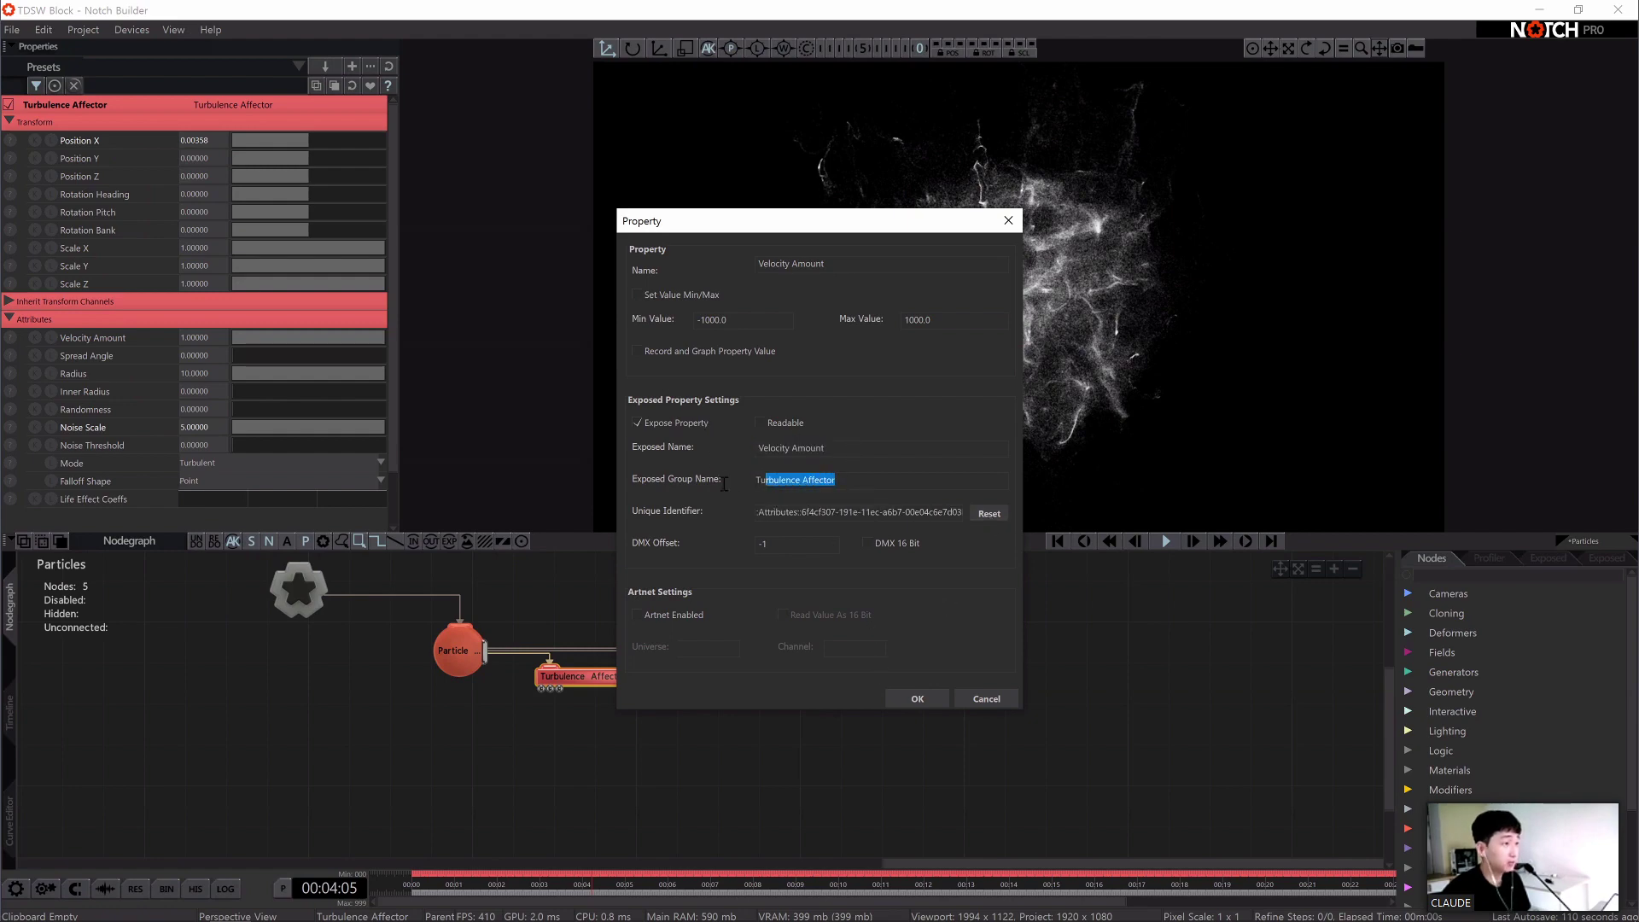
click(915, 699)
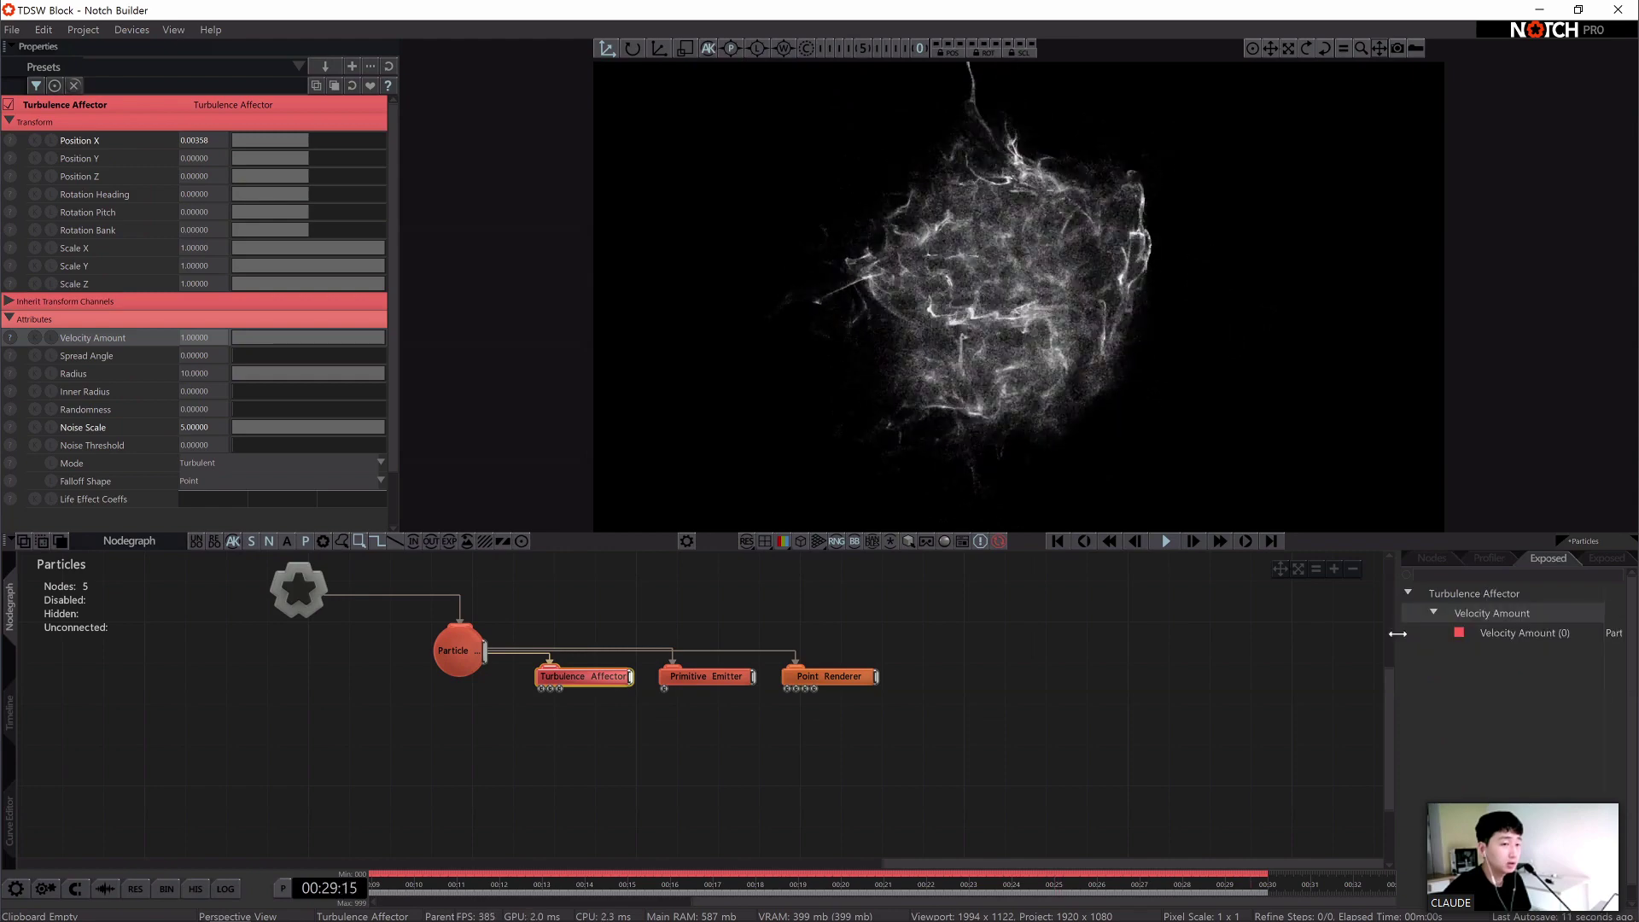
Widen the exposed-properties list and expose the Point Renderer's Particle Alpha property
drag(1397, 633, 1281, 640)
drag(1391, 666, 1280, 653)
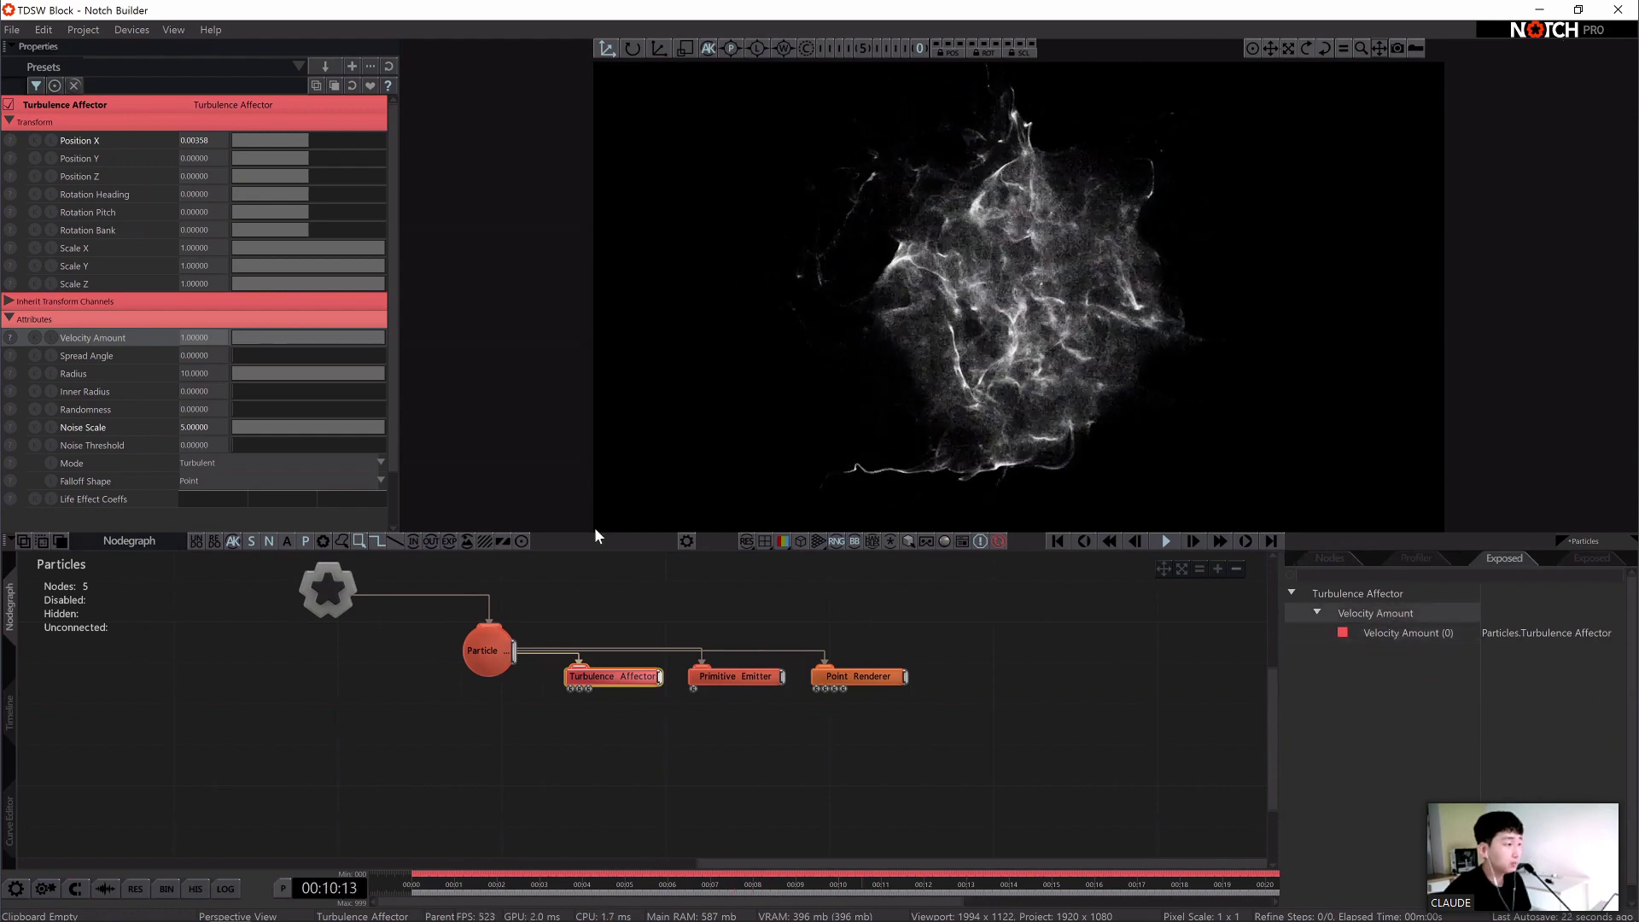
click(858, 676)
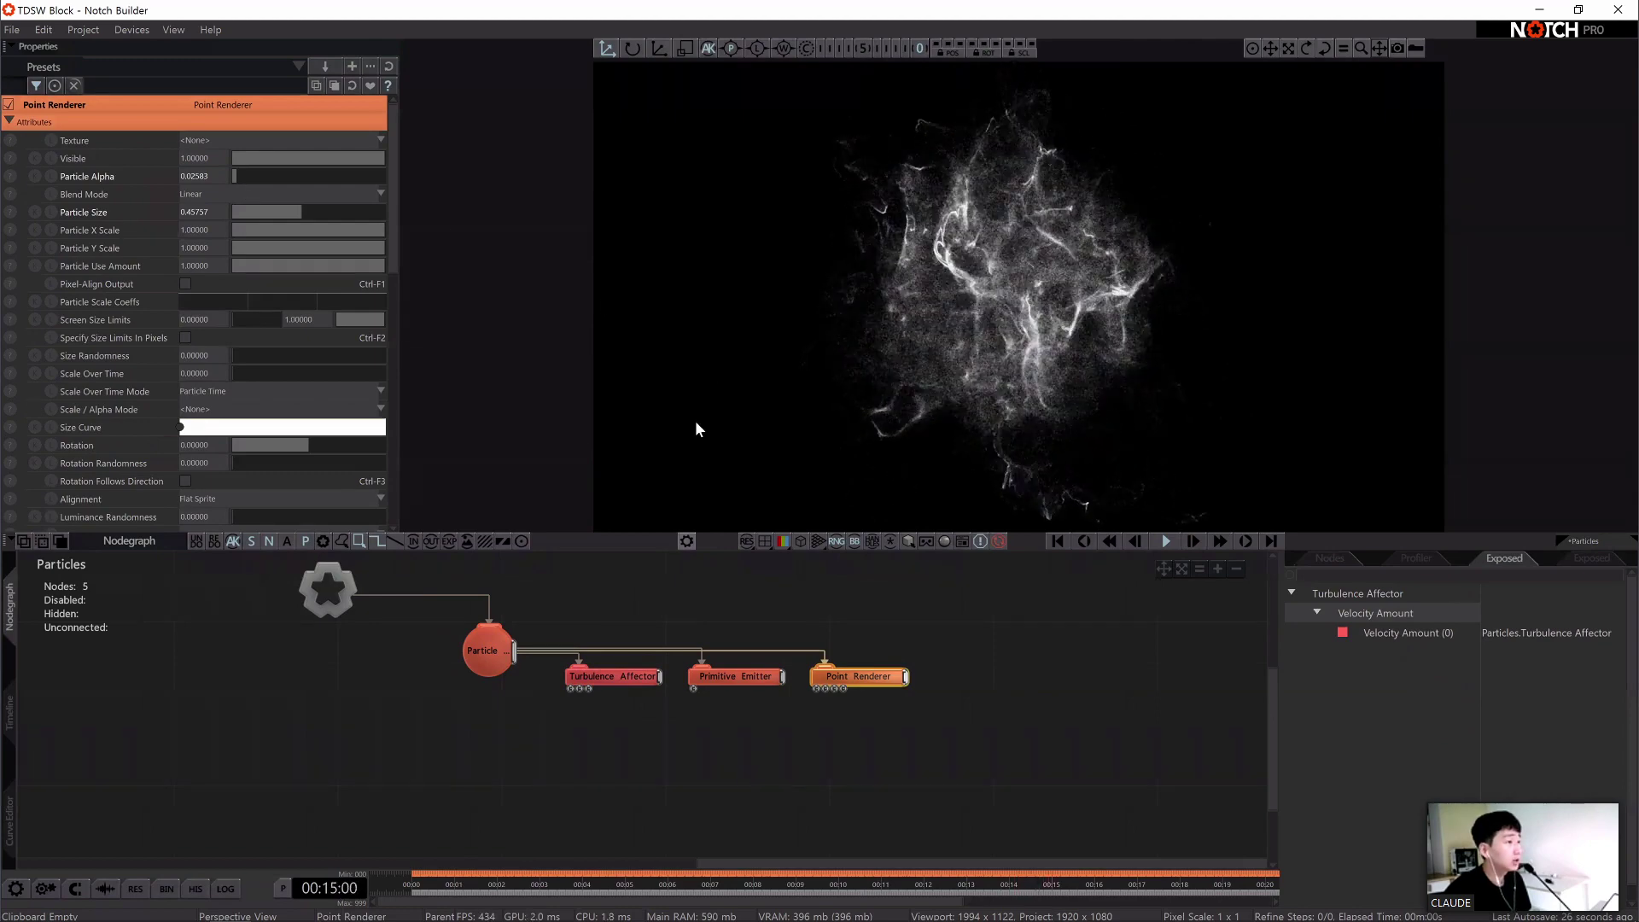
click(11, 175)
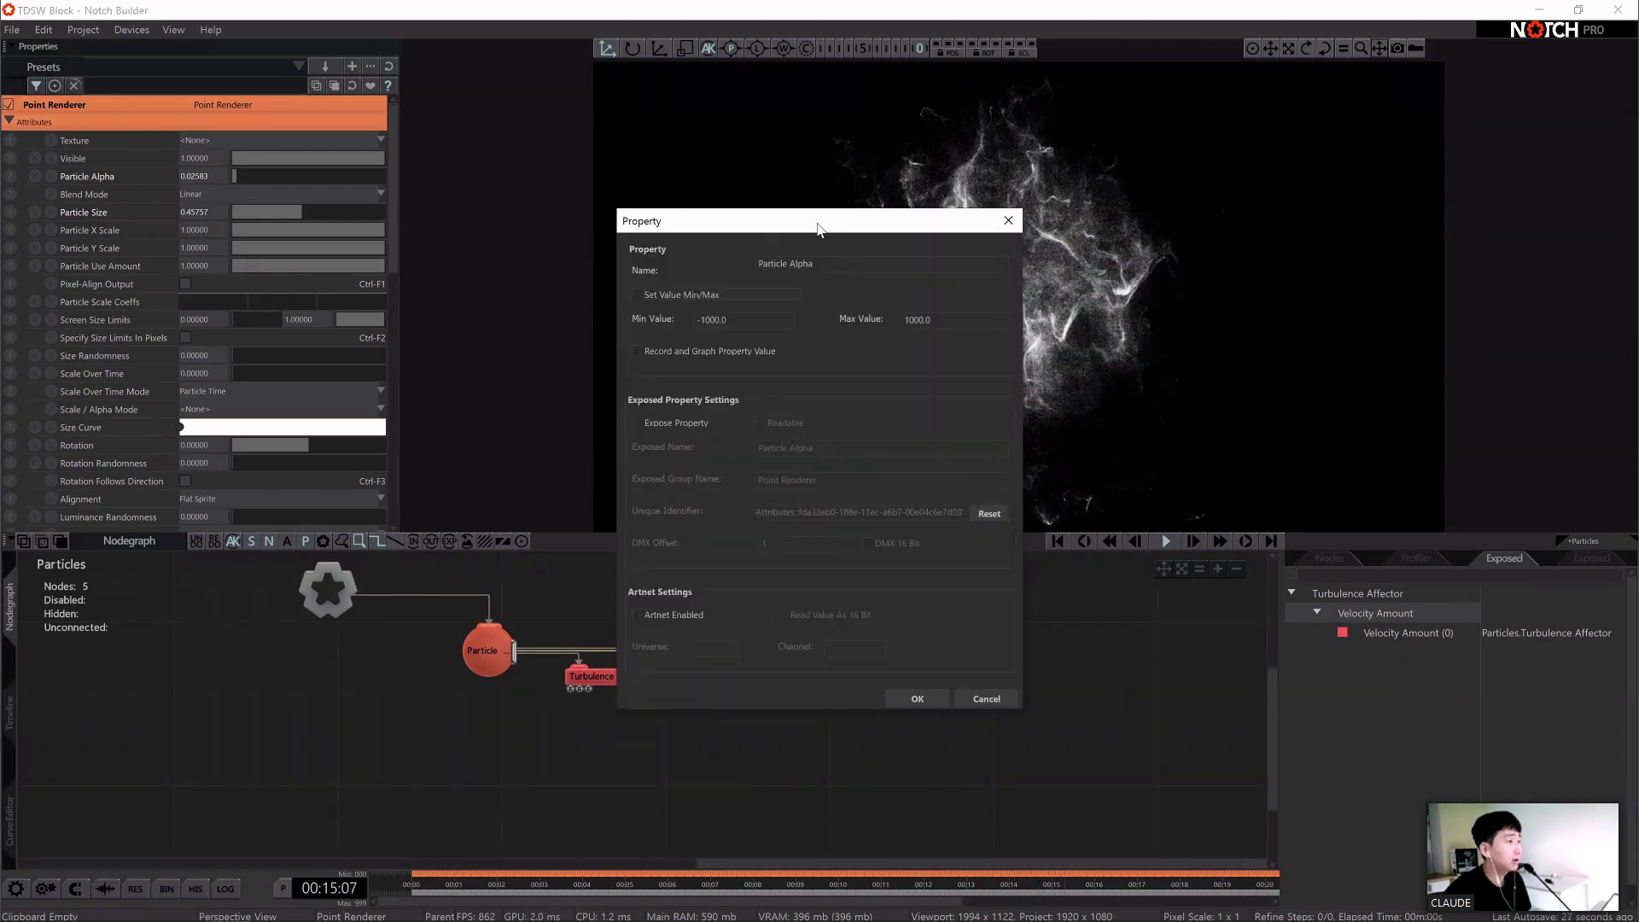
drag(818, 228, 1075, 232)
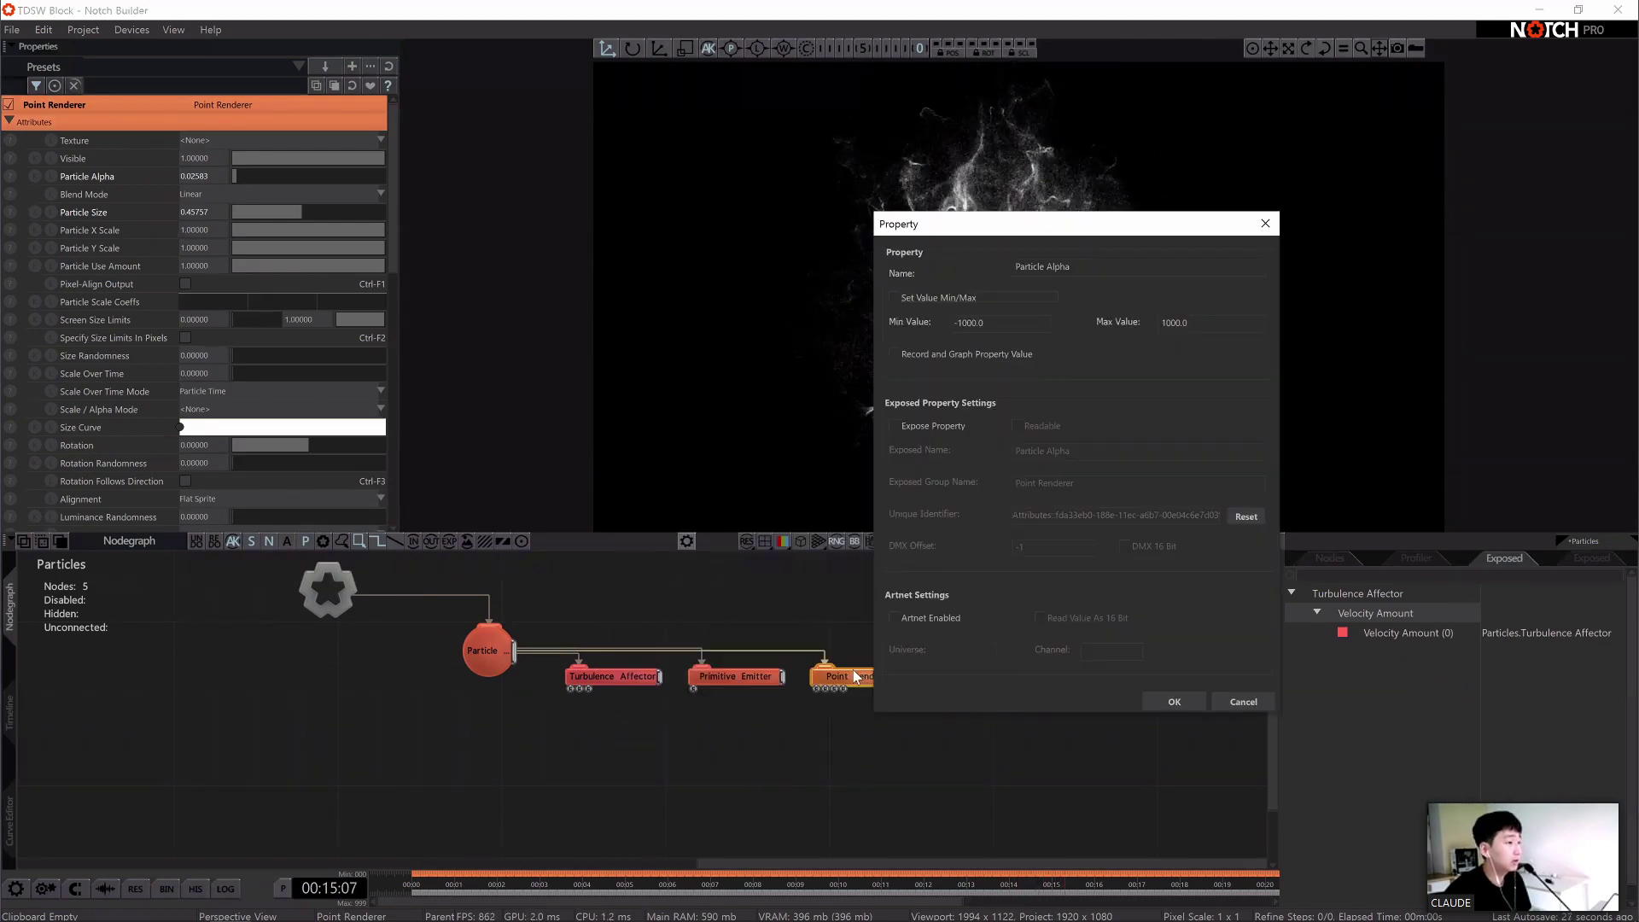
click(932, 427)
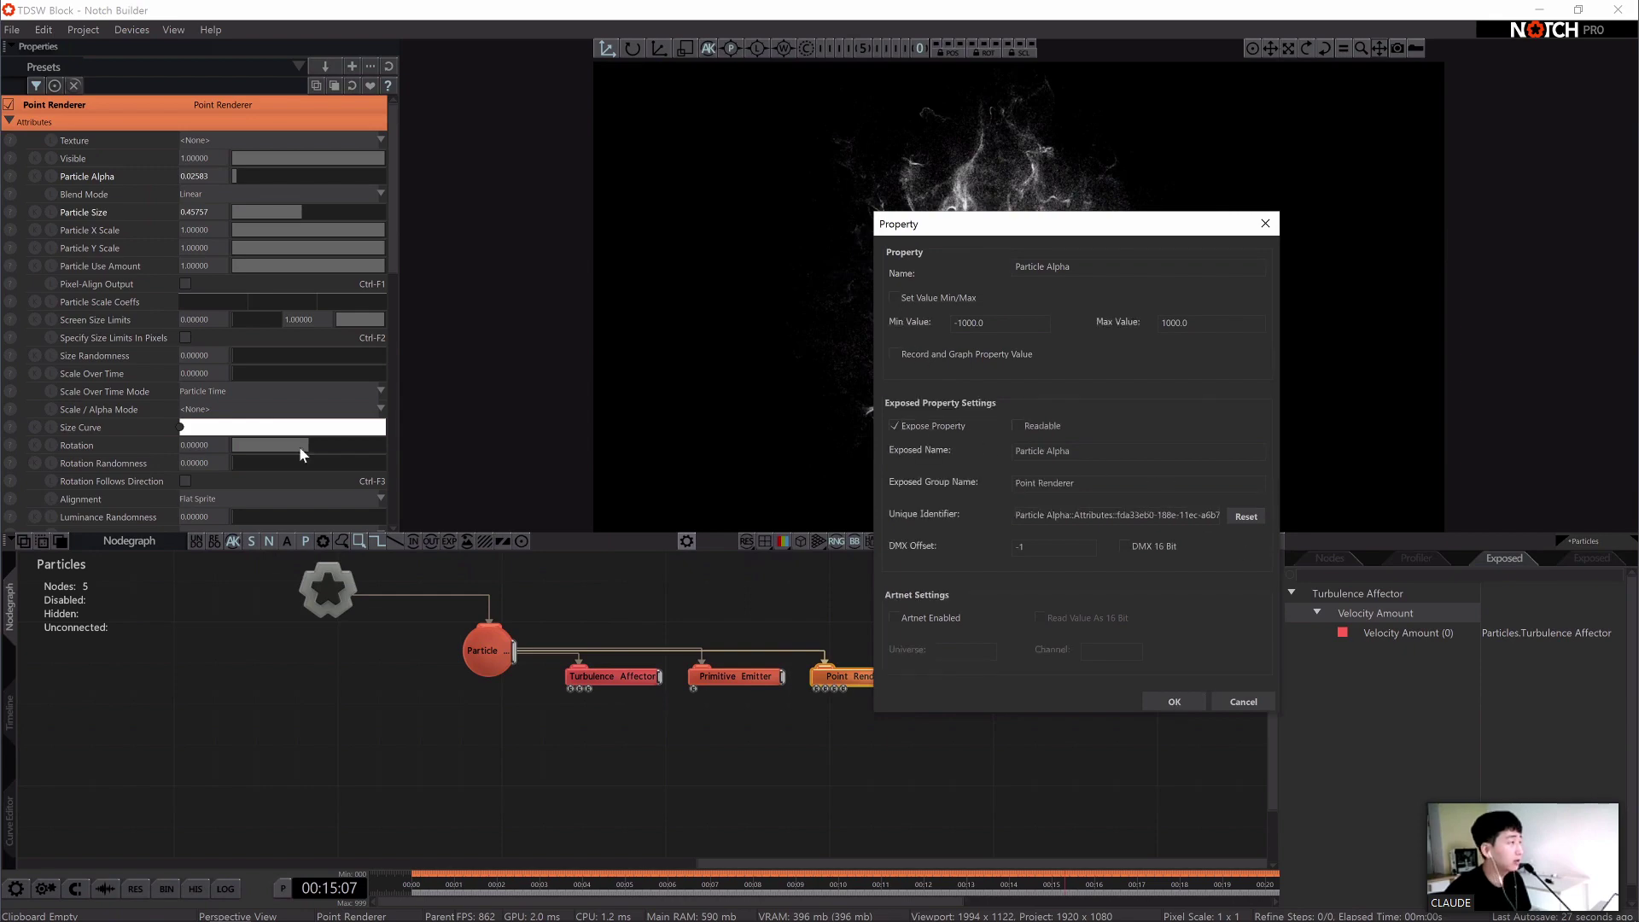
click(1173, 702)
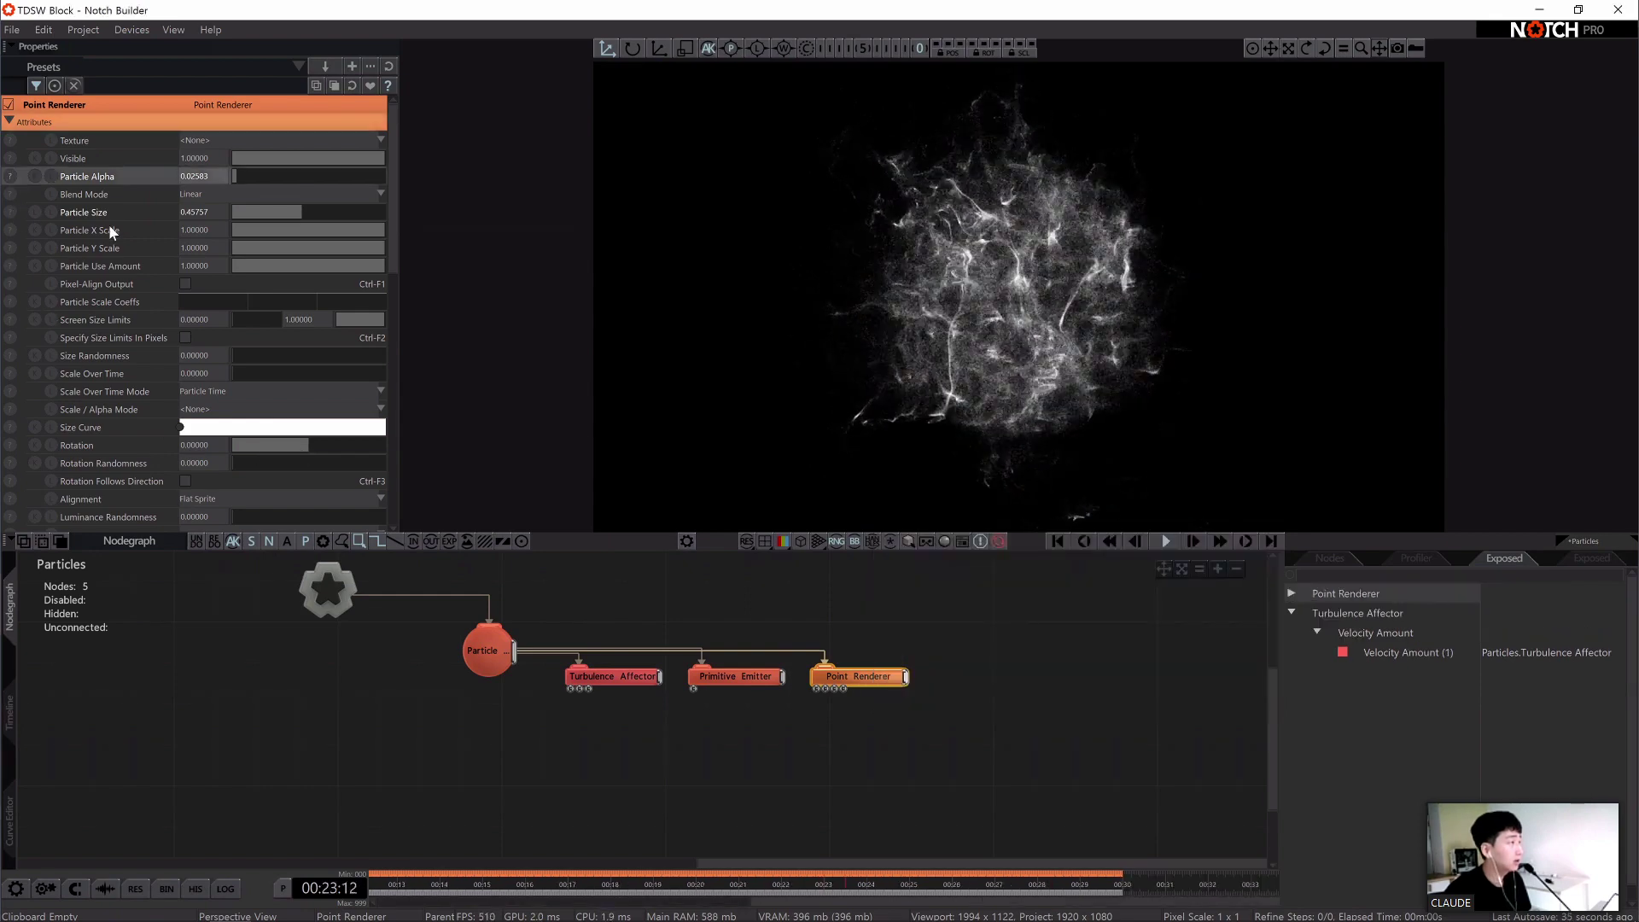
Expose the Point Renderer's Particle Size property and deselect the node
right_click(104, 213)
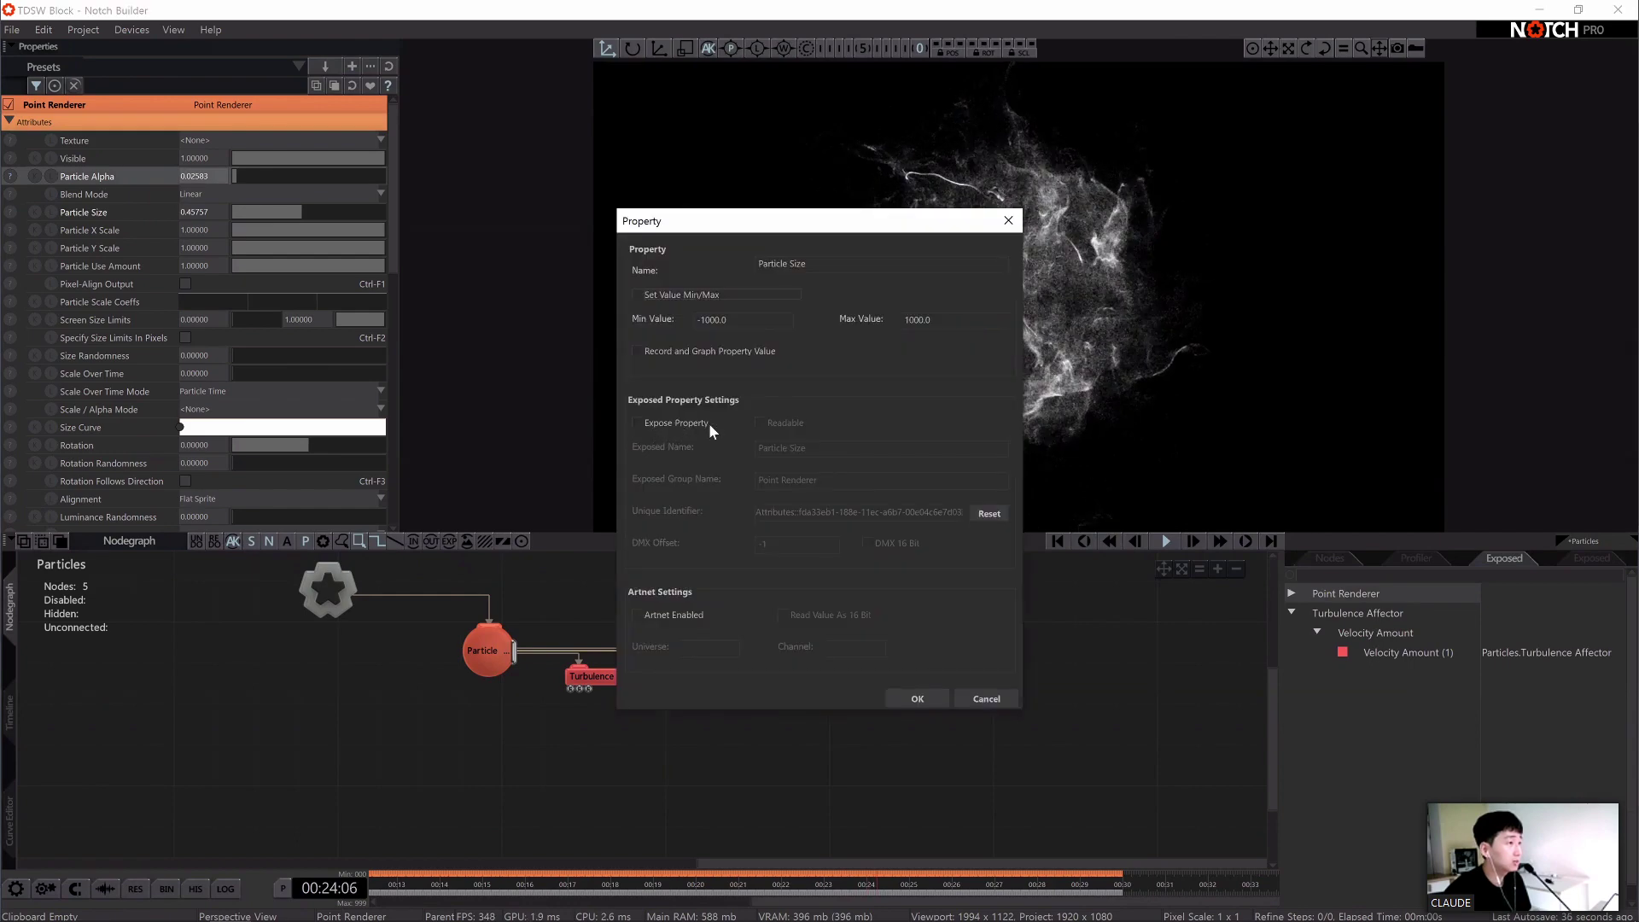
click(699, 423)
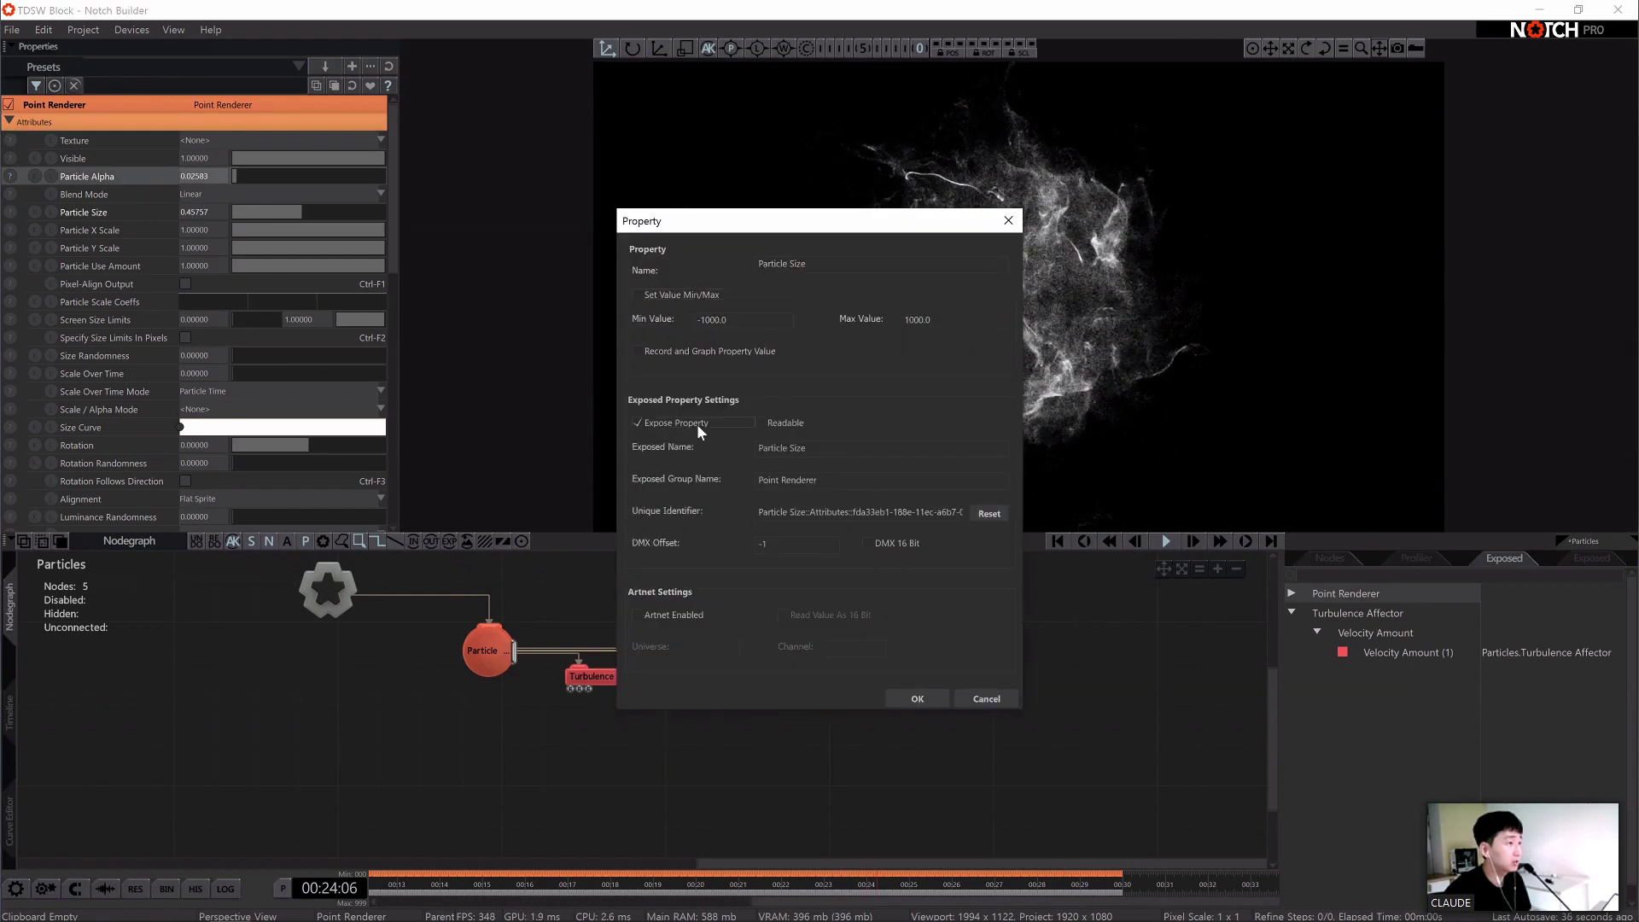
click(916, 699)
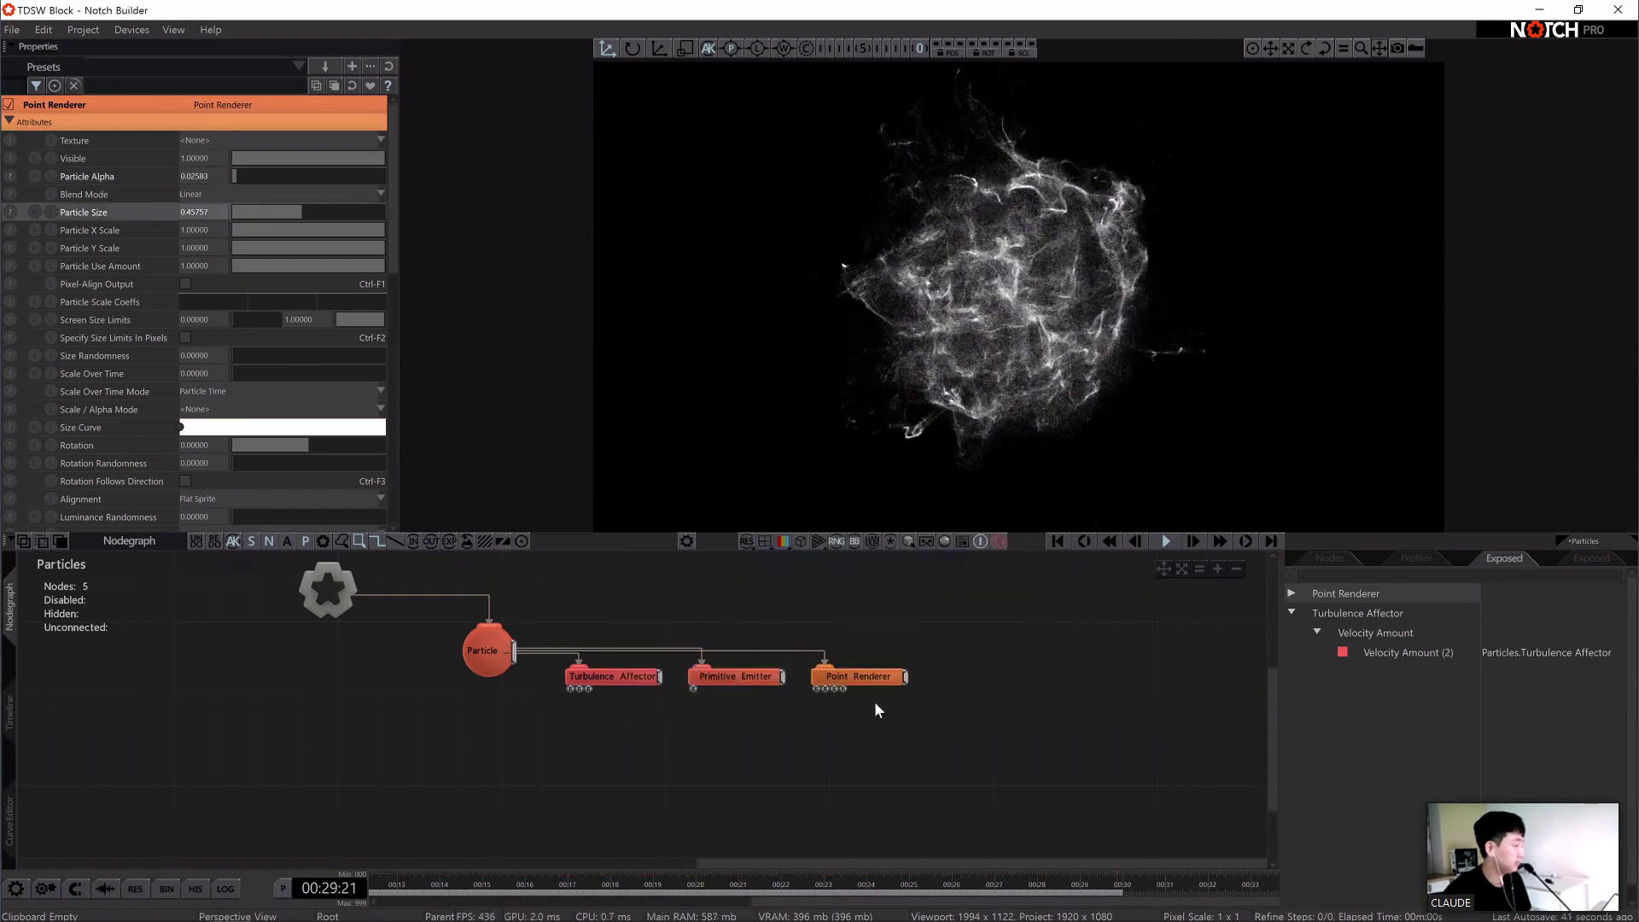
click(876, 699)
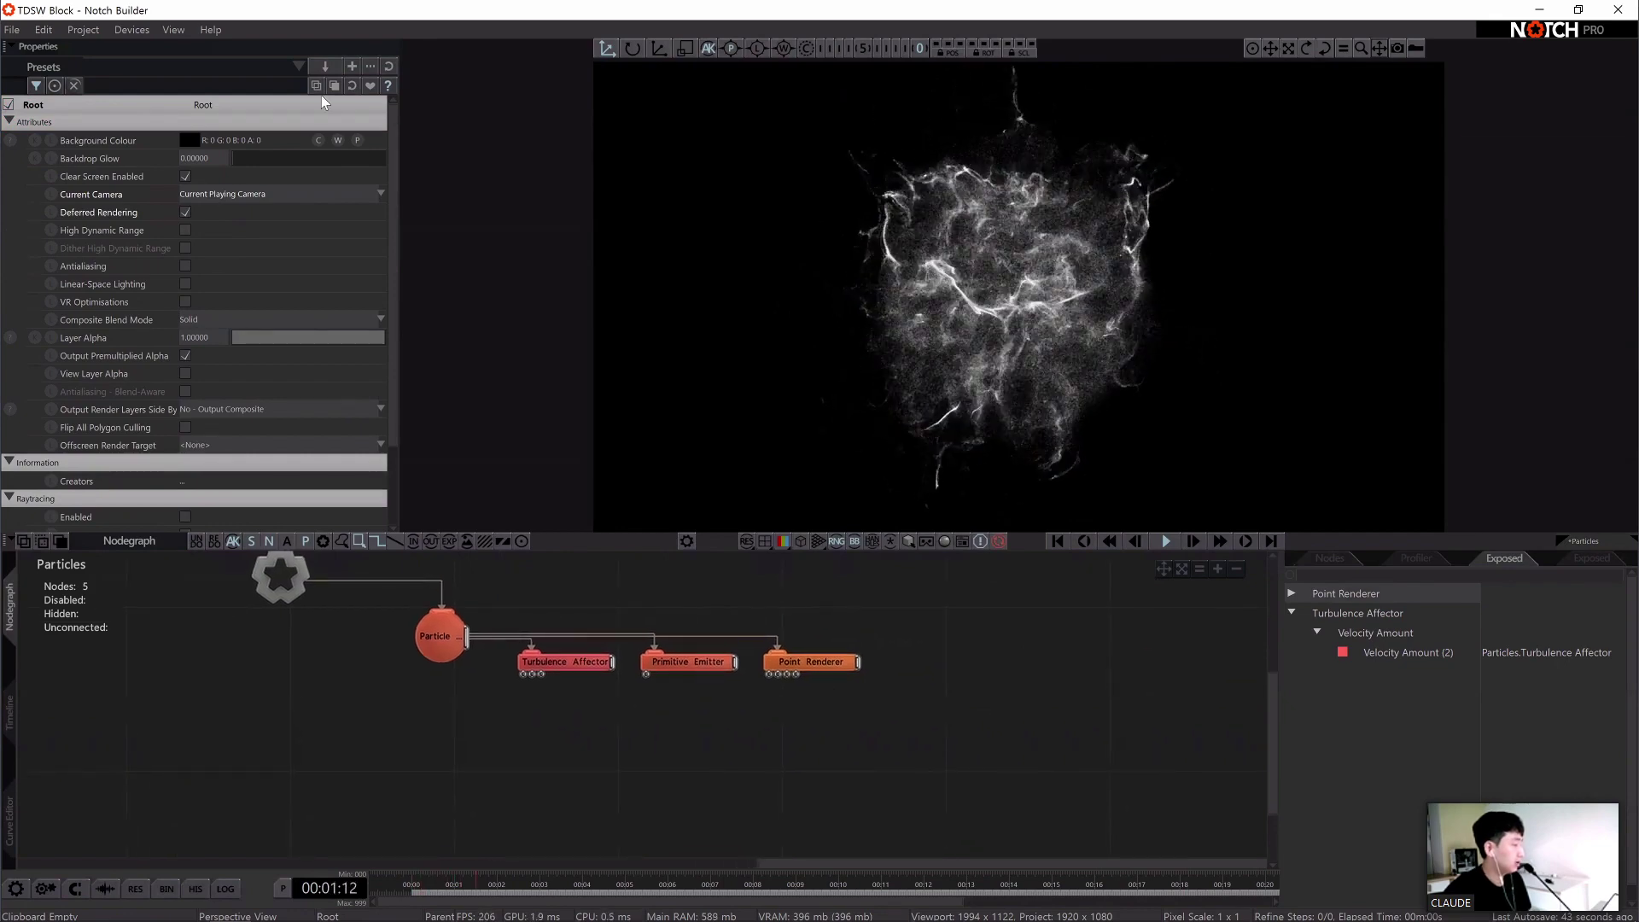
Compile the project as a media server block saved on the desktop as TDSW_block_test
click(83, 30)
click(161, 64)
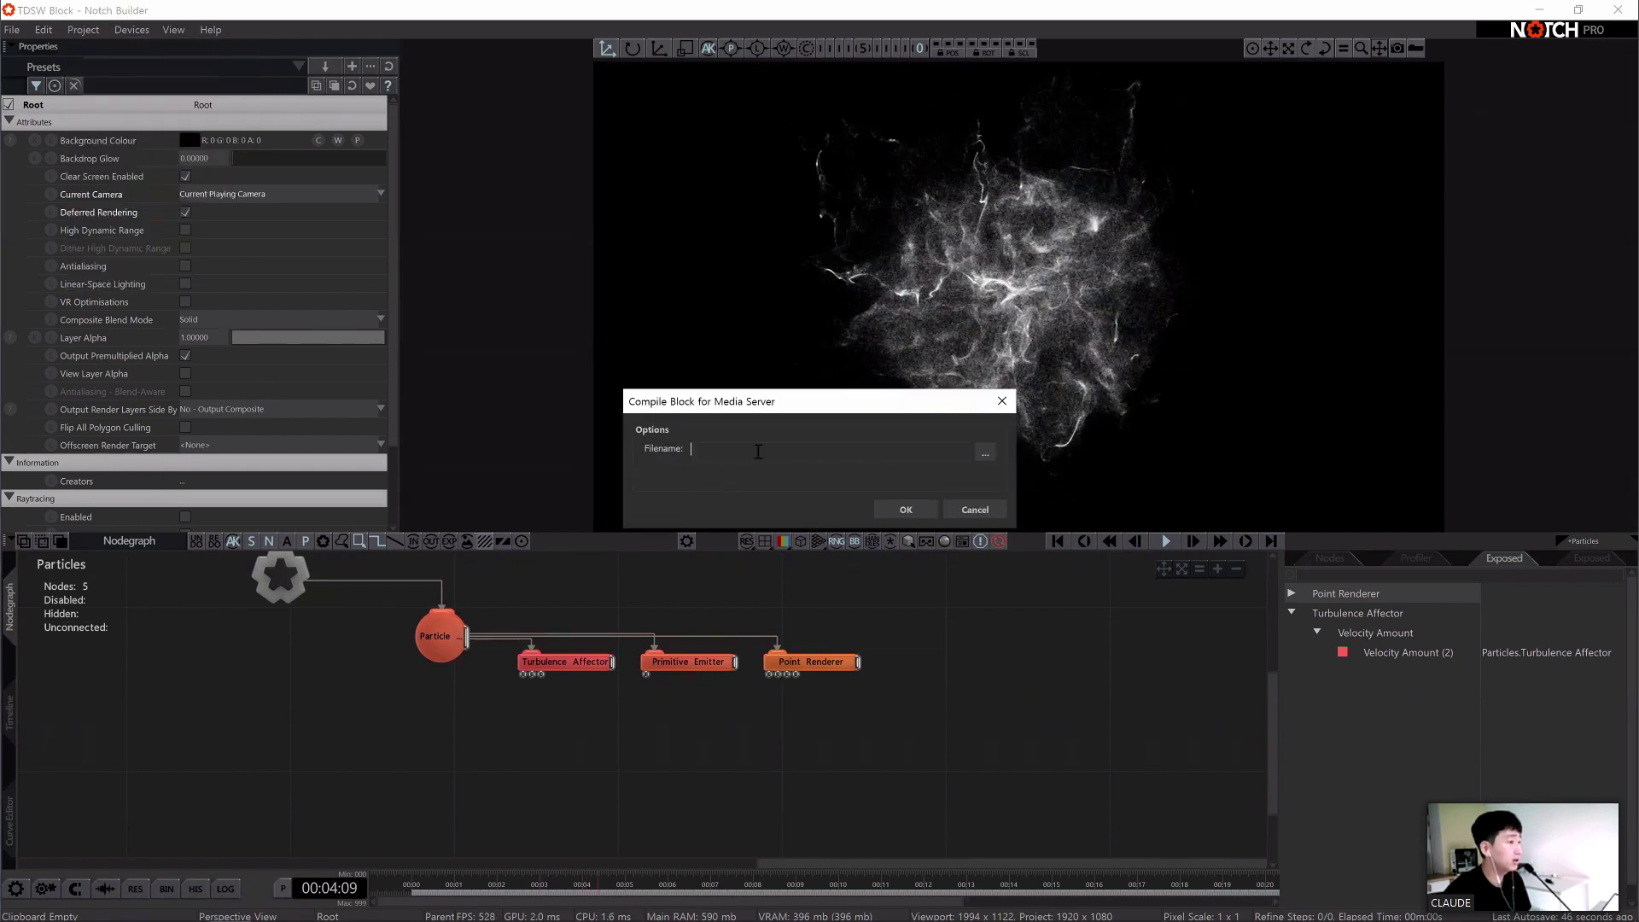
click(986, 455)
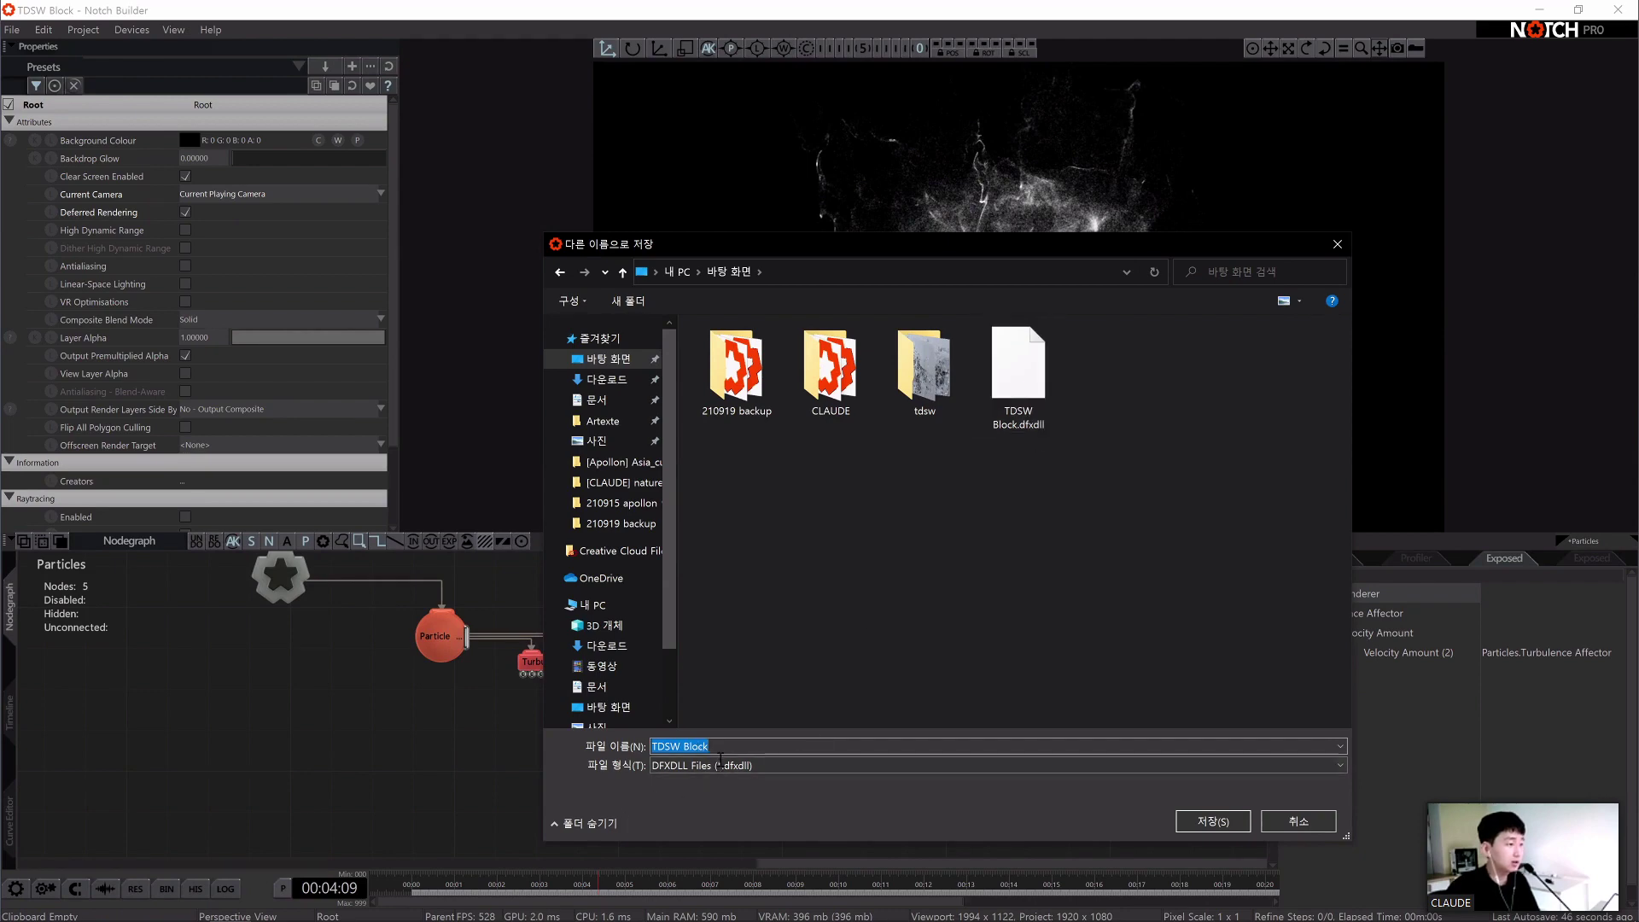
text(TDSW)
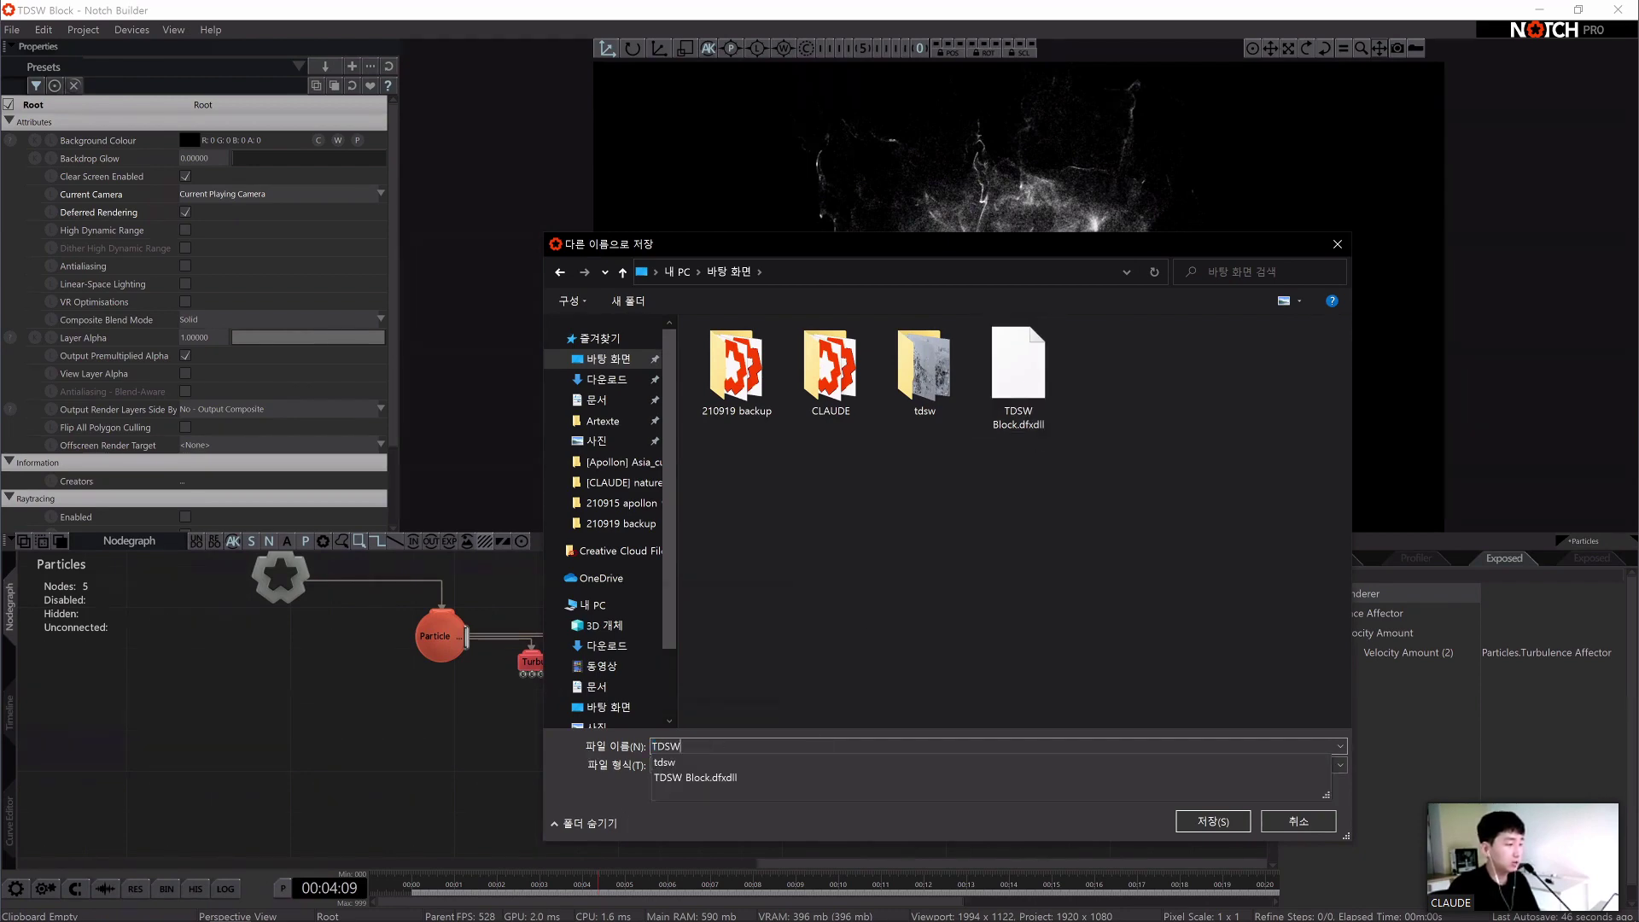
text(_block_te)
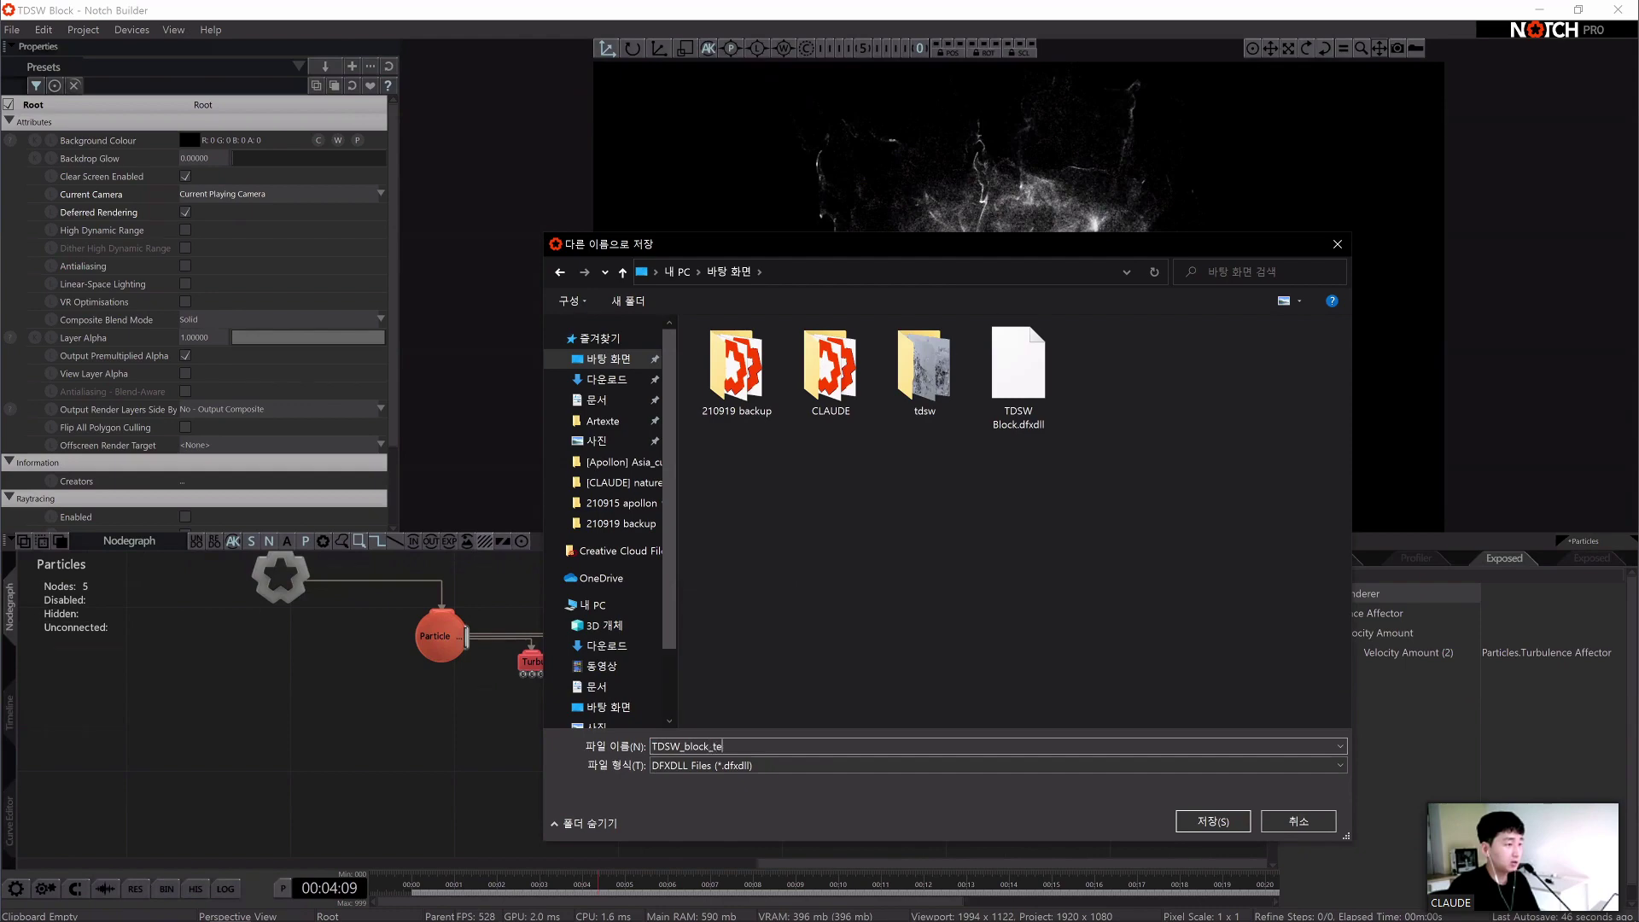
text(st)
click(1212, 820)
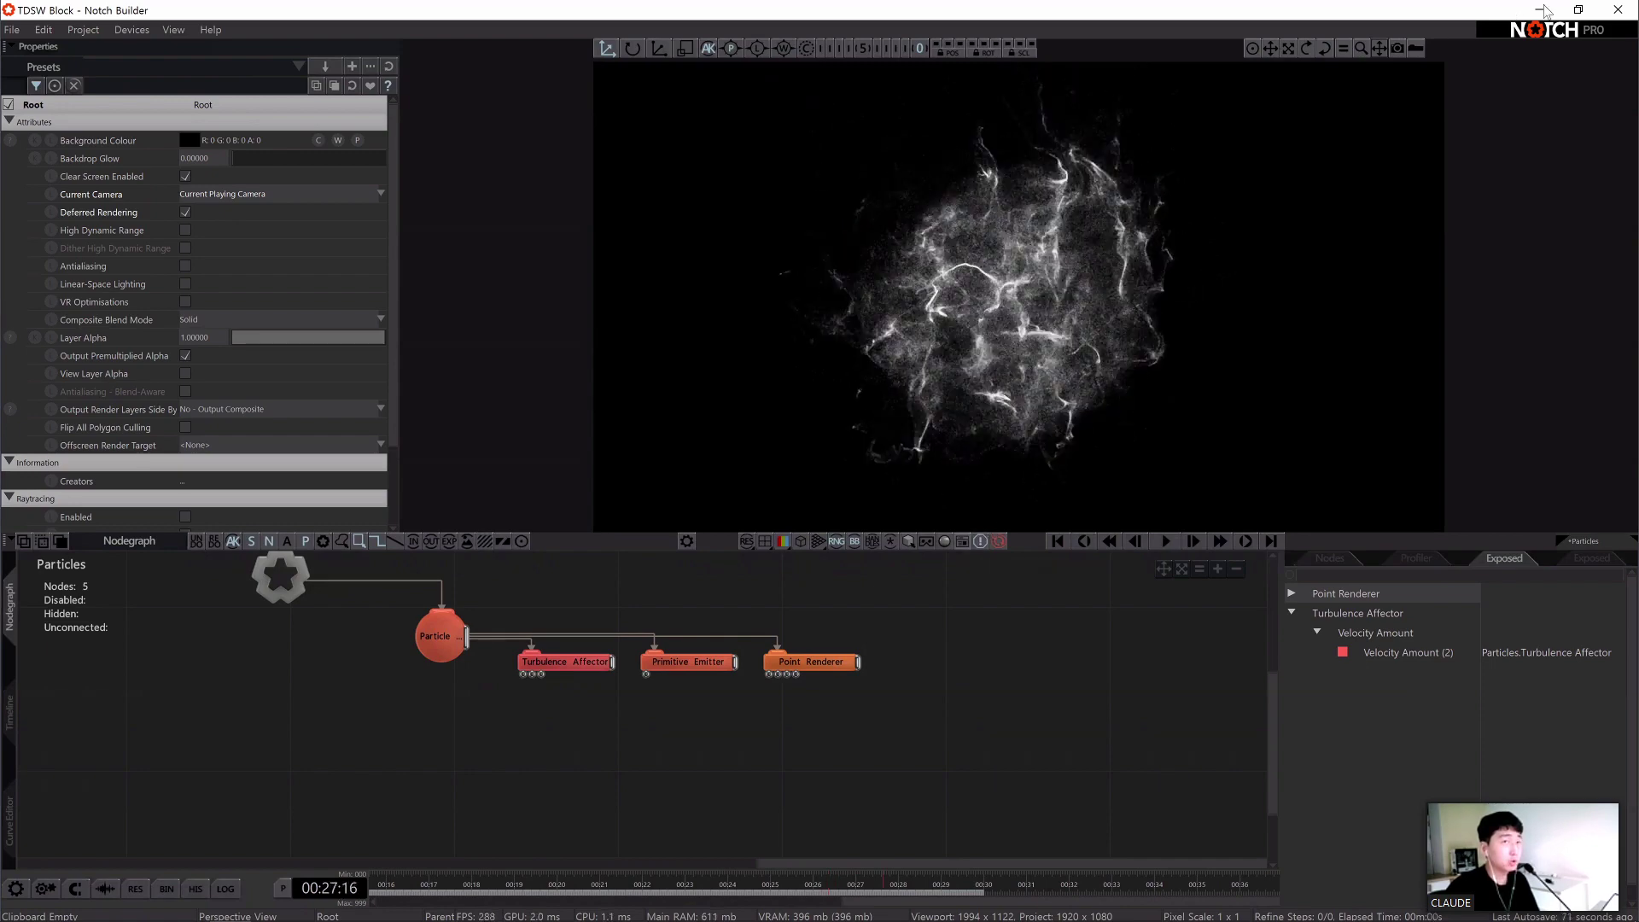
Launch TouchDesigner and clear the workspace by deleting all default operators and closing the palette
click(1545, 11)
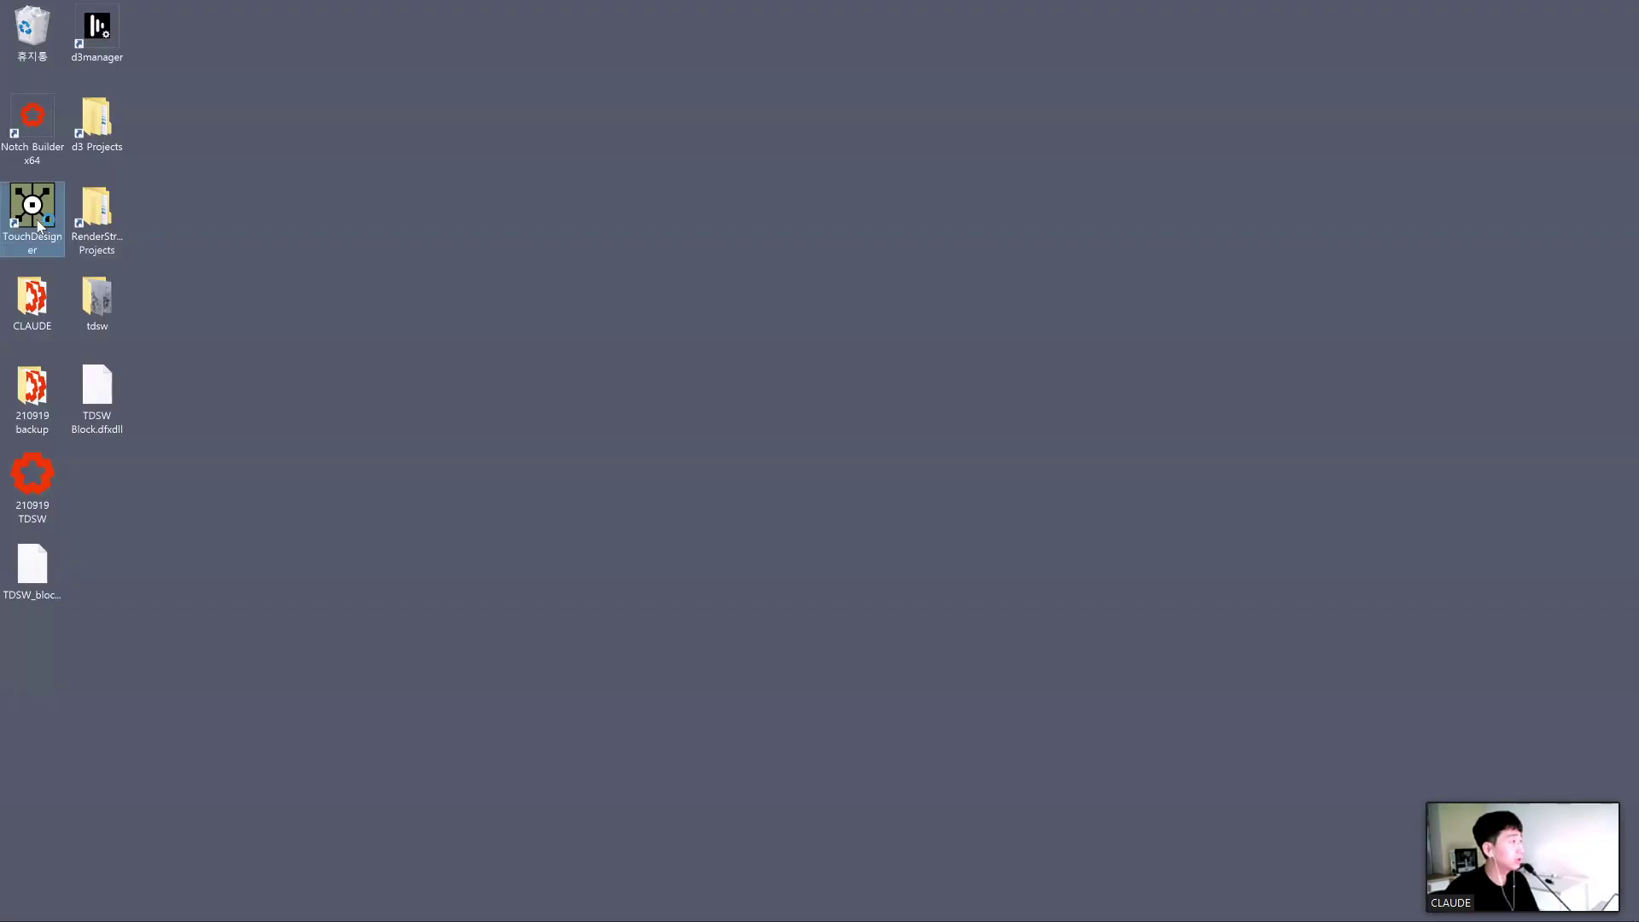
click(33, 568)
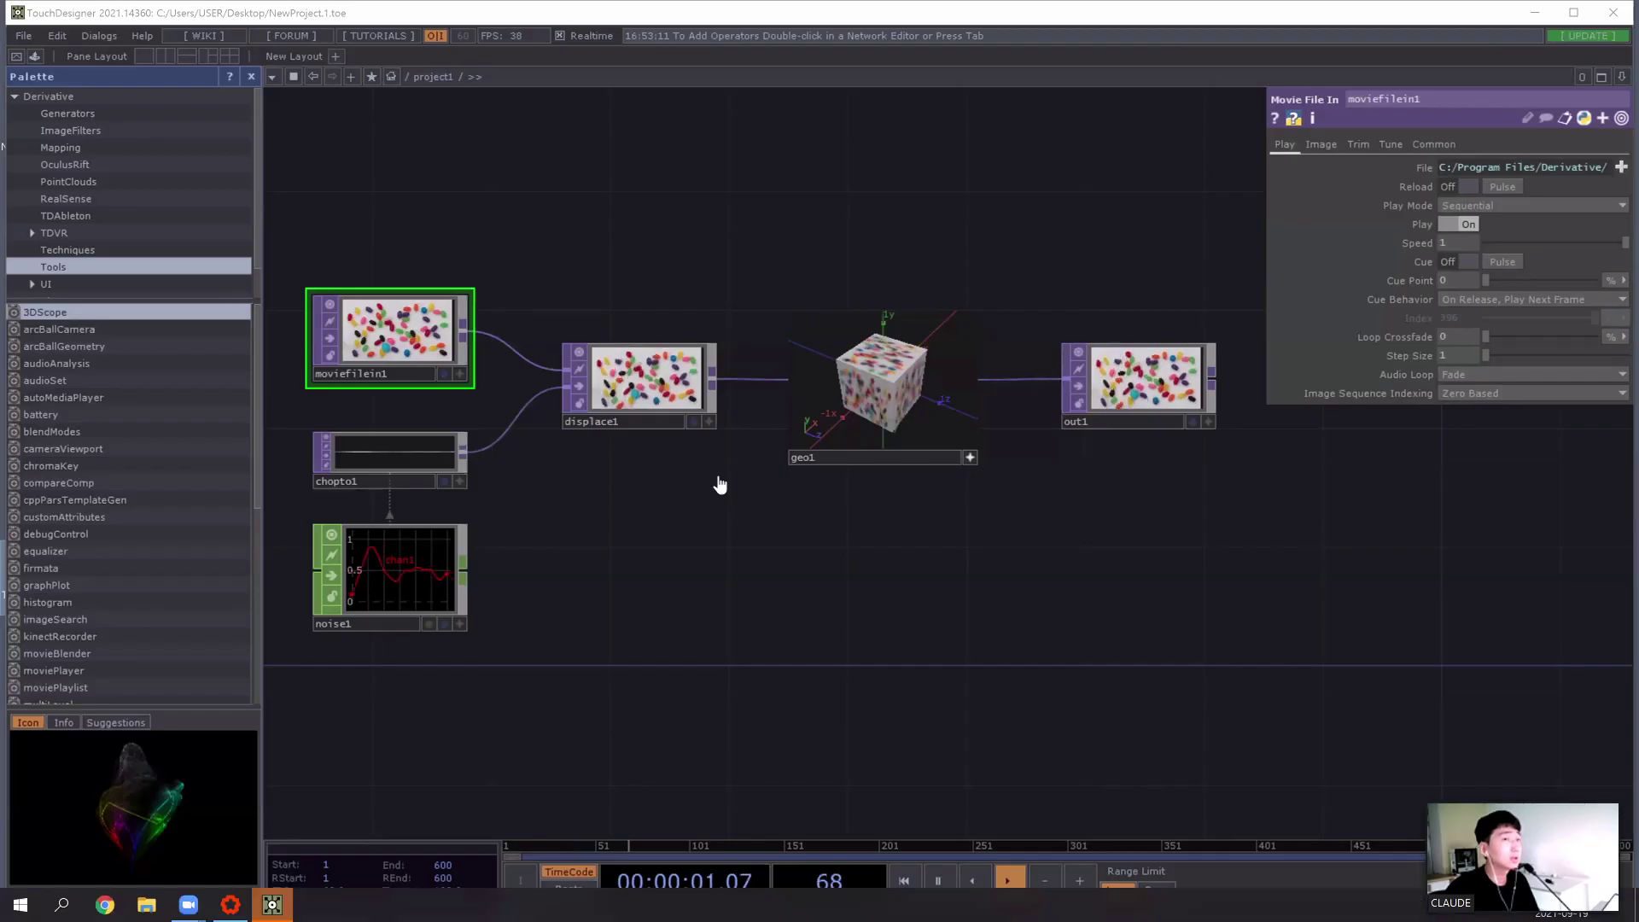
scroll(720, 485, down, 4)
key(ctrl+a)
key(Delete)
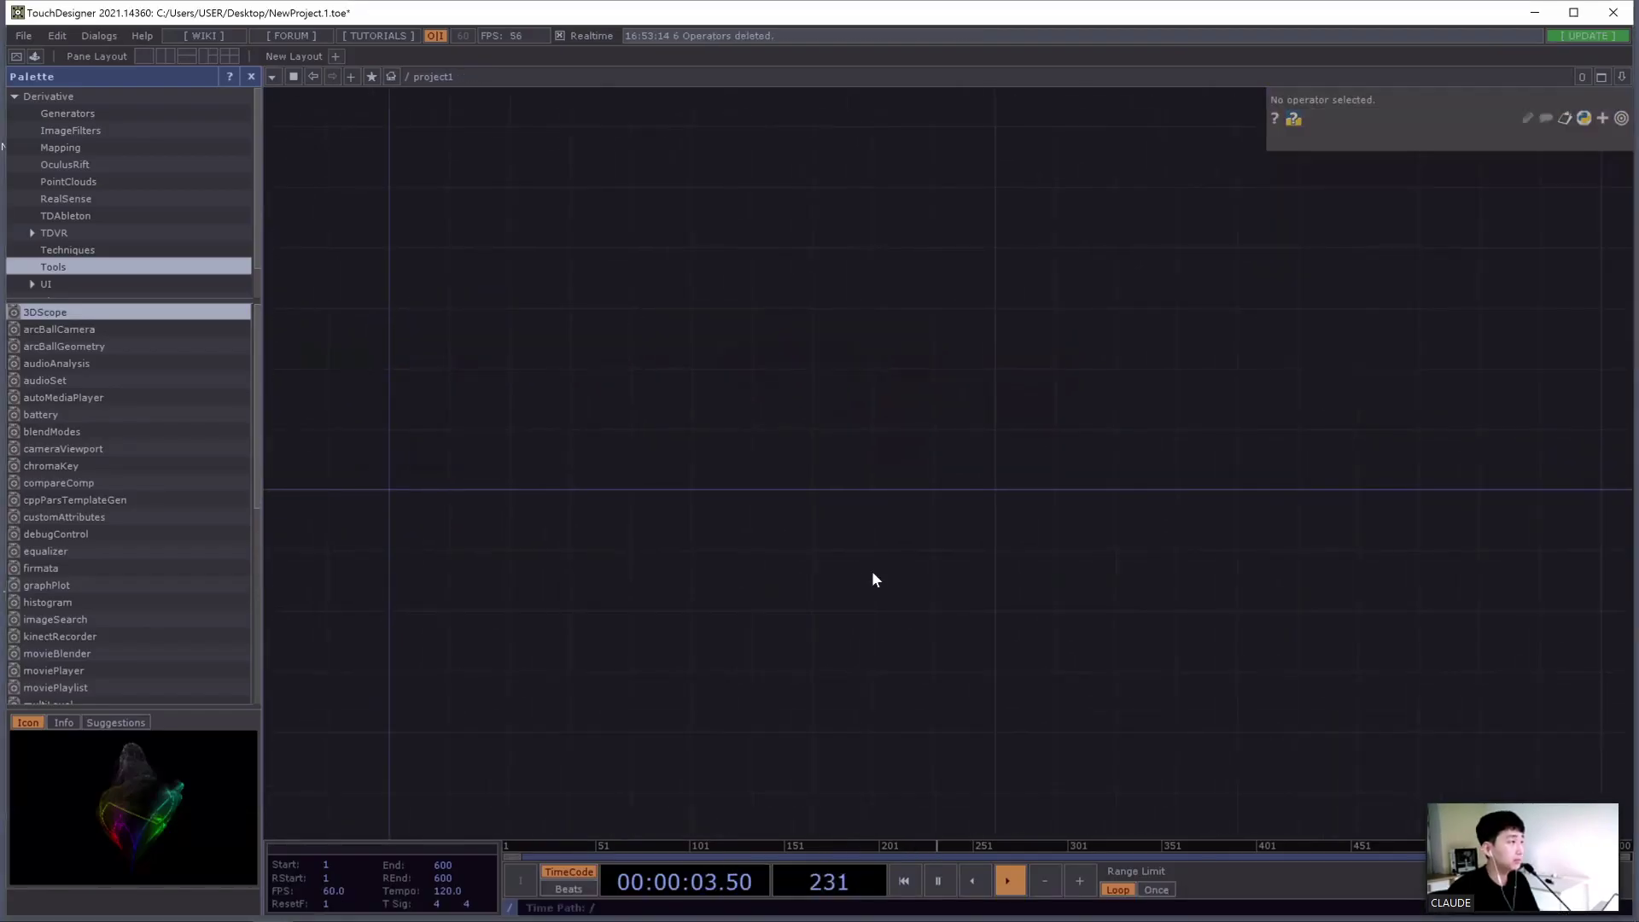
click(251, 76)
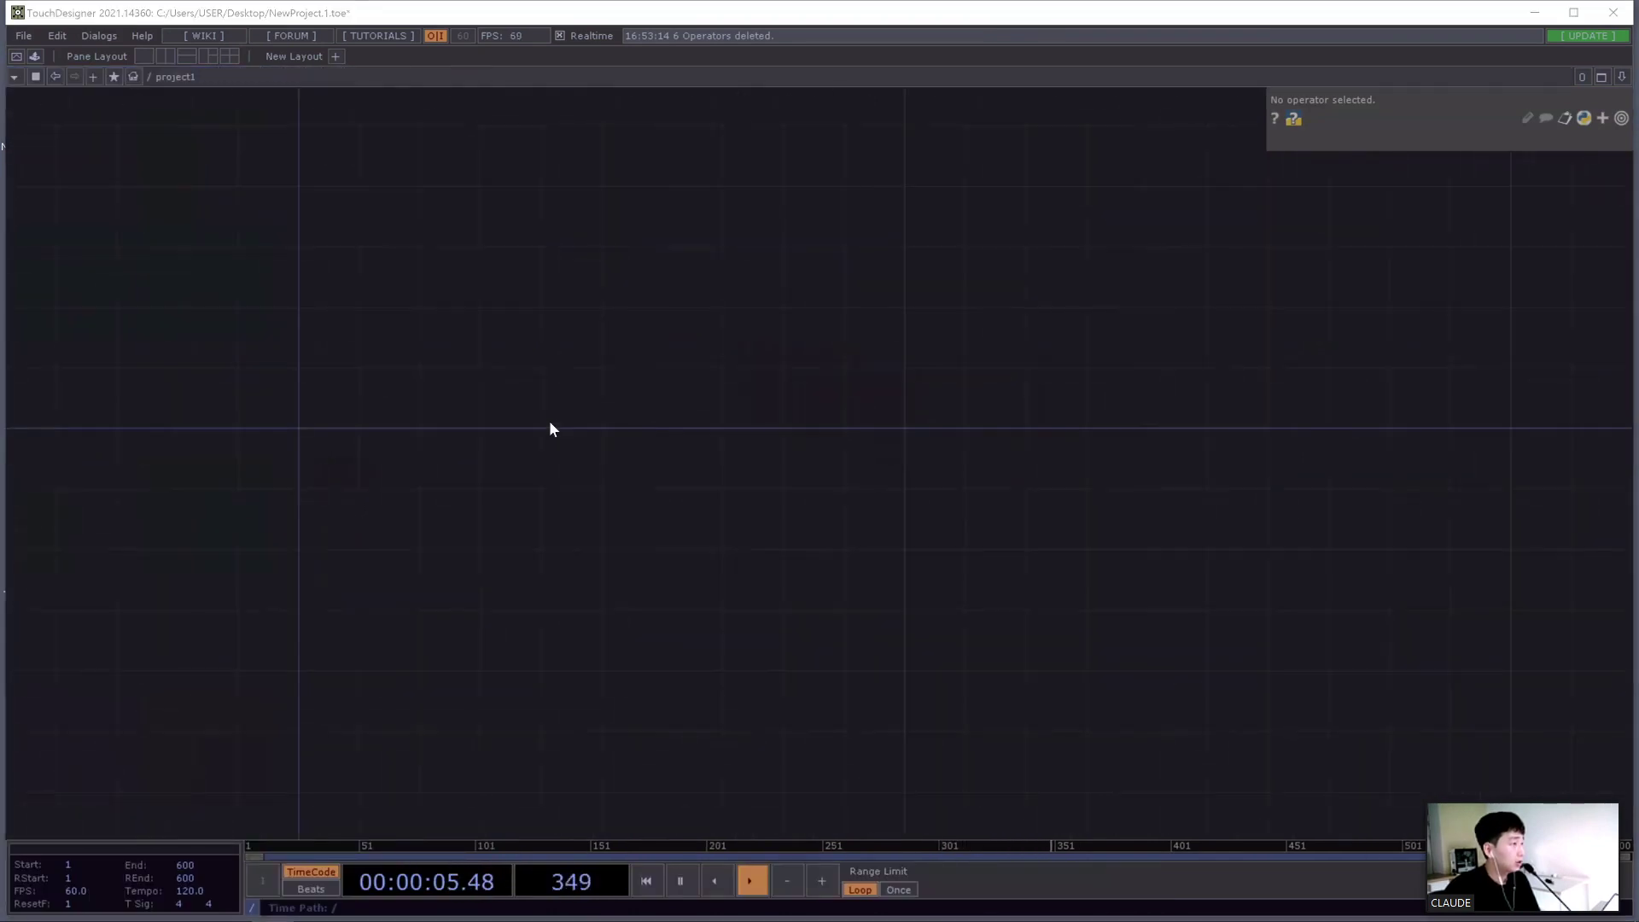
Add a Notch TOP to the empty project1 network
double_click(549, 422)
drag(400, 176, 560, 206)
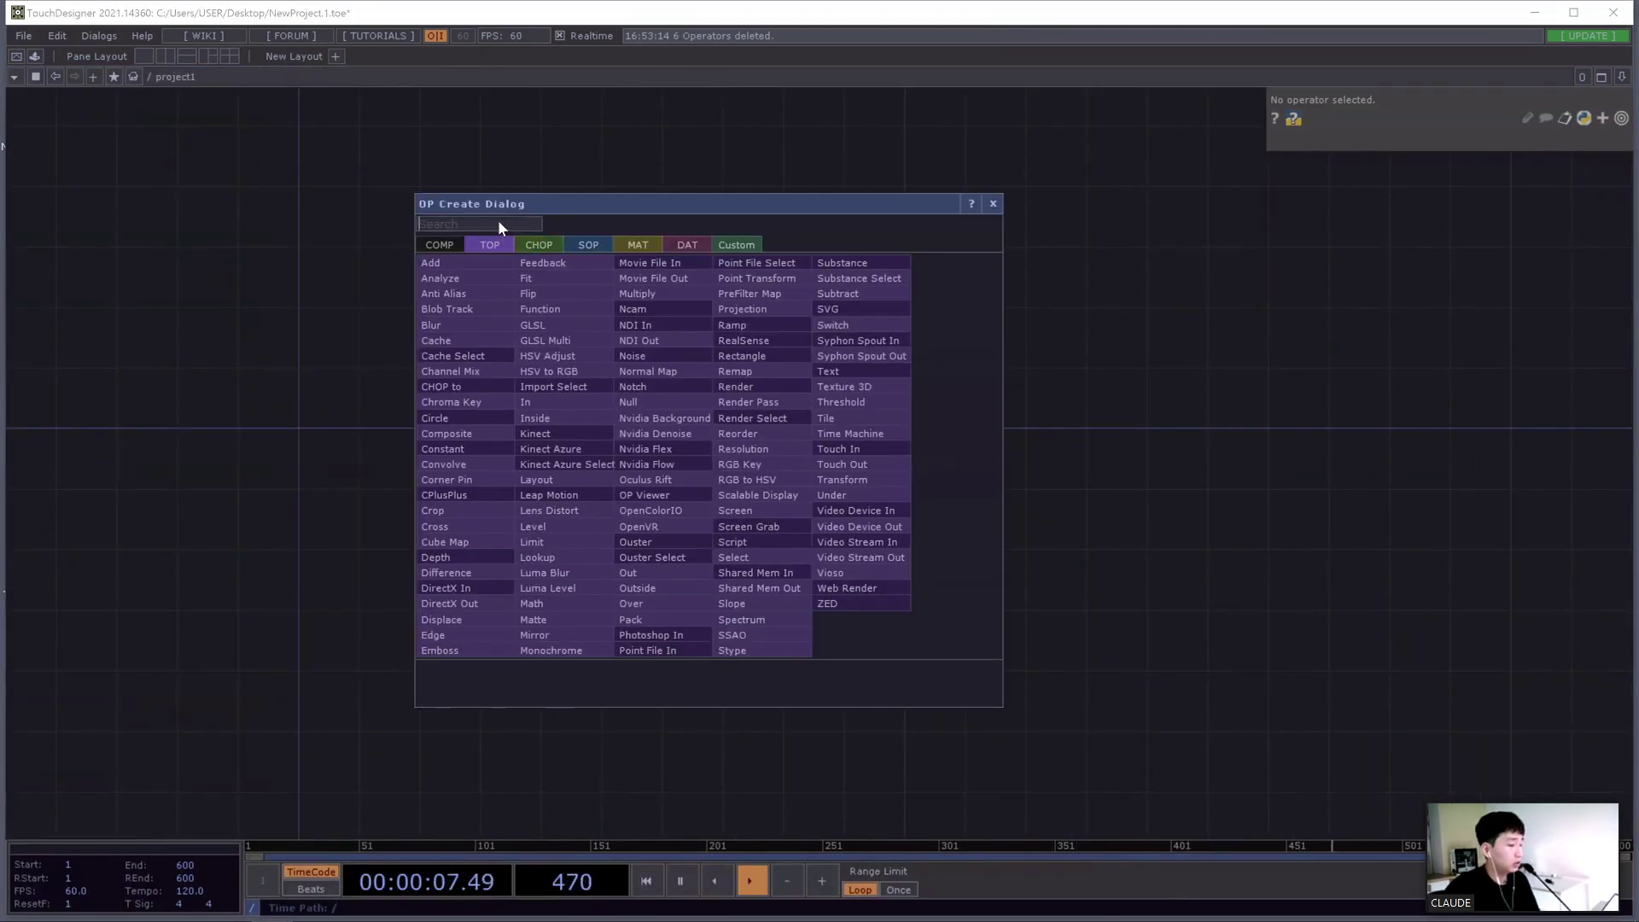
text(notch)
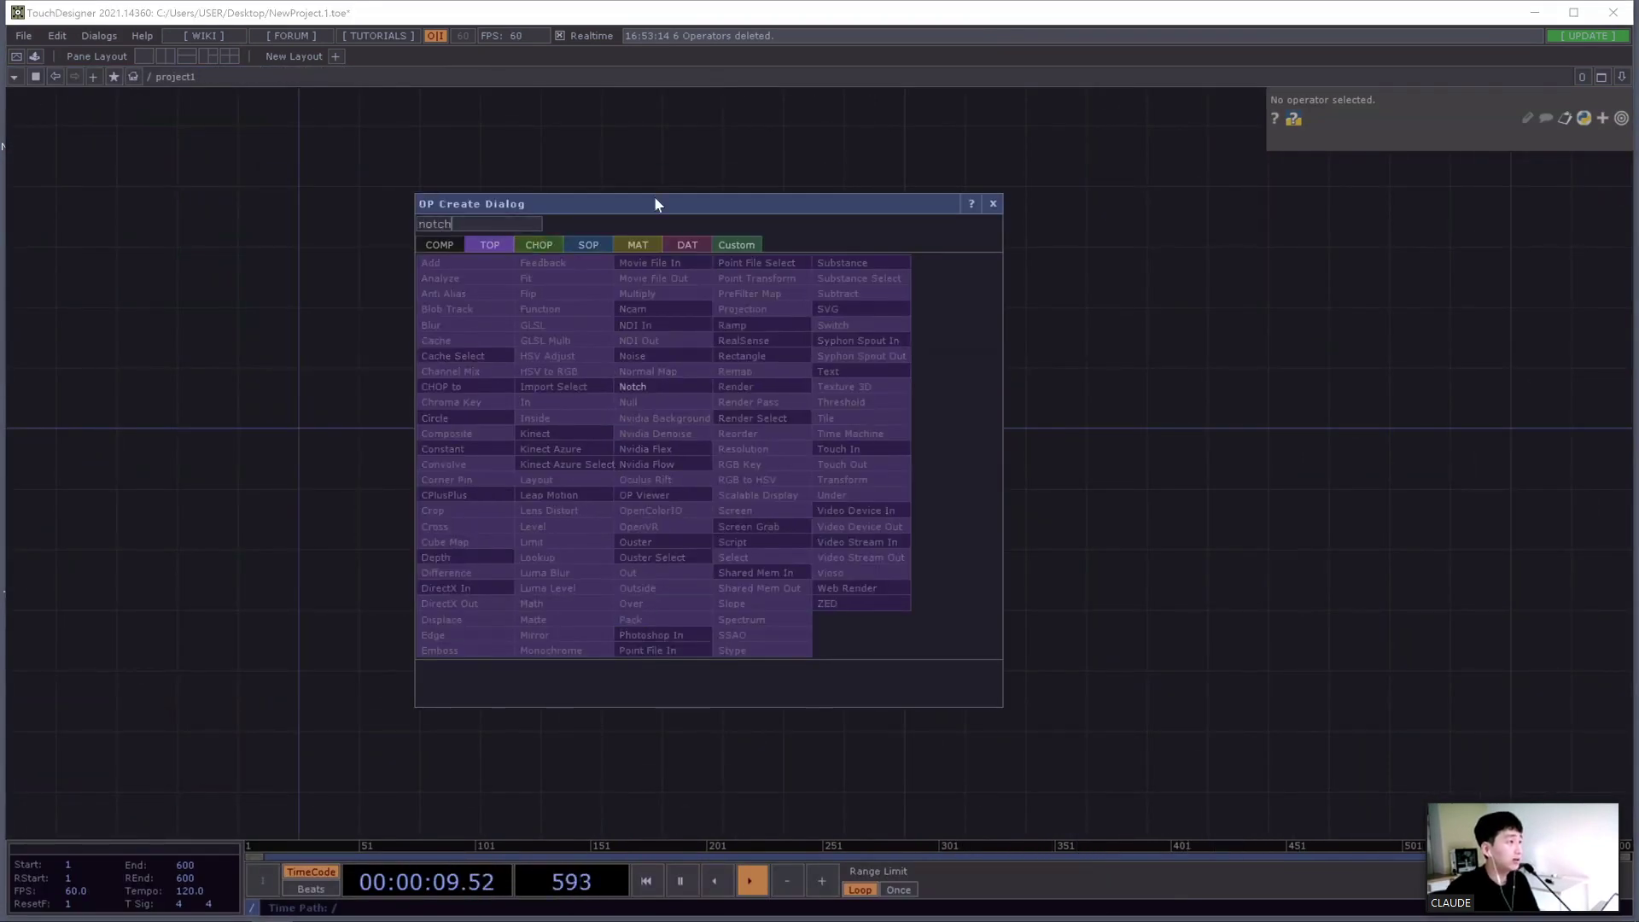
click(667, 380)
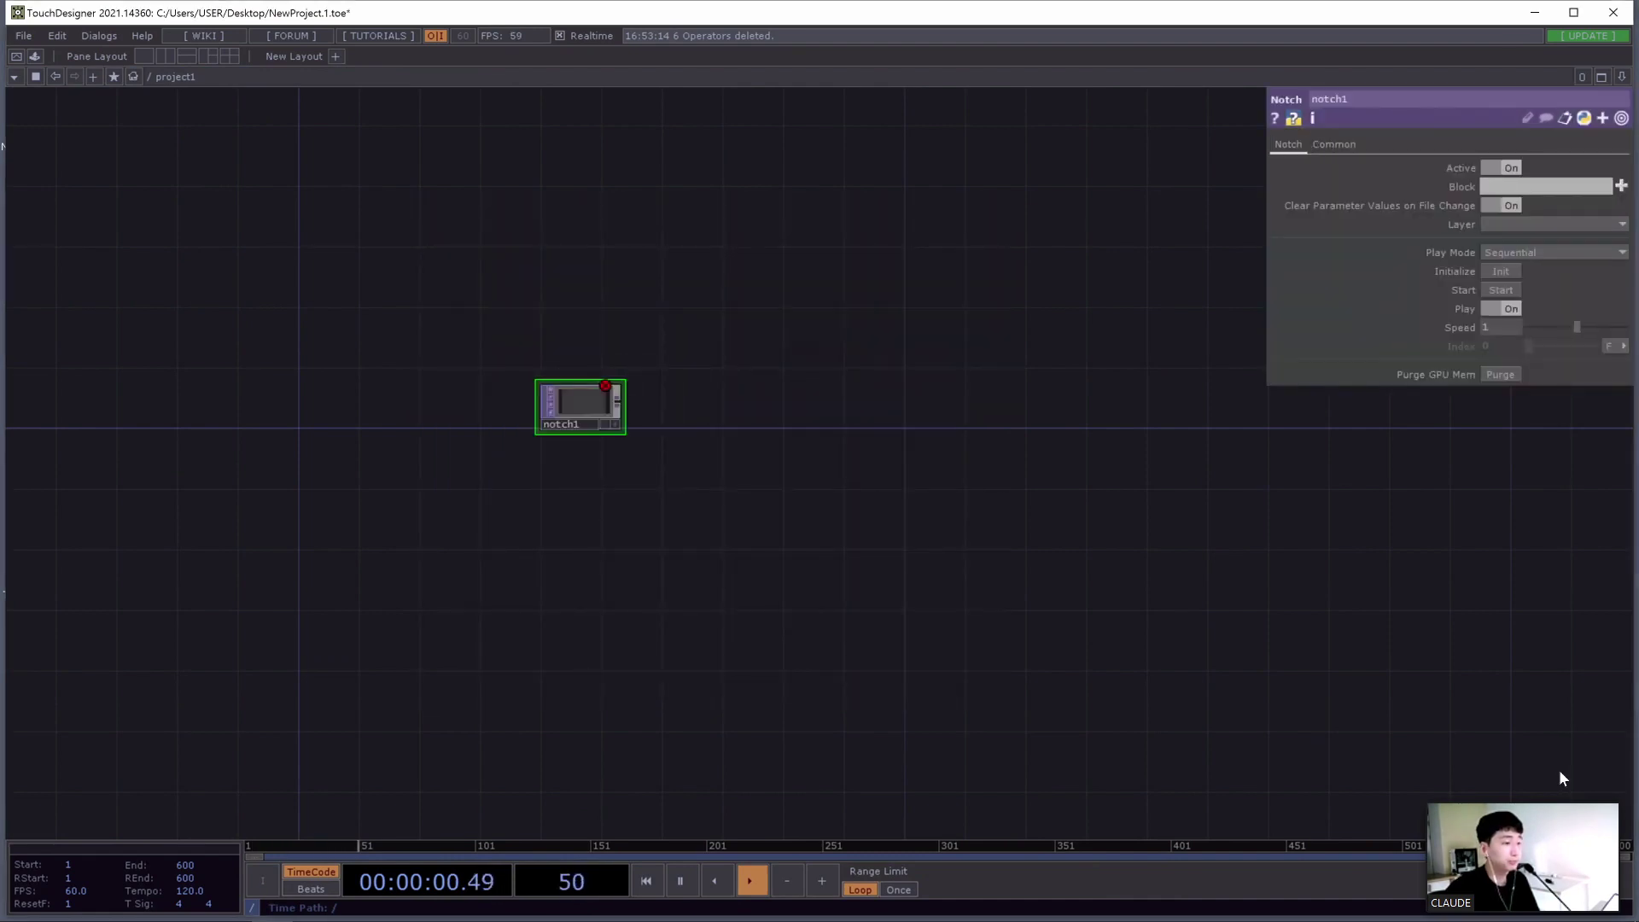
Load TDSW_block_test.dfxdll as the block of the Notch operator and view its particle output up close
key(h)
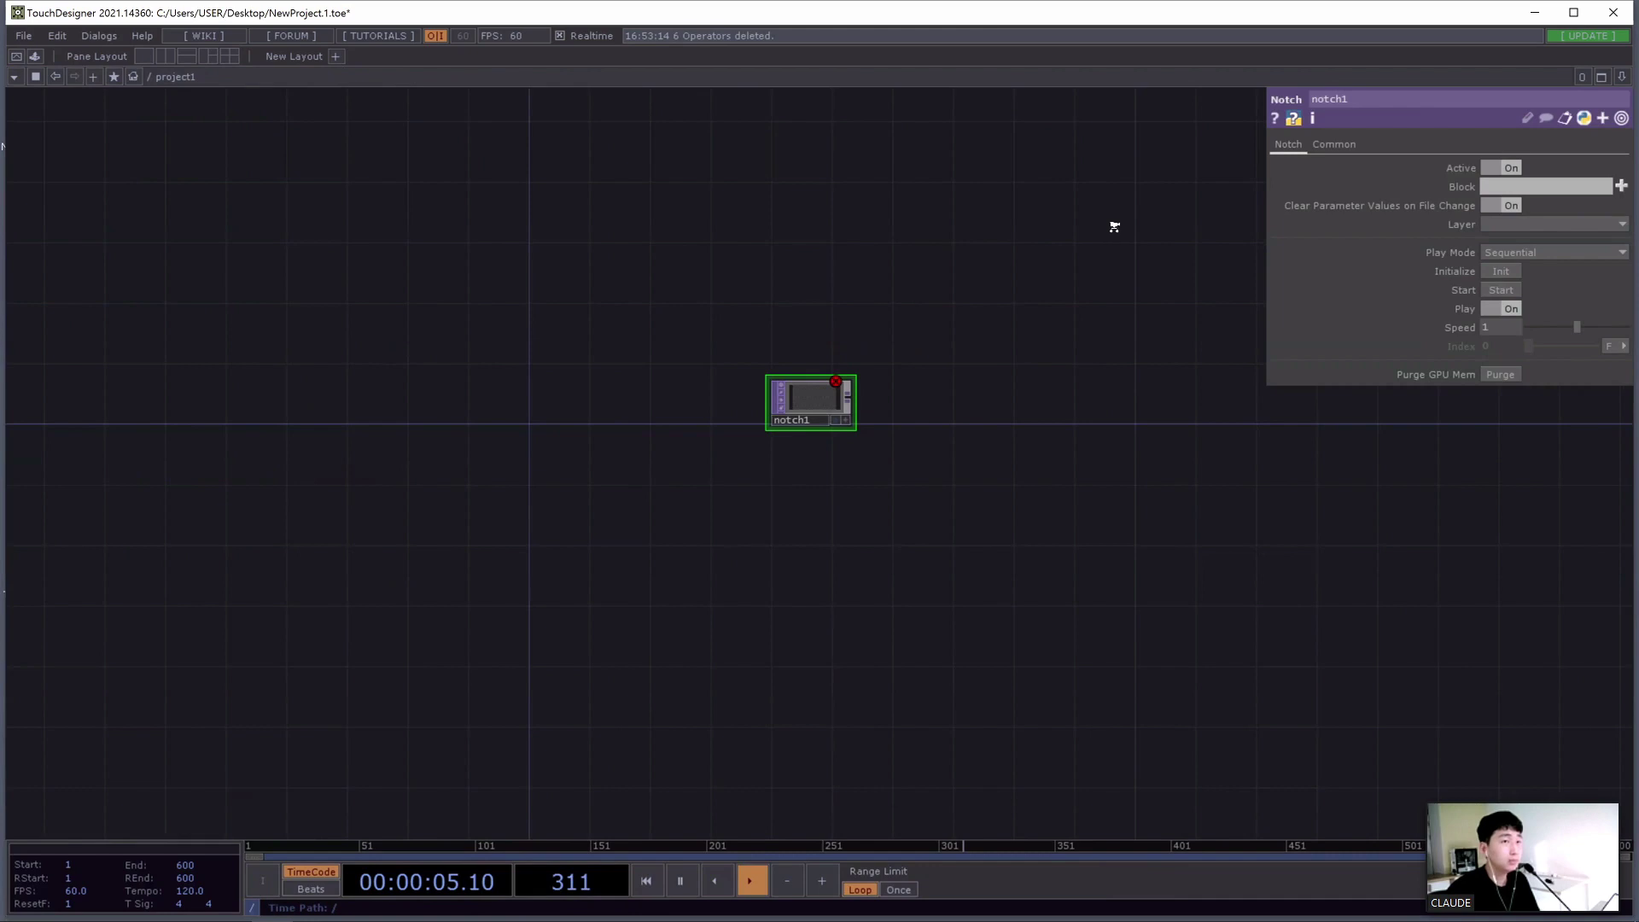
scroll(640, 352, up, 3)
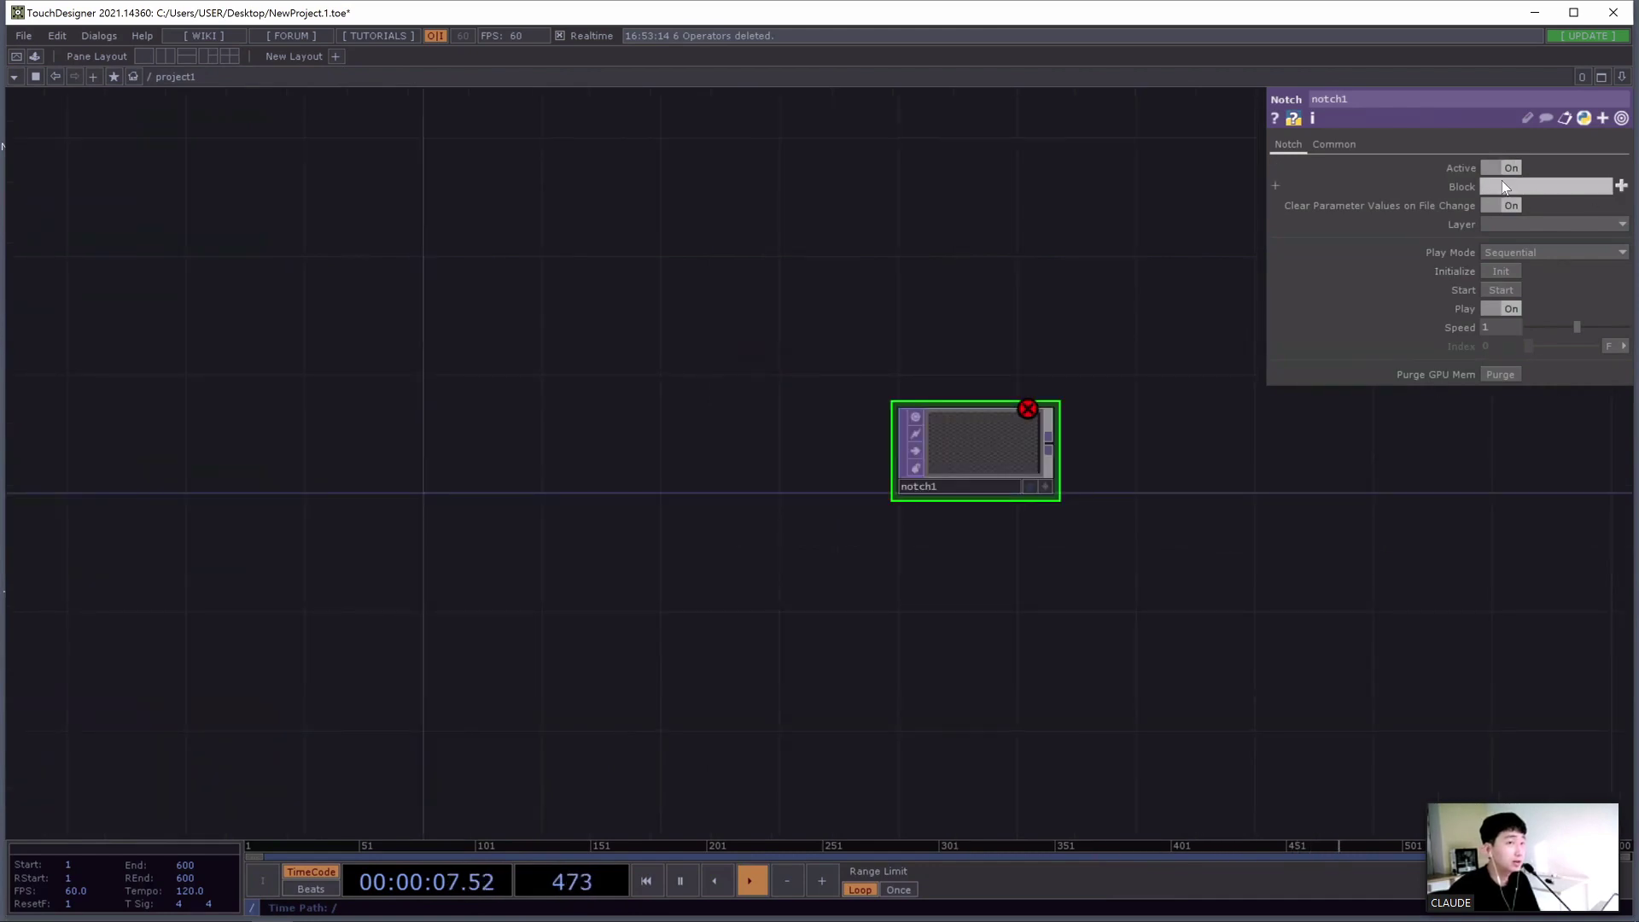
click(1621, 187)
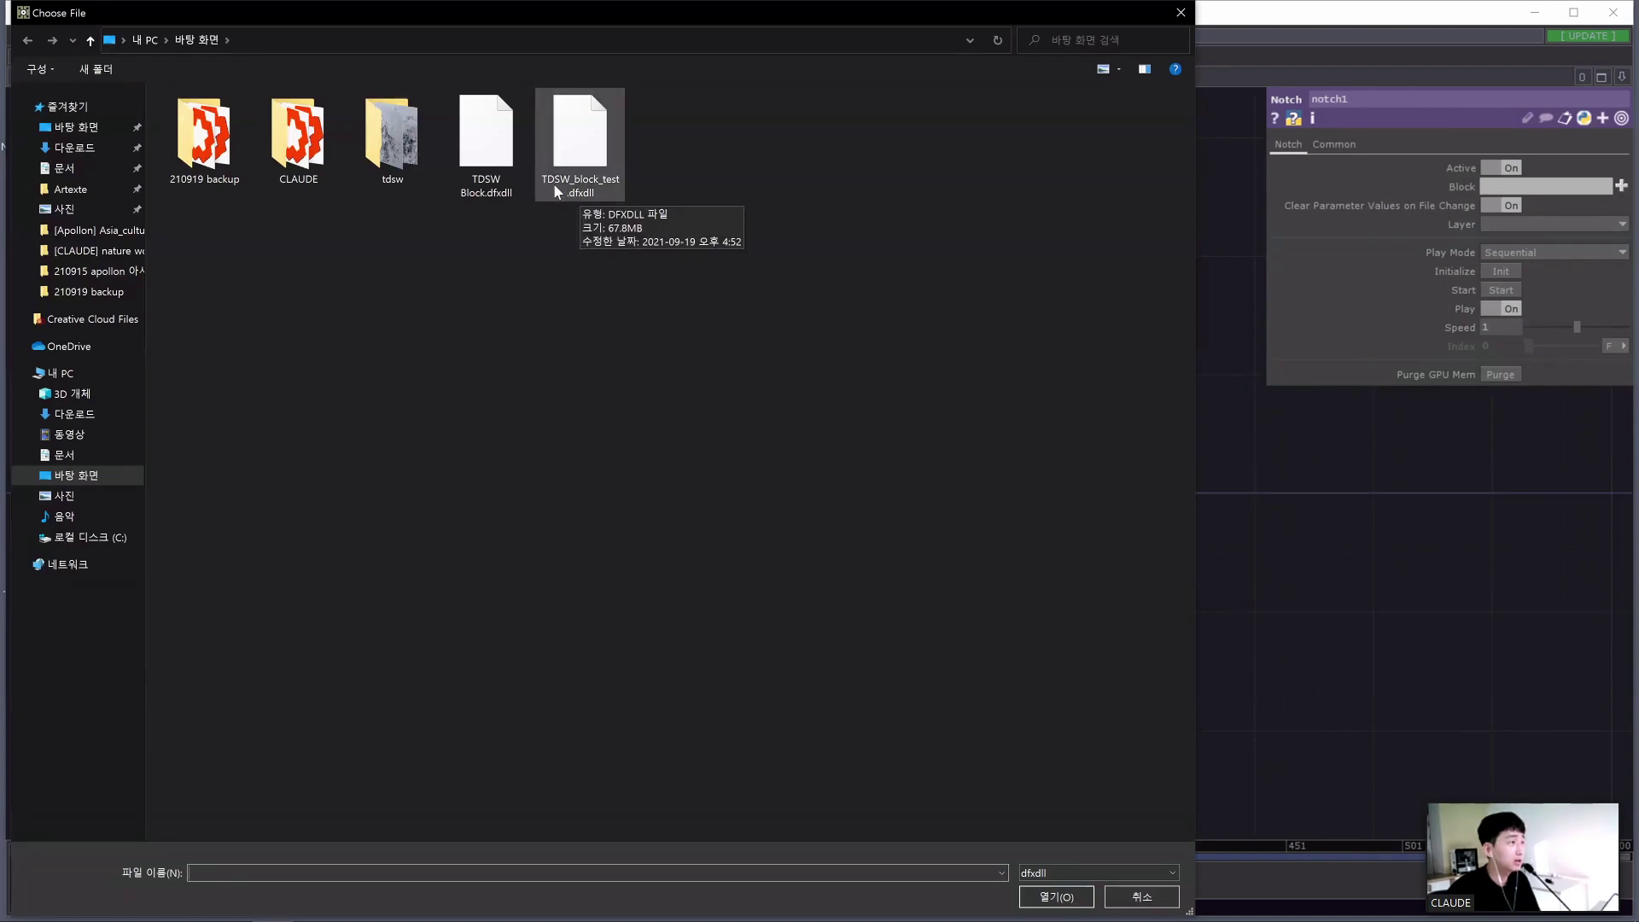
double_click(597, 186)
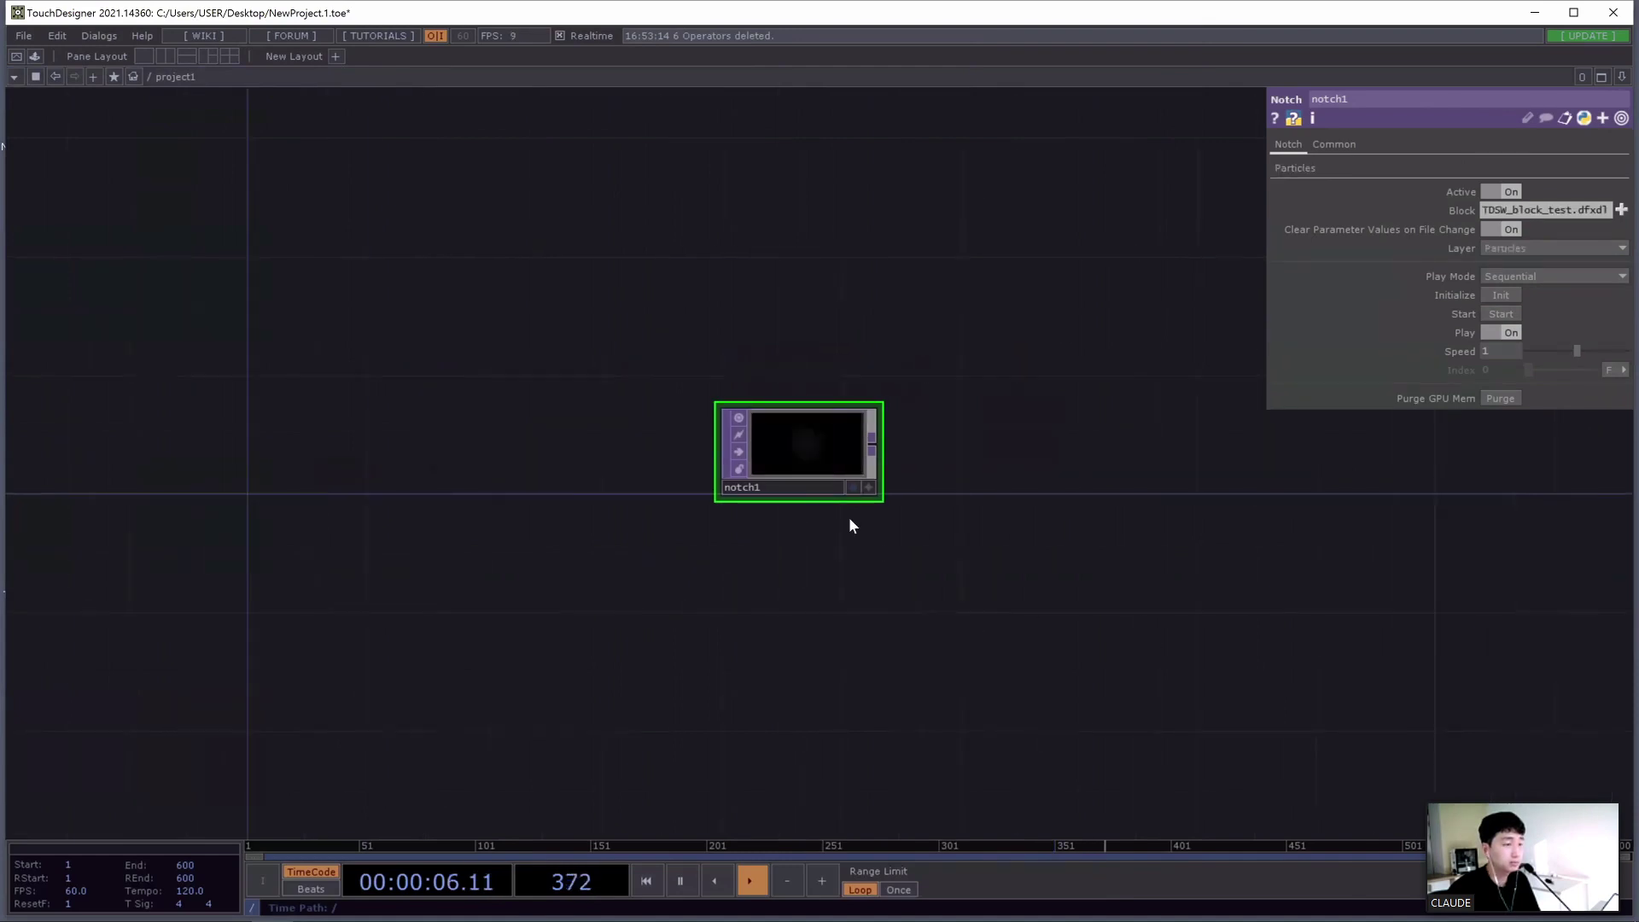
scroll(770, 434, up, 3)
scroll(827, 459, up, 4)
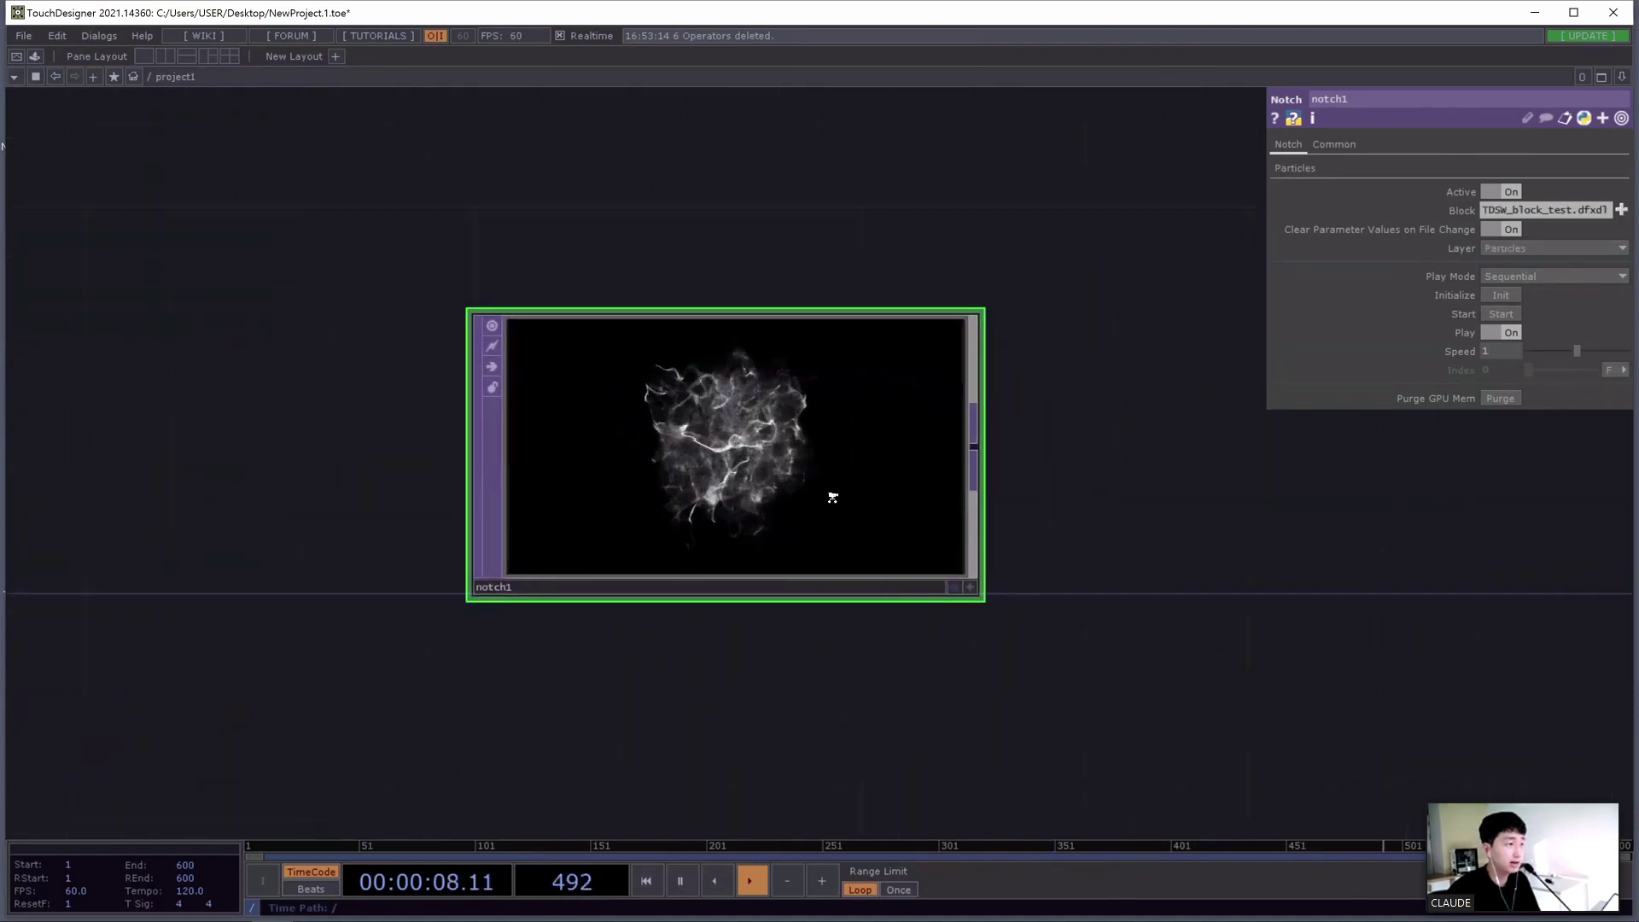
scroll(906, 419, down, 2)
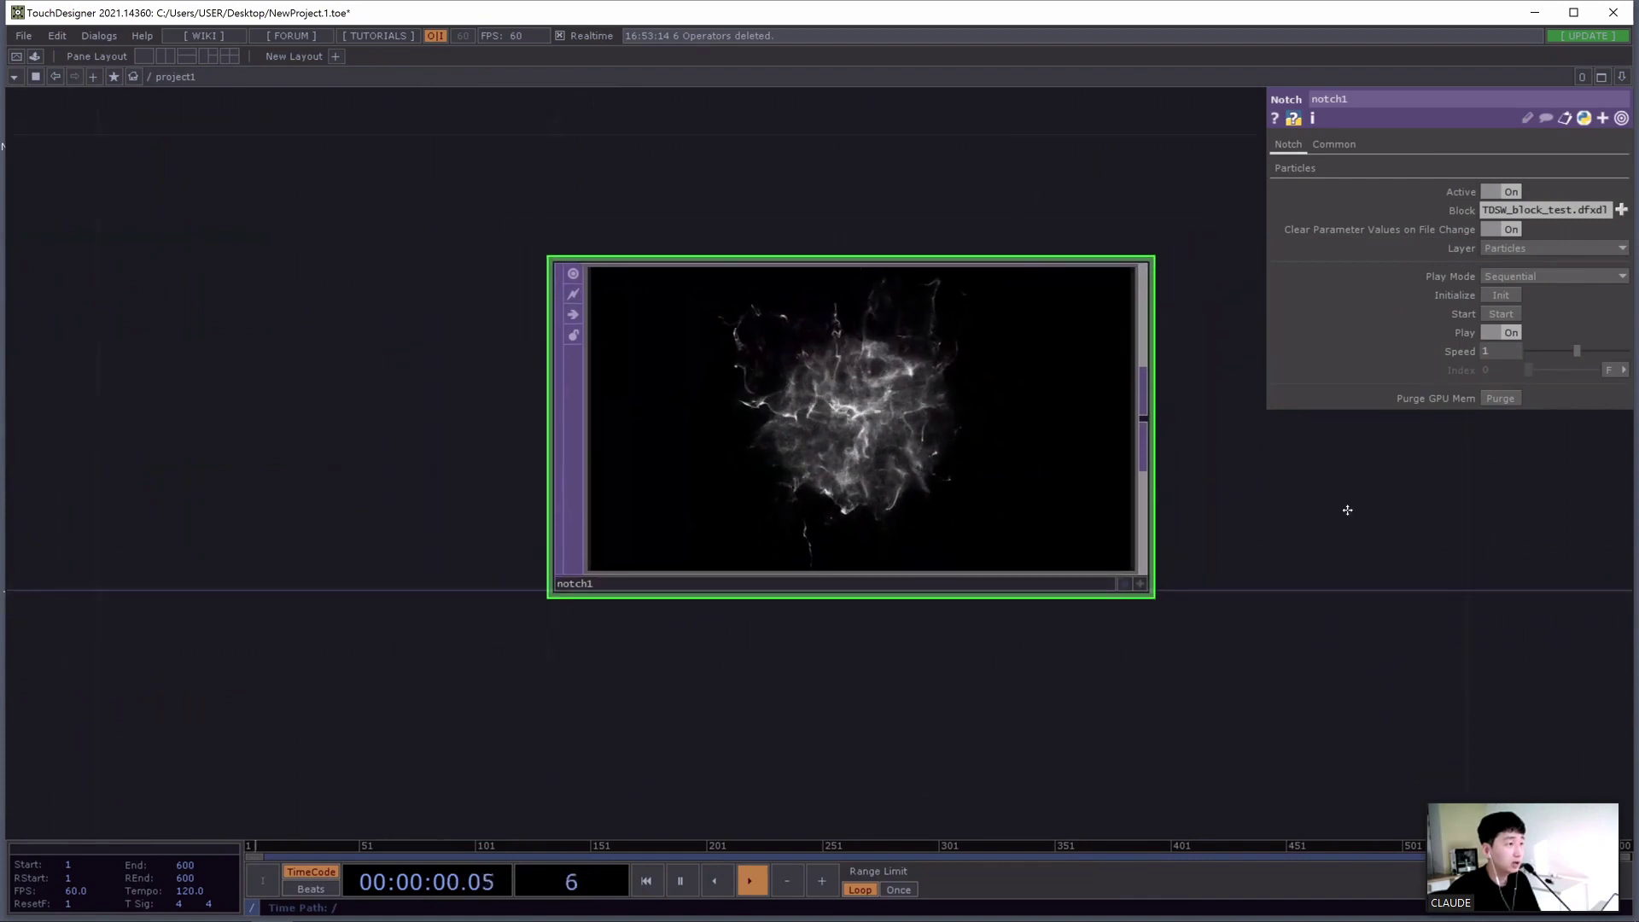
Set the Notch operator's output resolution to 1920 x 1080 and show its exposed Particles parameters
scroll(717, 401, up, 2)
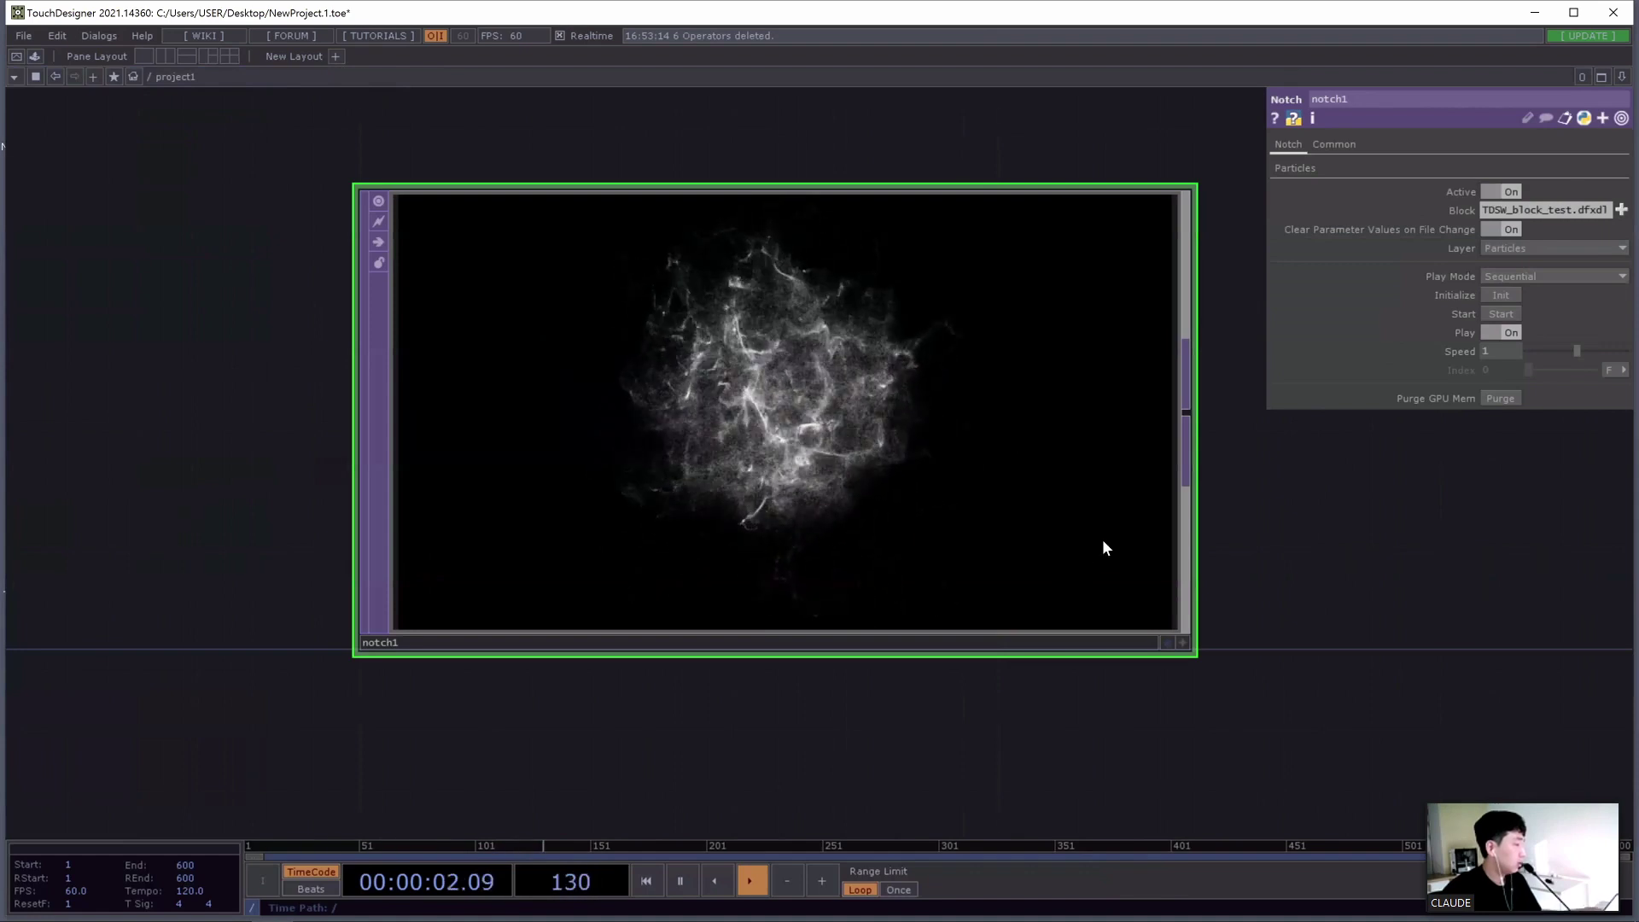
click(1341, 145)
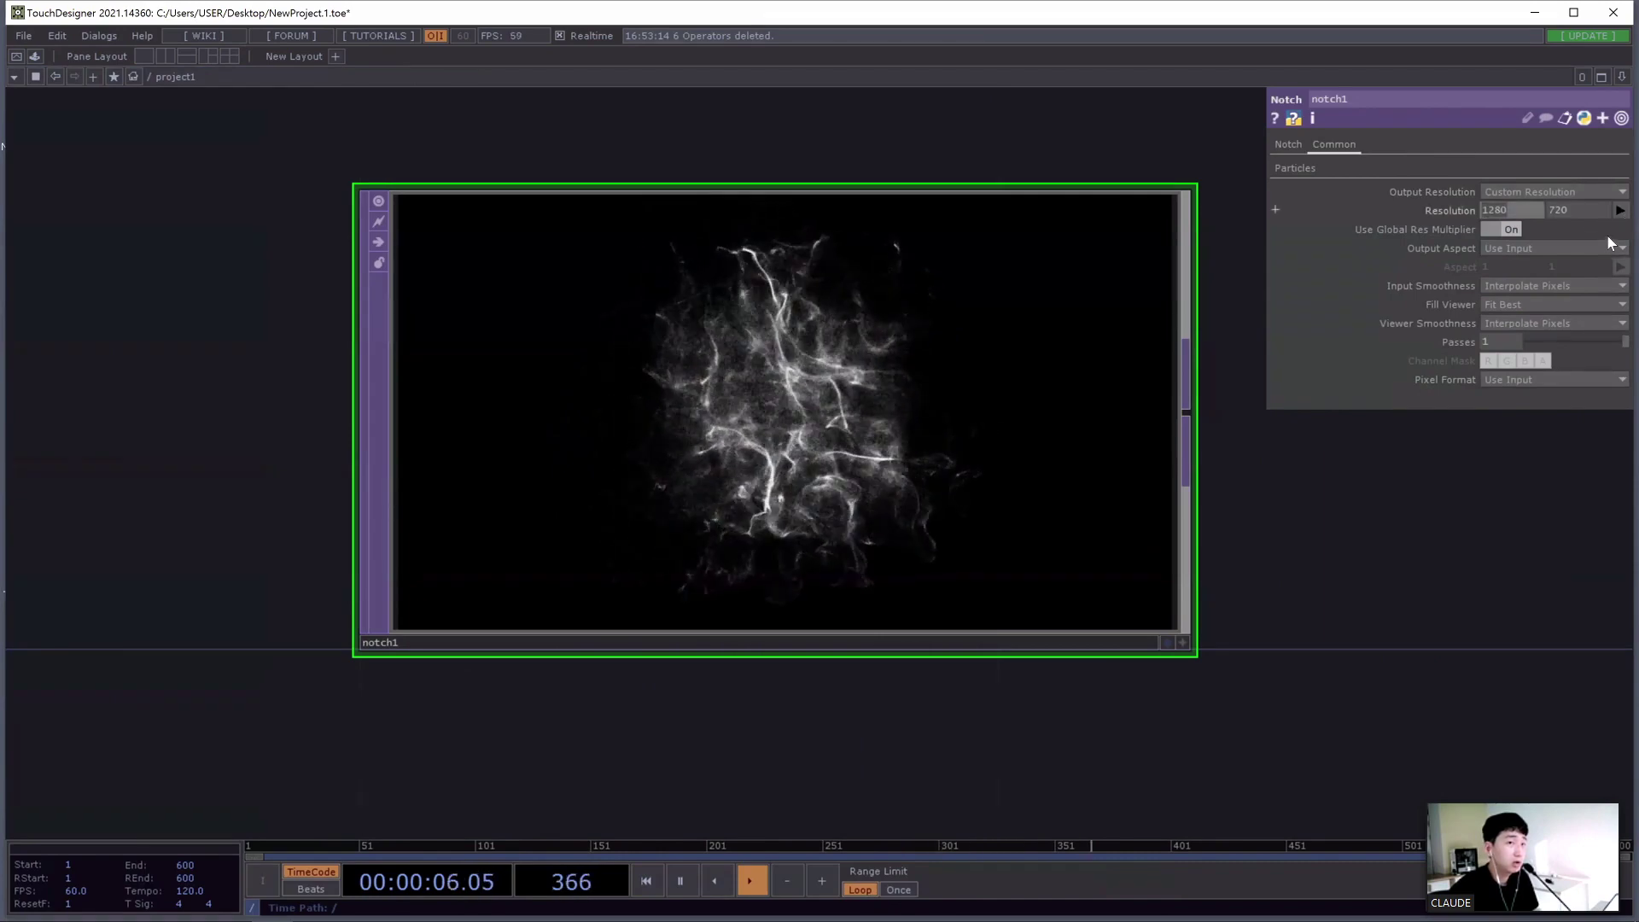
click(1619, 210)
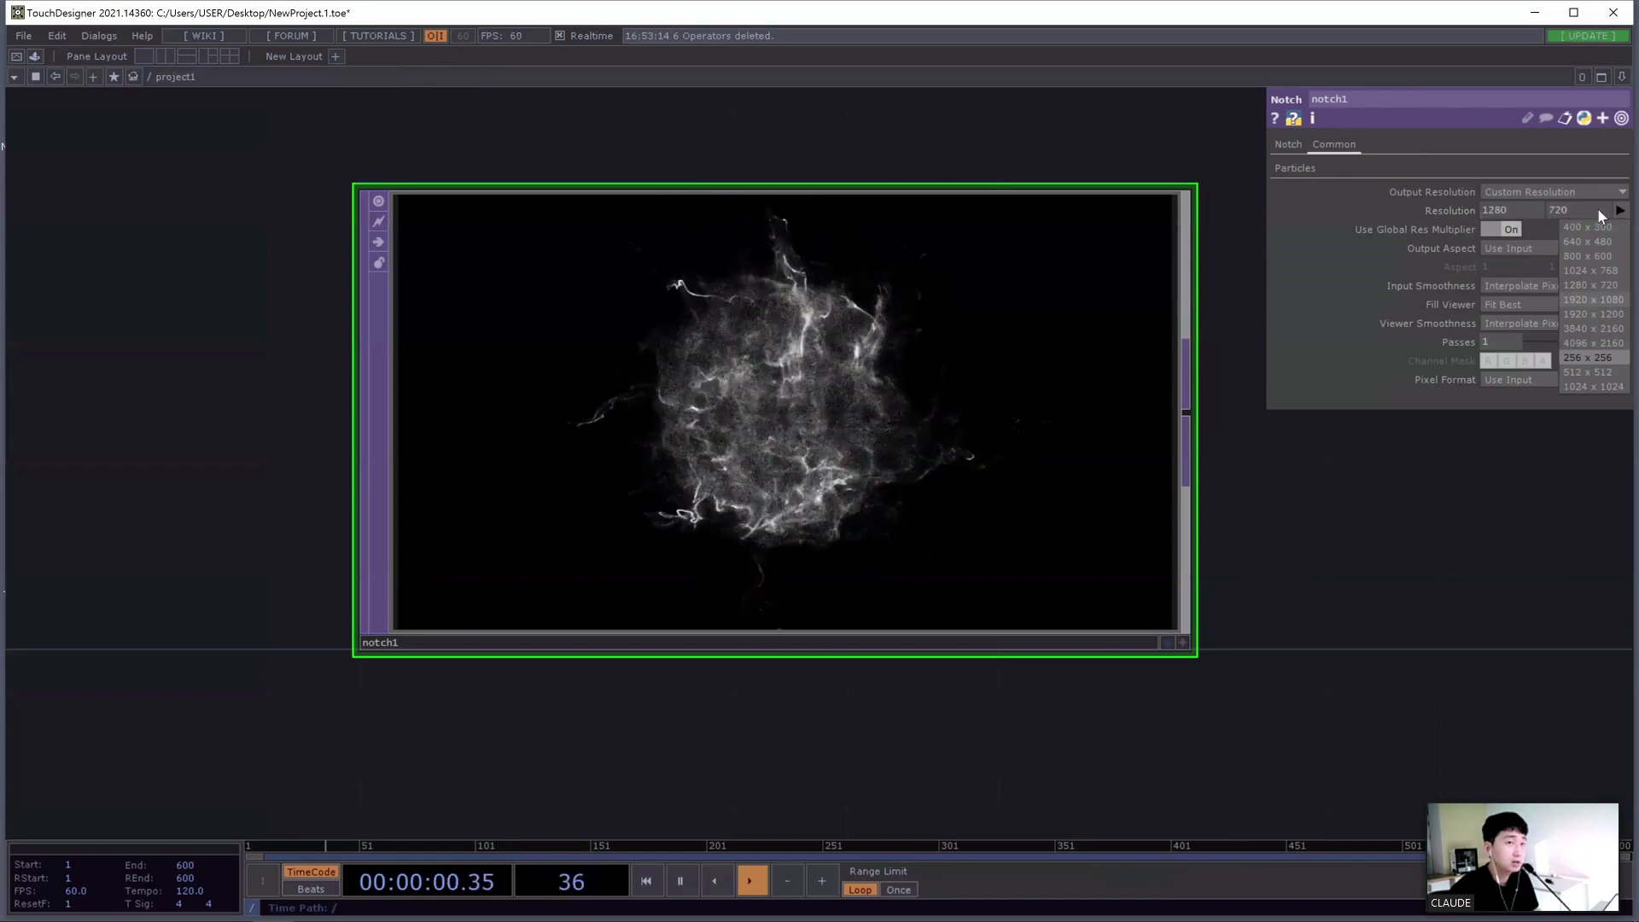
click(1593, 299)
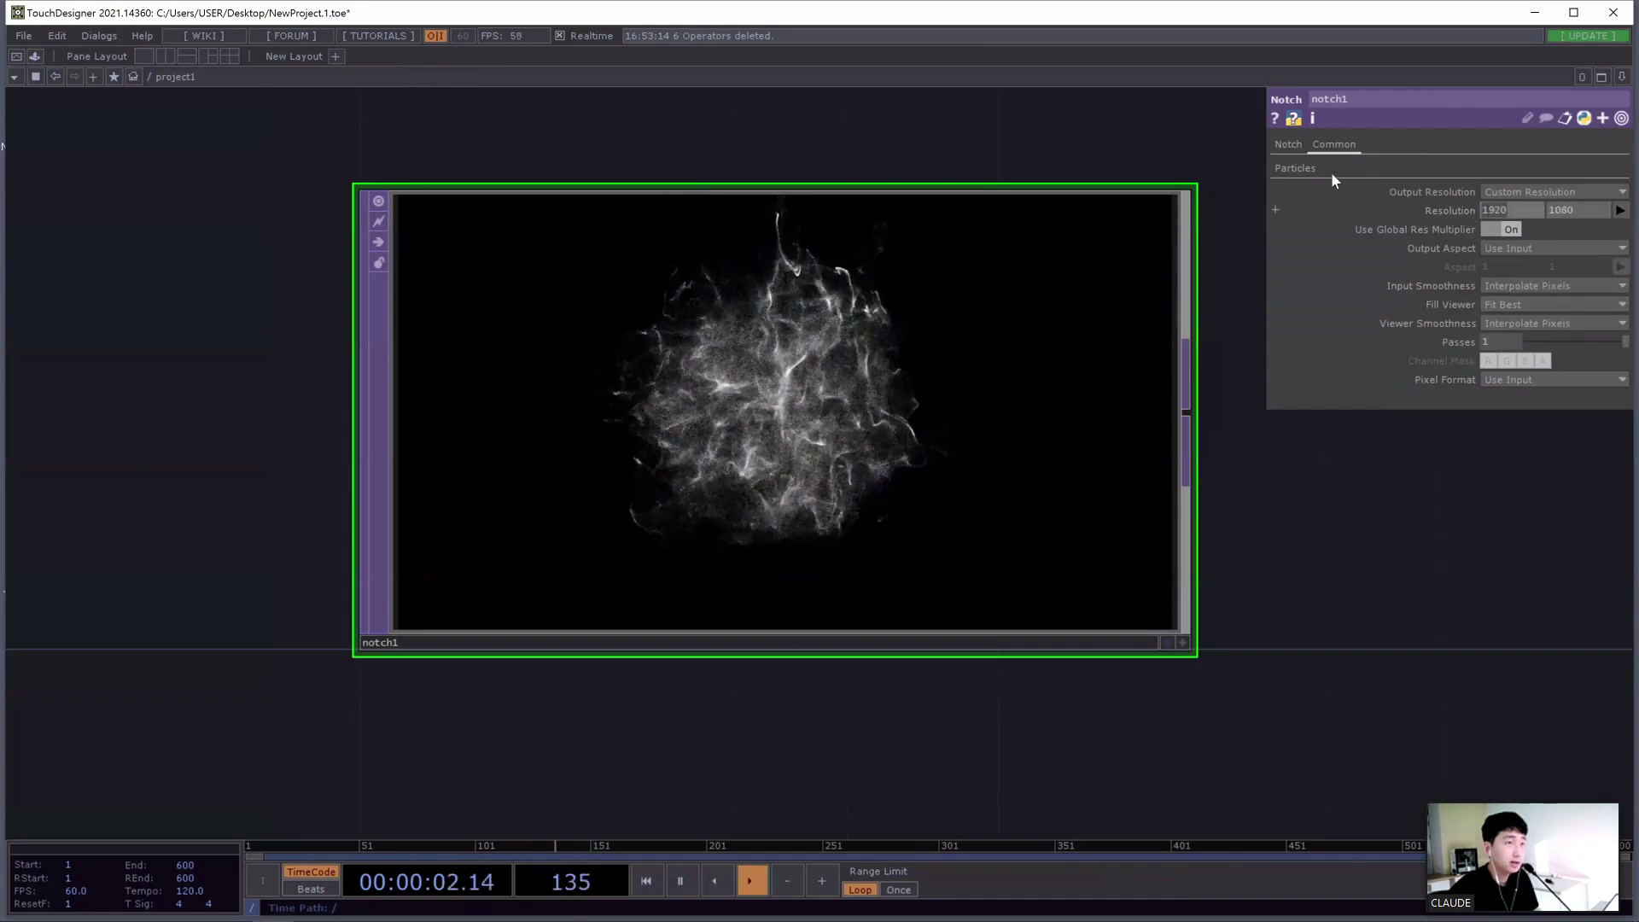
middle_click(1278, 168)
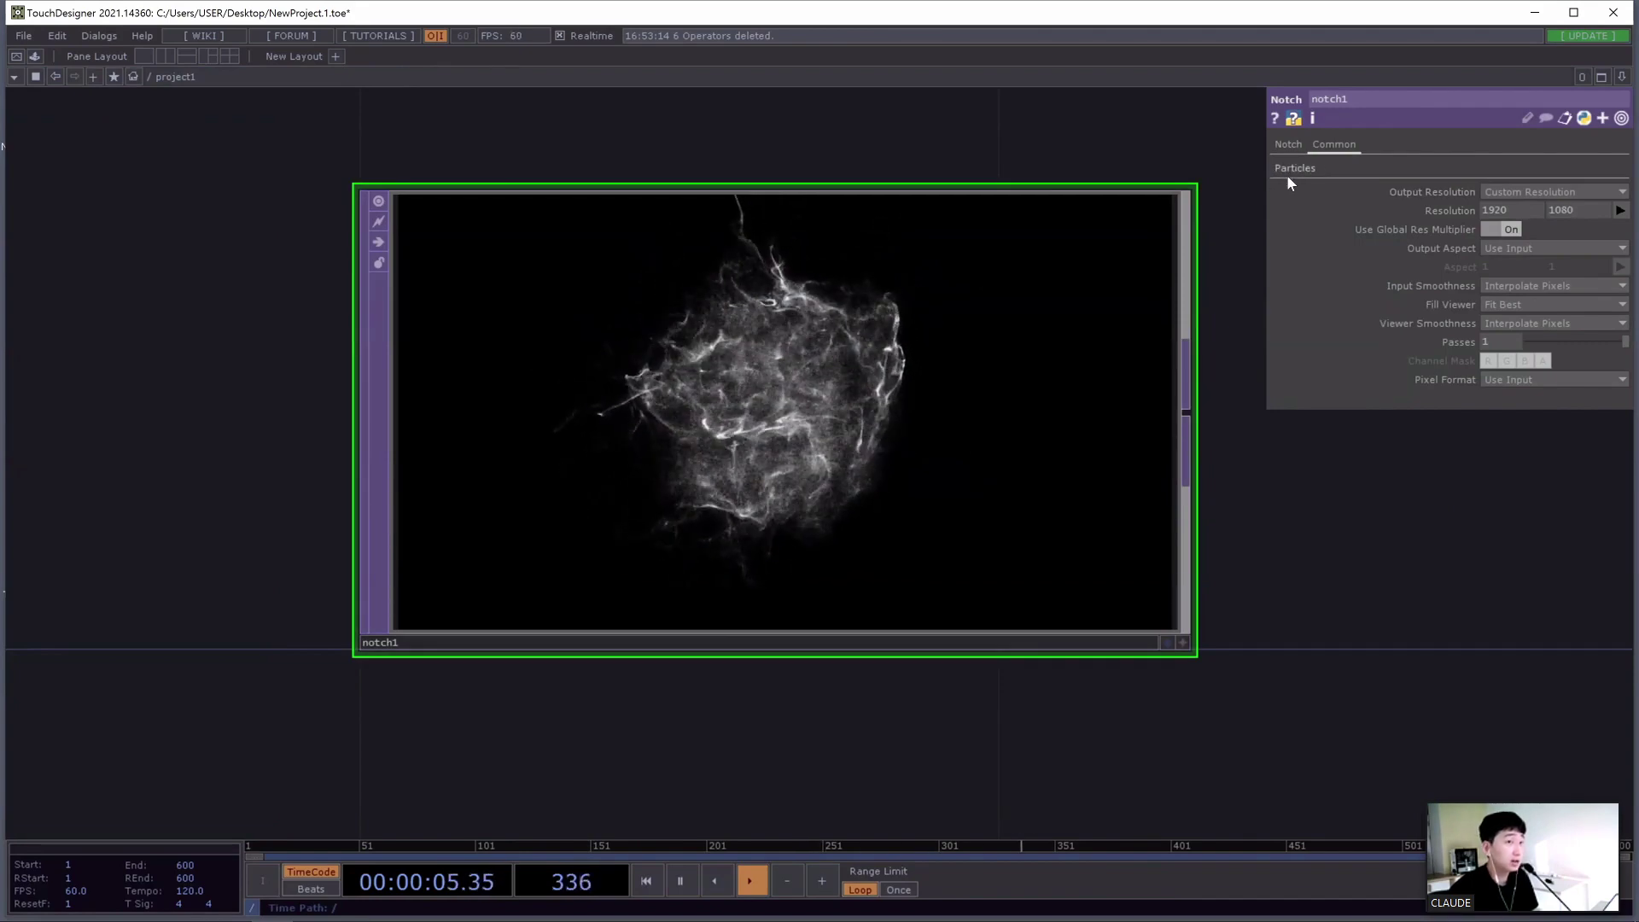
click(1291, 169)
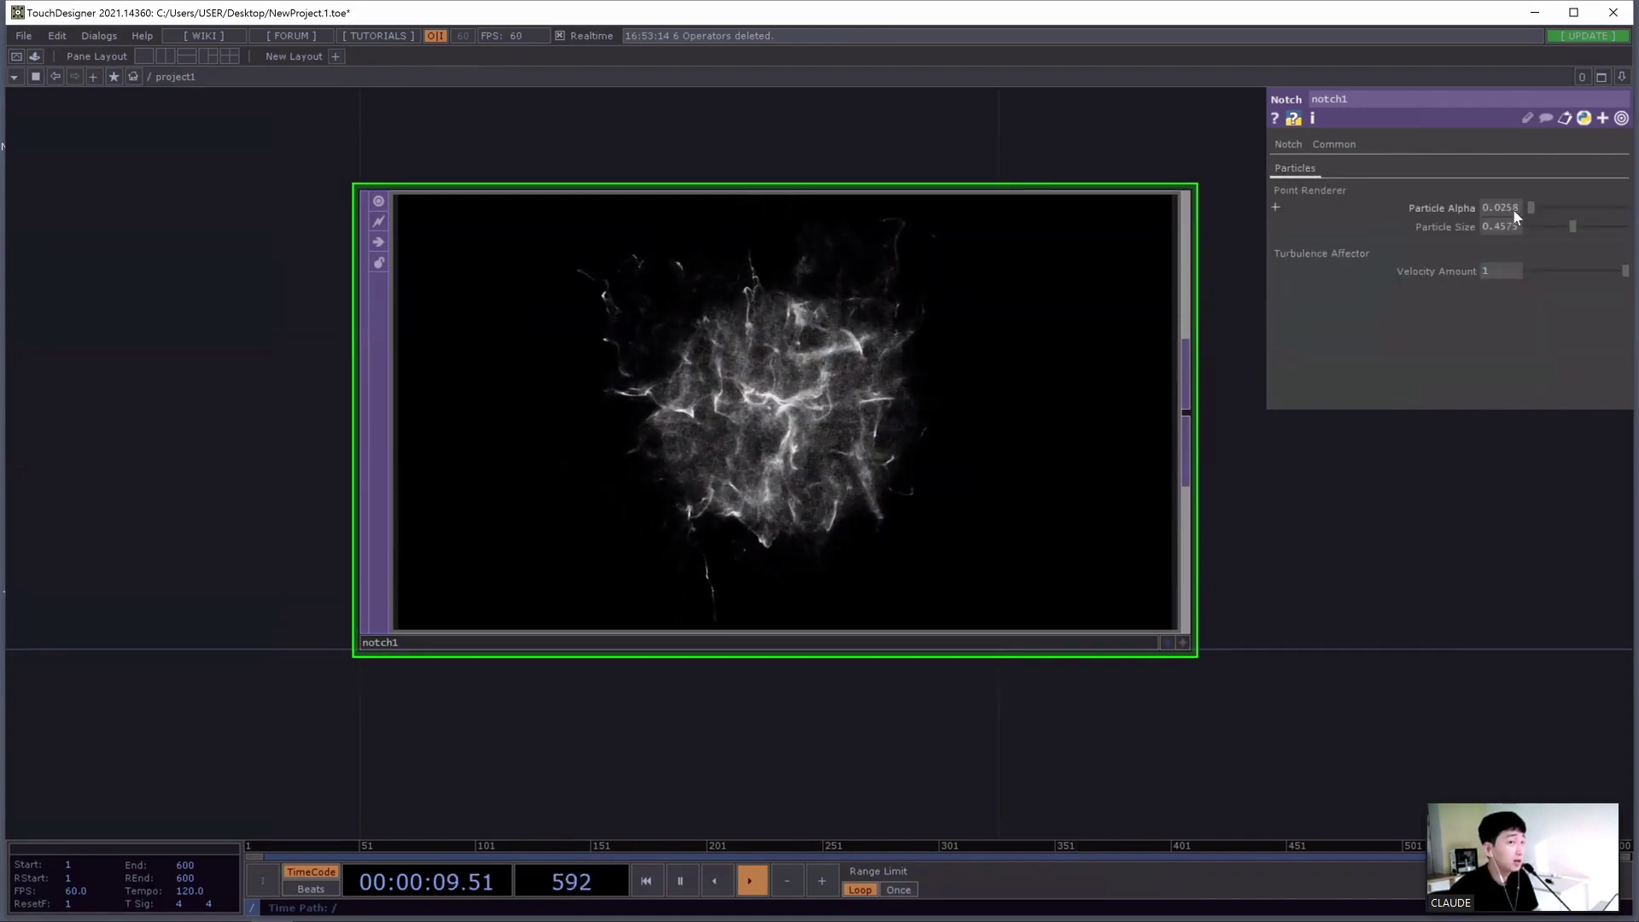
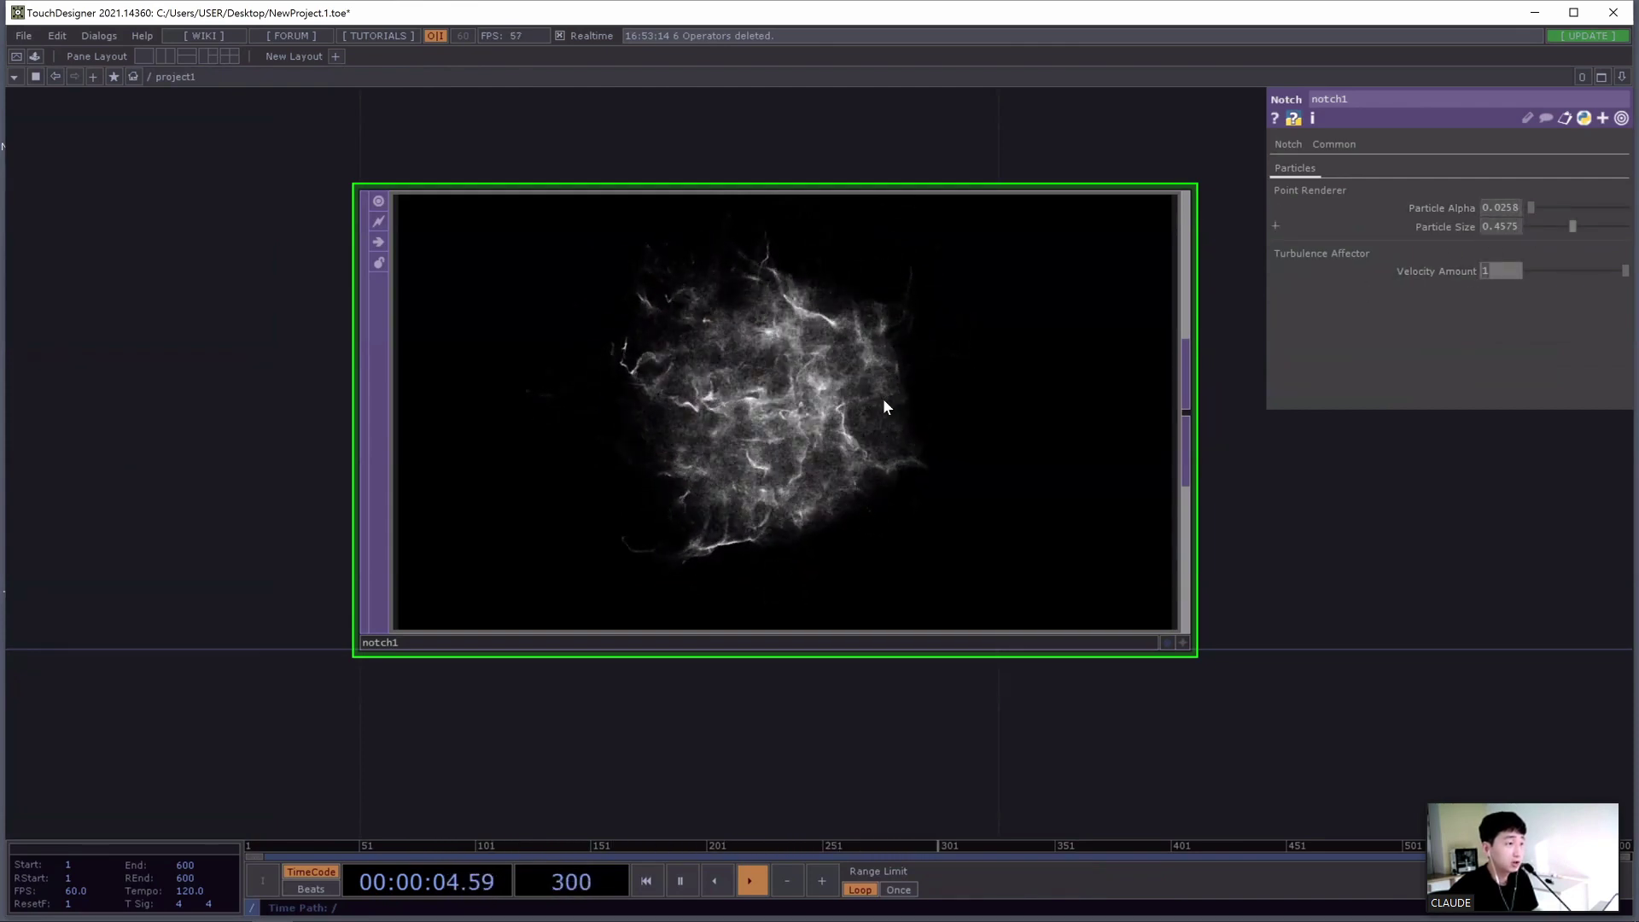
Add an Audio Device In CHOP in the empty area above and to the left of the Notch operator
scroll(942, 396, down, 5)
scroll(935, 401, up, 3)
scroll(930, 419, down, 4)
scroll(926, 431, up, 3)
scroll(936, 410, up, 1)
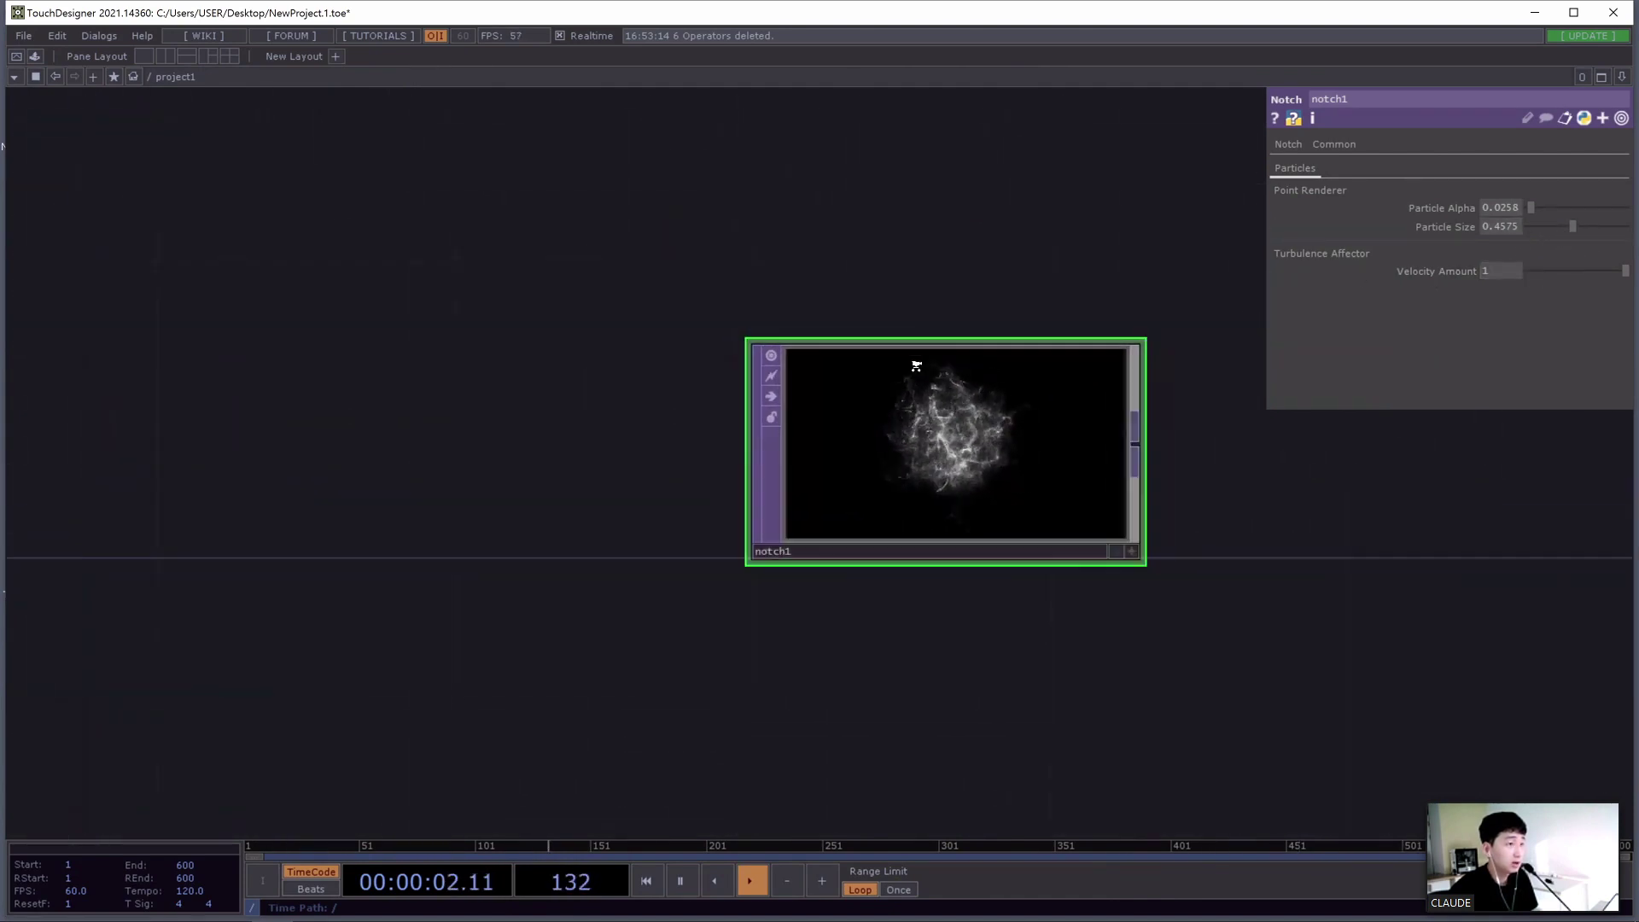
scroll(749, 490, down, 3)
mouse_move(756, 419)
mouse_down()
mouse_move(782, 466)
mouse_move(736, 401)
mouse_up()
scroll(773, 441, down, 2)
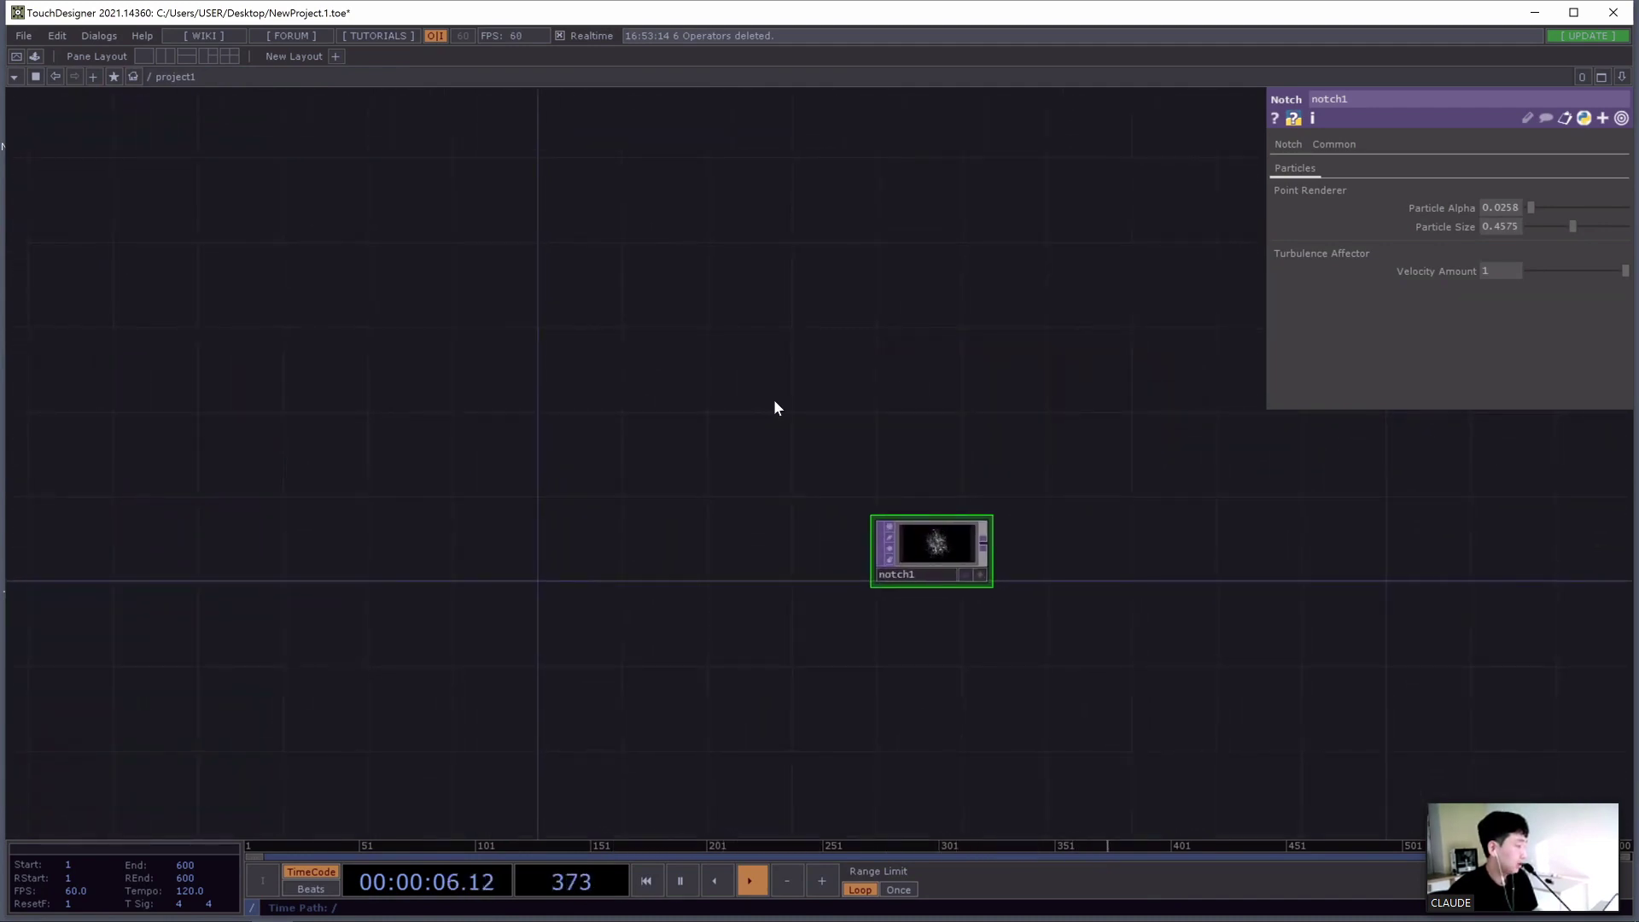
key(Tab)
click(602, 186)
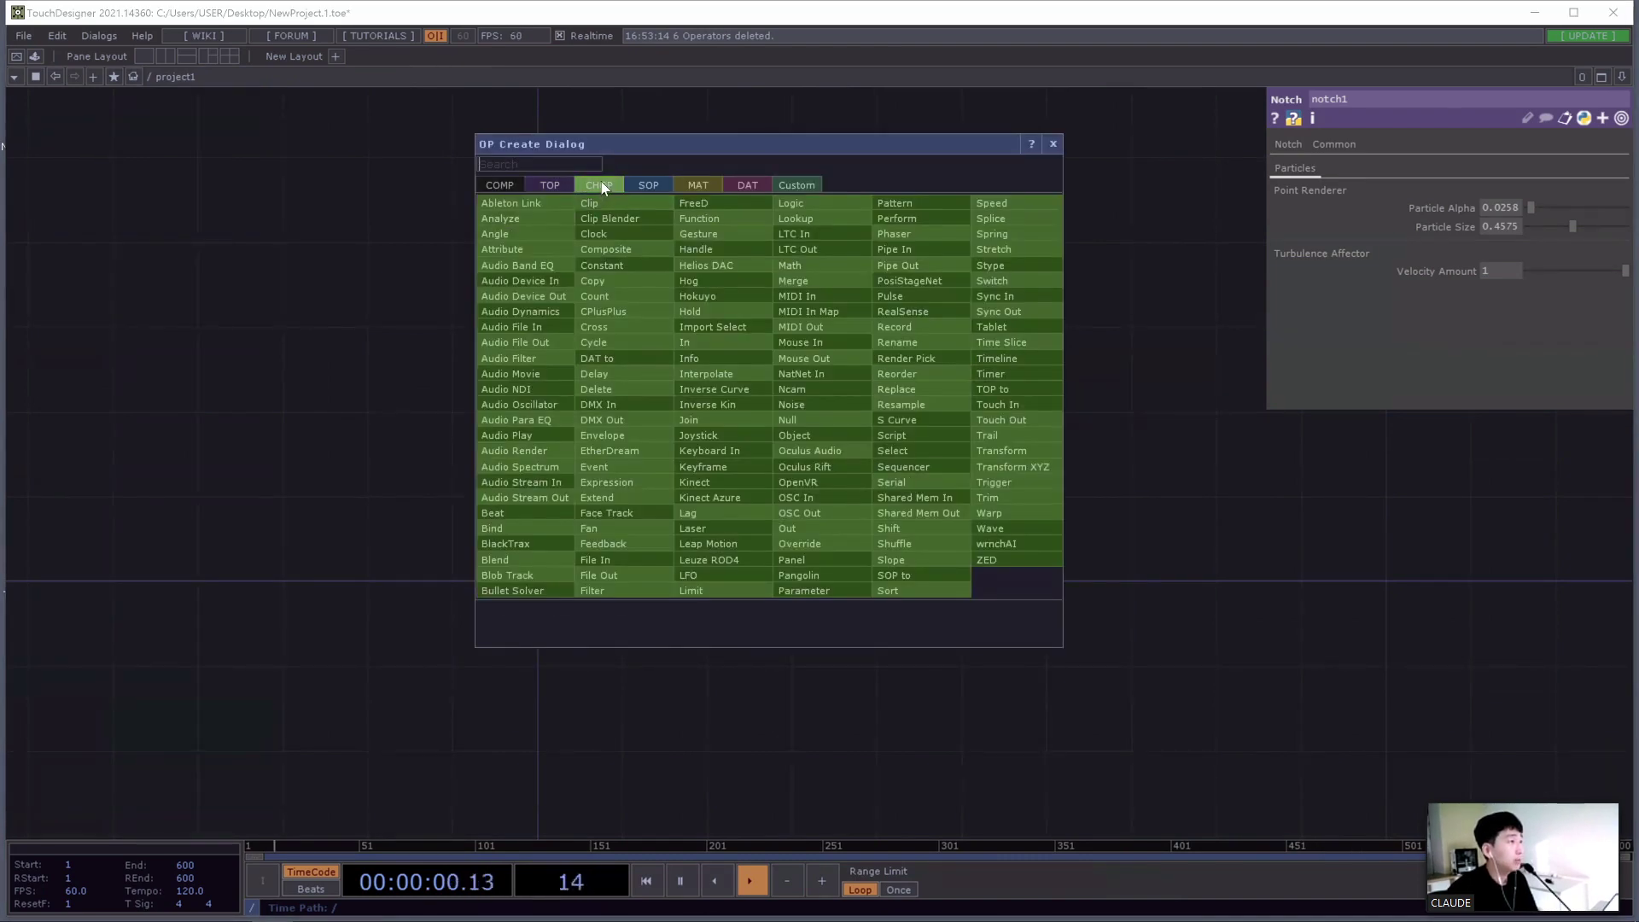
click(509, 288)
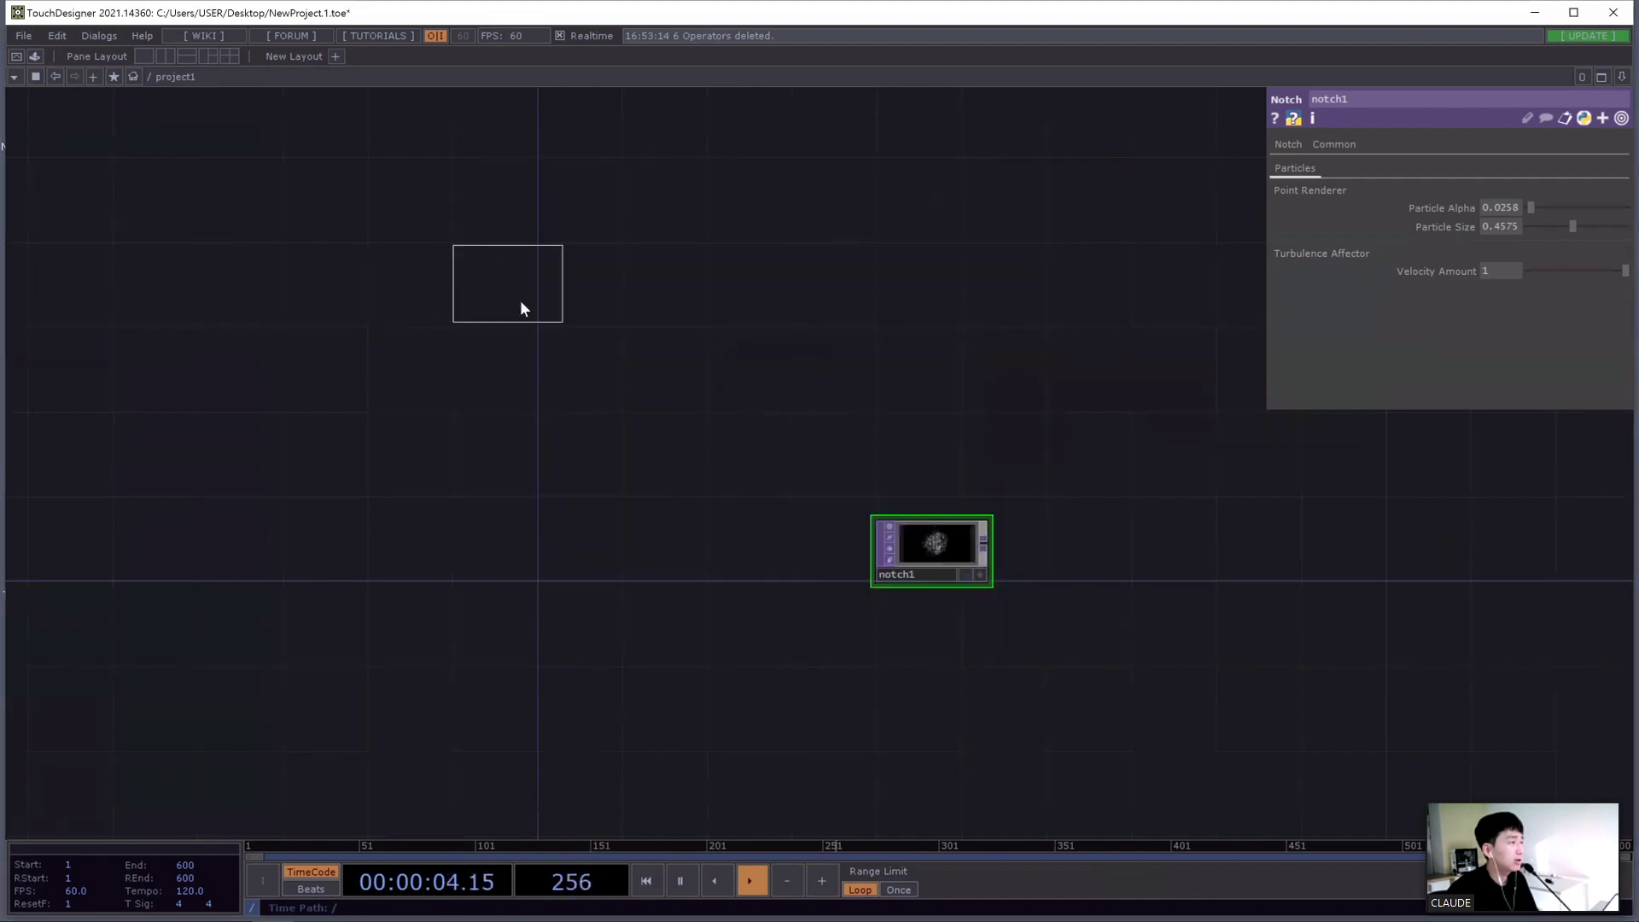
click(623, 444)
Set the Audio Device In's device to the GM50U microphone and lower its buffer length to 0.031
scroll(896, 344, up, 2)
scroll(786, 368, up, 3)
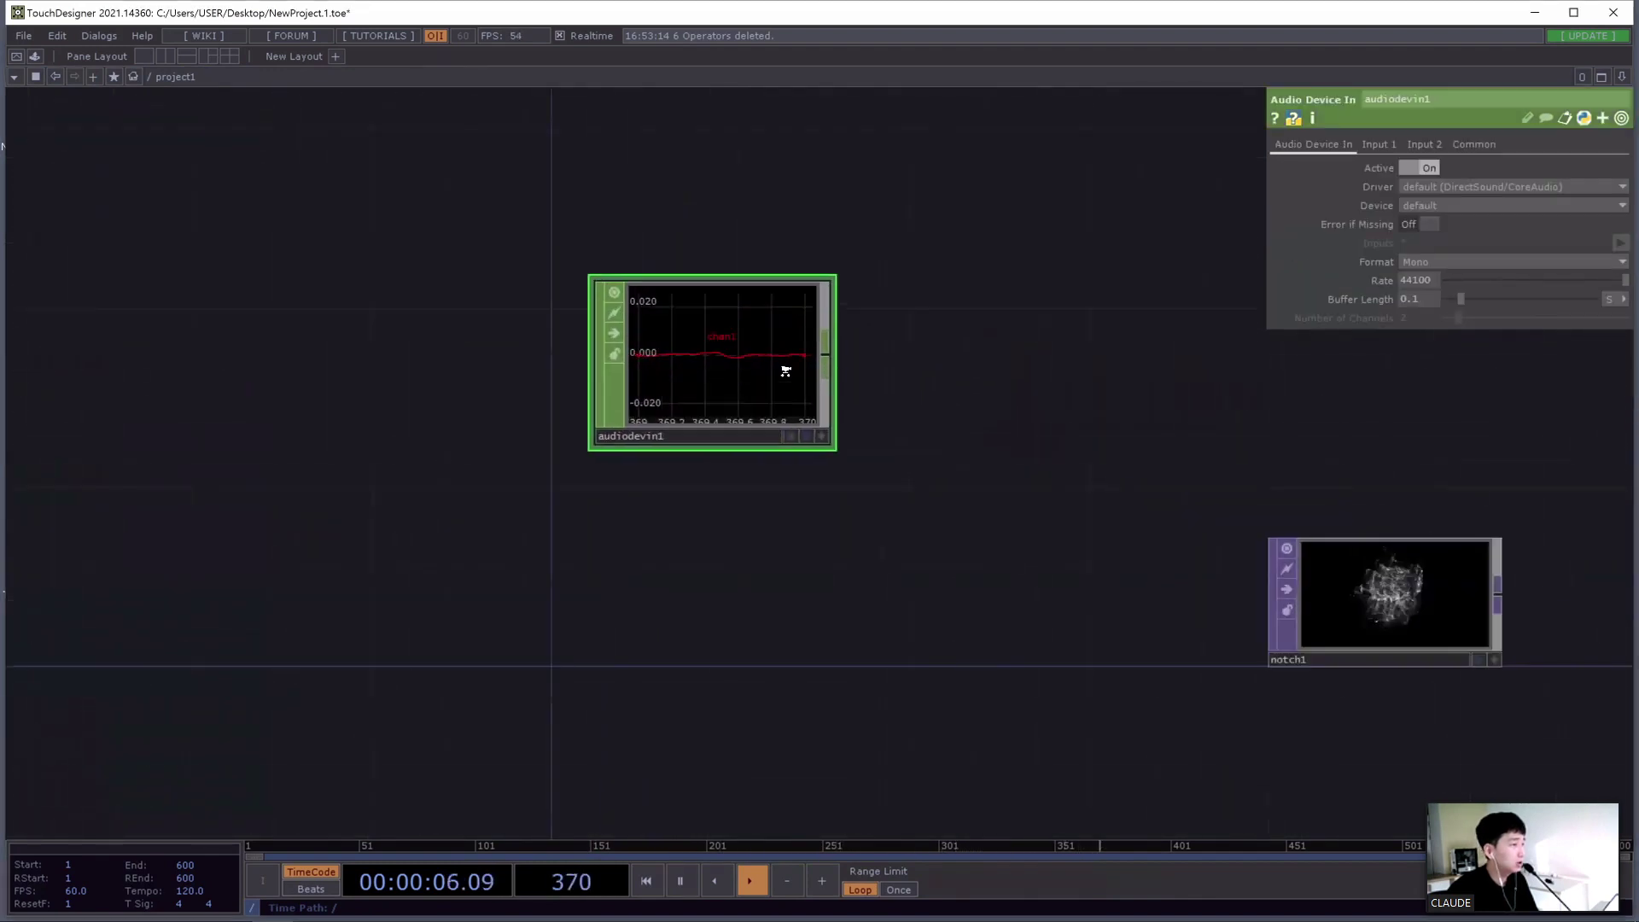
click(1434, 208)
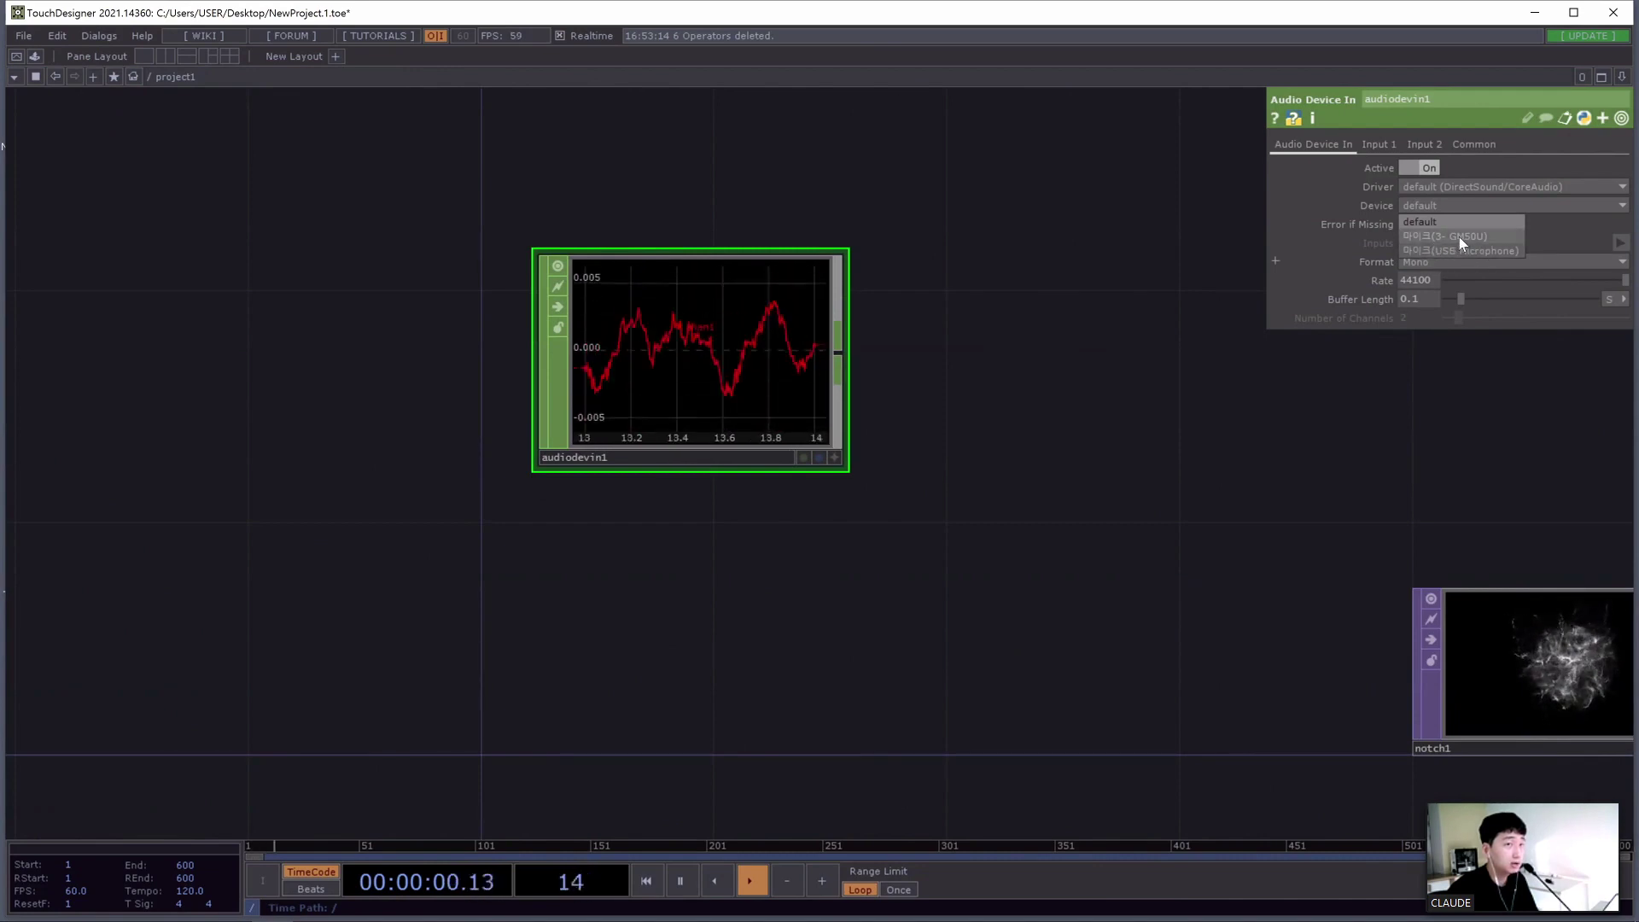
click(1457, 238)
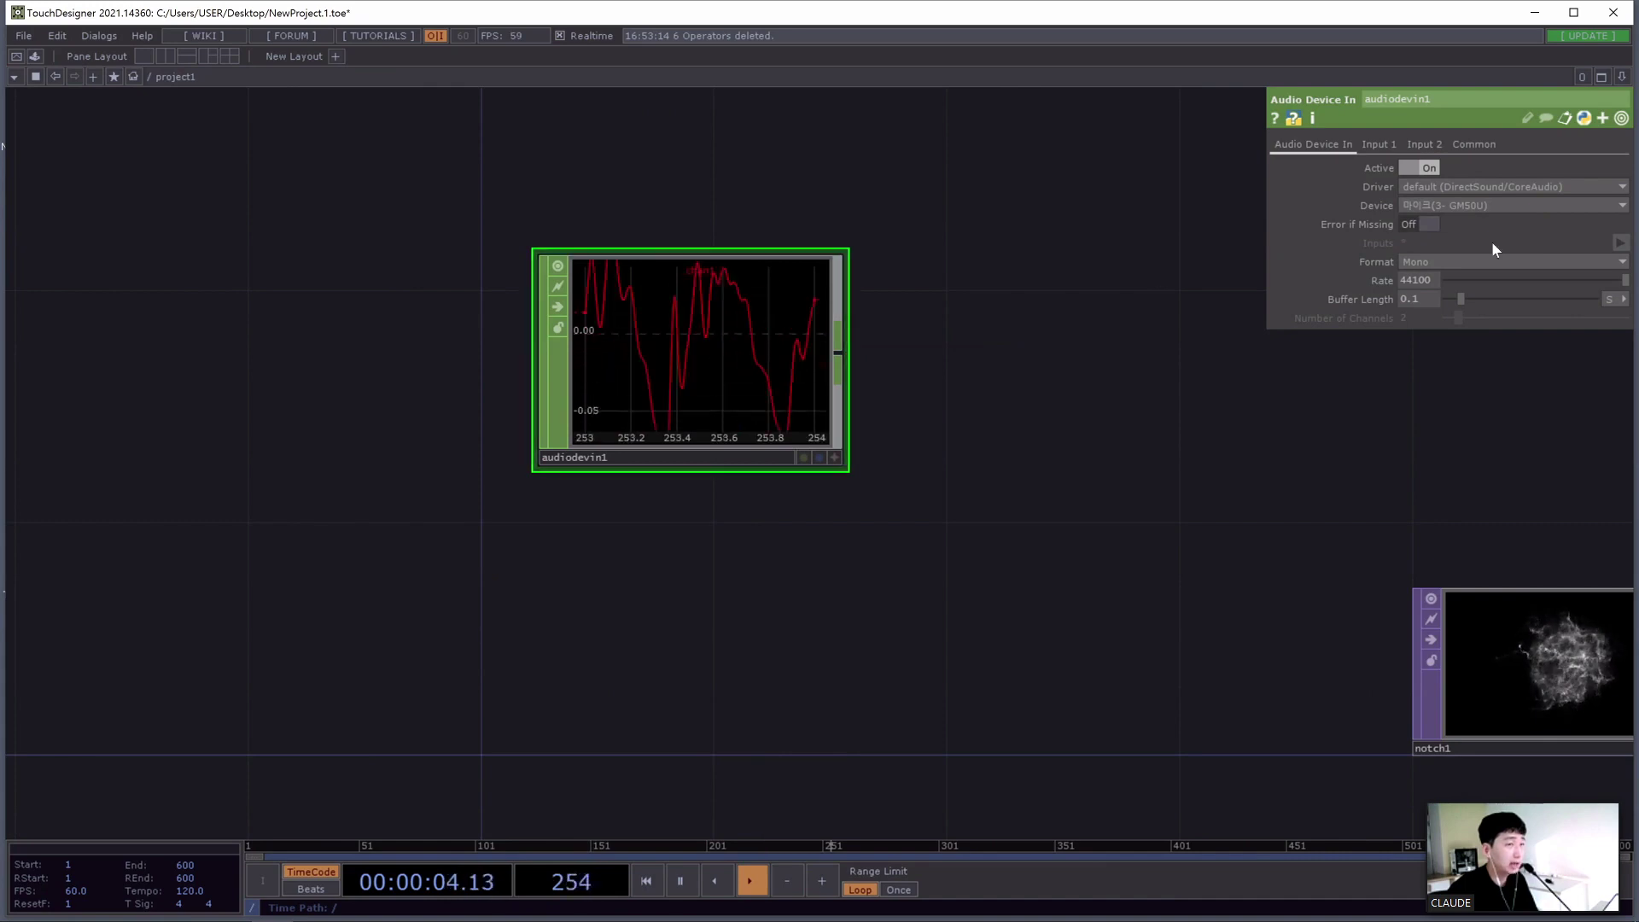
drag(1451, 300, 1452, 300)
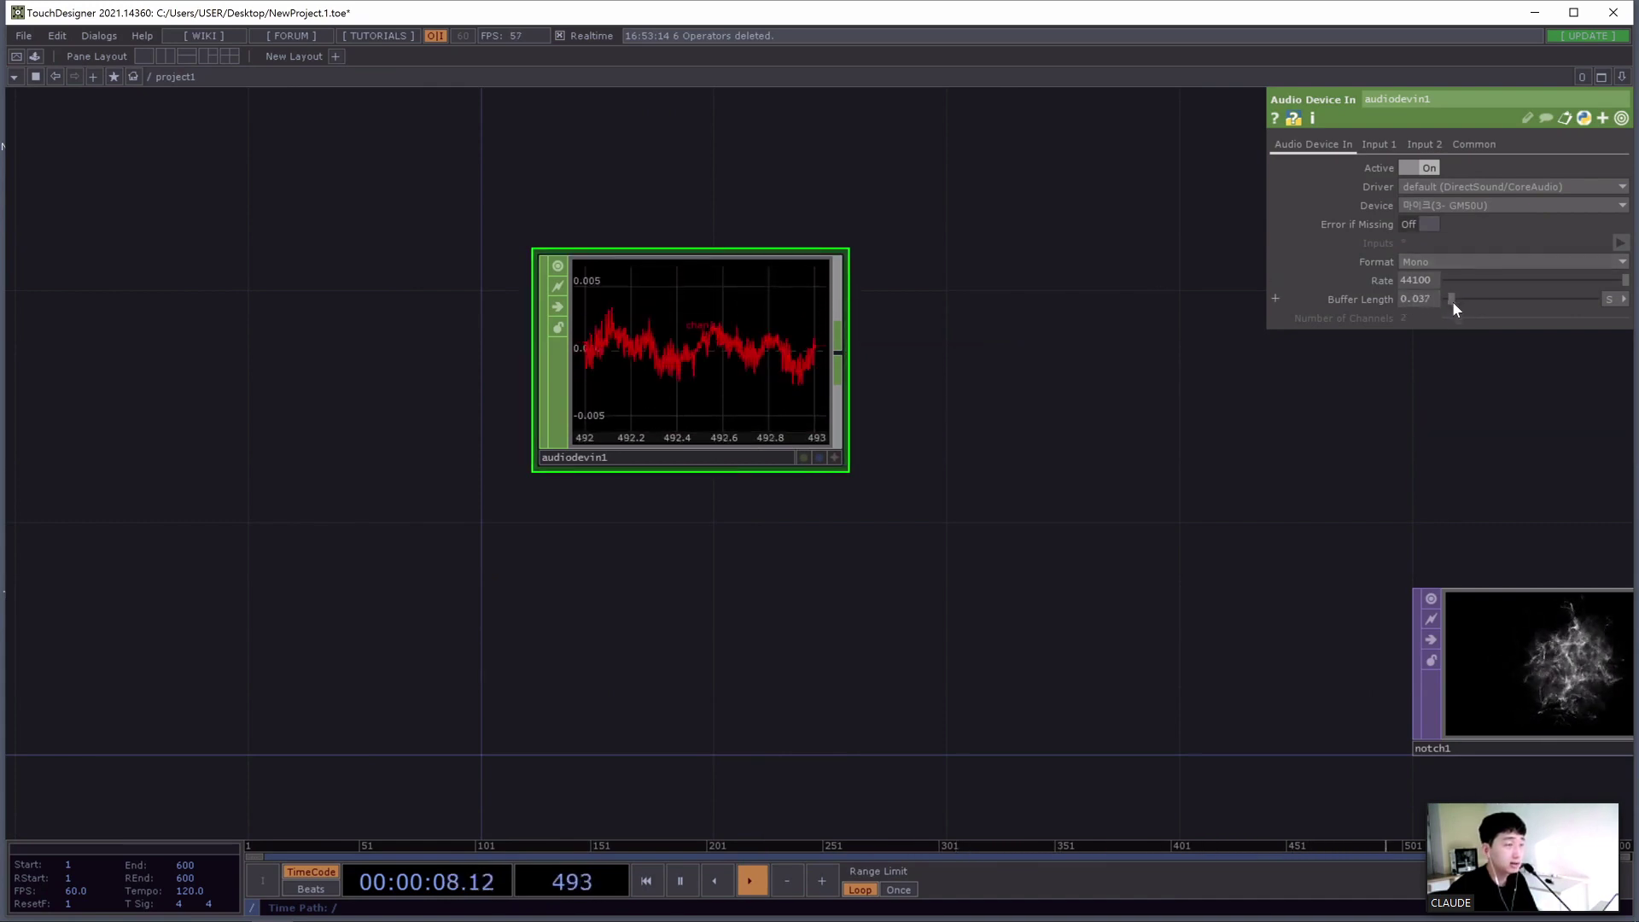
Connect an Audio Dynamics CHOP after the audio input and raise its input gain to 23.3 dB
scroll(977, 381, down, 3)
right_click(872, 373)
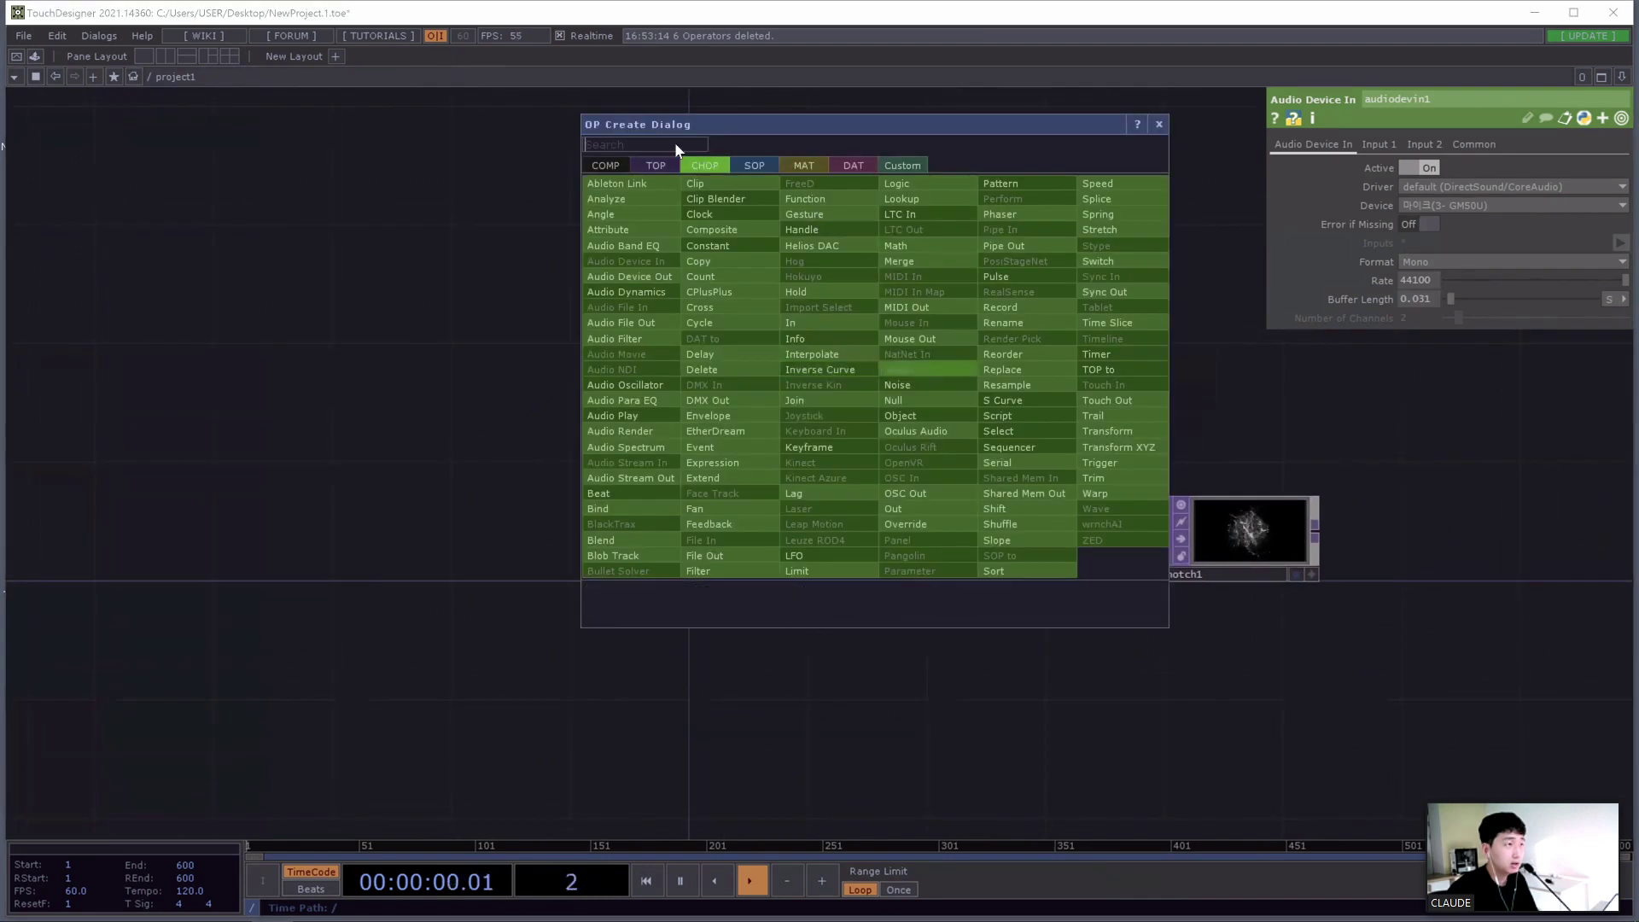
text(dyna)
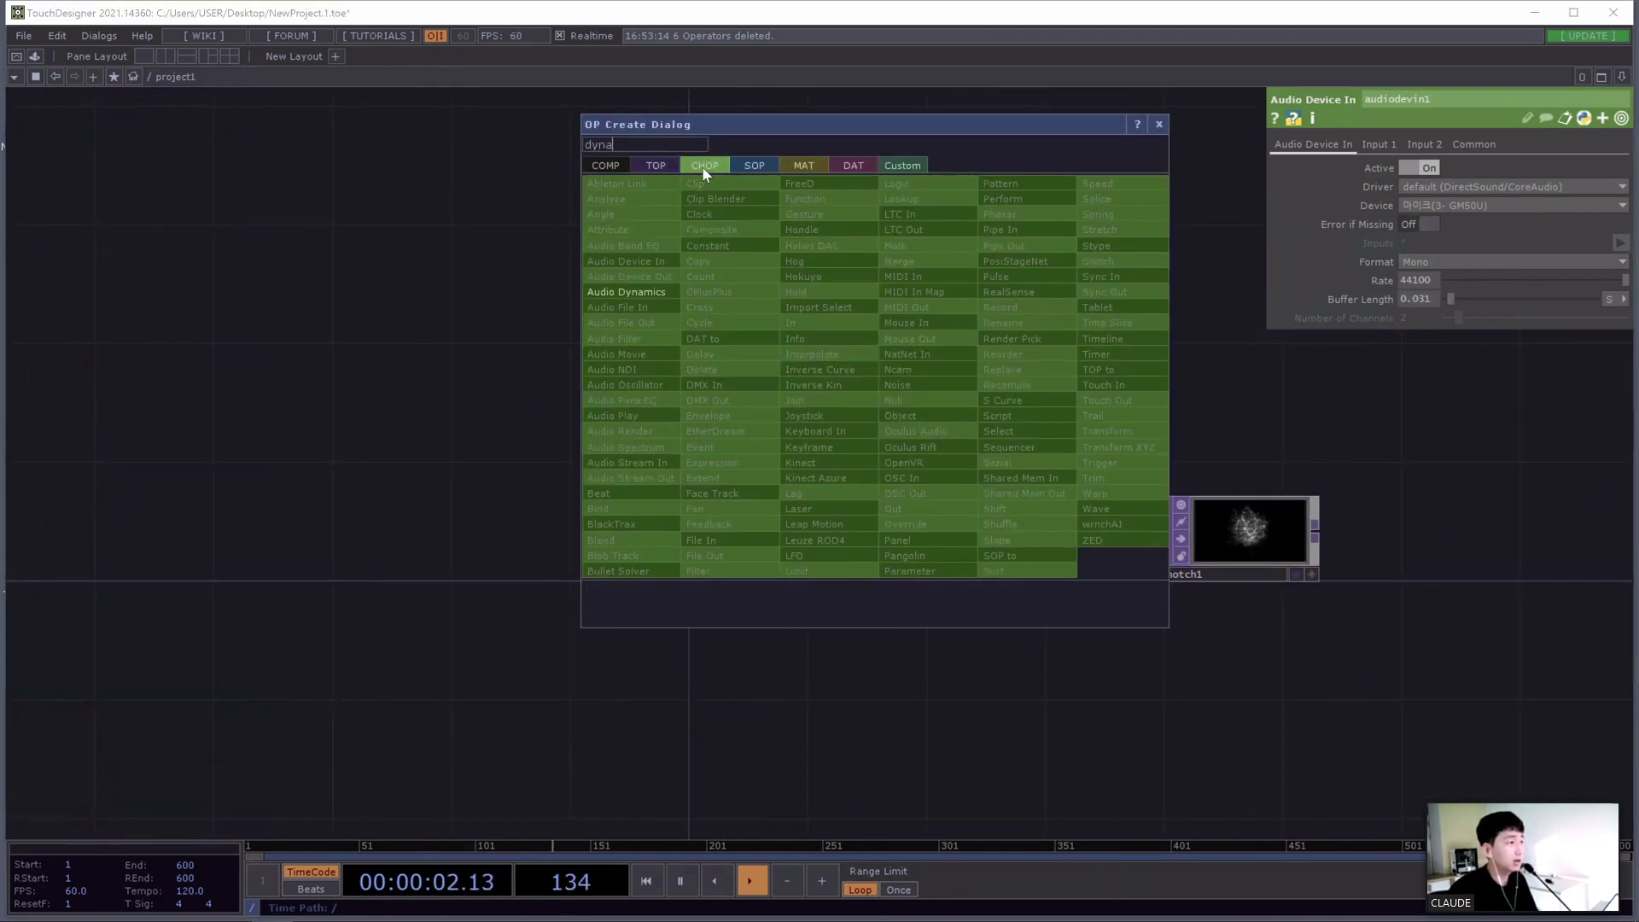
click(667, 291)
click(1025, 418)
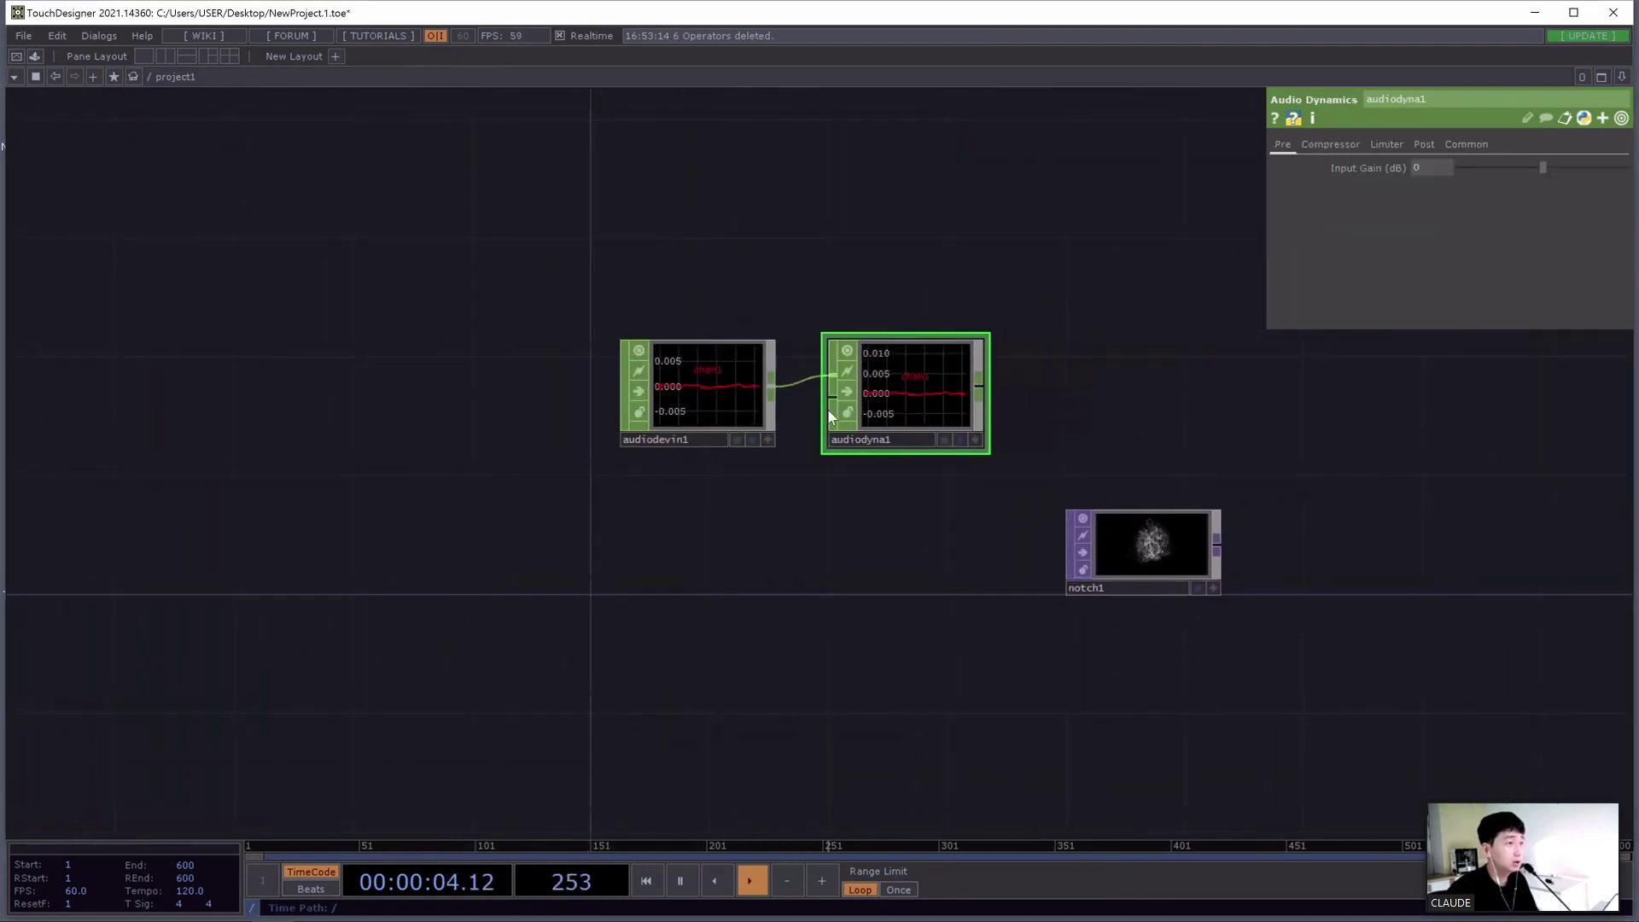
drag(909, 403, 880, 401)
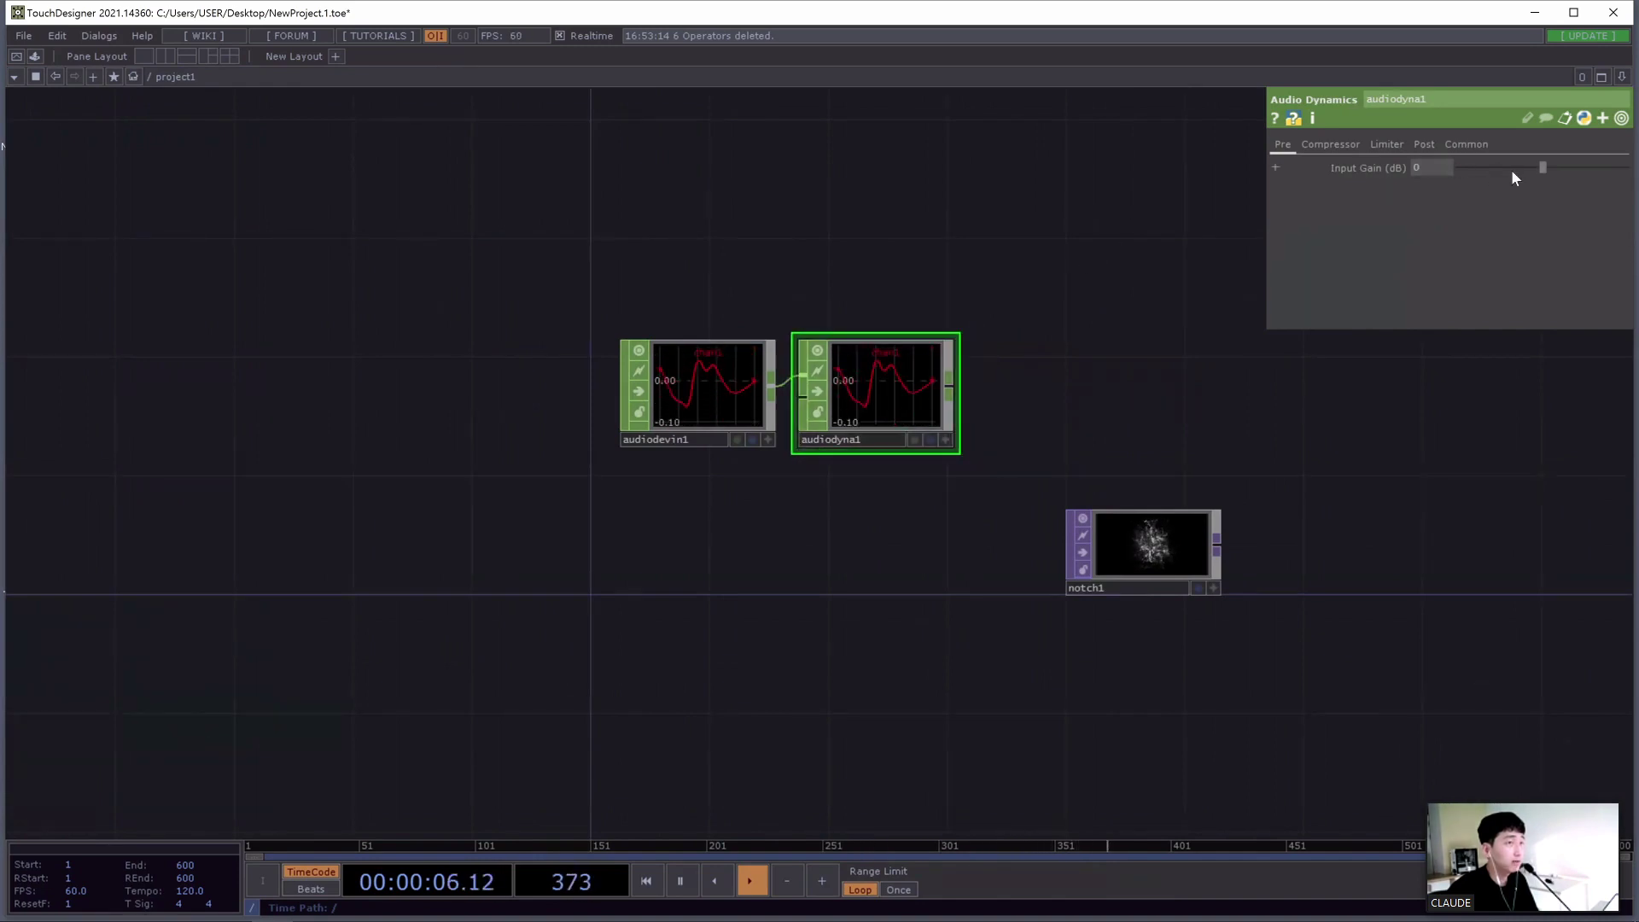
drag(1567, 171, 1622, 170)
drag(1046, 384, 956, 390)
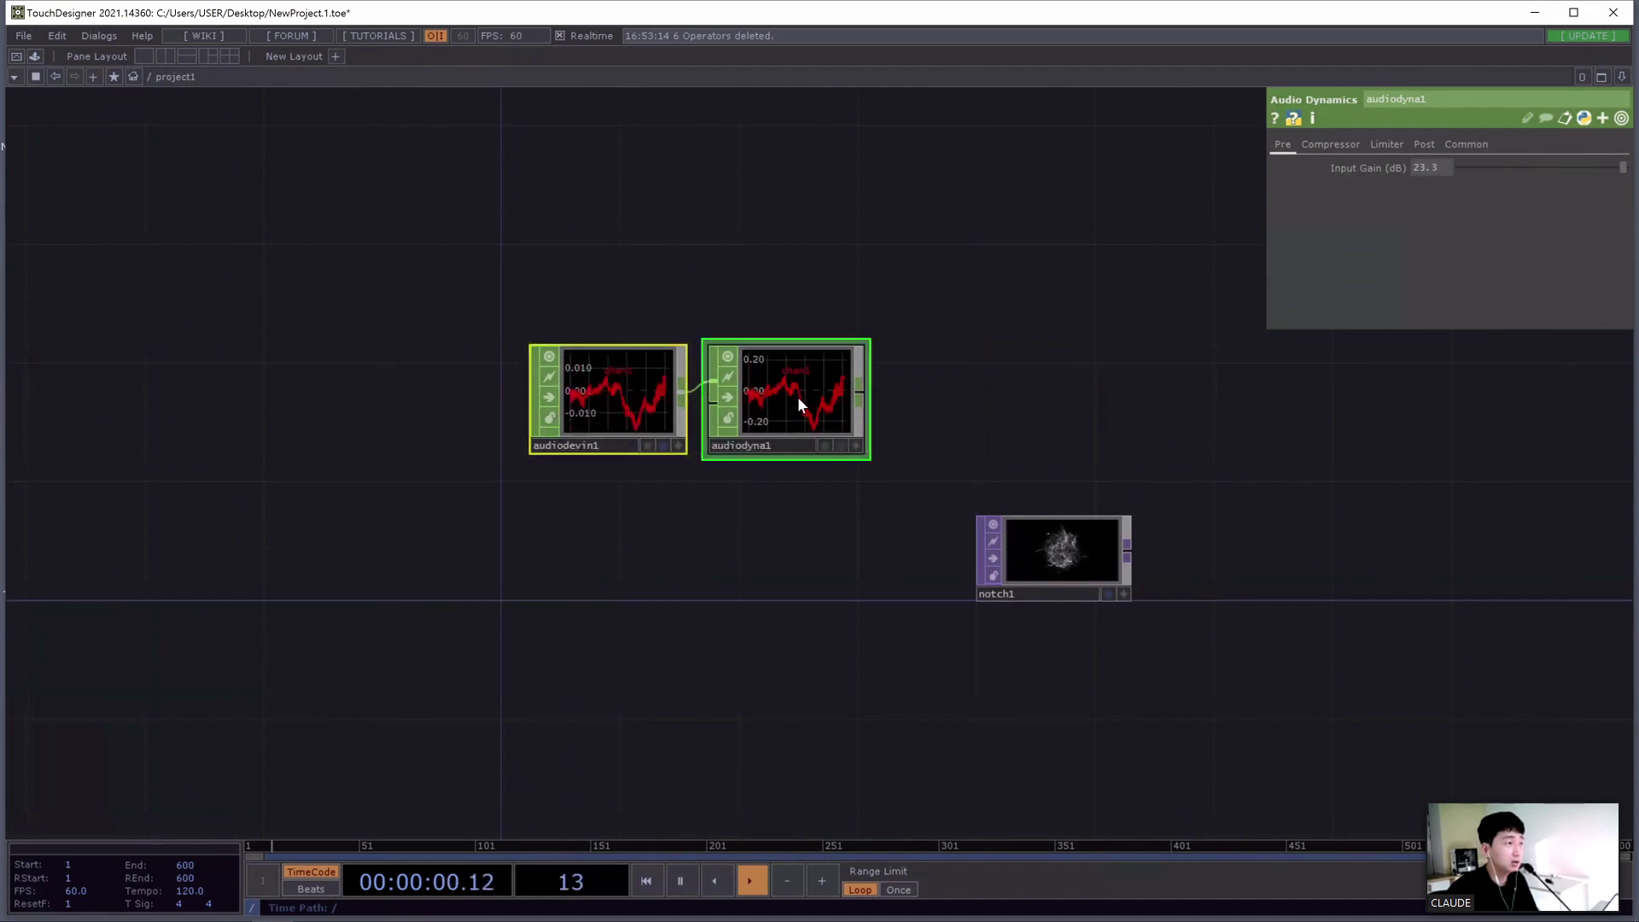
Connect an Audio Spectrum CHOP after the Audio Dynamics operator and space out the chain's operators
drag(797, 396, 715, 392)
key(Tab)
text(spe)
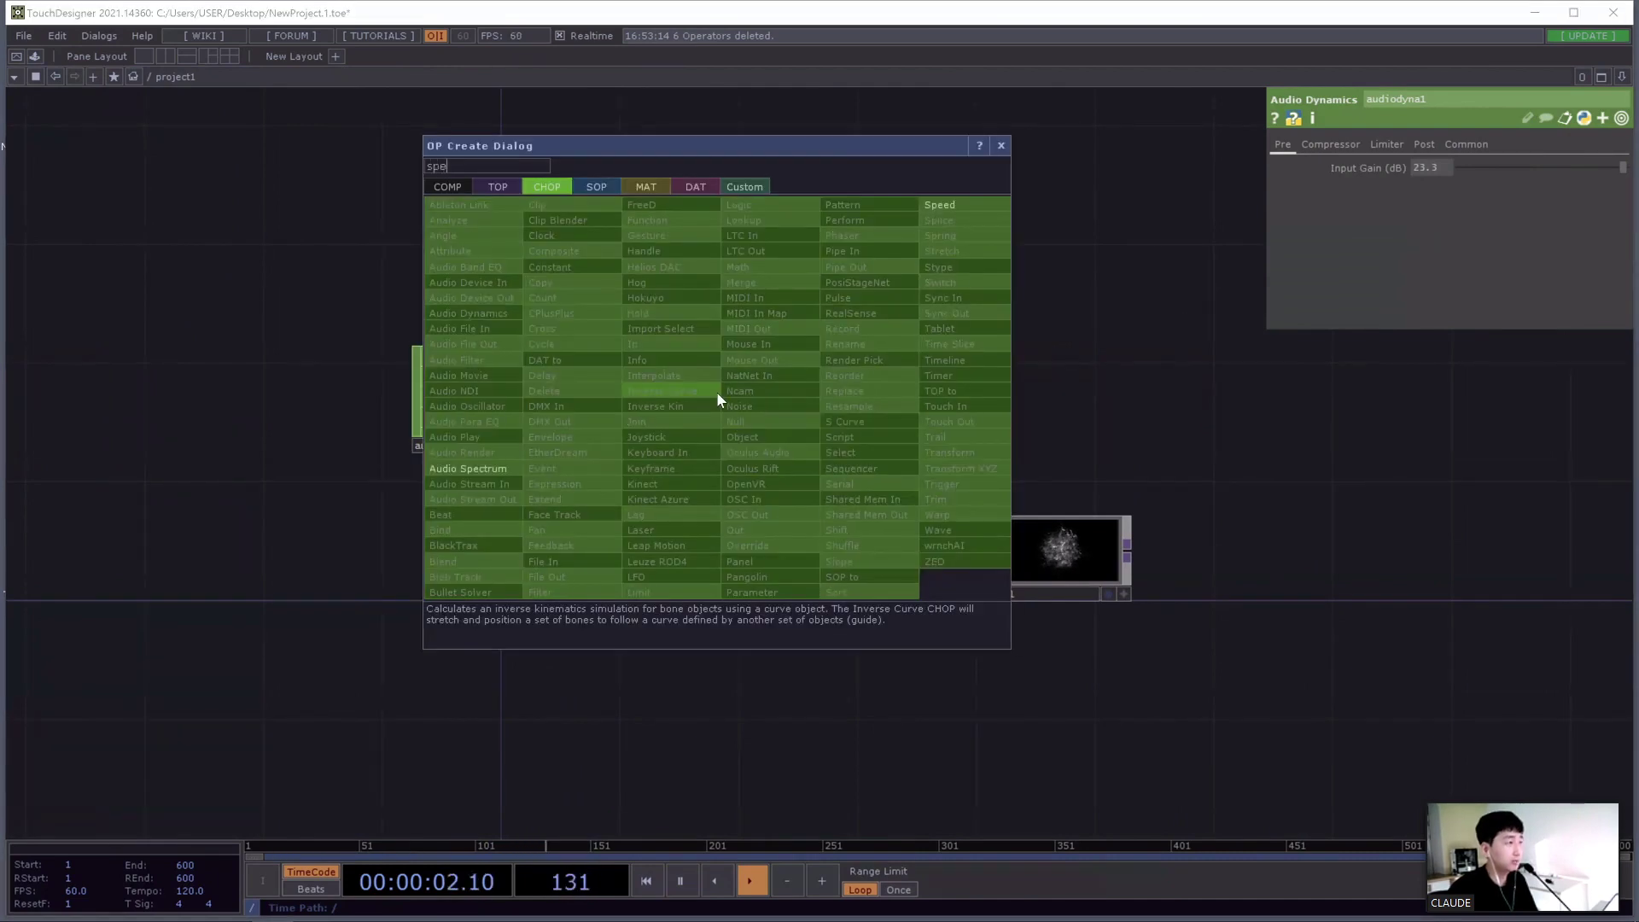
click(501, 468)
click(817, 398)
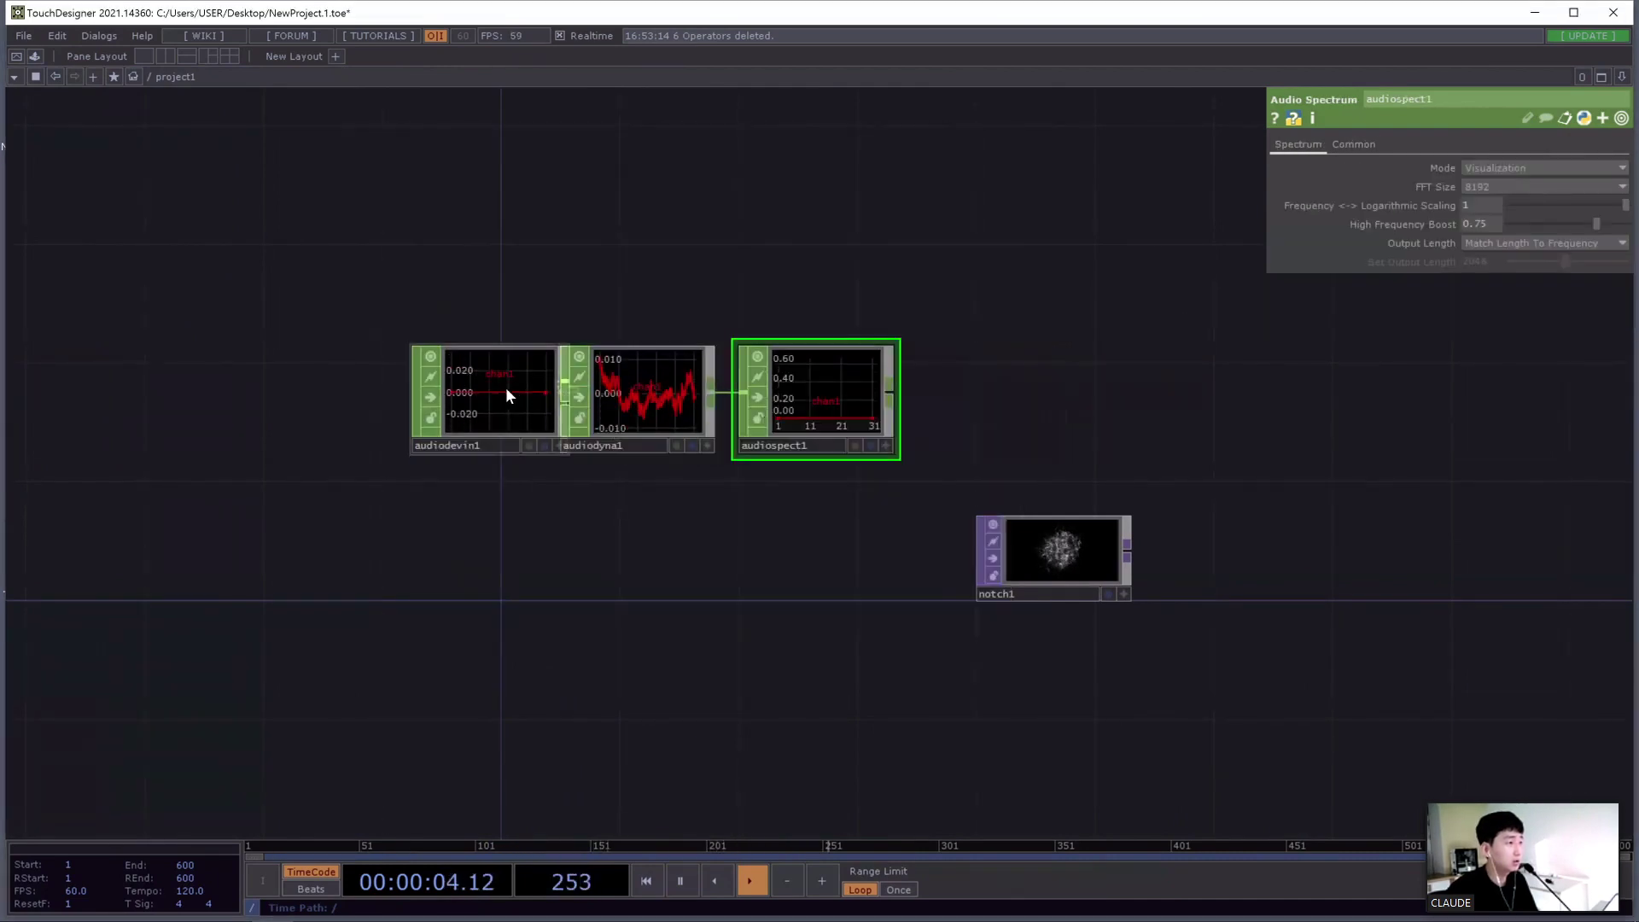
drag(506, 392, 440, 393)
Connect an Analyze CHOP after the Audio Spectrum and align the audio operators in a row
right_click(896, 393)
text(an)
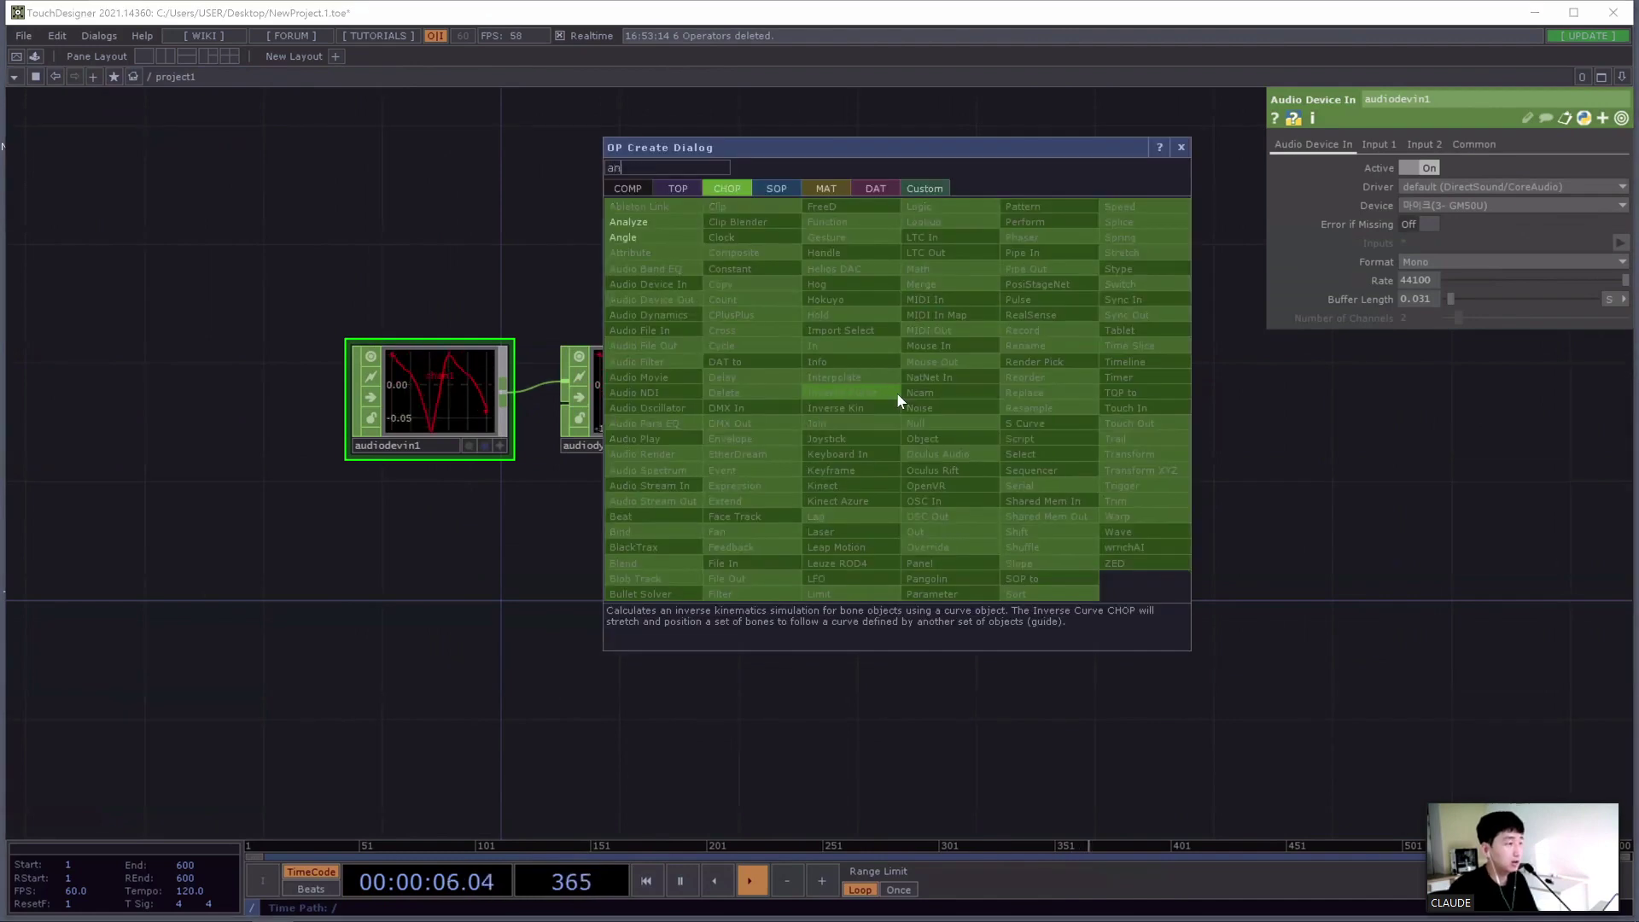
text(al)
key(Return)
click(896, 395)
drag(889, 399, 975, 467)
right_drag(965, 490, 367, 373)
drag(1033, 302, 872, 332)
right_drag(873, 332, 450, 428)
drag(274, 412, 305, 412)
right_drag(142, 300, 845, 424)
drag(845, 424, 638, 453)
drag(792, 278, 1051, 249)
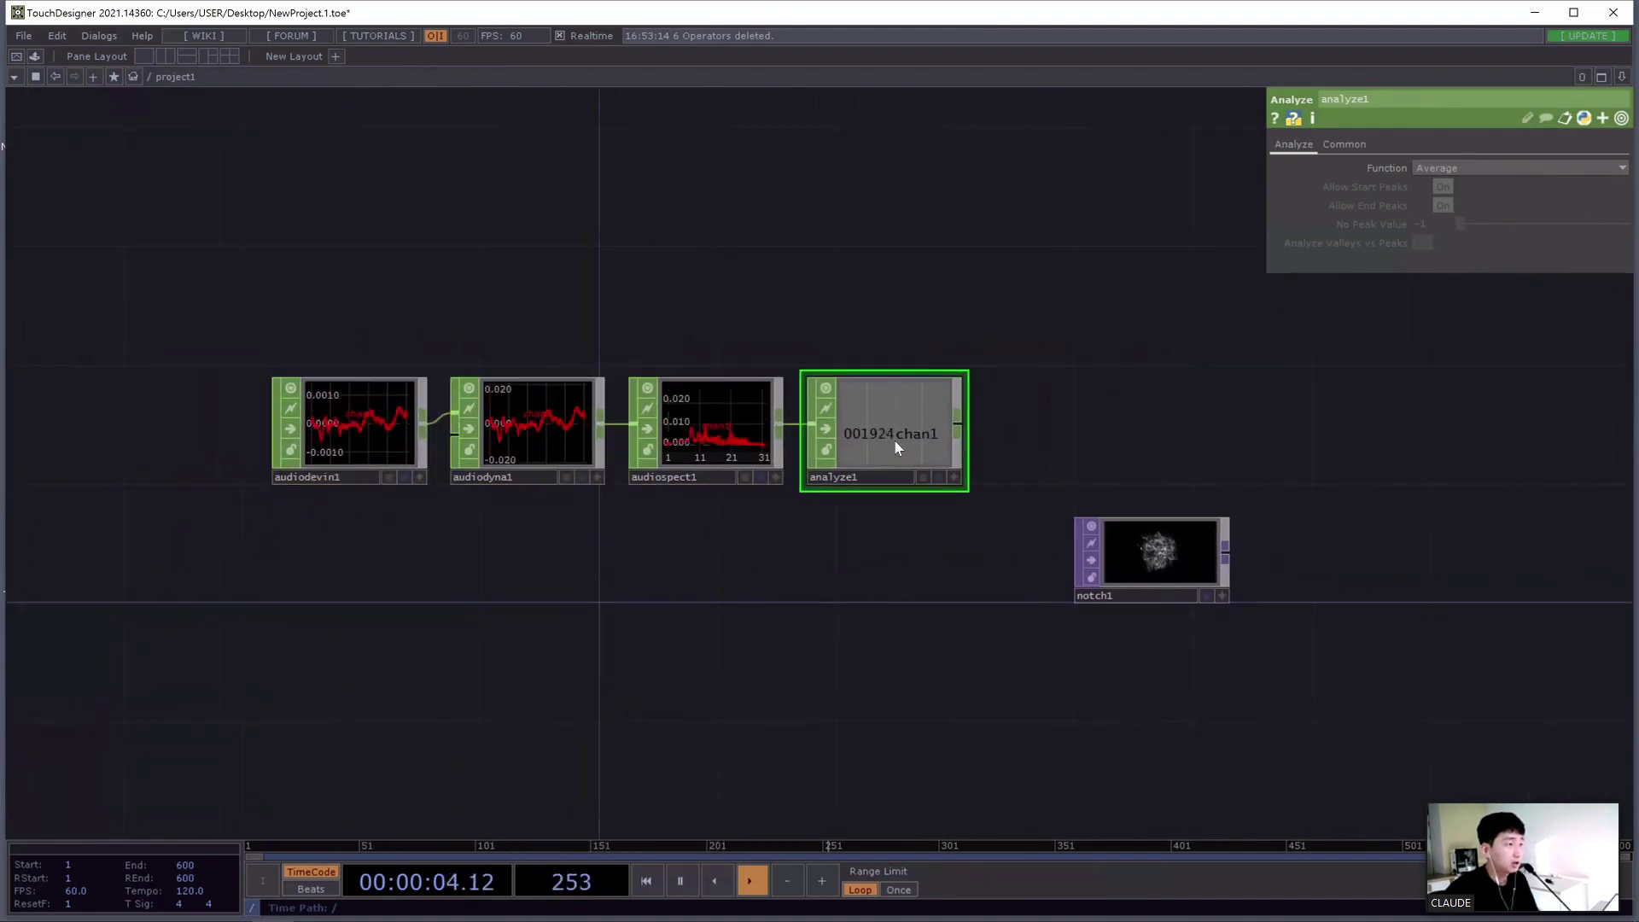
scroll(914, 431, up, 2)
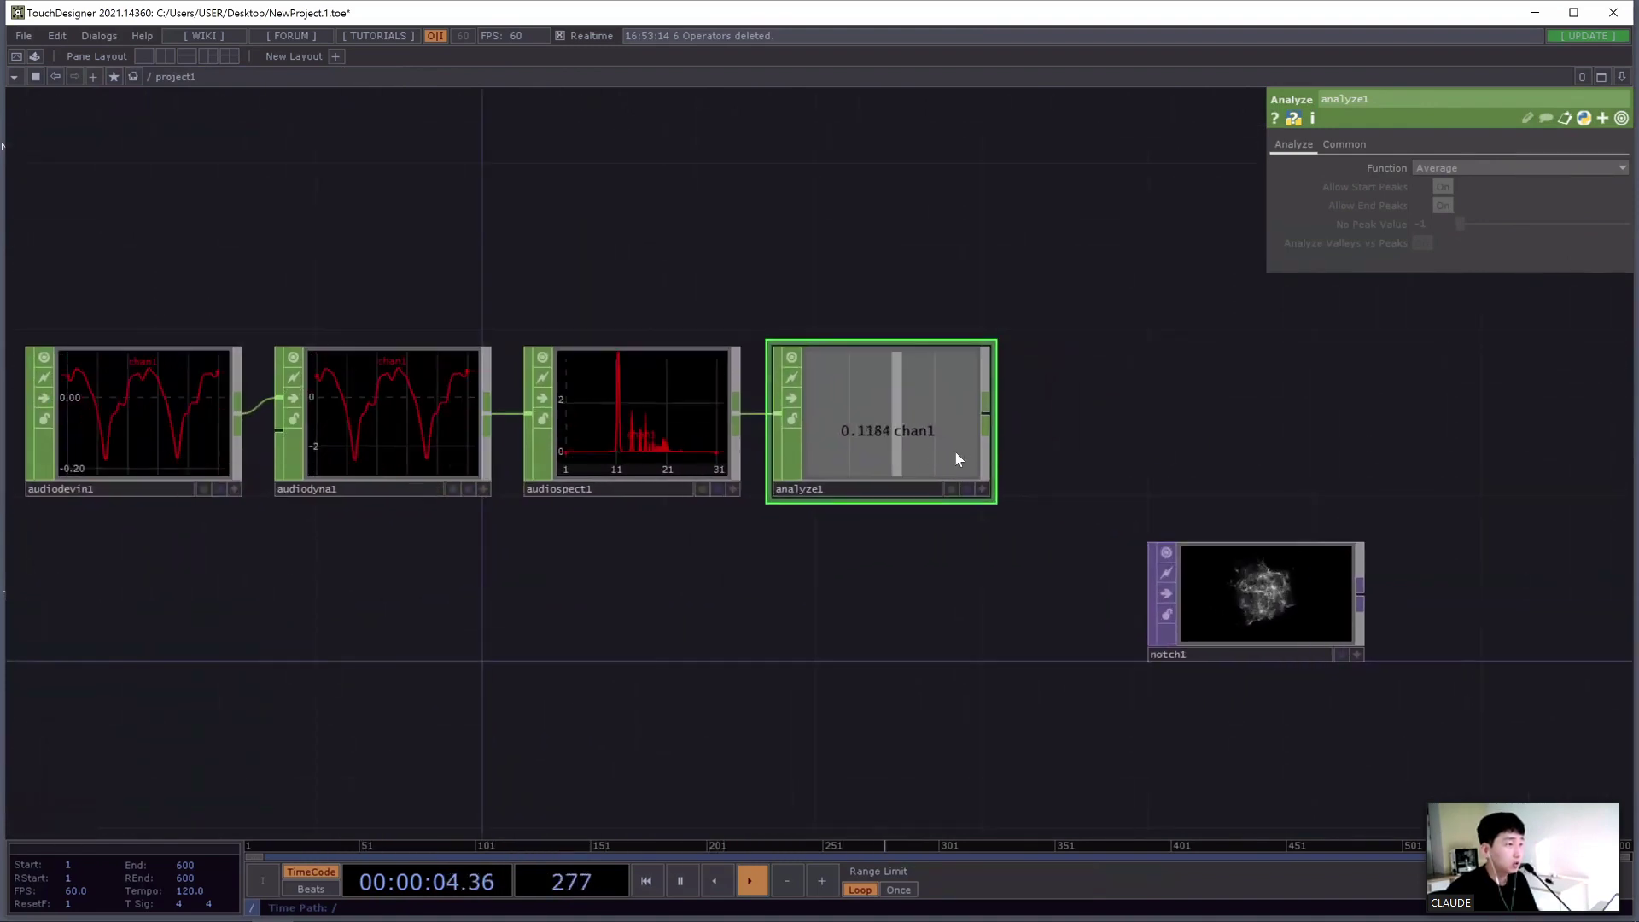
Connect a Math CHOP after the Analyze operator and place it at the end of the chain
click(1272, 610)
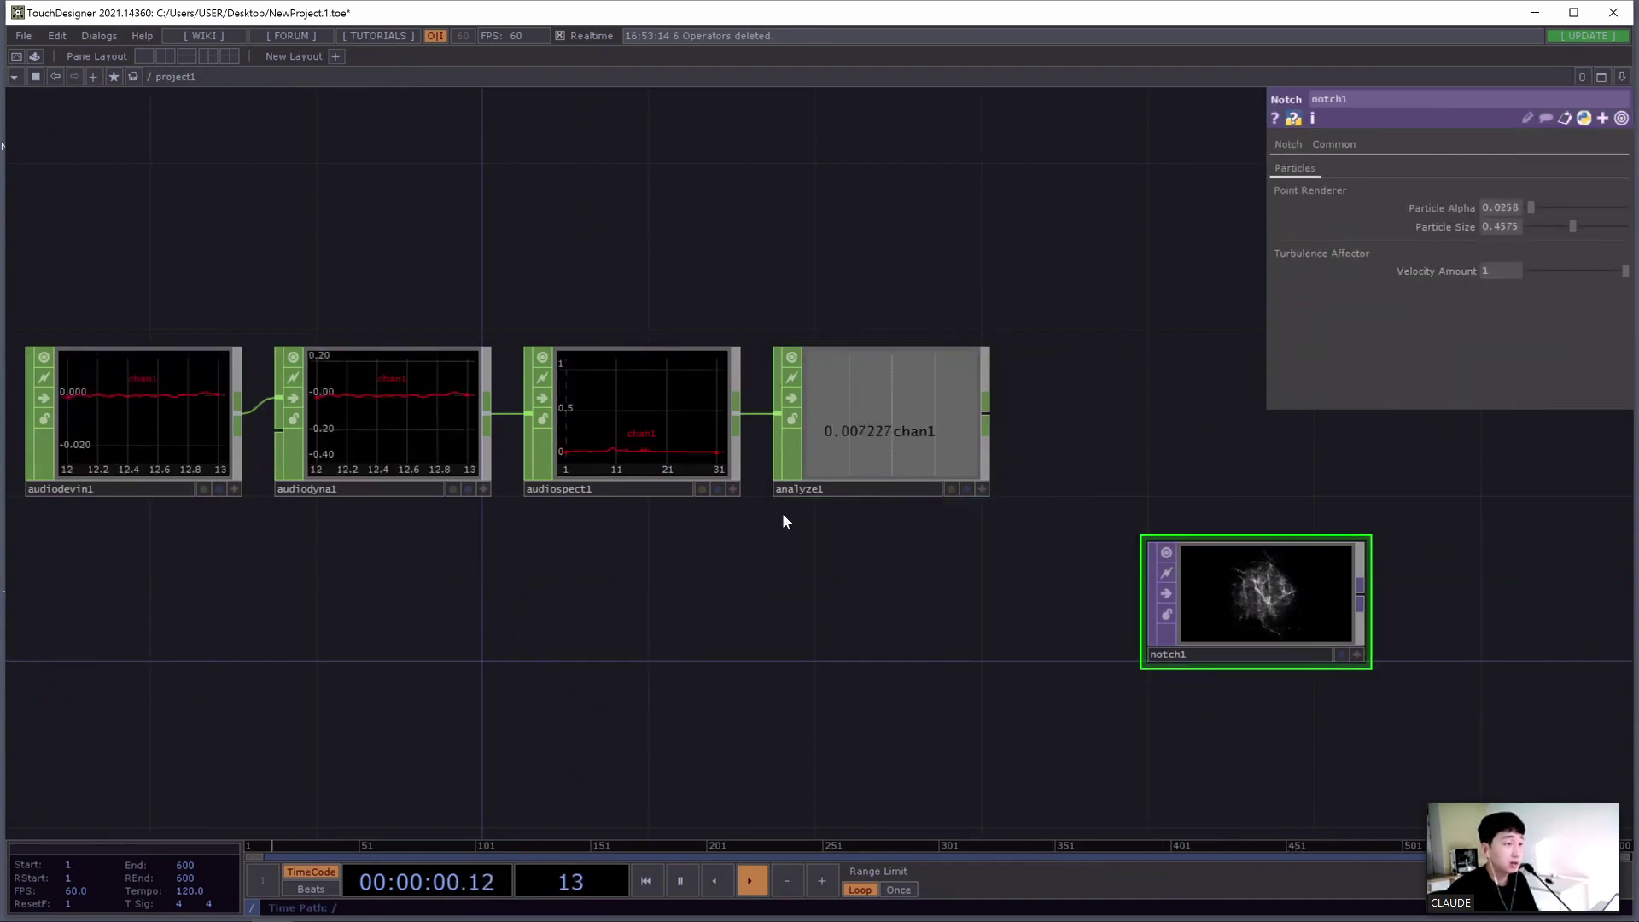
key(Tab)
text(ath)
drag(743, 163, 670, 170)
text(math)
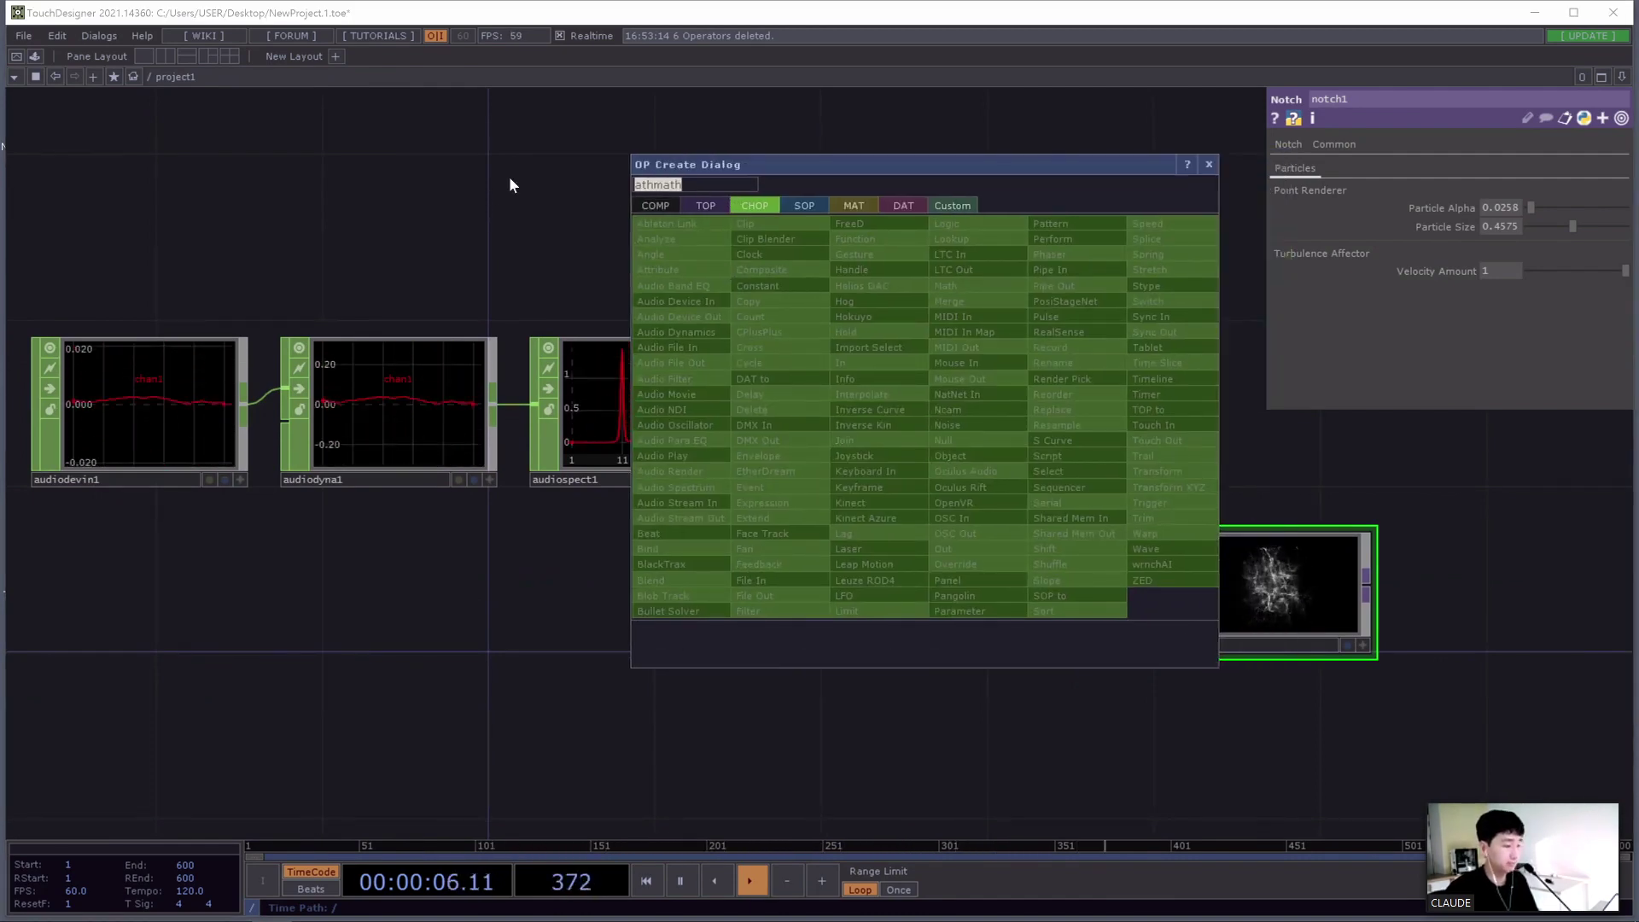
key(Return)
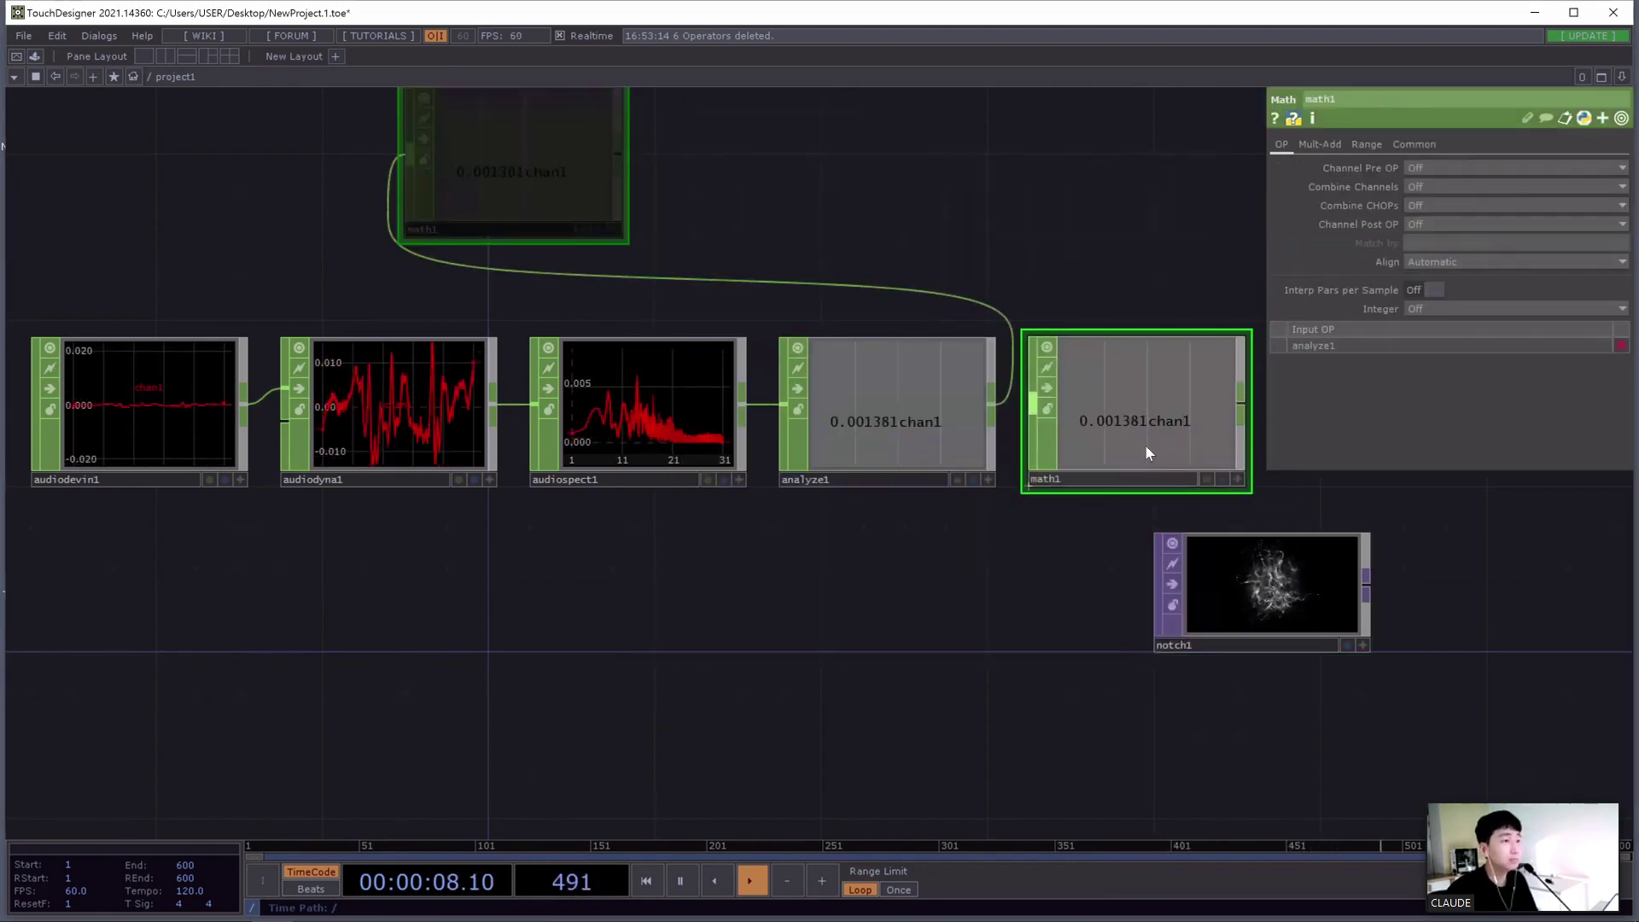
click(1145, 446)
drag(1145, 446, 1046, 446)
scroll(993, 403, down, 4)
Set the Math CHOP's Multiply value to 20 to amplify the analyzed audio level
click(1320, 144)
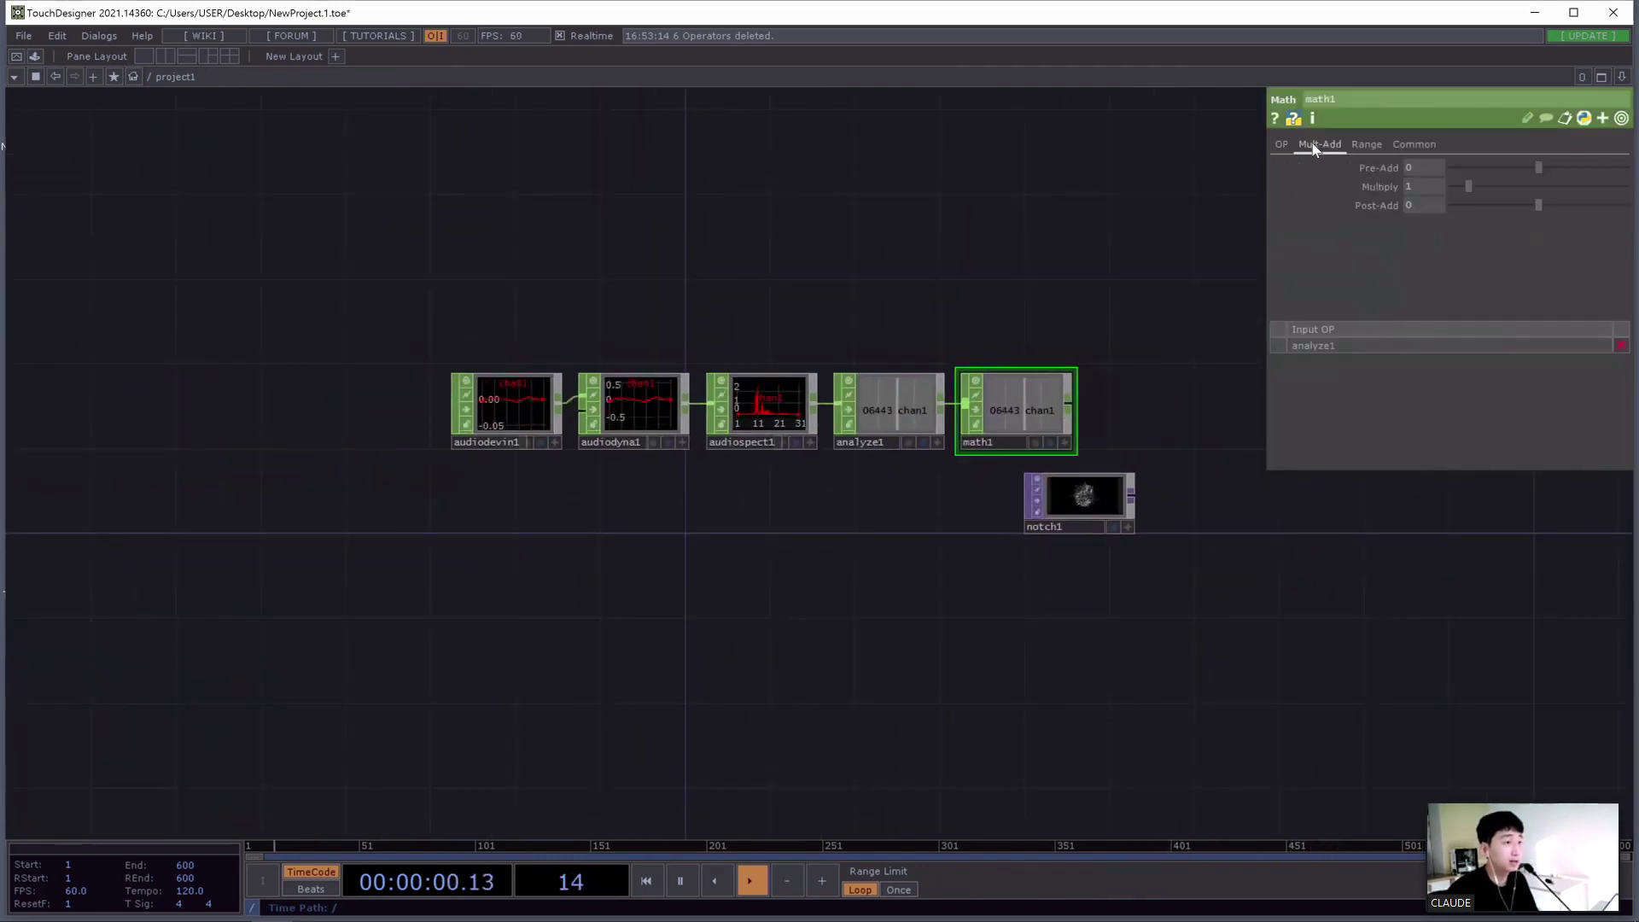
scroll(897, 404, up, 3)
click(897, 410)
click(1061, 427)
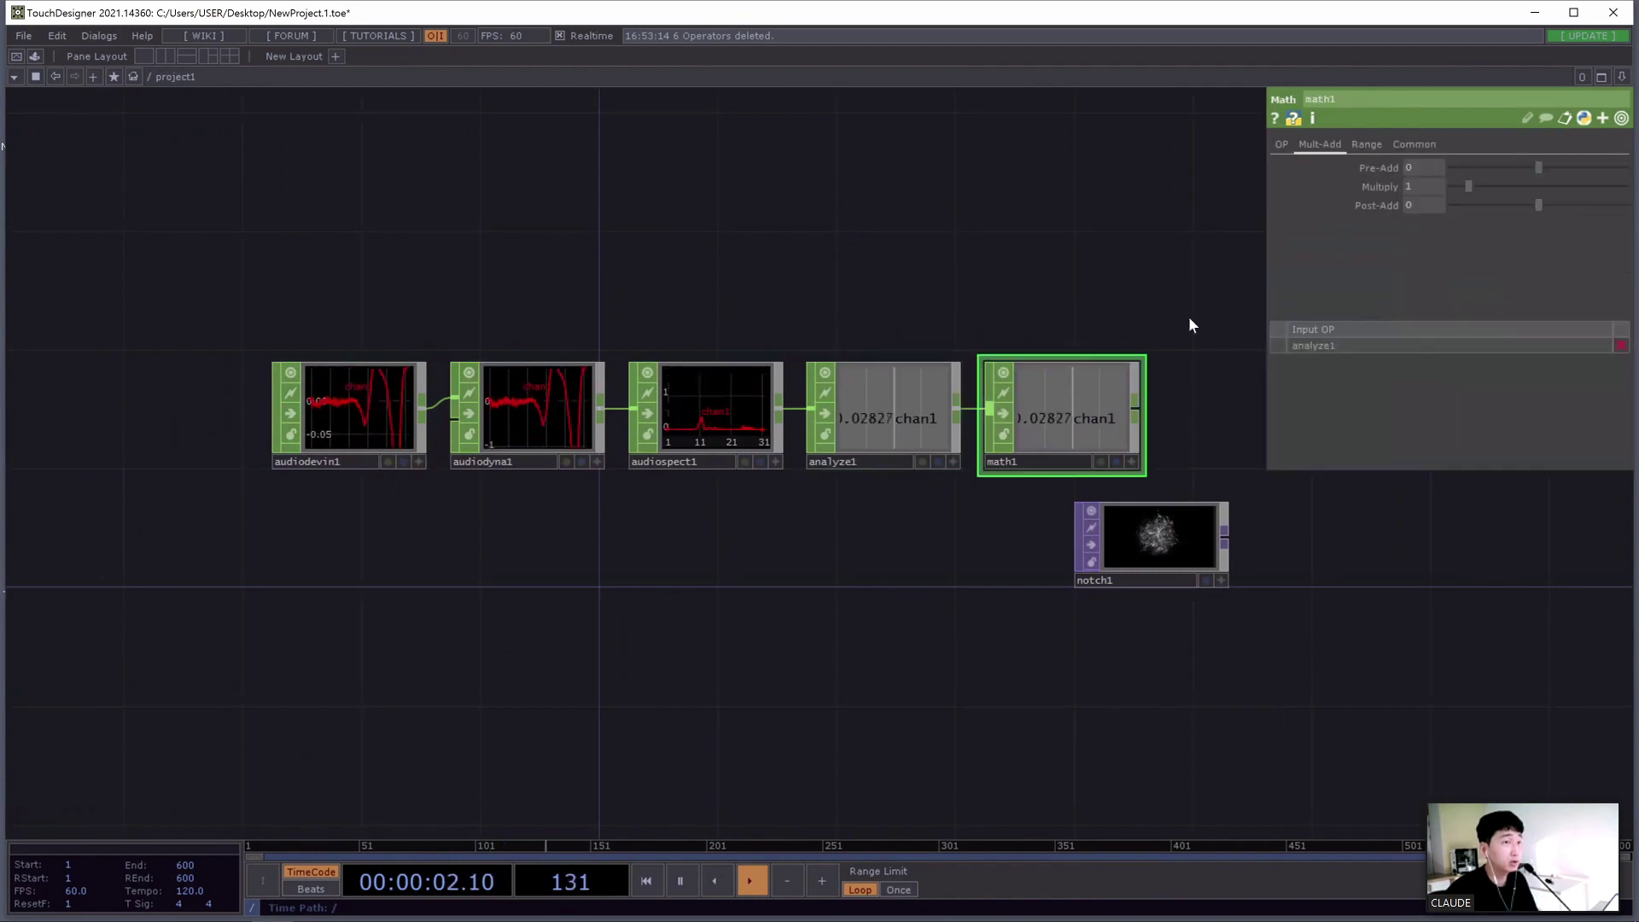
scroll(1067, 413, up, 4)
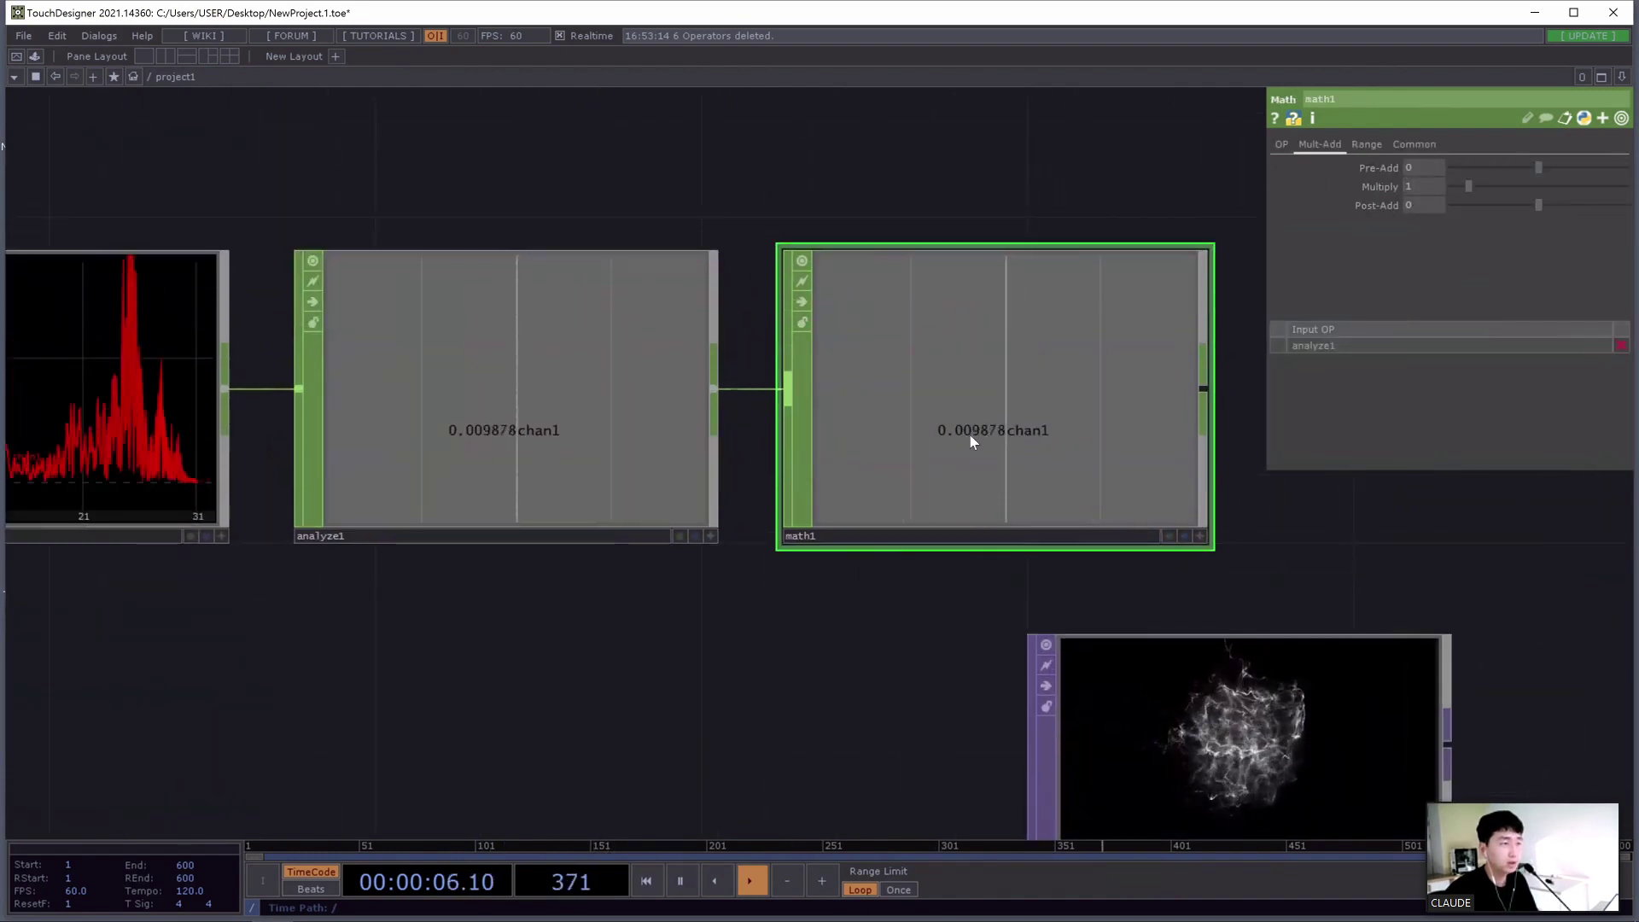
scroll(968, 436, down, 3)
scroll(956, 437, up, 2)
scroll(961, 438, down, 2)
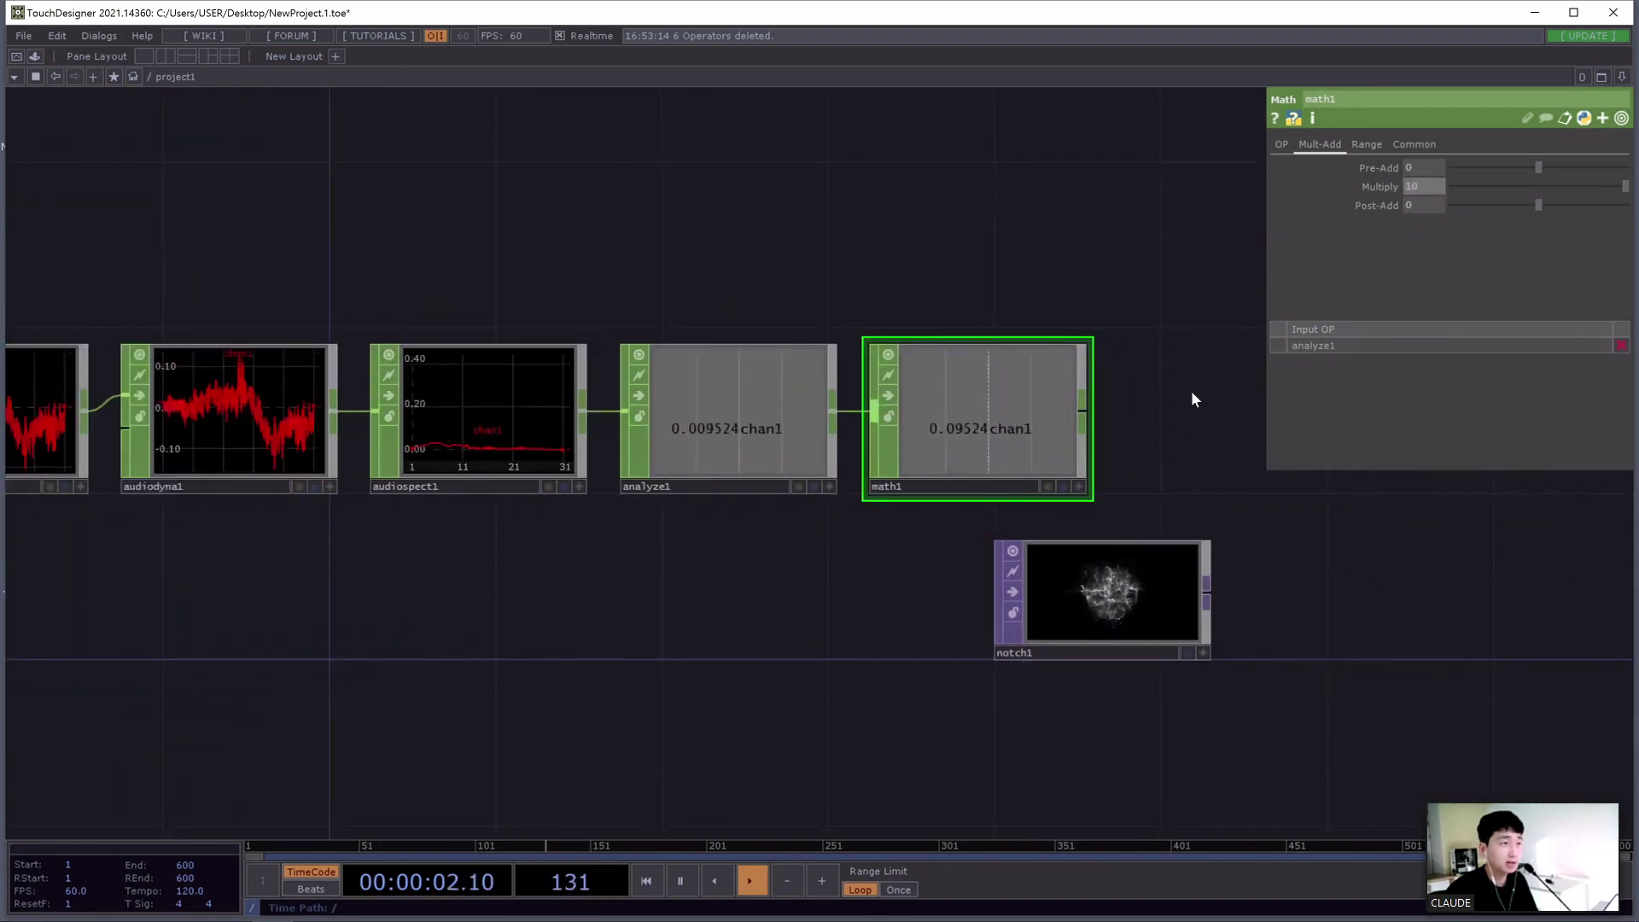
text(20)
key(Return)
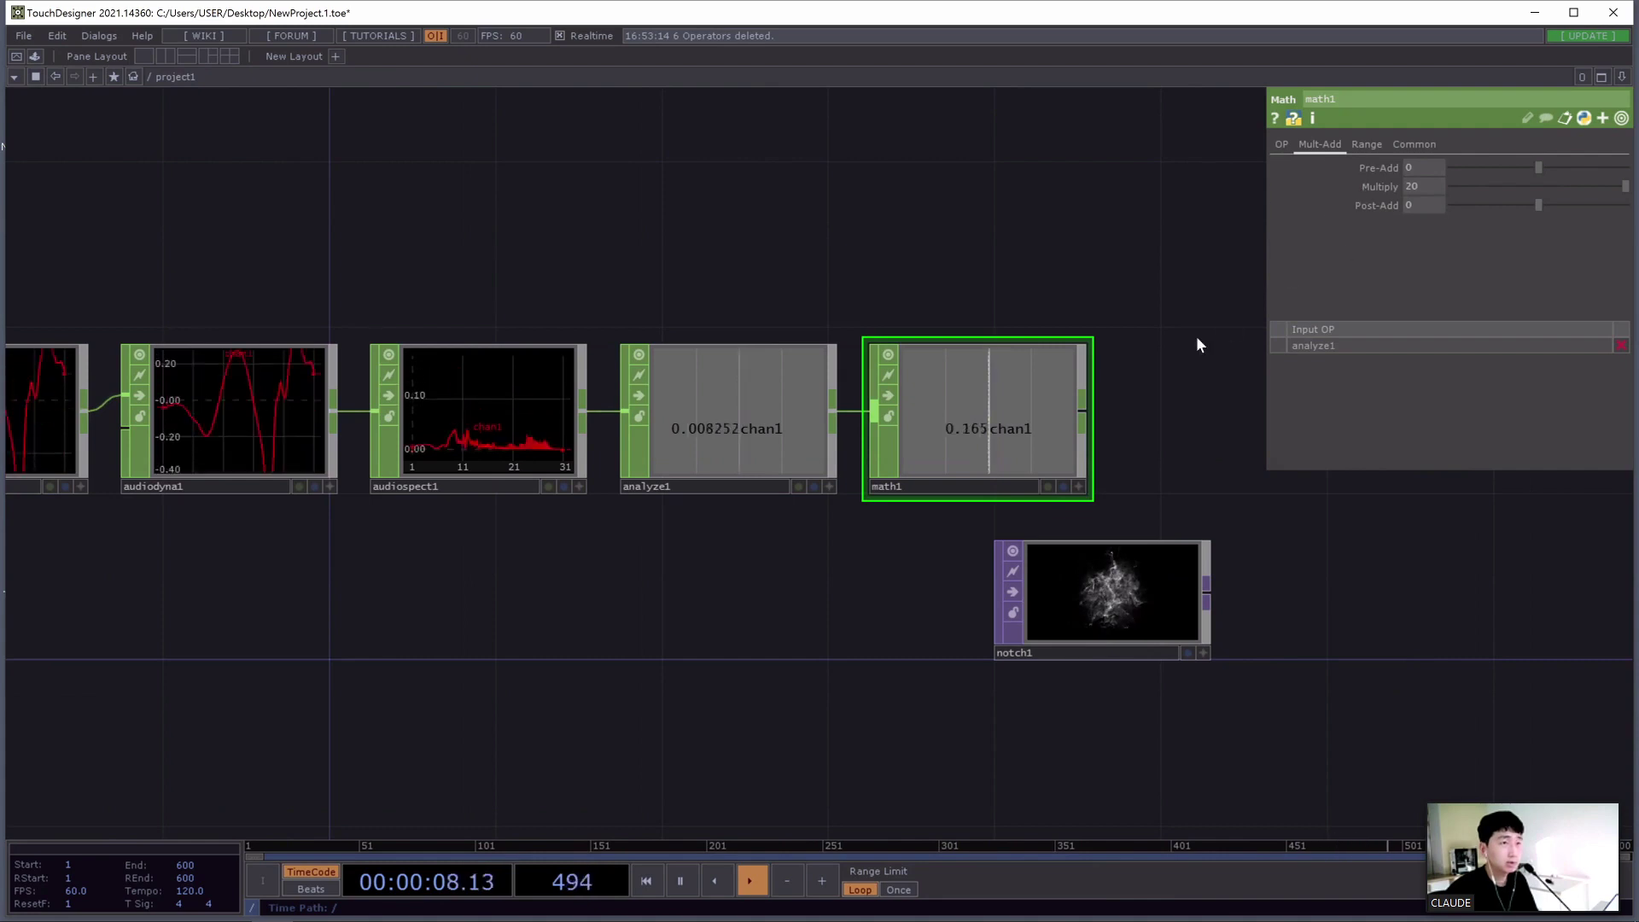
Make the Math CHOP's viewer active and move the Notch operator beside it
click(1078, 486)
click(1081, 487)
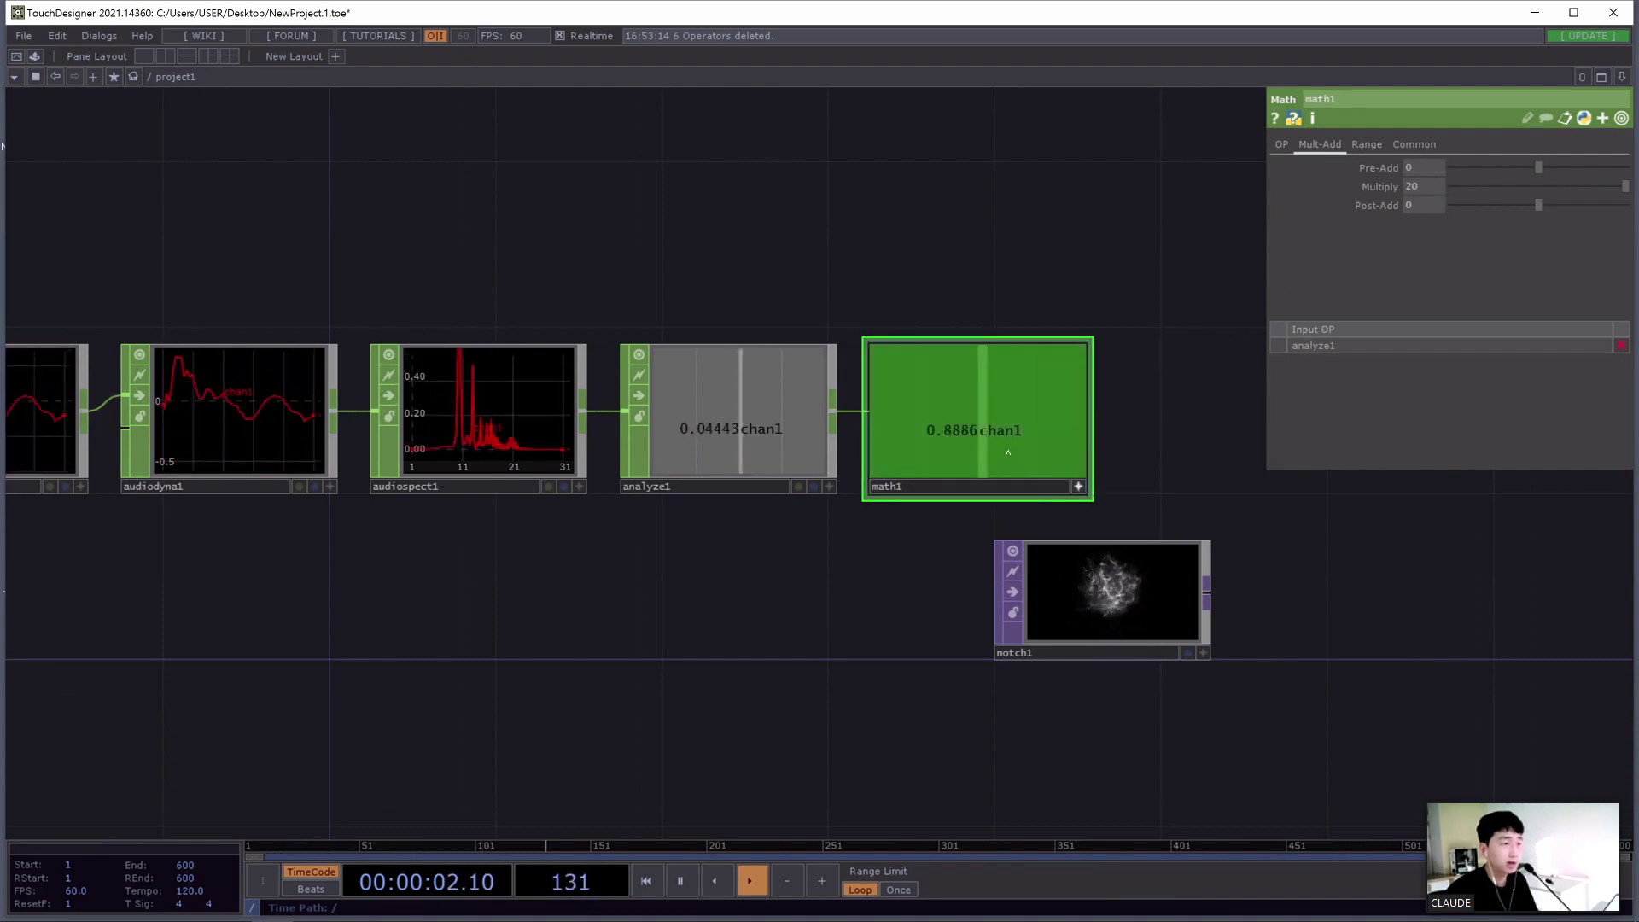
click(1054, 595)
drag(1054, 595, 1172, 421)
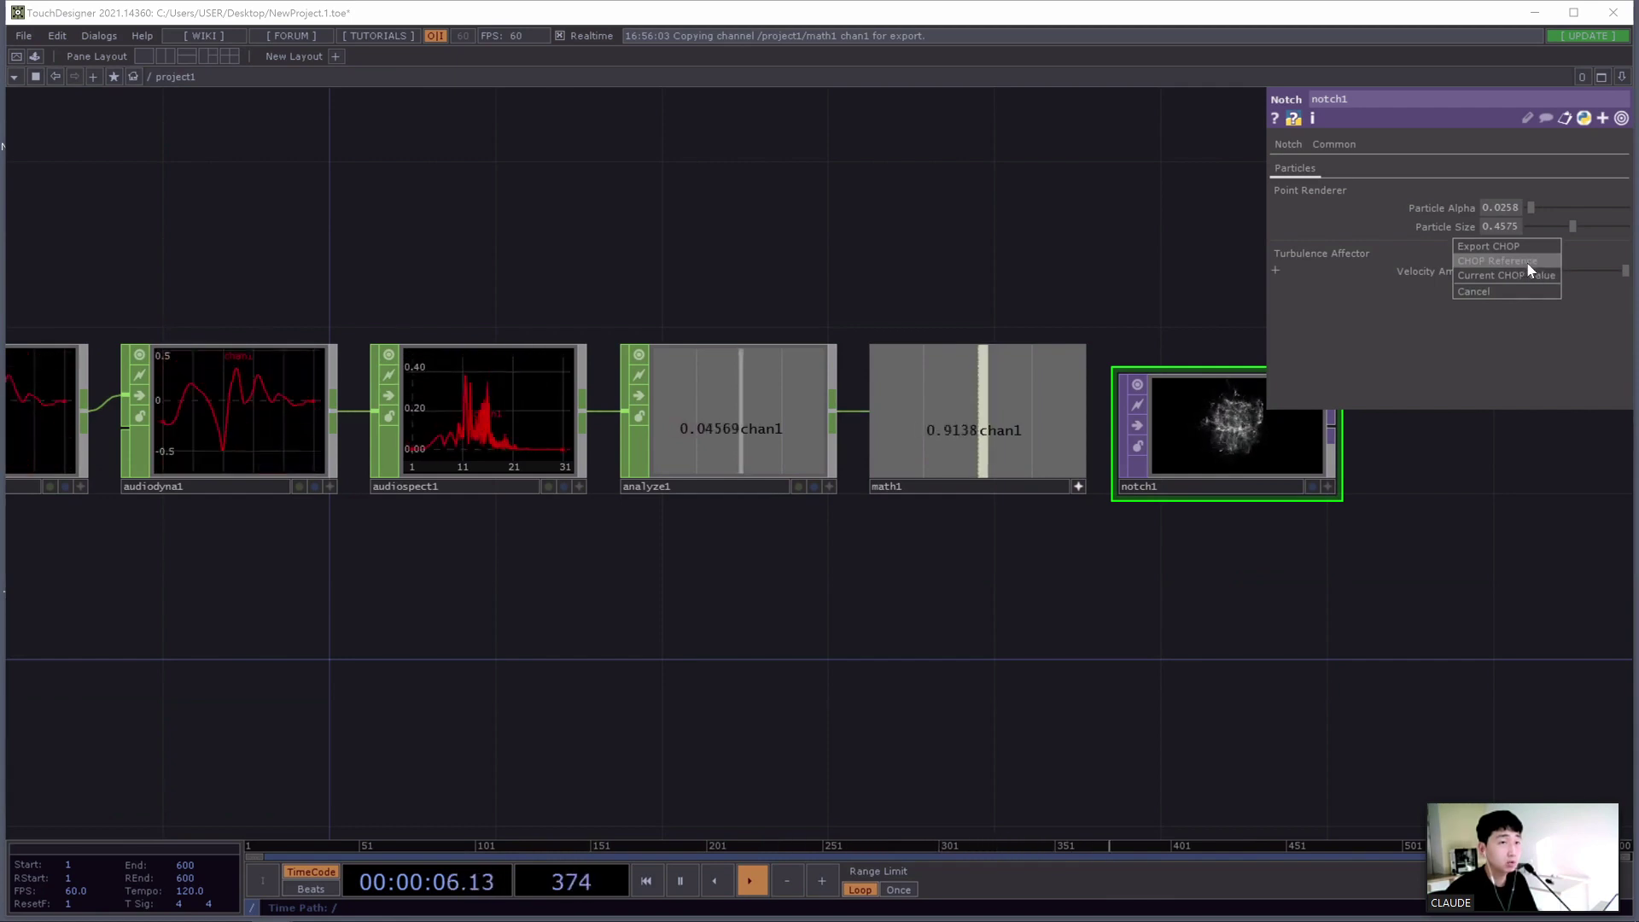
Reference the Math CHOP's channel in the Notch operator's Velocity Amount and display the Notch output as the network background
scroll(1043, 459, down, 5)
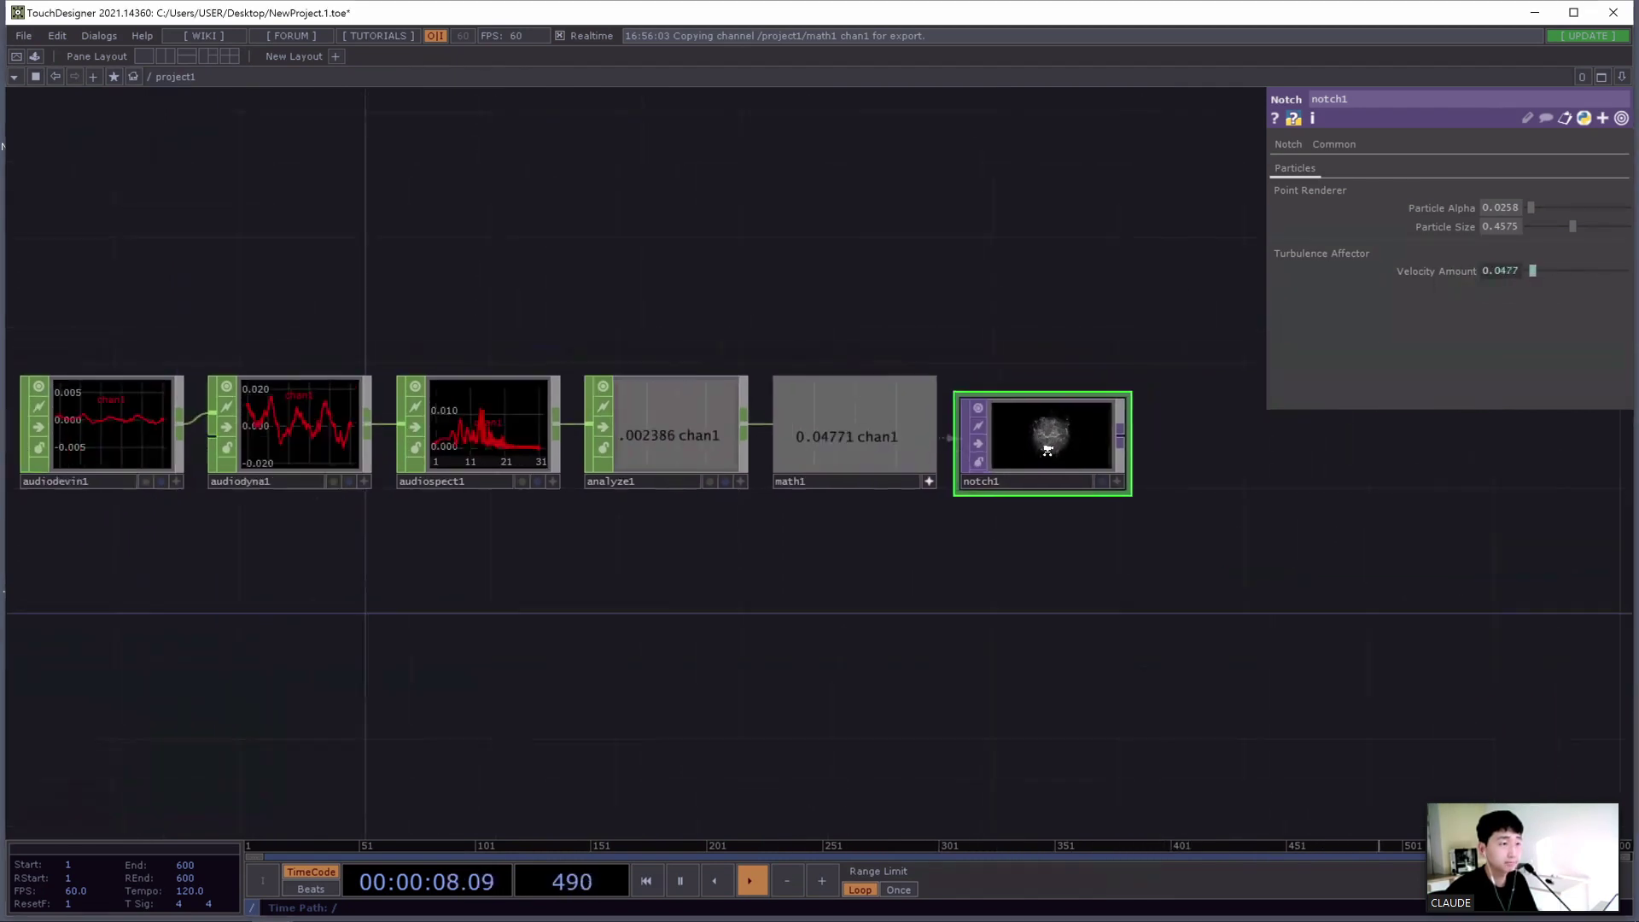
key(d)
scroll(966, 346, down, 4)
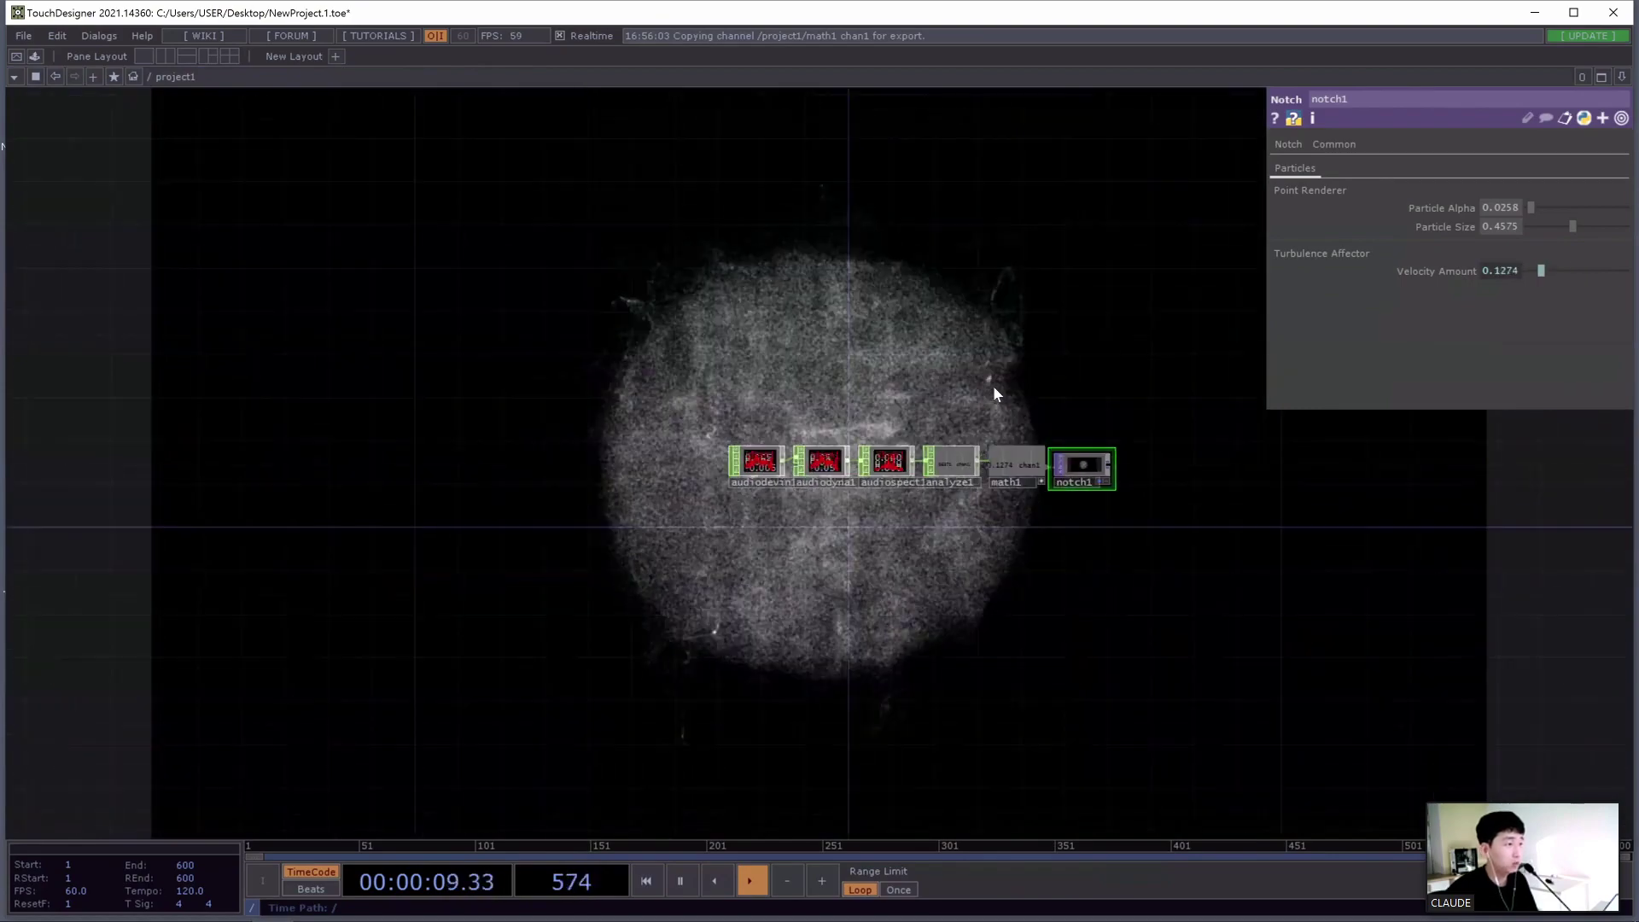
drag(936, 290, 728, 333)
scroll(828, 513, up, 2)
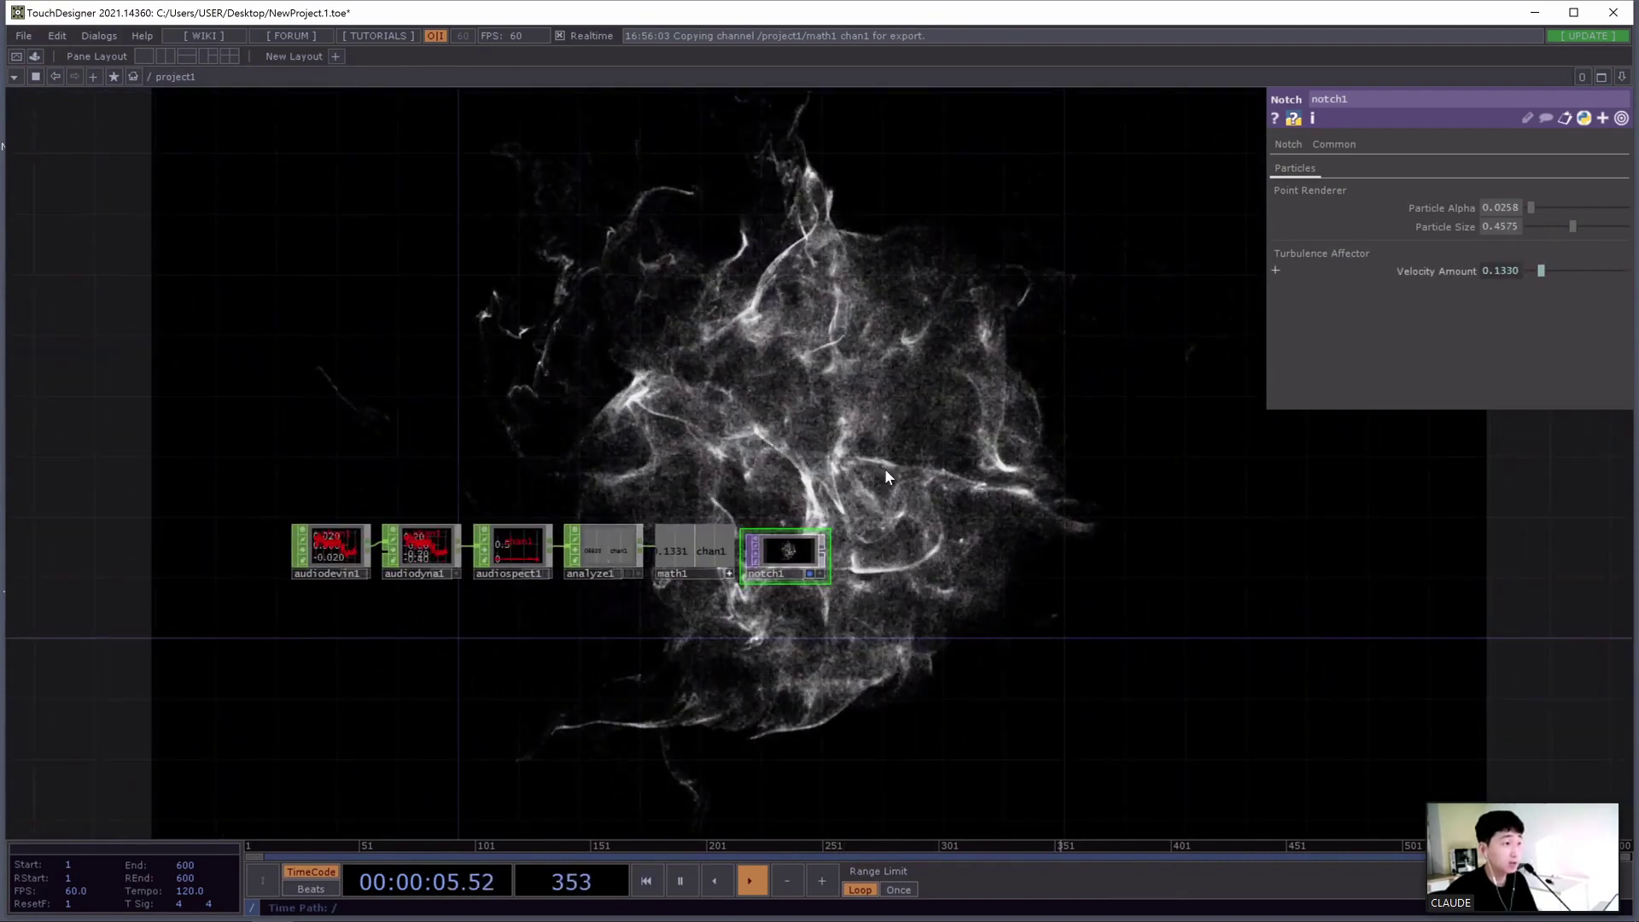
drag(842, 463, 907, 506)
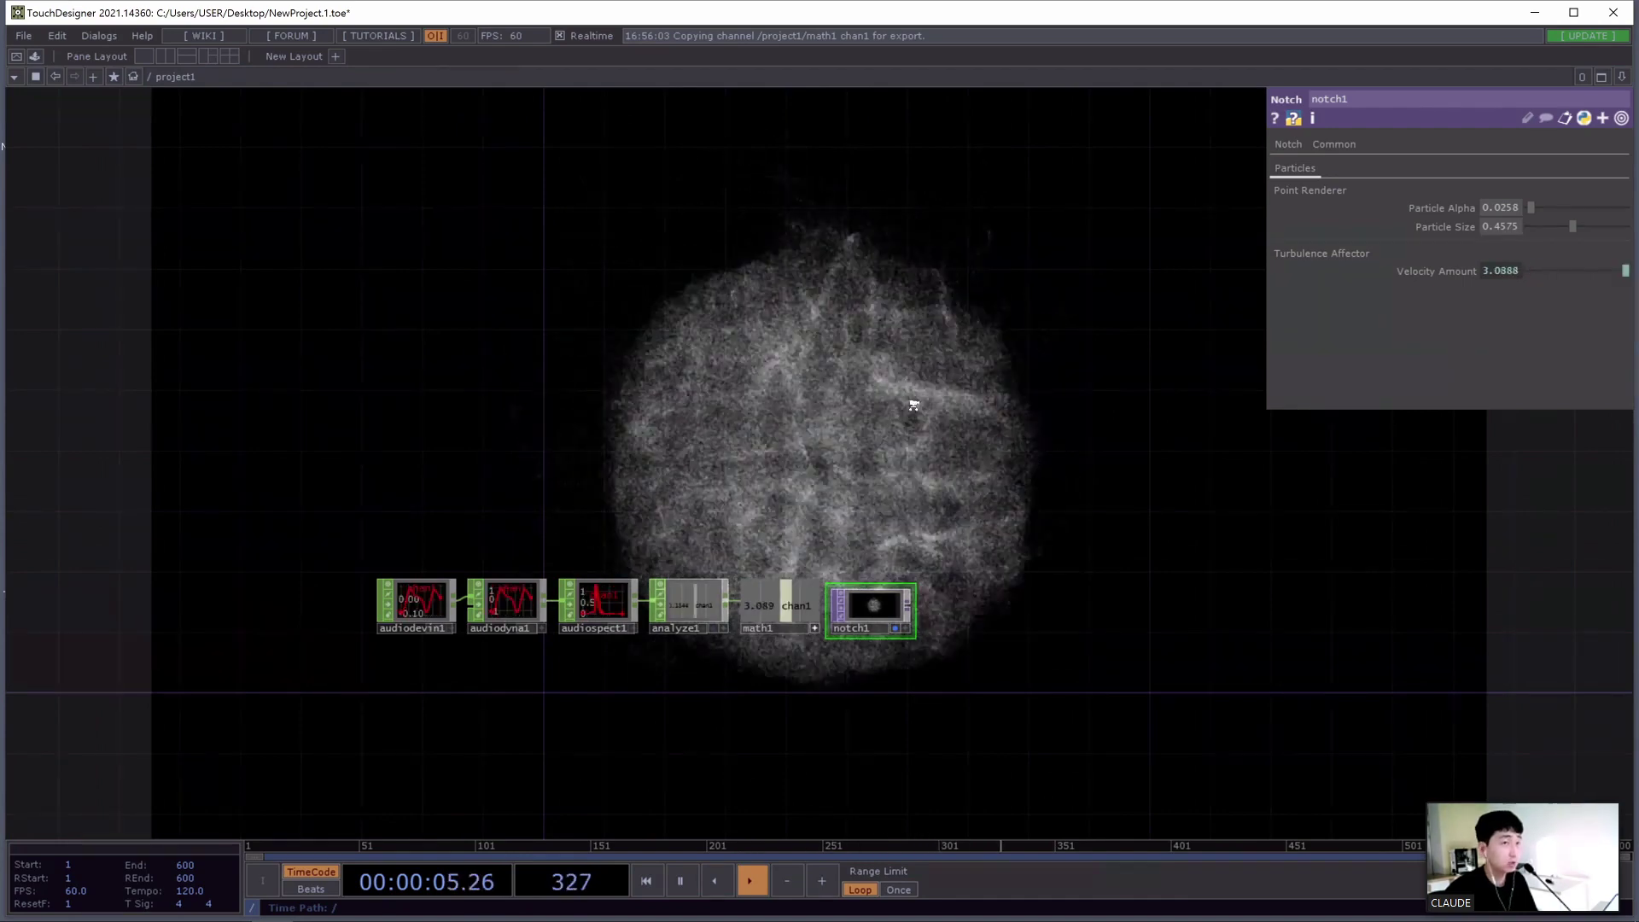
scroll(991, 468, up, 5)
scroll(1088, 446, down, 5)
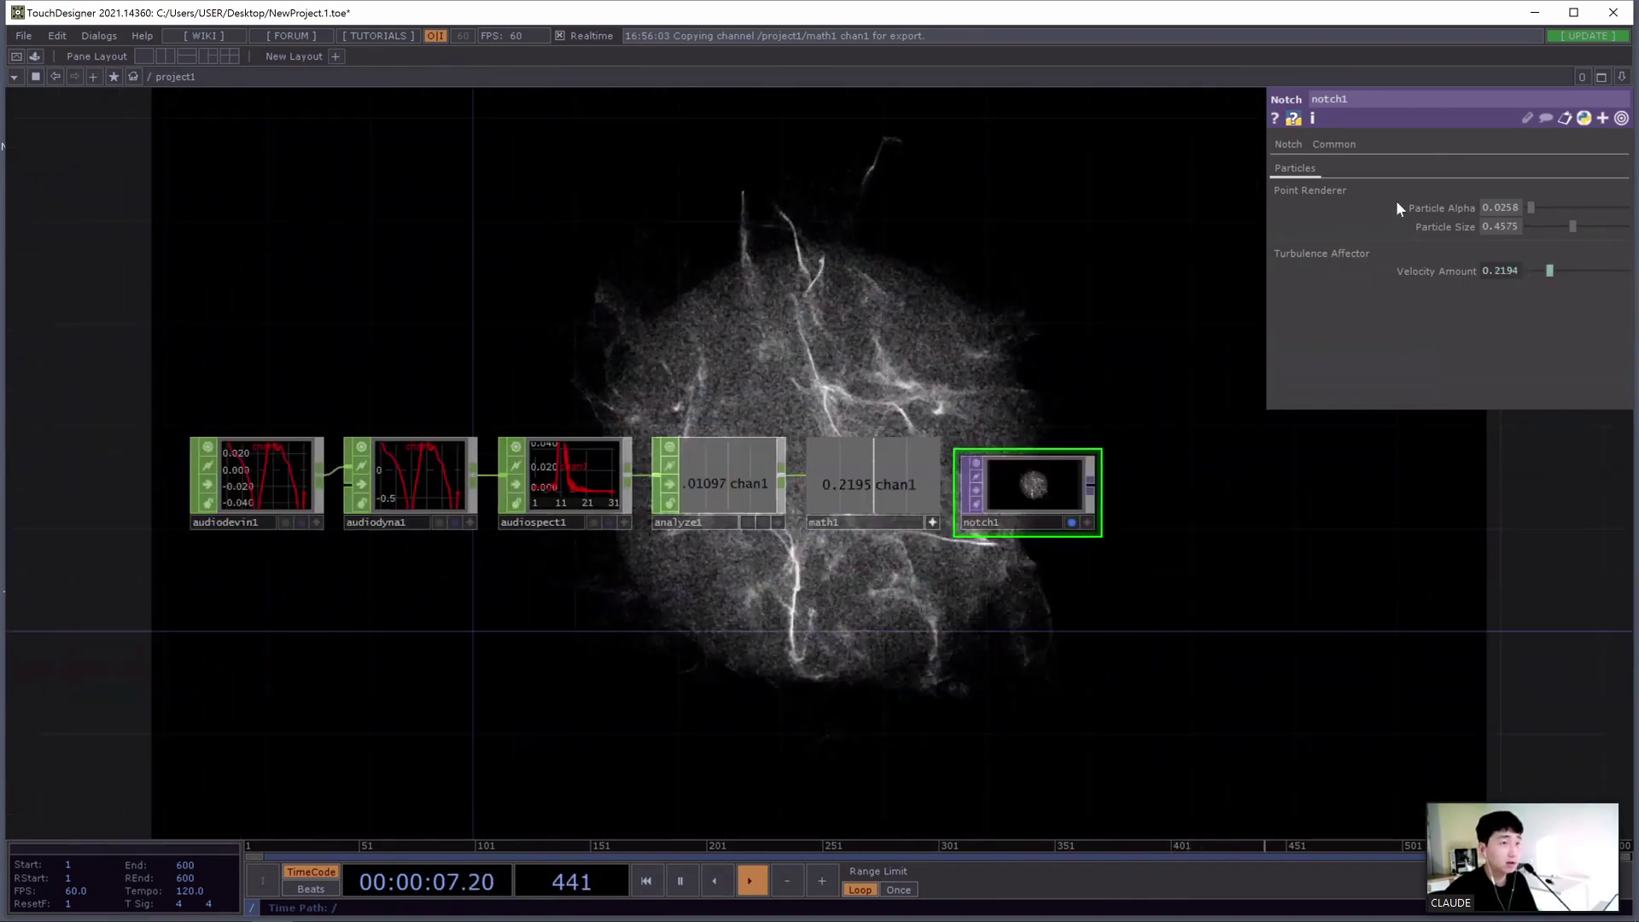
drag(1185, 263, 1438, 249)
scroll(1090, 428, up, 4)
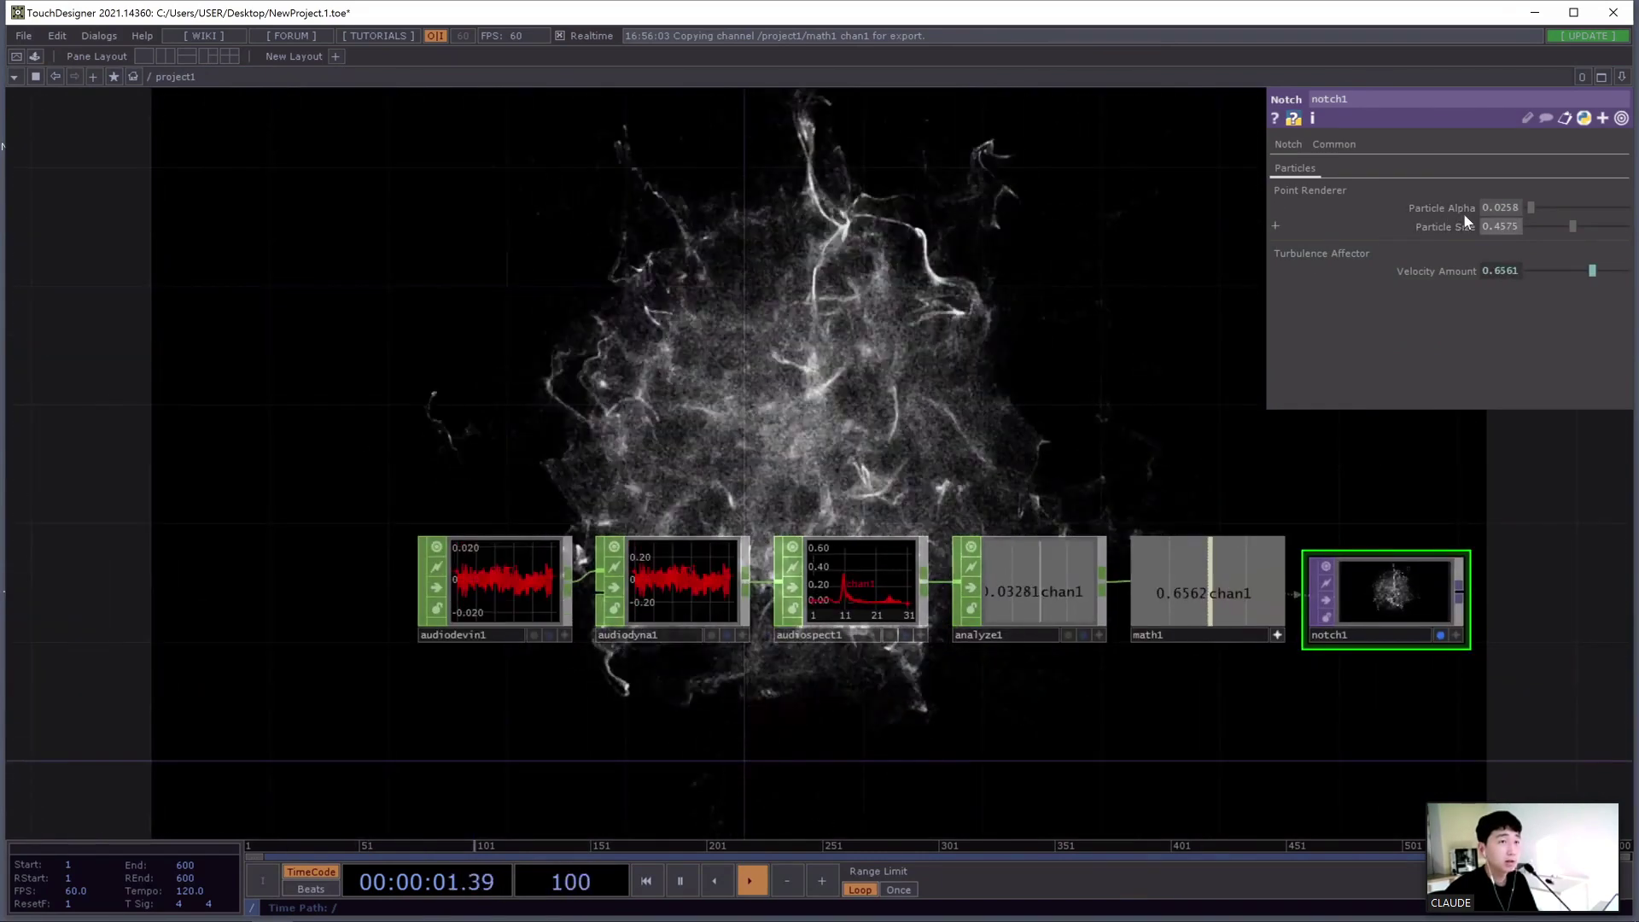
drag(928, 401, 863, 369)
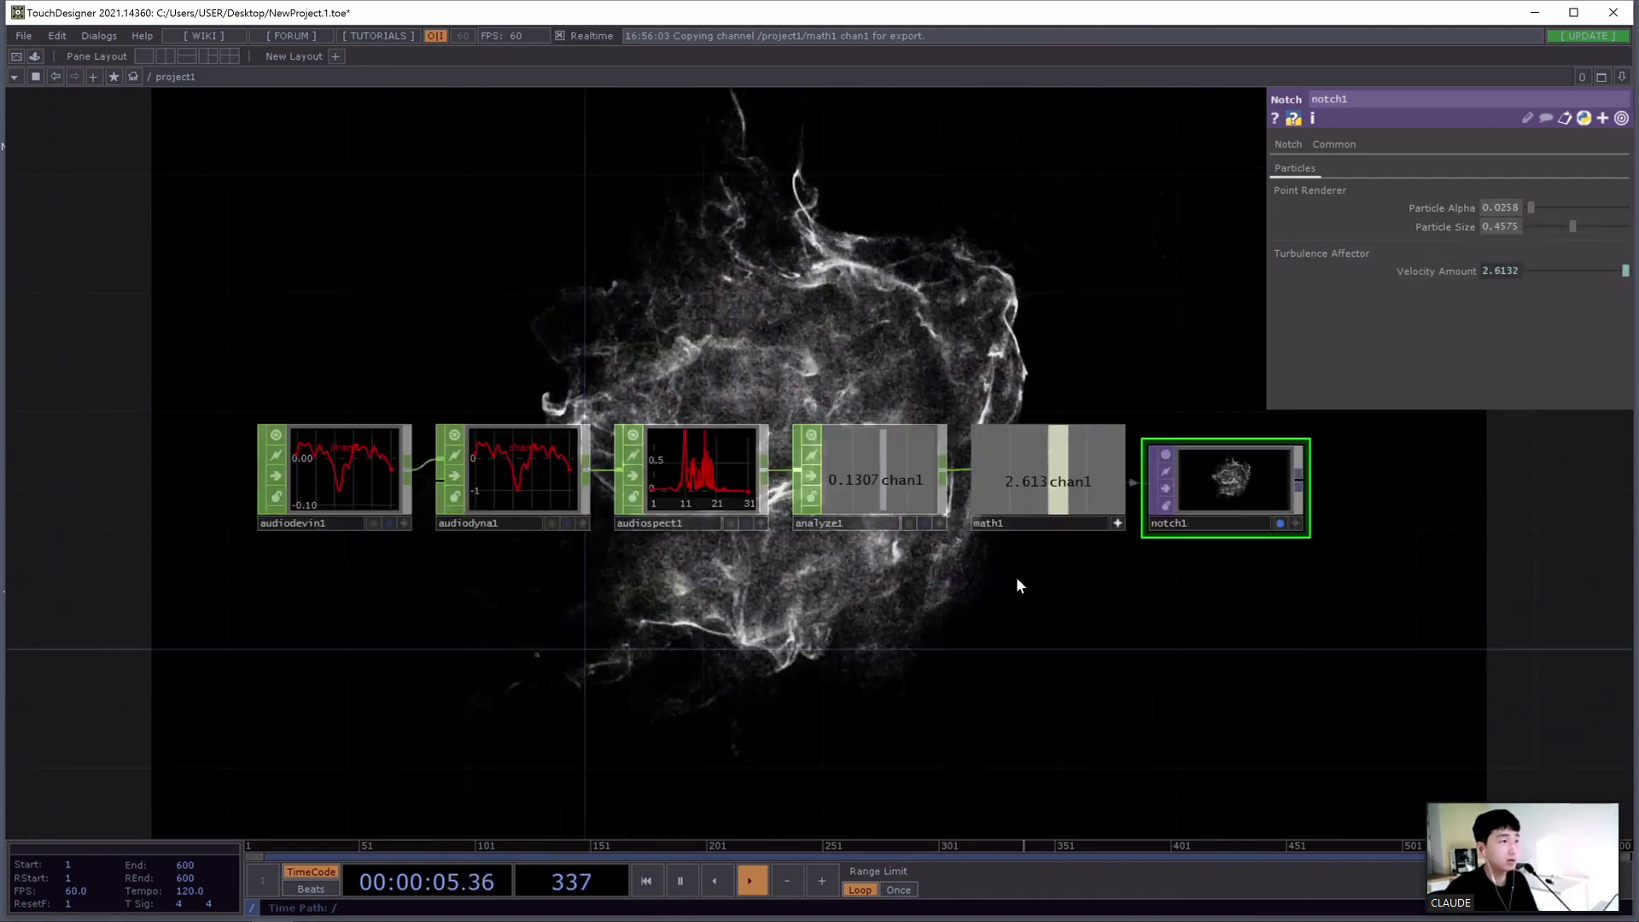
Place a second Math CHOP directly below the first and connect the Analyze operator's output to it
scroll(920, 439, up, 3)
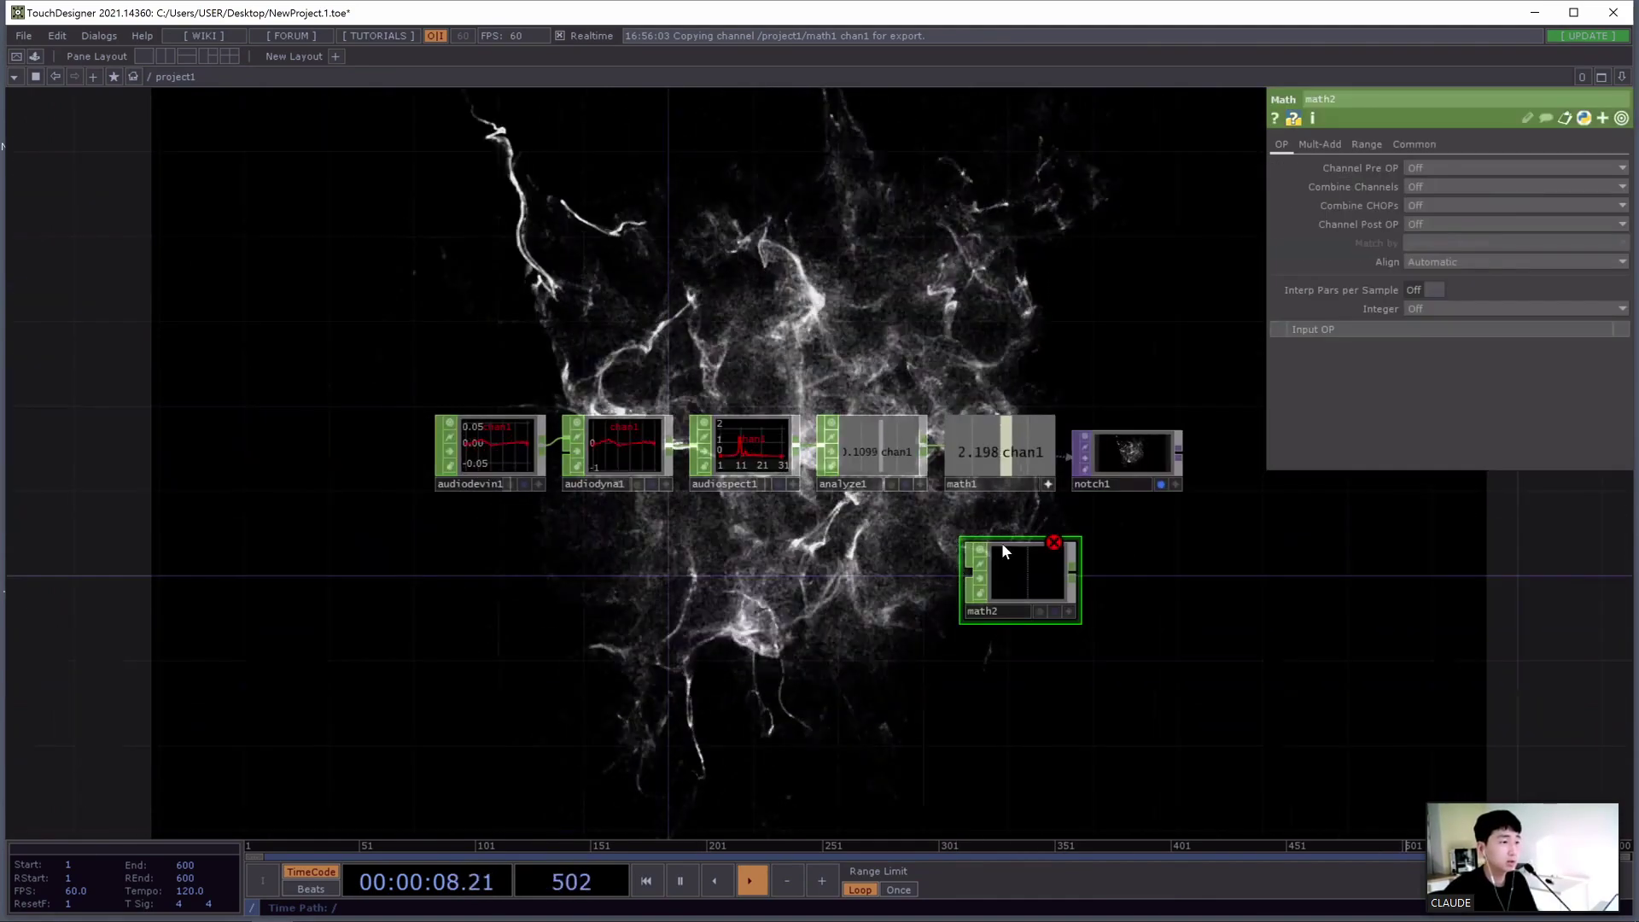
drag(1075, 577, 1055, 557)
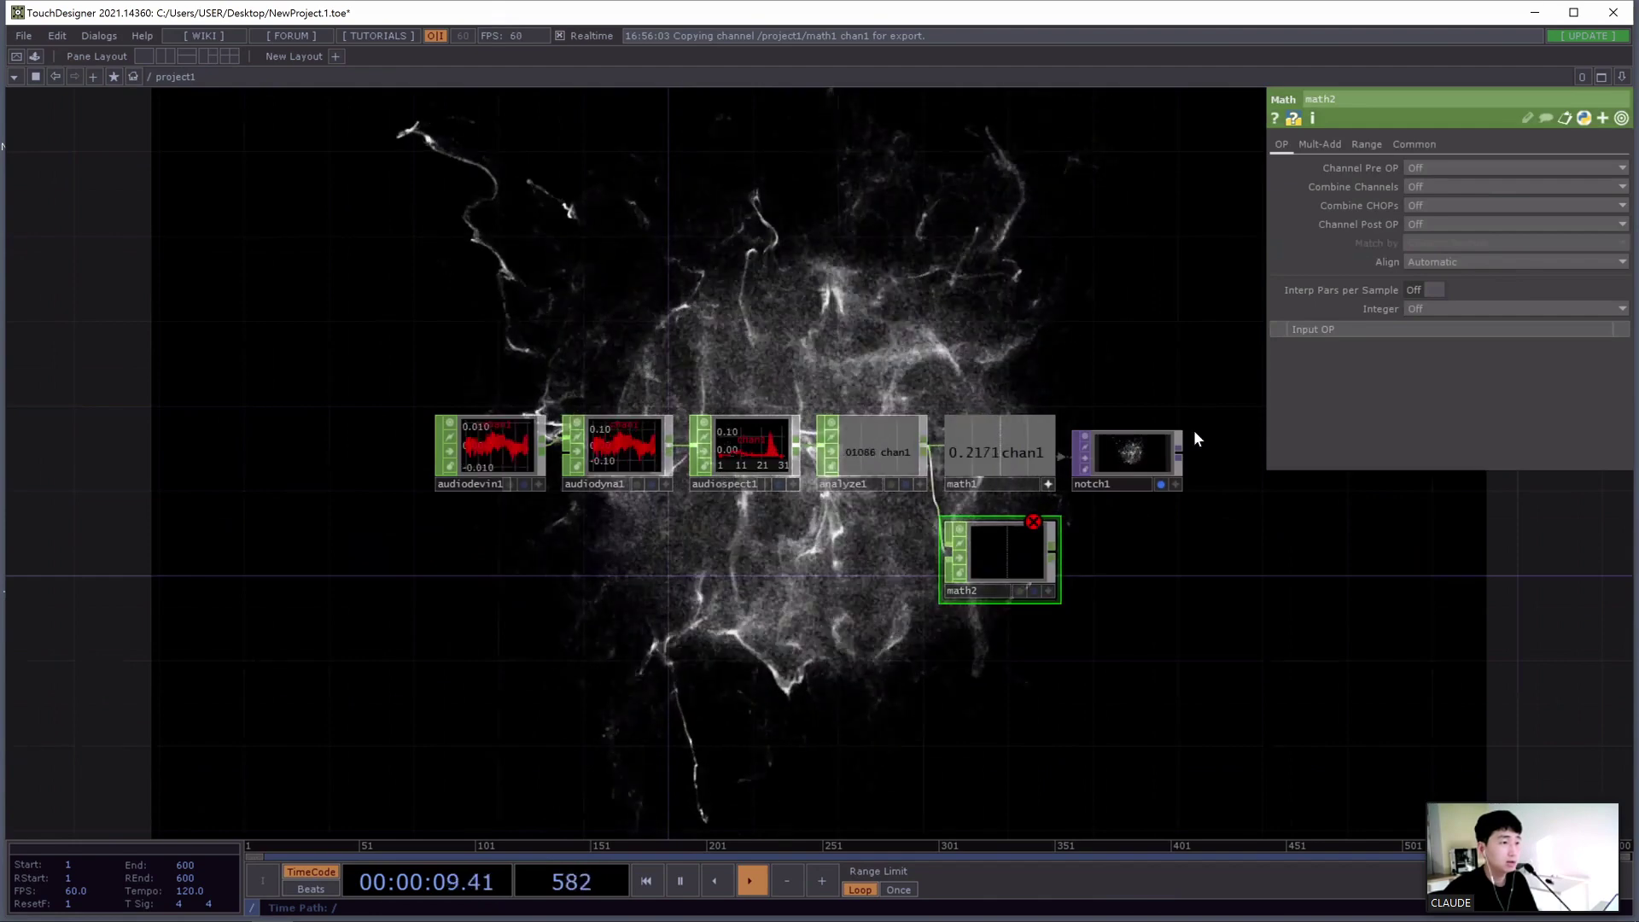
drag(924, 445, 949, 552)
scroll(1055, 539, up, 3)
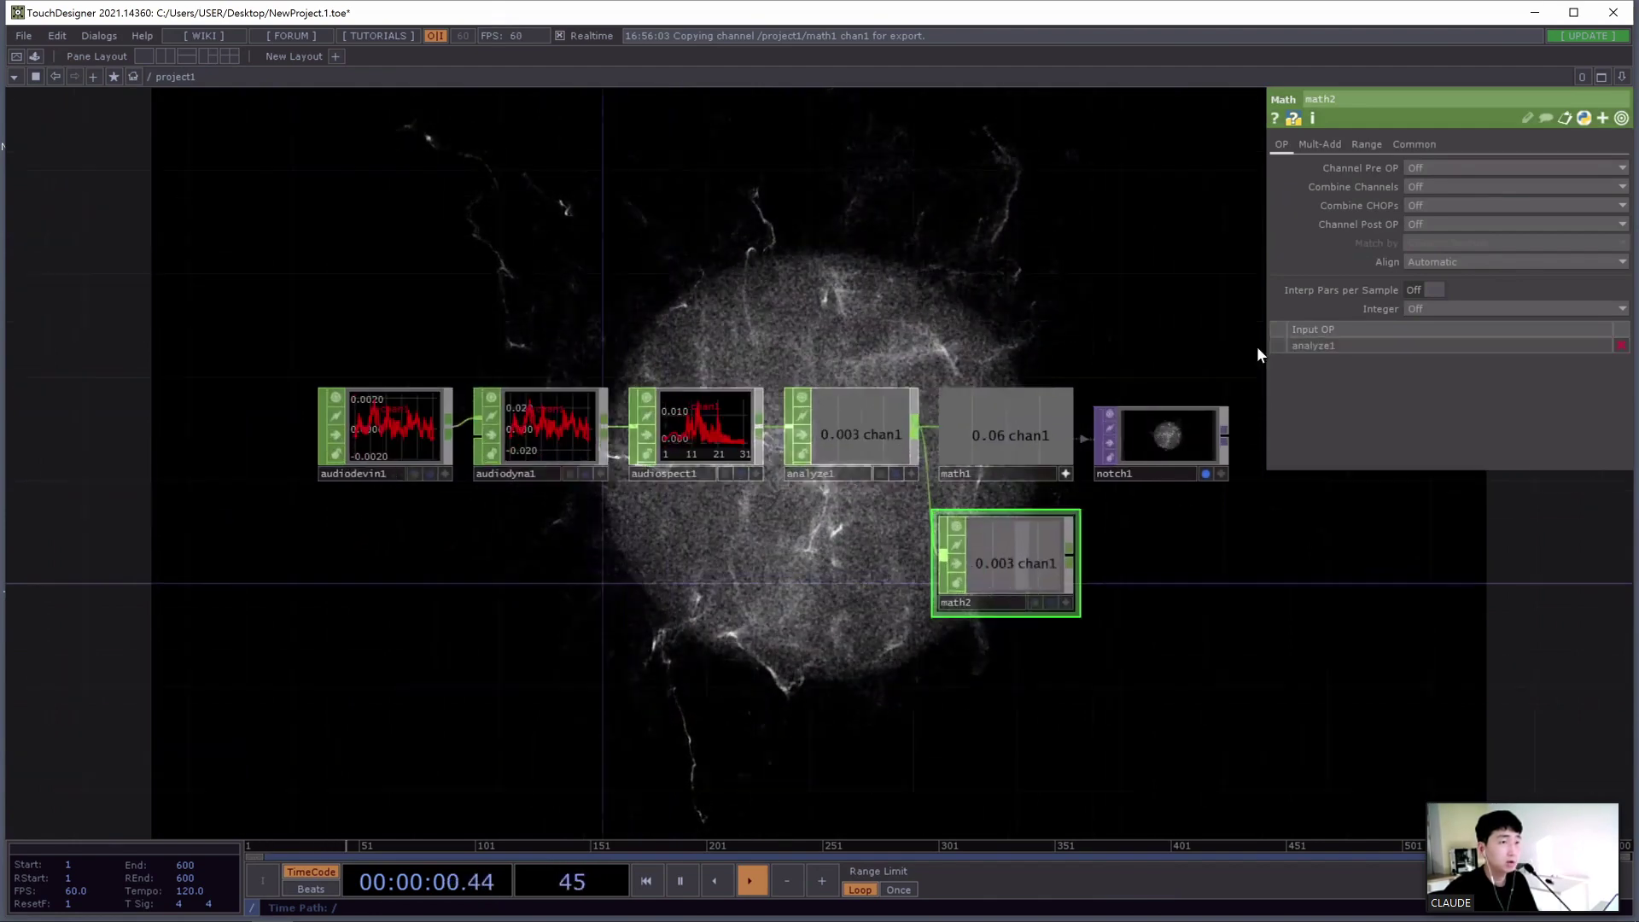
Drive the Notch operator's Particle Alpha with the second Math CHOP's channel
click(1191, 422)
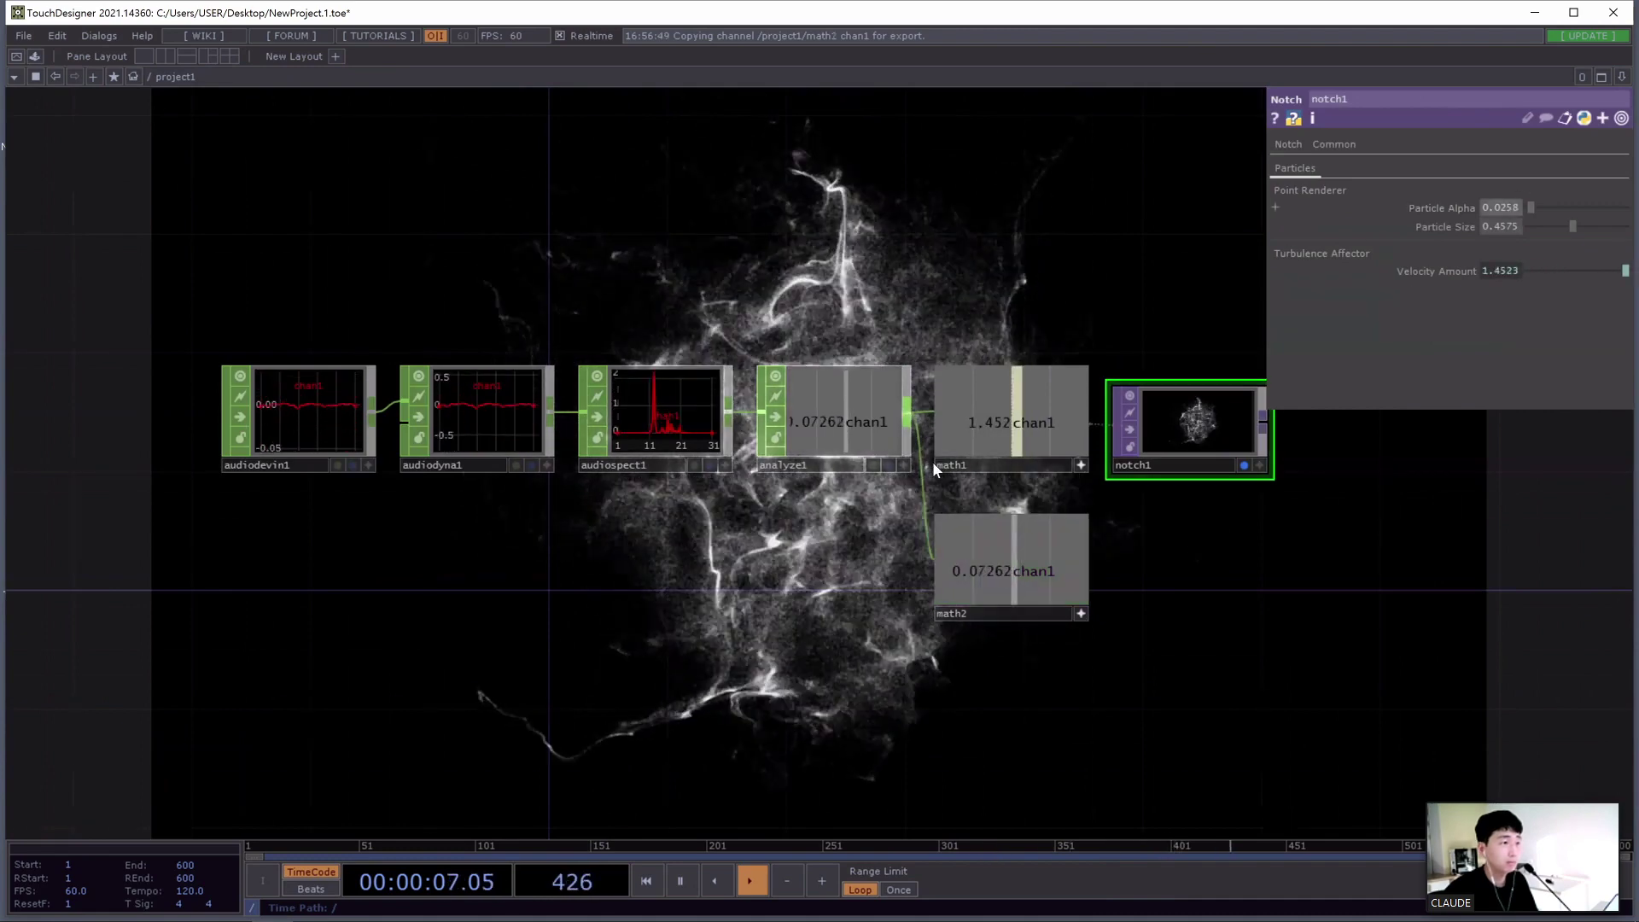
drag(1033, 491, 1048, 750)
scroll(1047, 751, down, 3)
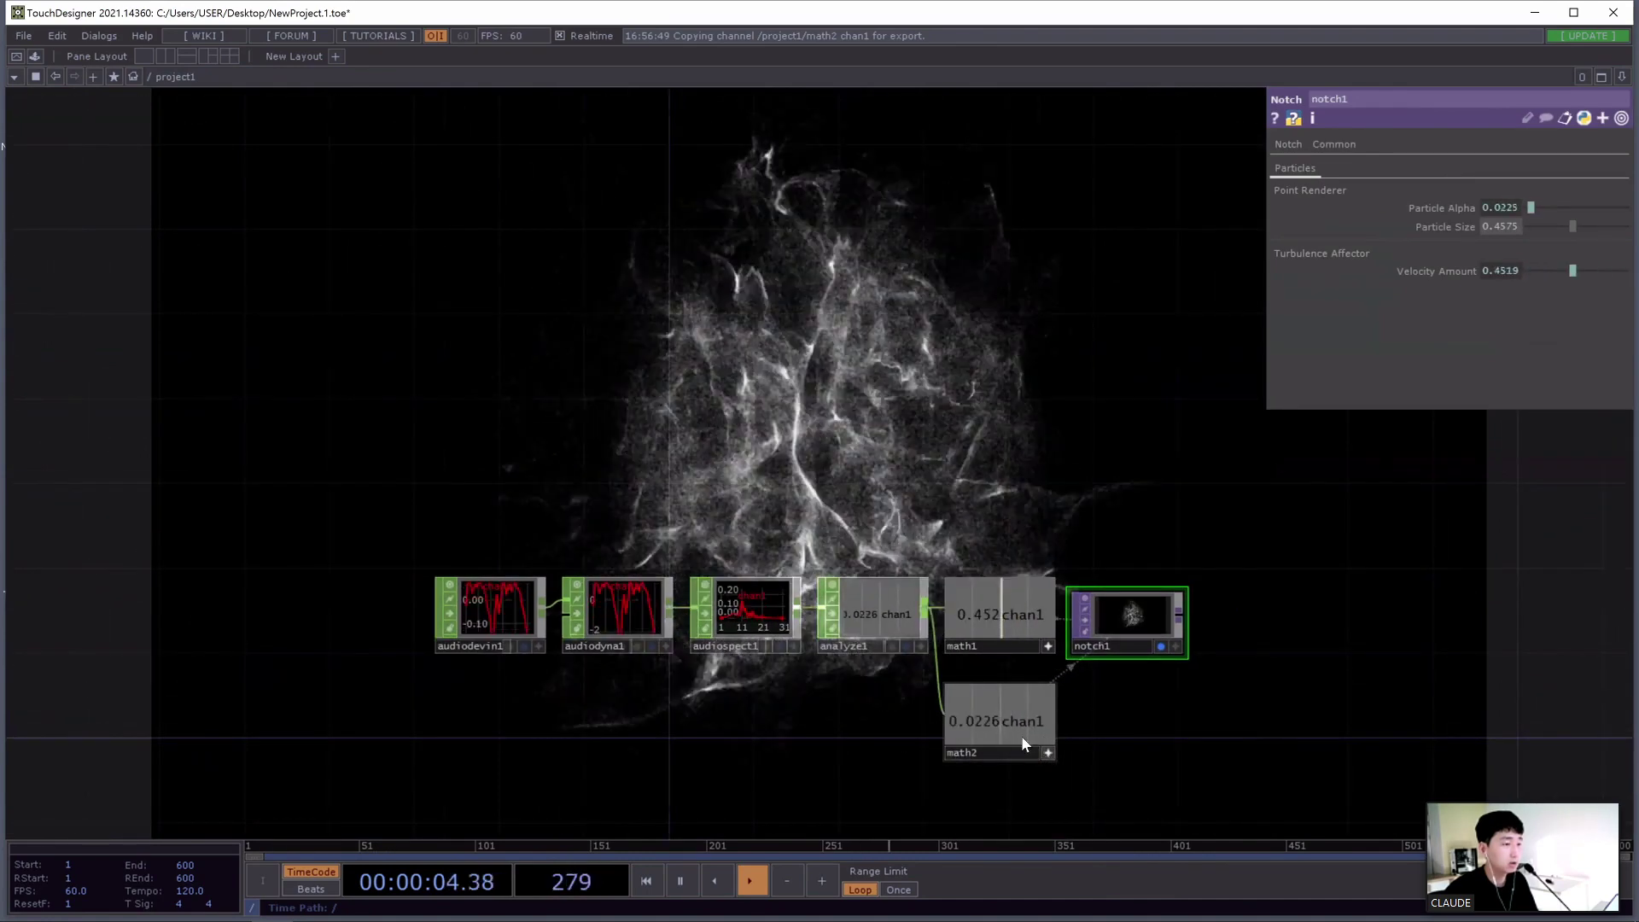
Set the second Math CHOP's Multiply value to 0.25 and reselect the Notch operator
click(1021, 735)
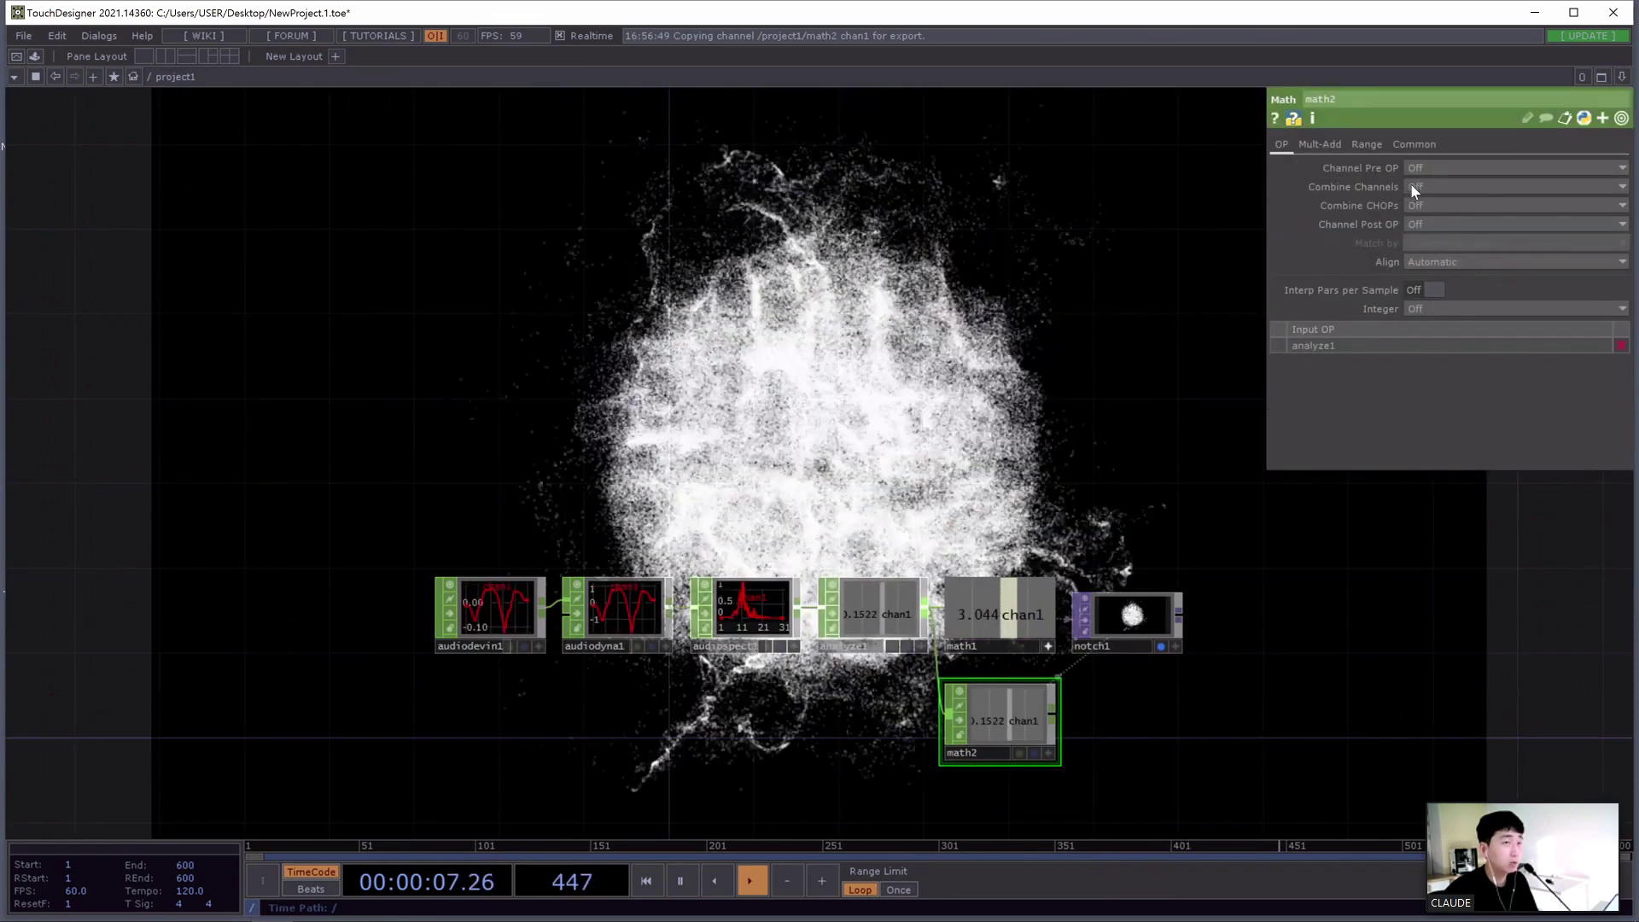
click(1319, 144)
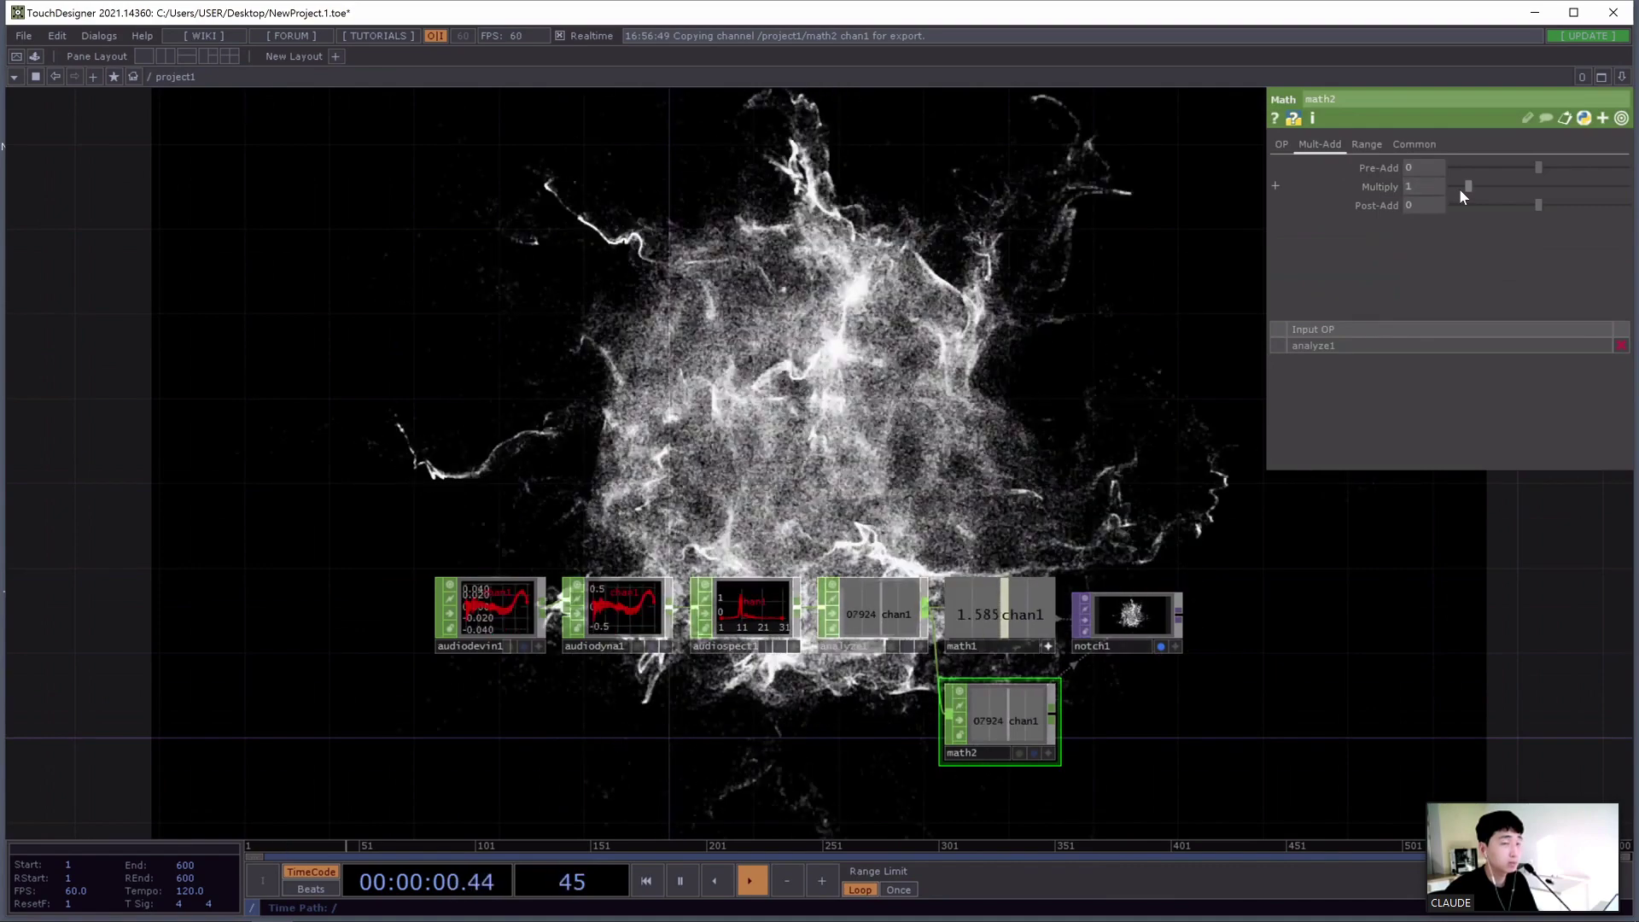
drag(1468, 186, 1451, 186)
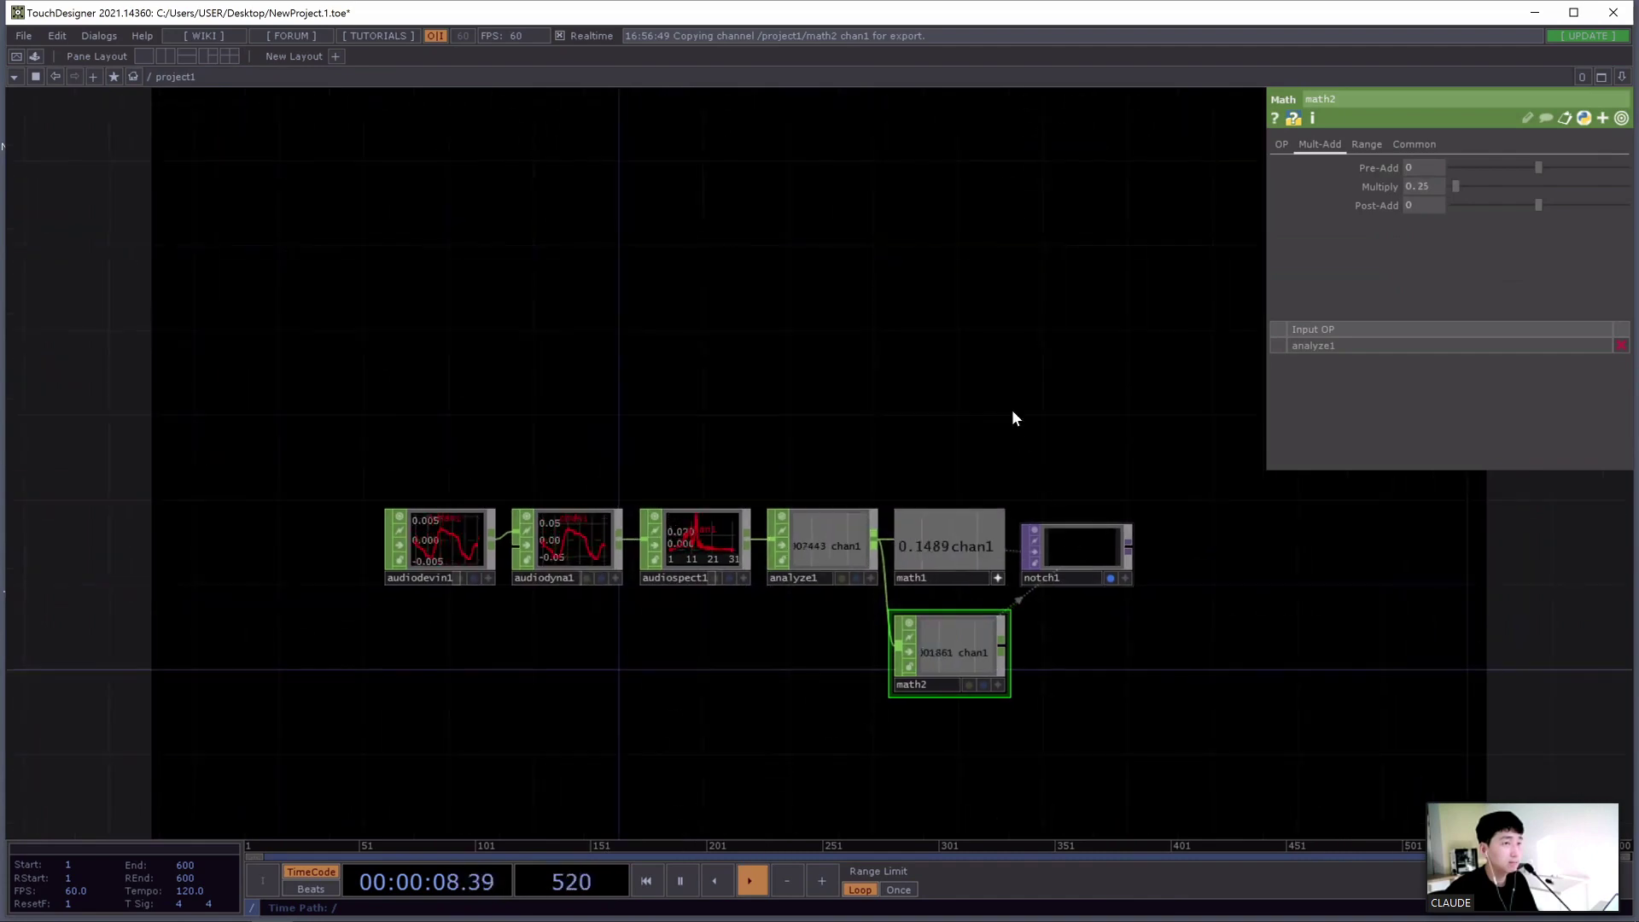
click(1074, 542)
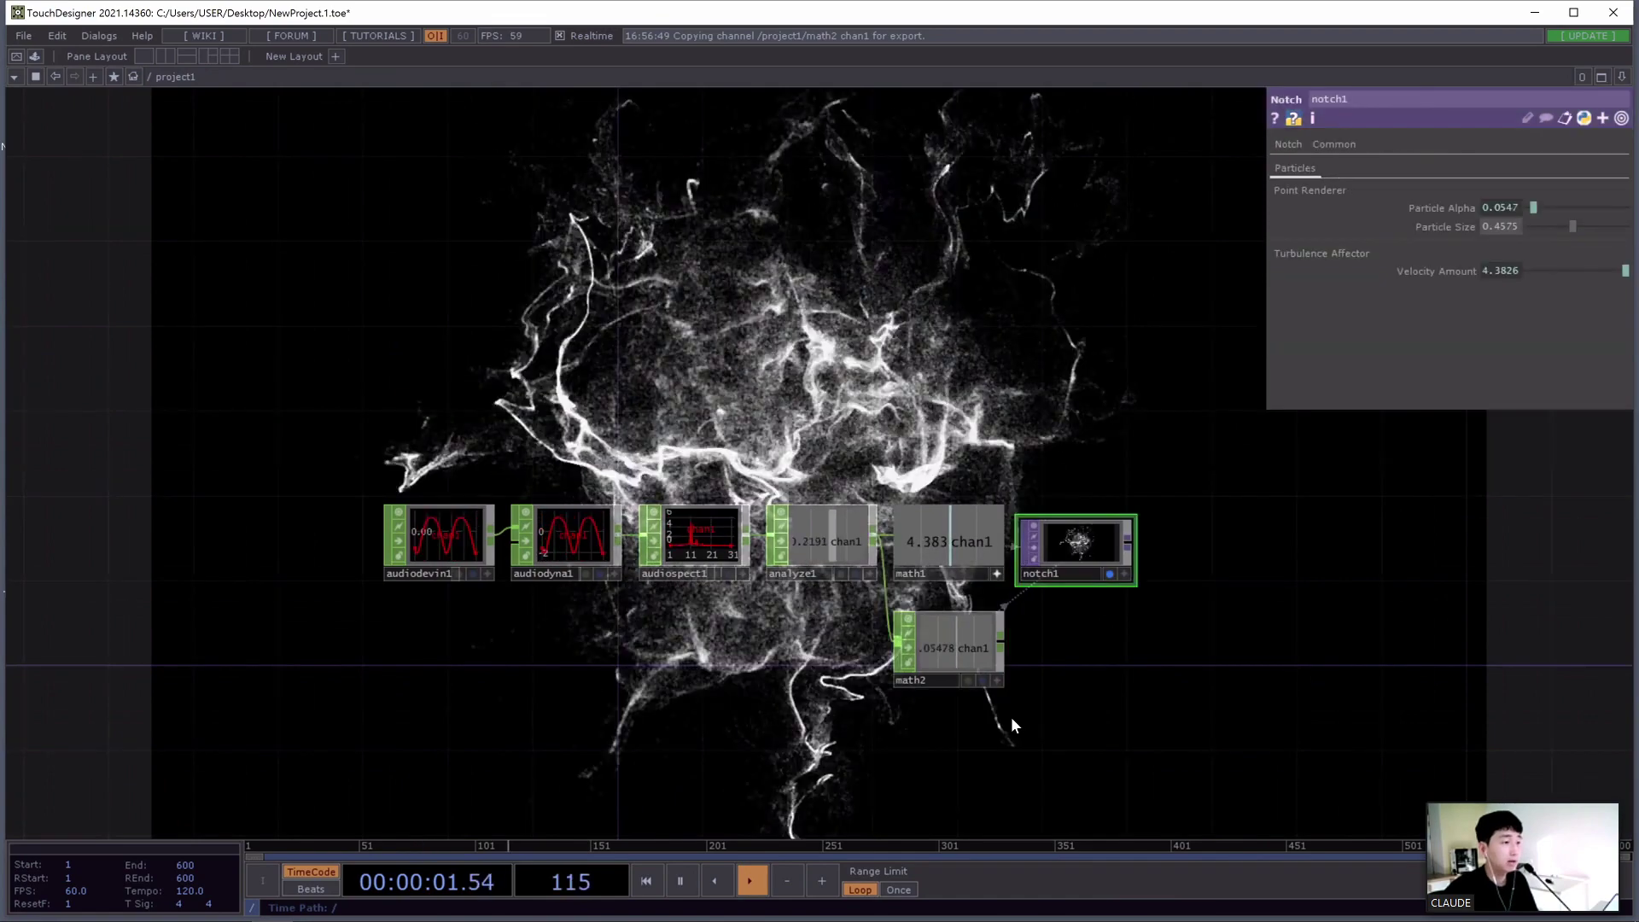
Add a third Math CHOP below the second one and feed it from the Analyze operator
click(943, 650)
key(ctrl+c)
key(ctrl+v)
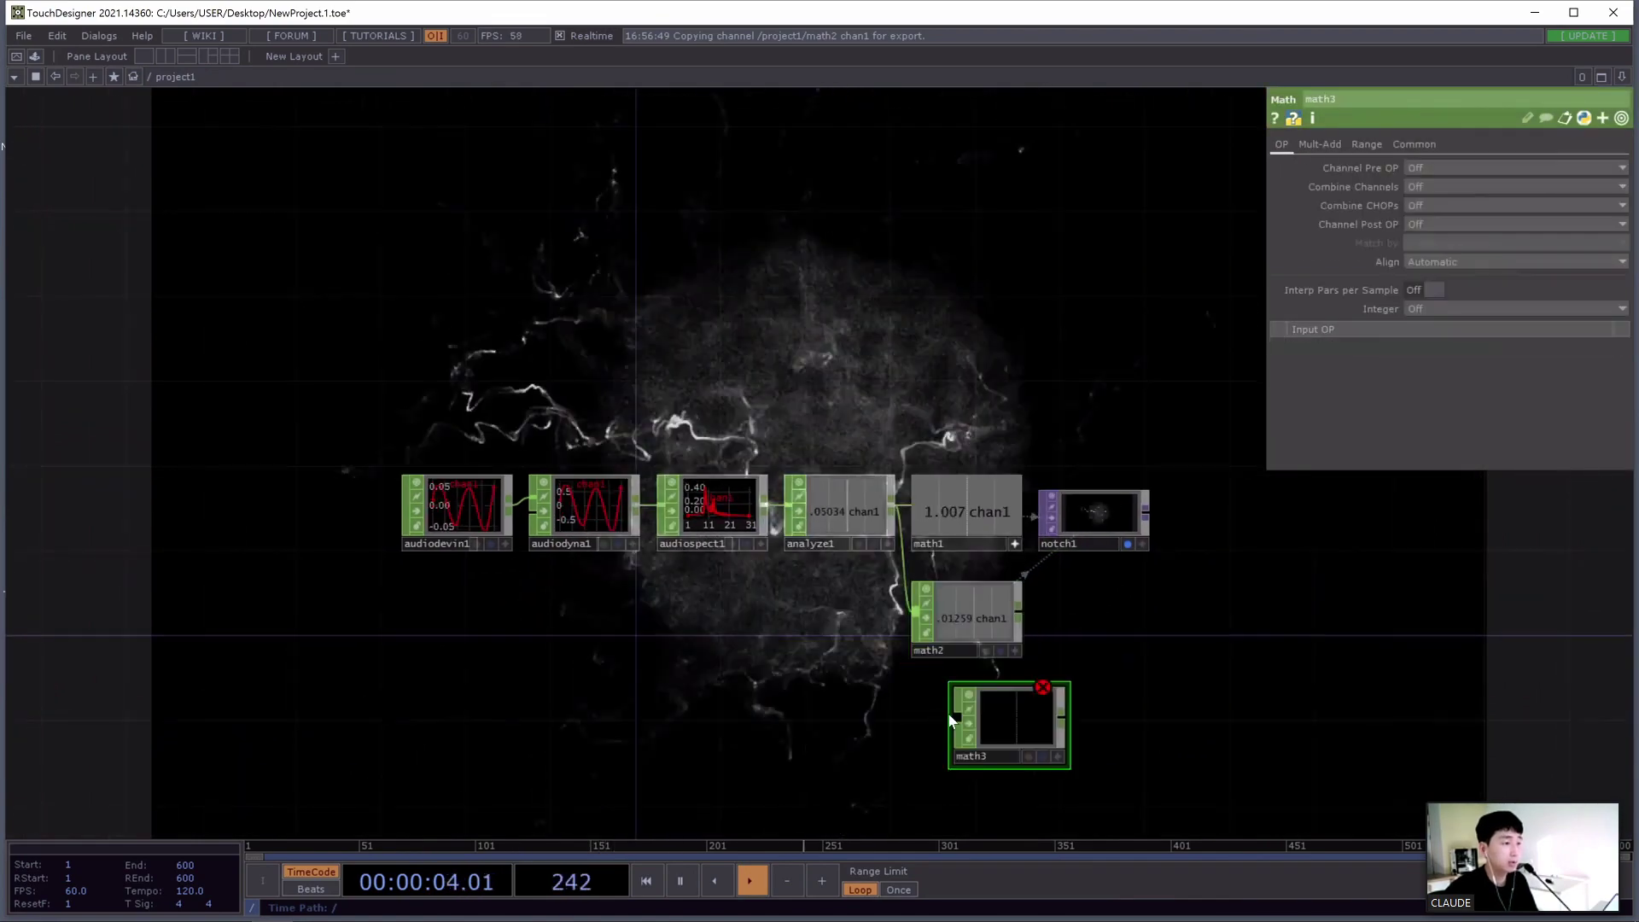
drag(1017, 719, 974, 719)
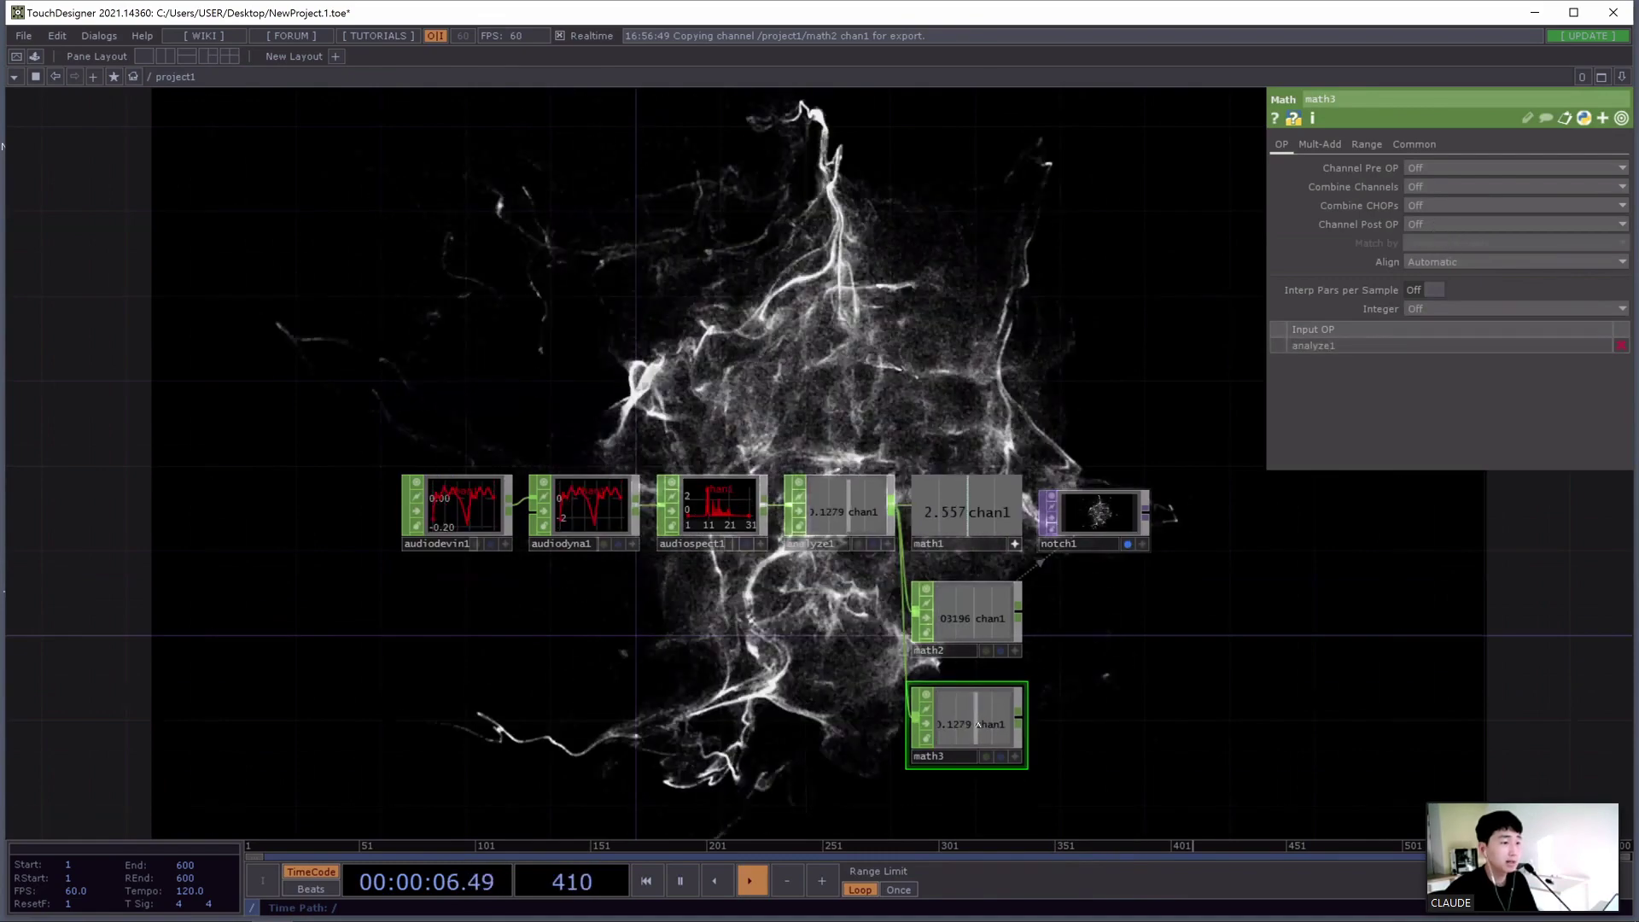
Drive the Notch operator's Particle Size with the third Math CHOP's channel
click(1094, 514)
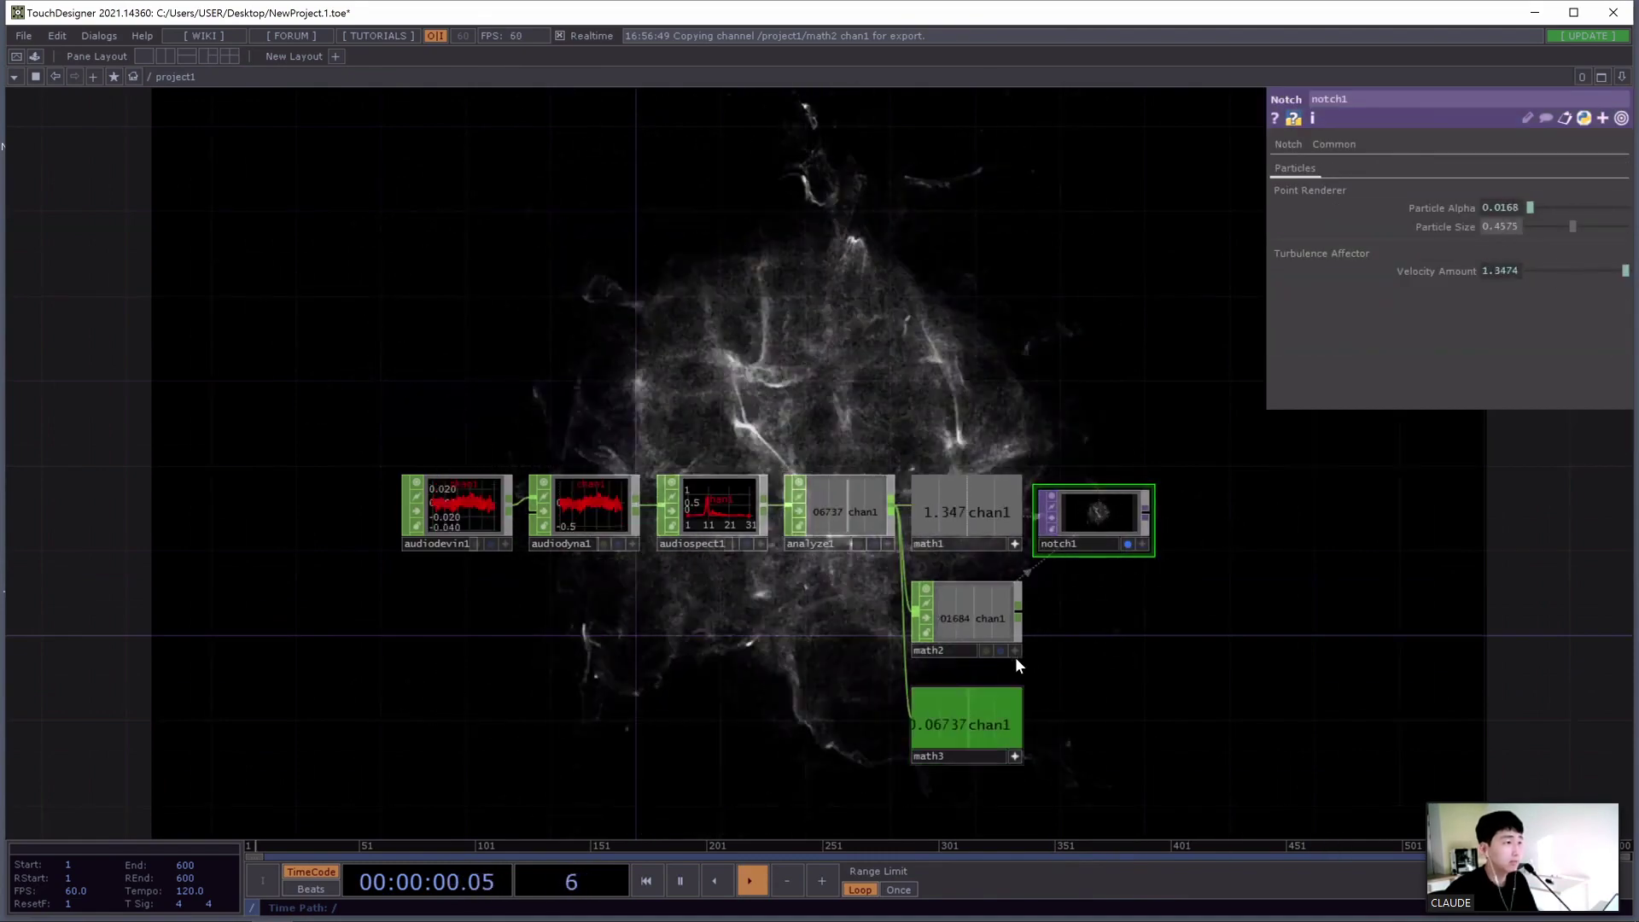
drag(988, 732, 1500, 226)
click(1494, 229)
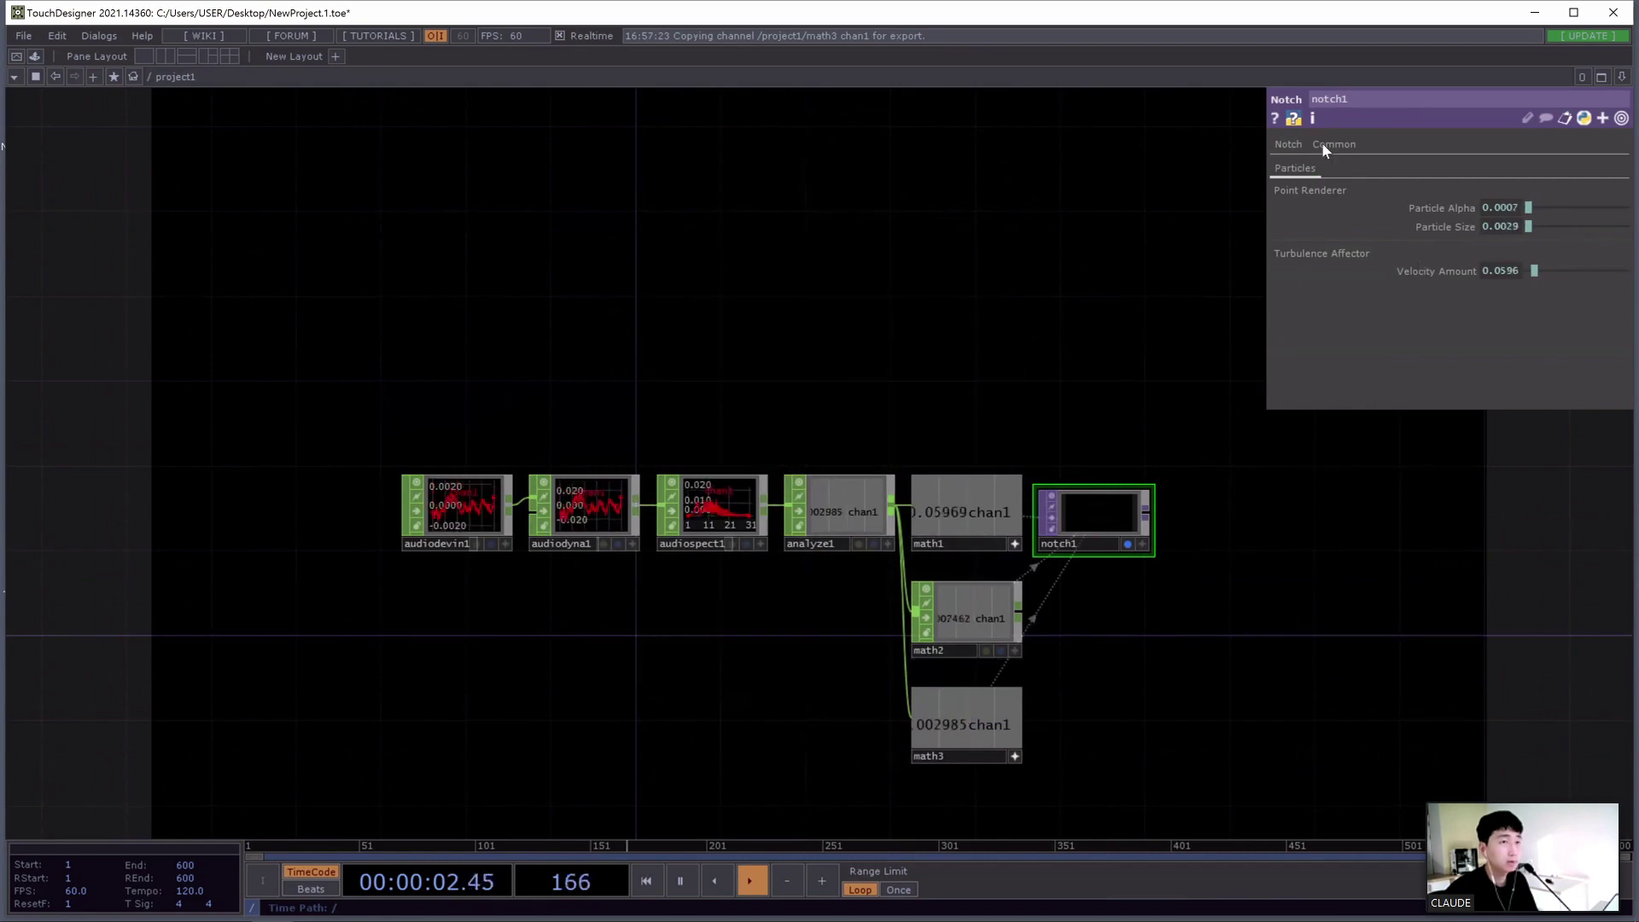
Turn off the third Math CHOP's active viewer and set its Multiply value to 2.72
click(1014, 756)
click(966, 723)
click(1321, 144)
drag(1468, 187, 1546, 195)
click(1558, 186)
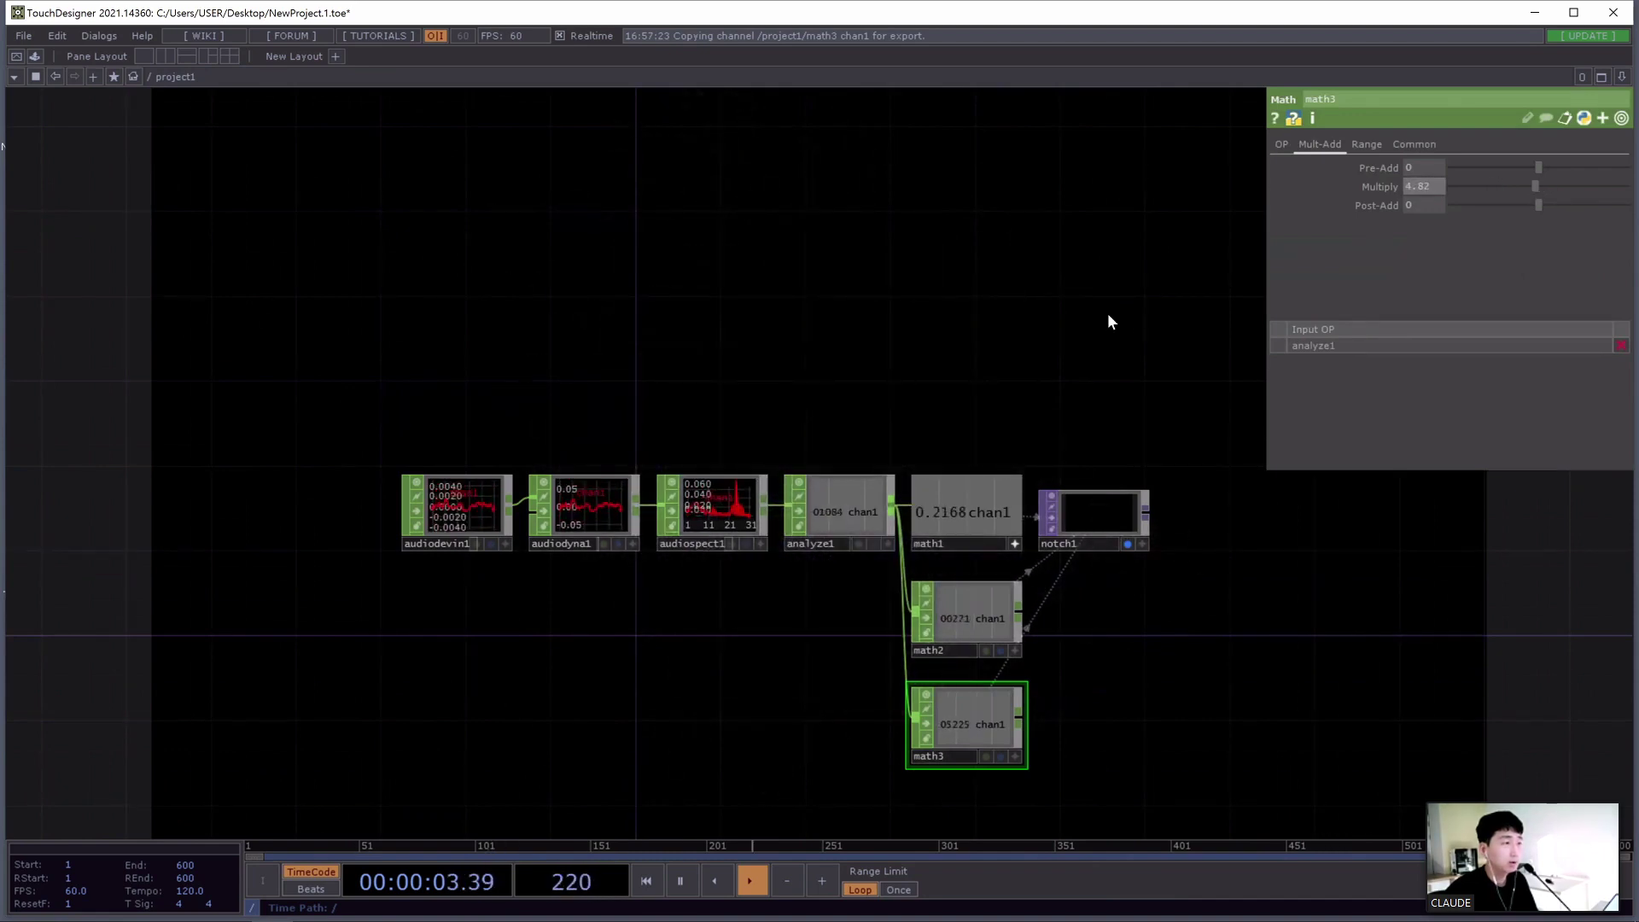
scroll(1109, 312, down, 3)
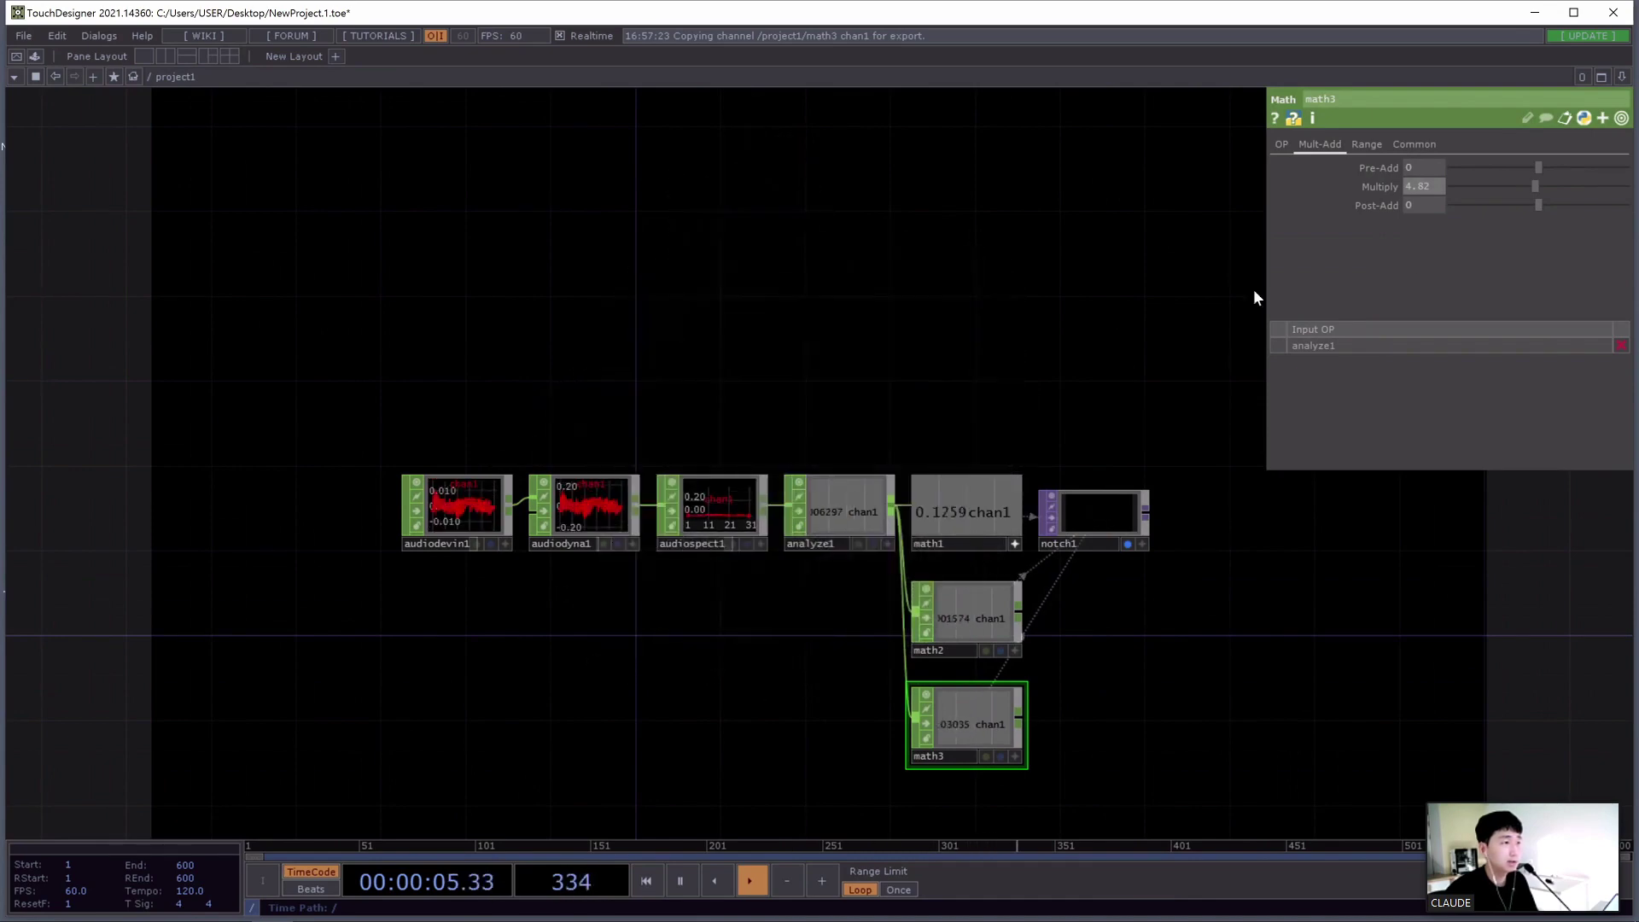
click(1507, 186)
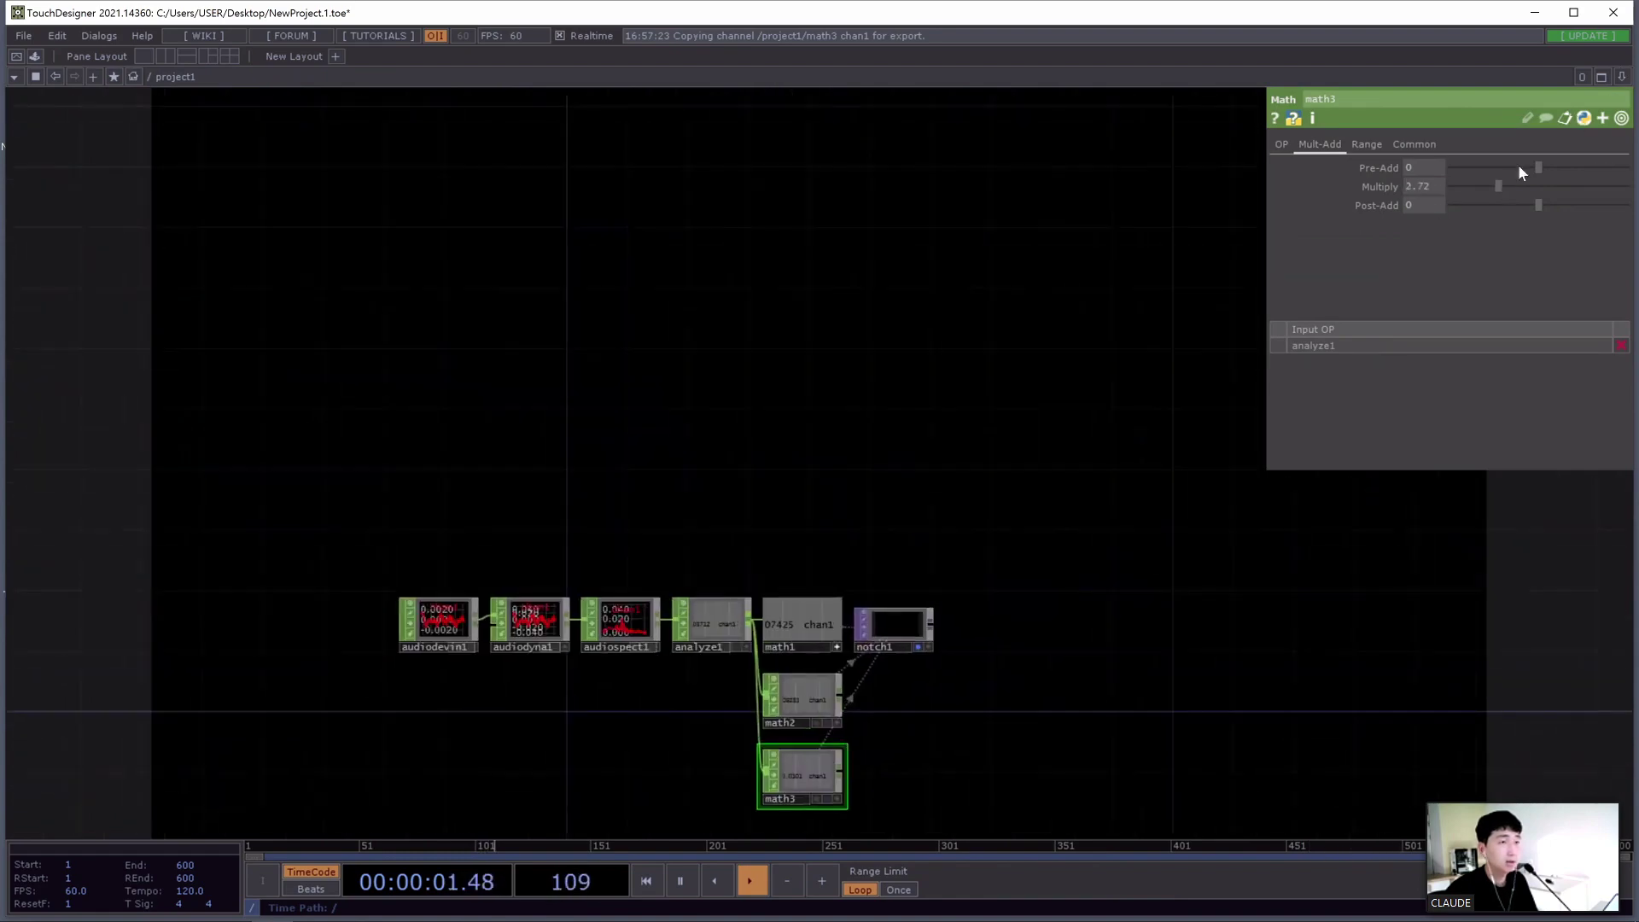
drag(1116, 263, 1252, 198)
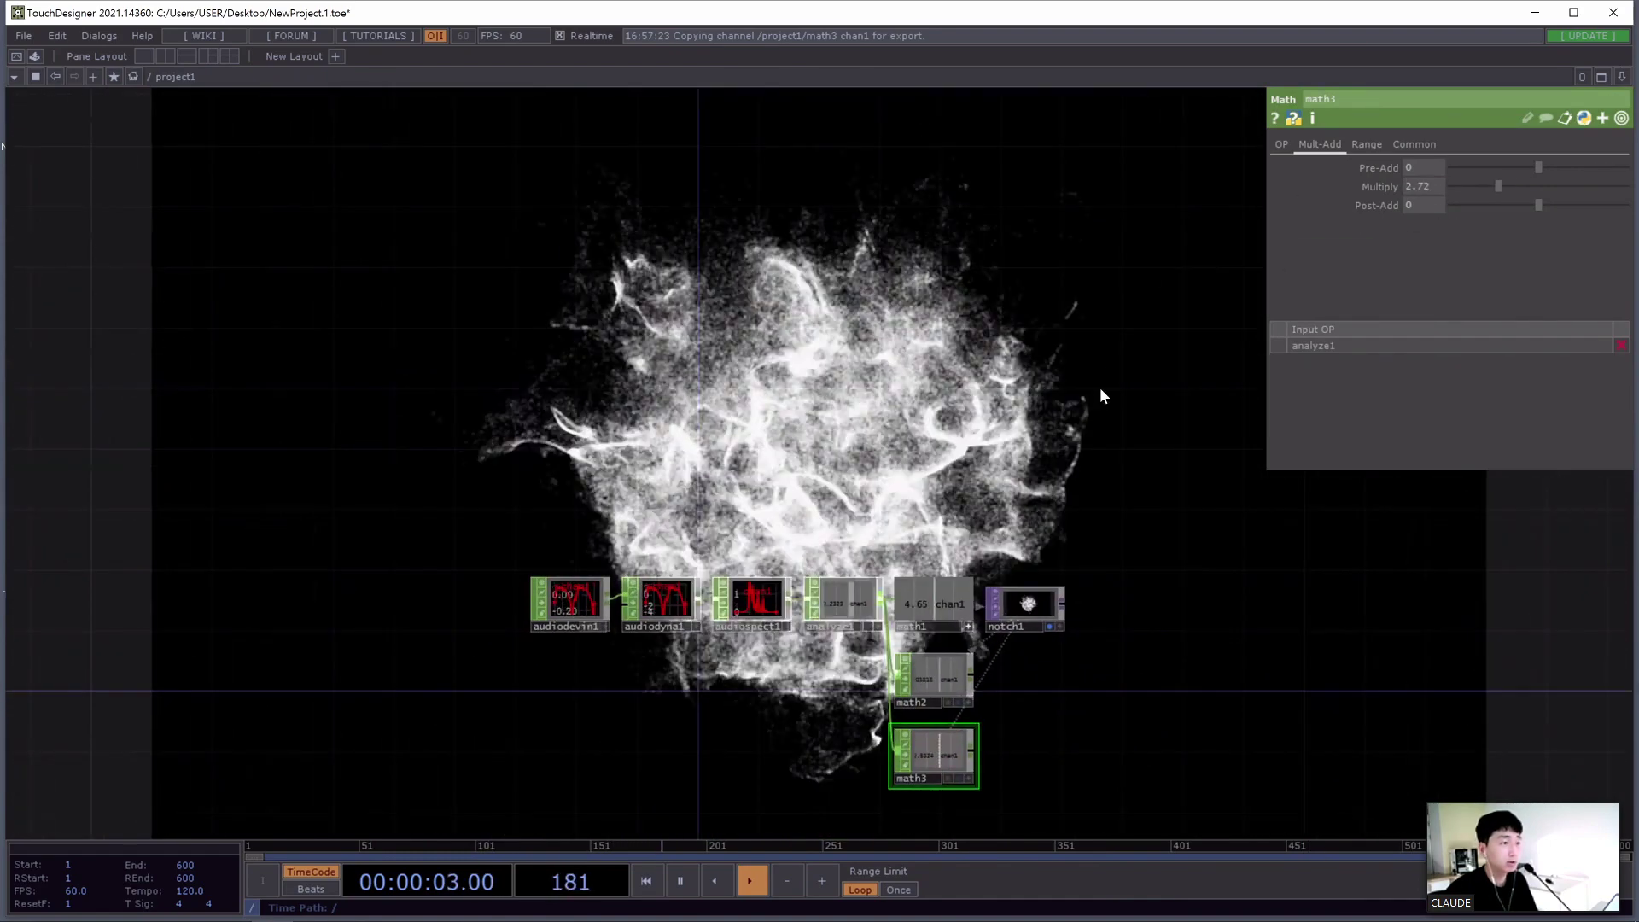
drag(858, 649, 876, 549)
drag(894, 494, 953, 271)
scroll(956, 418, up, 2)
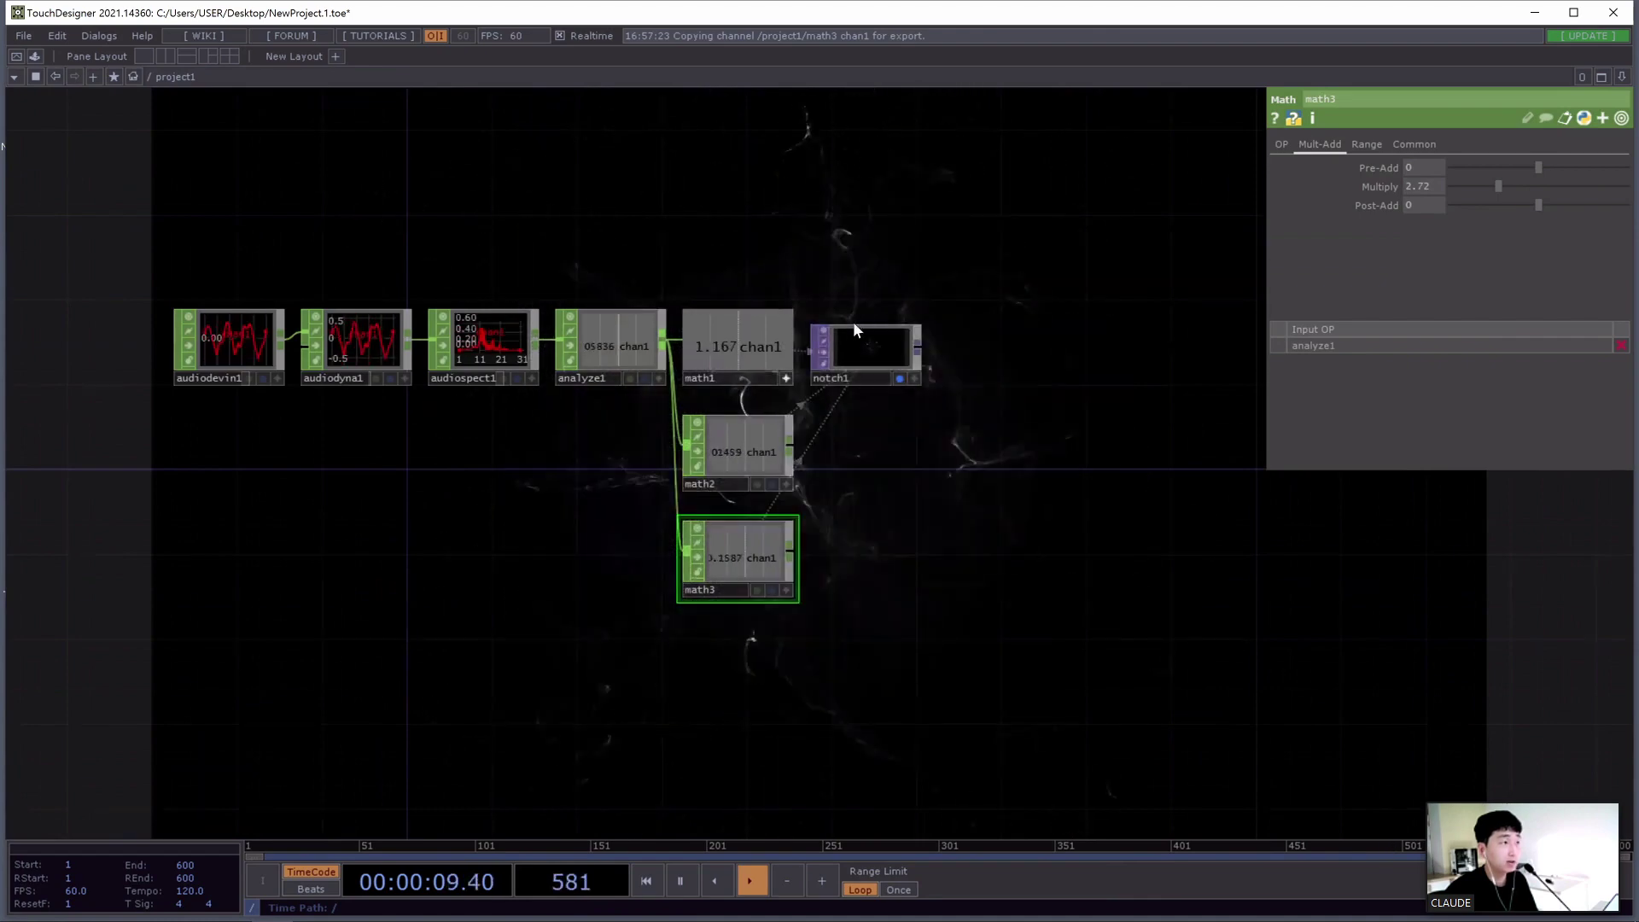
drag(852, 321, 905, 361)
click(917, 389)
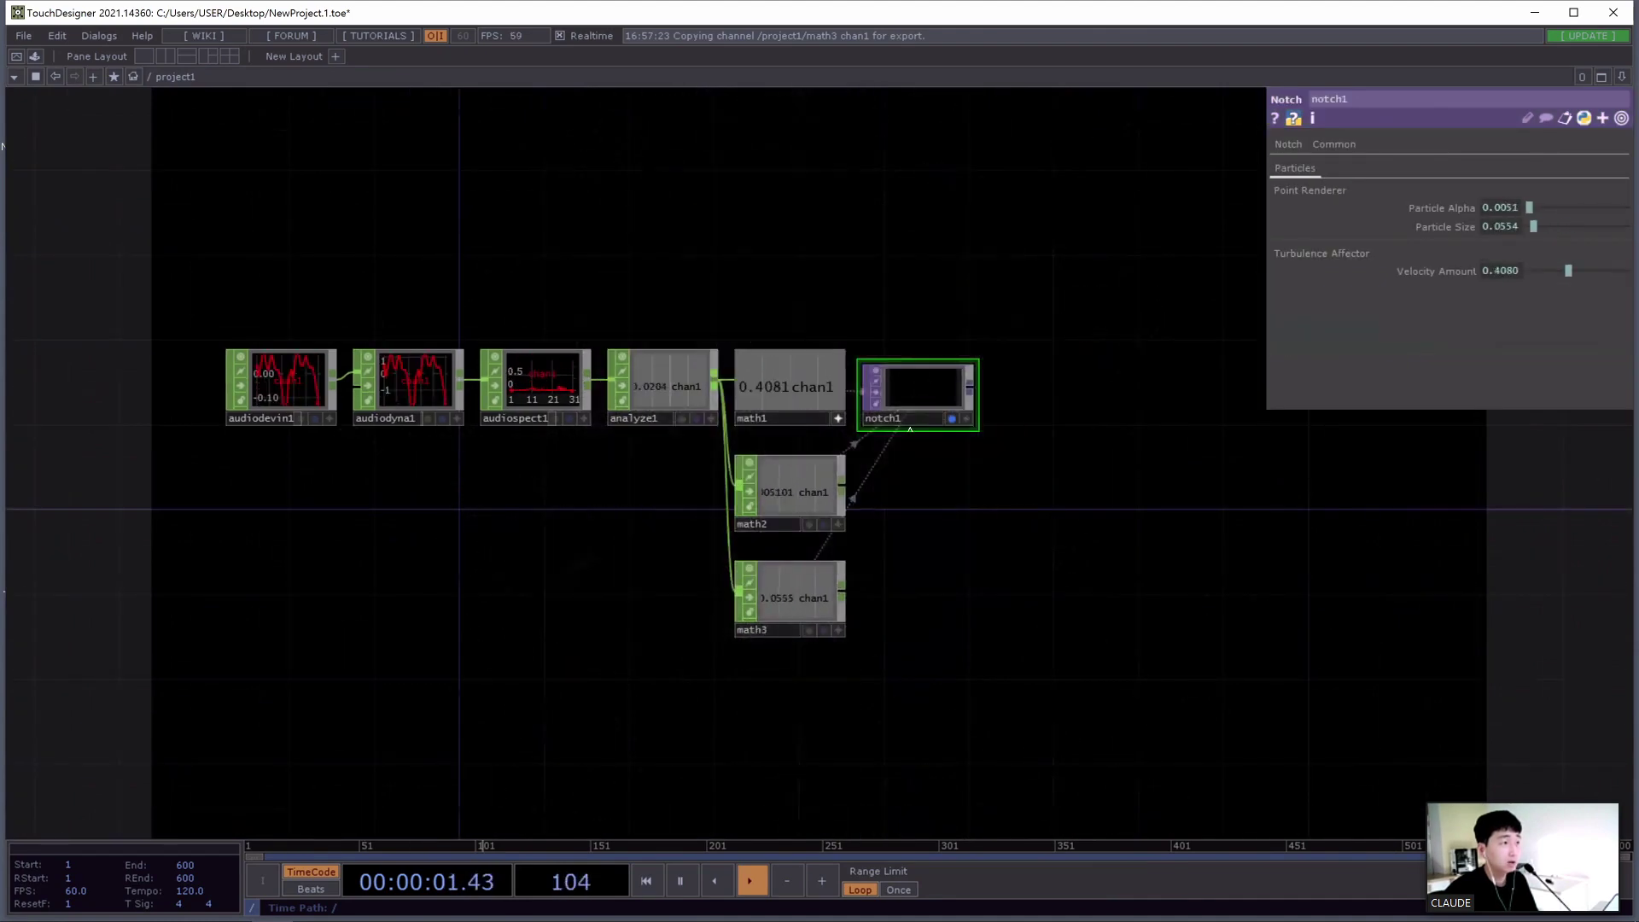
drag(655, 436, 760, 483)
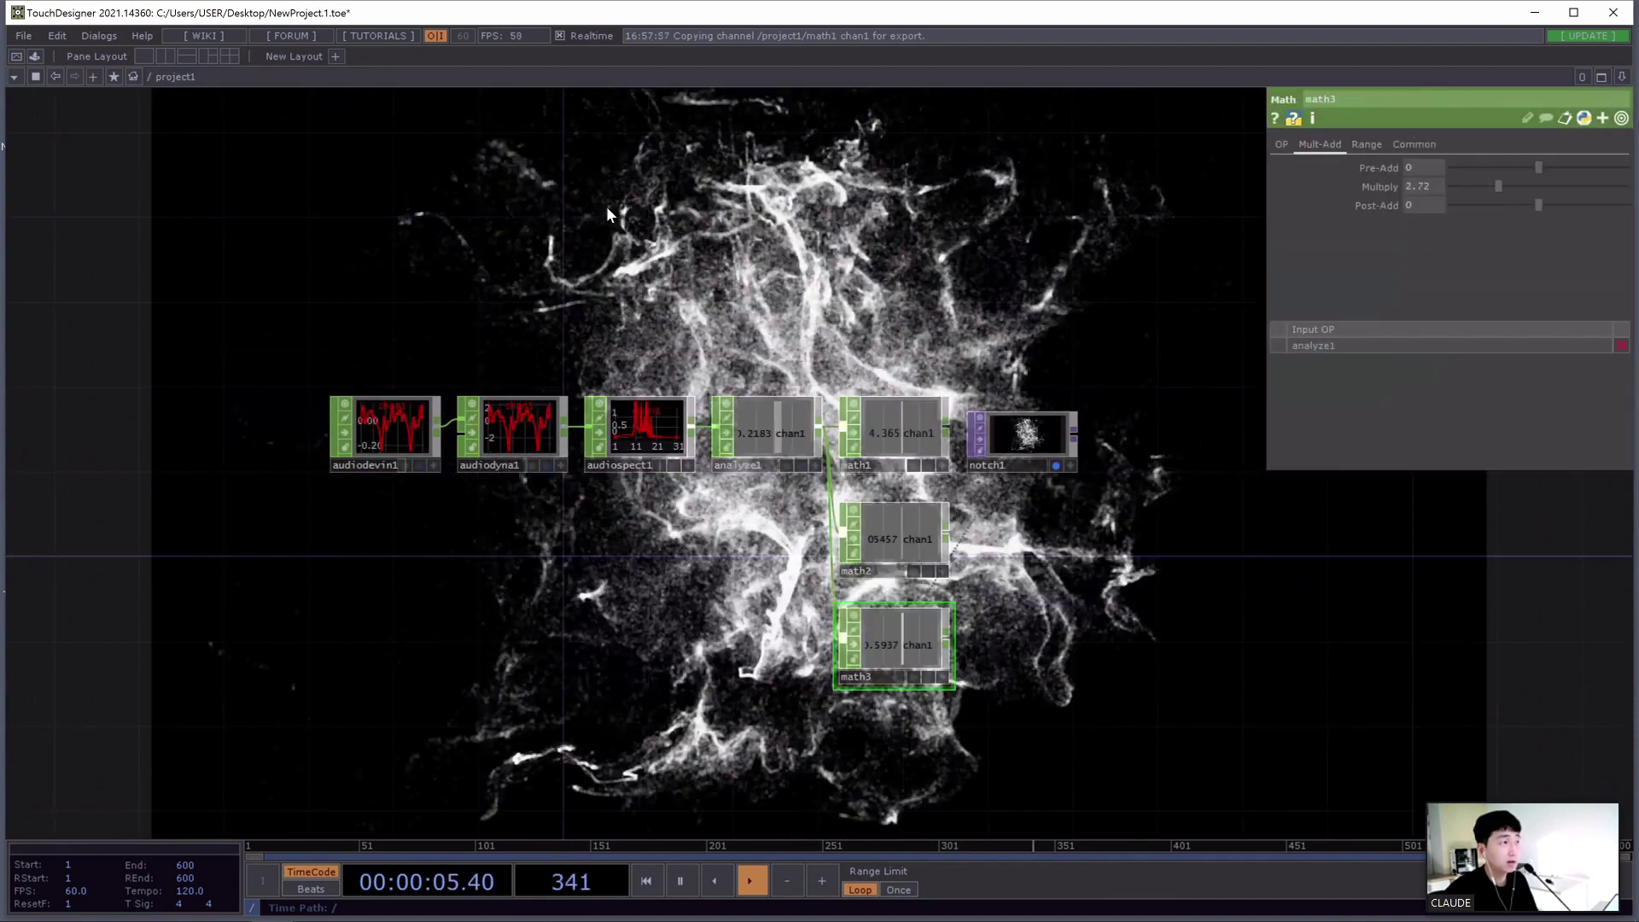
key(Tab)
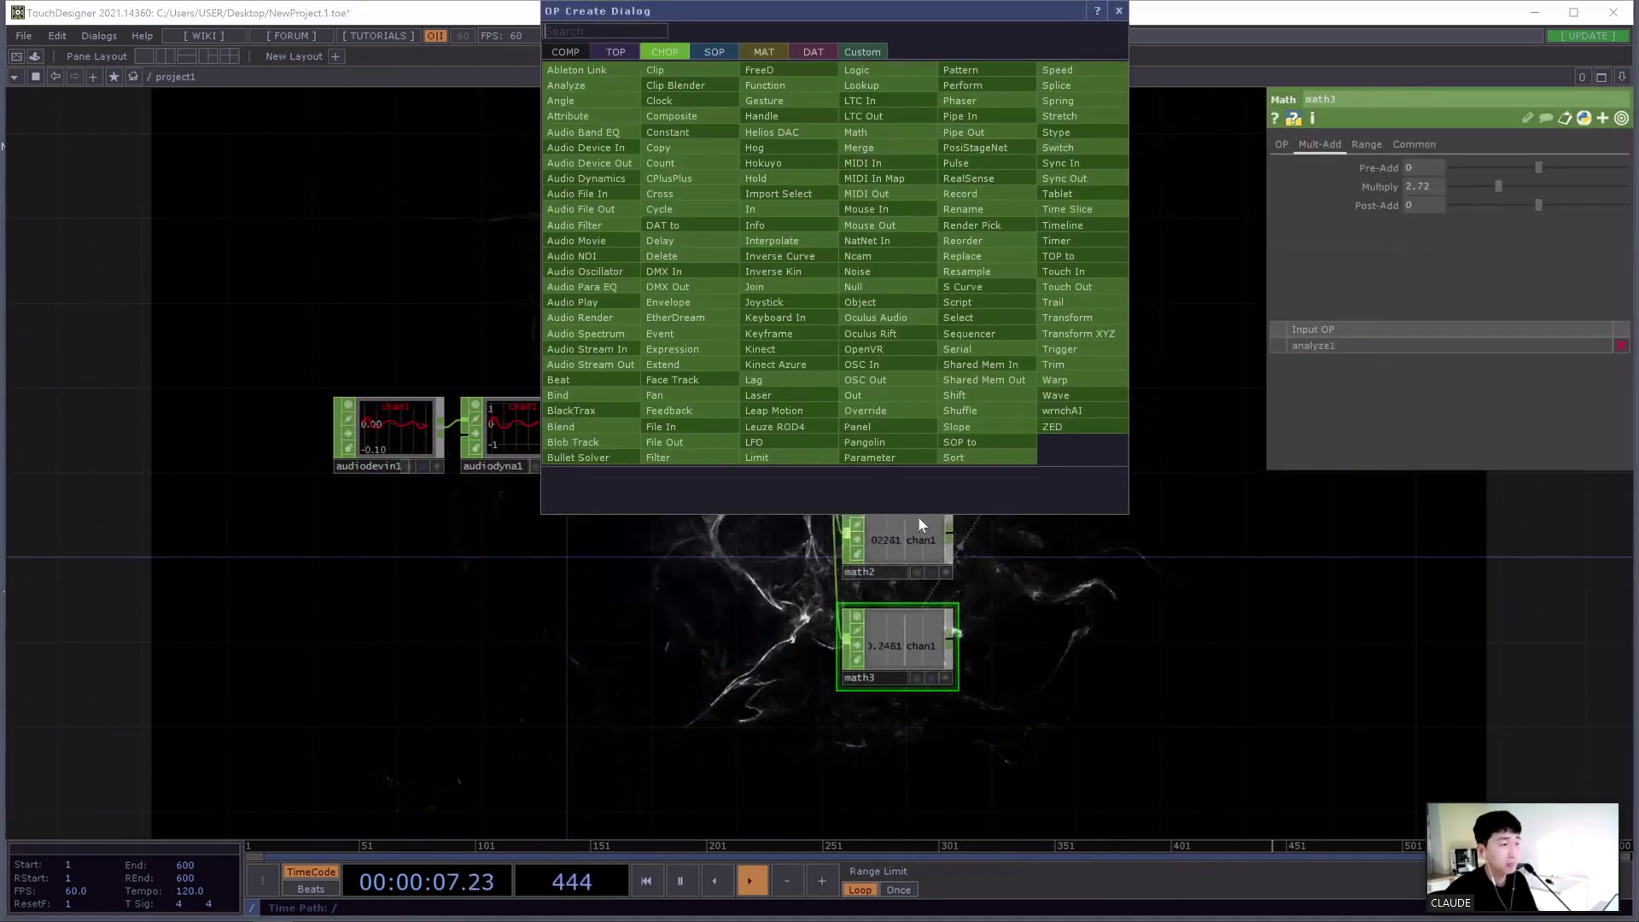
key(Tab)
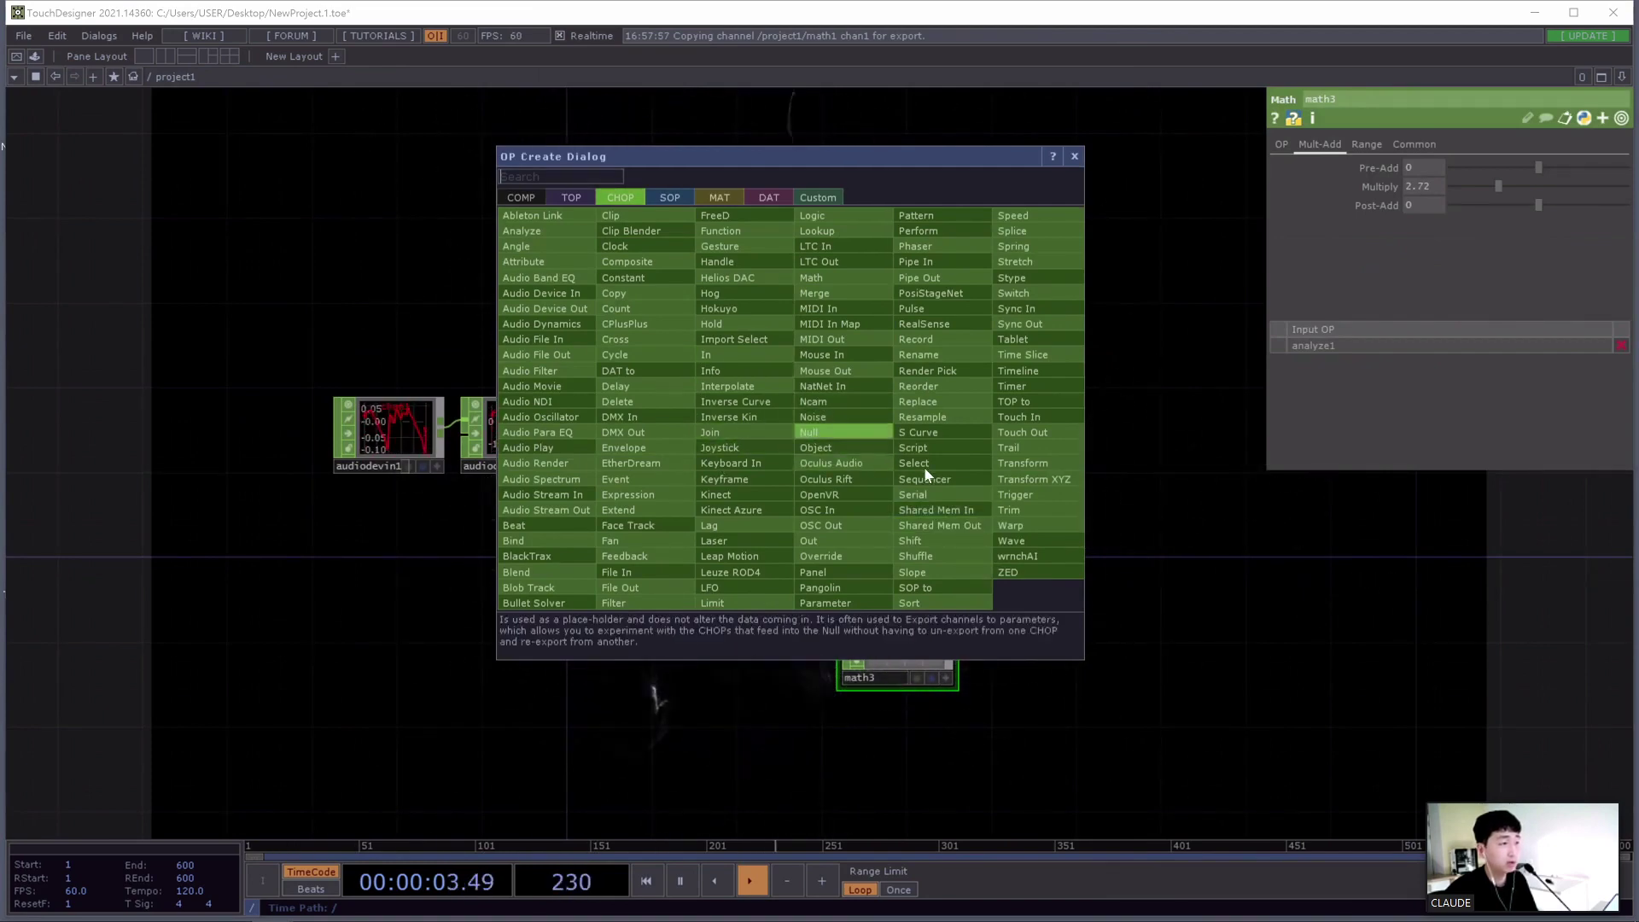
click(1155, 309)
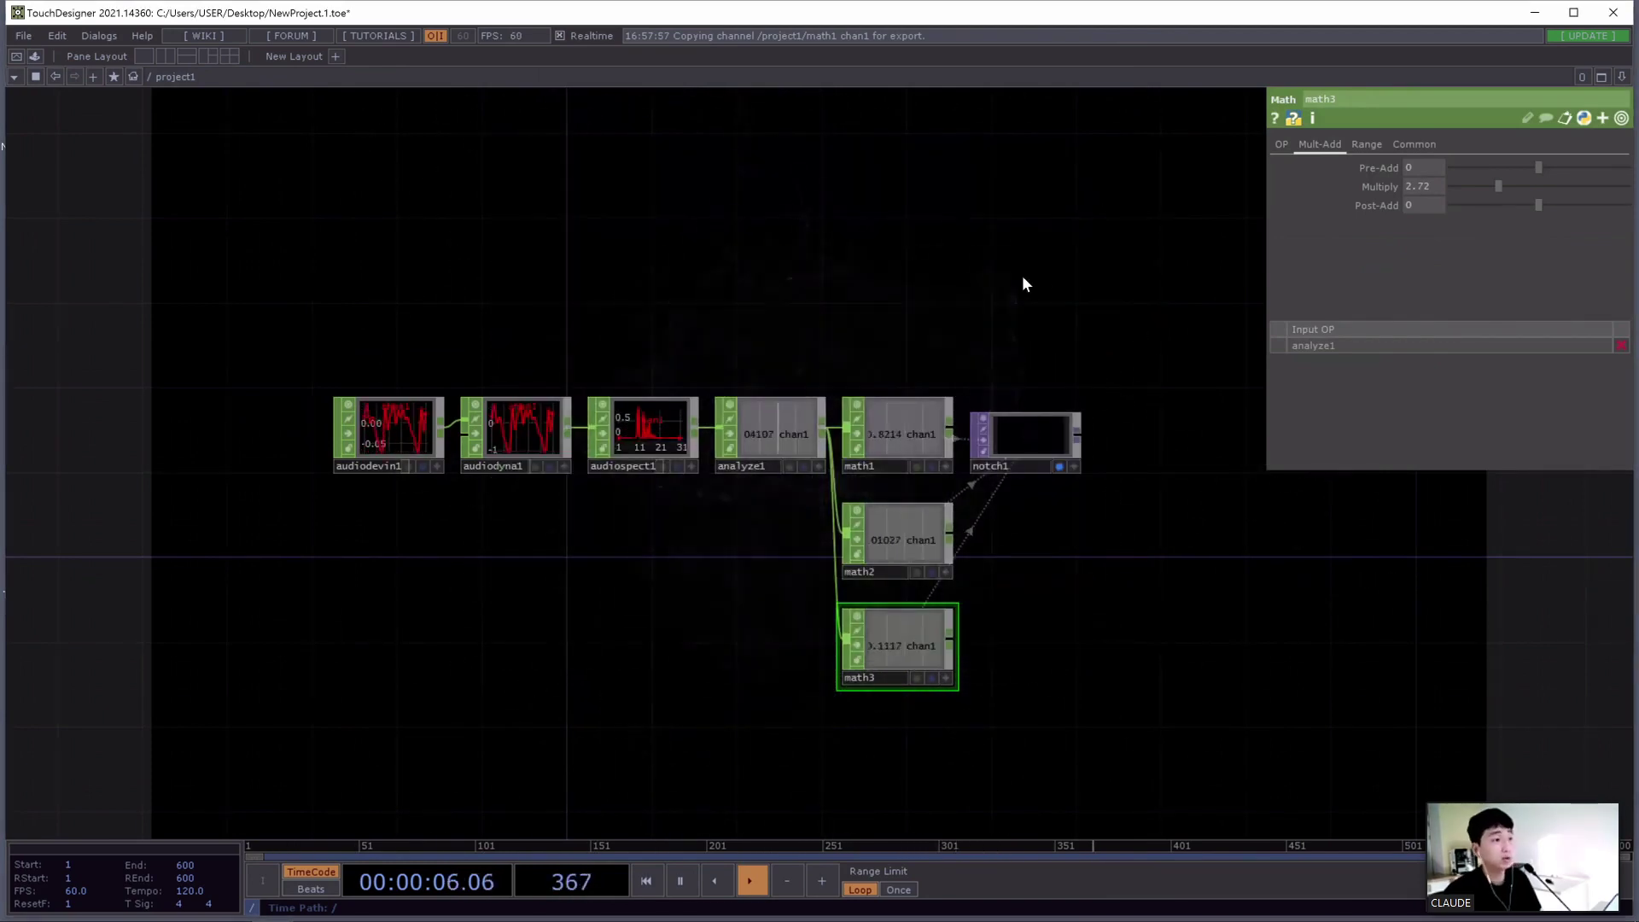
click(1023, 435)
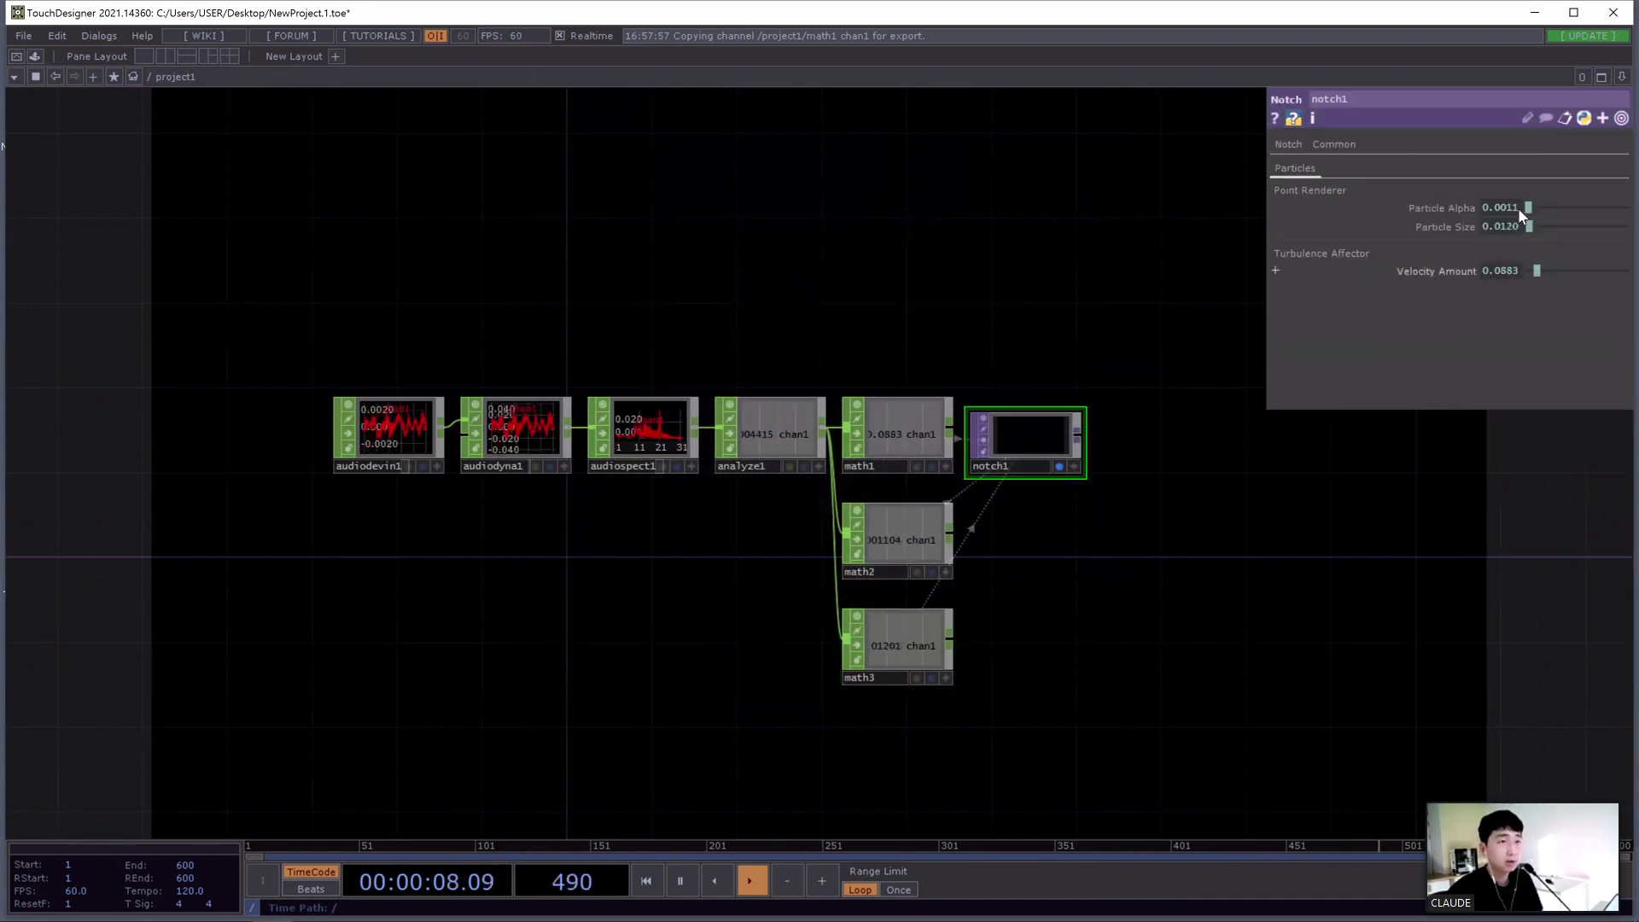
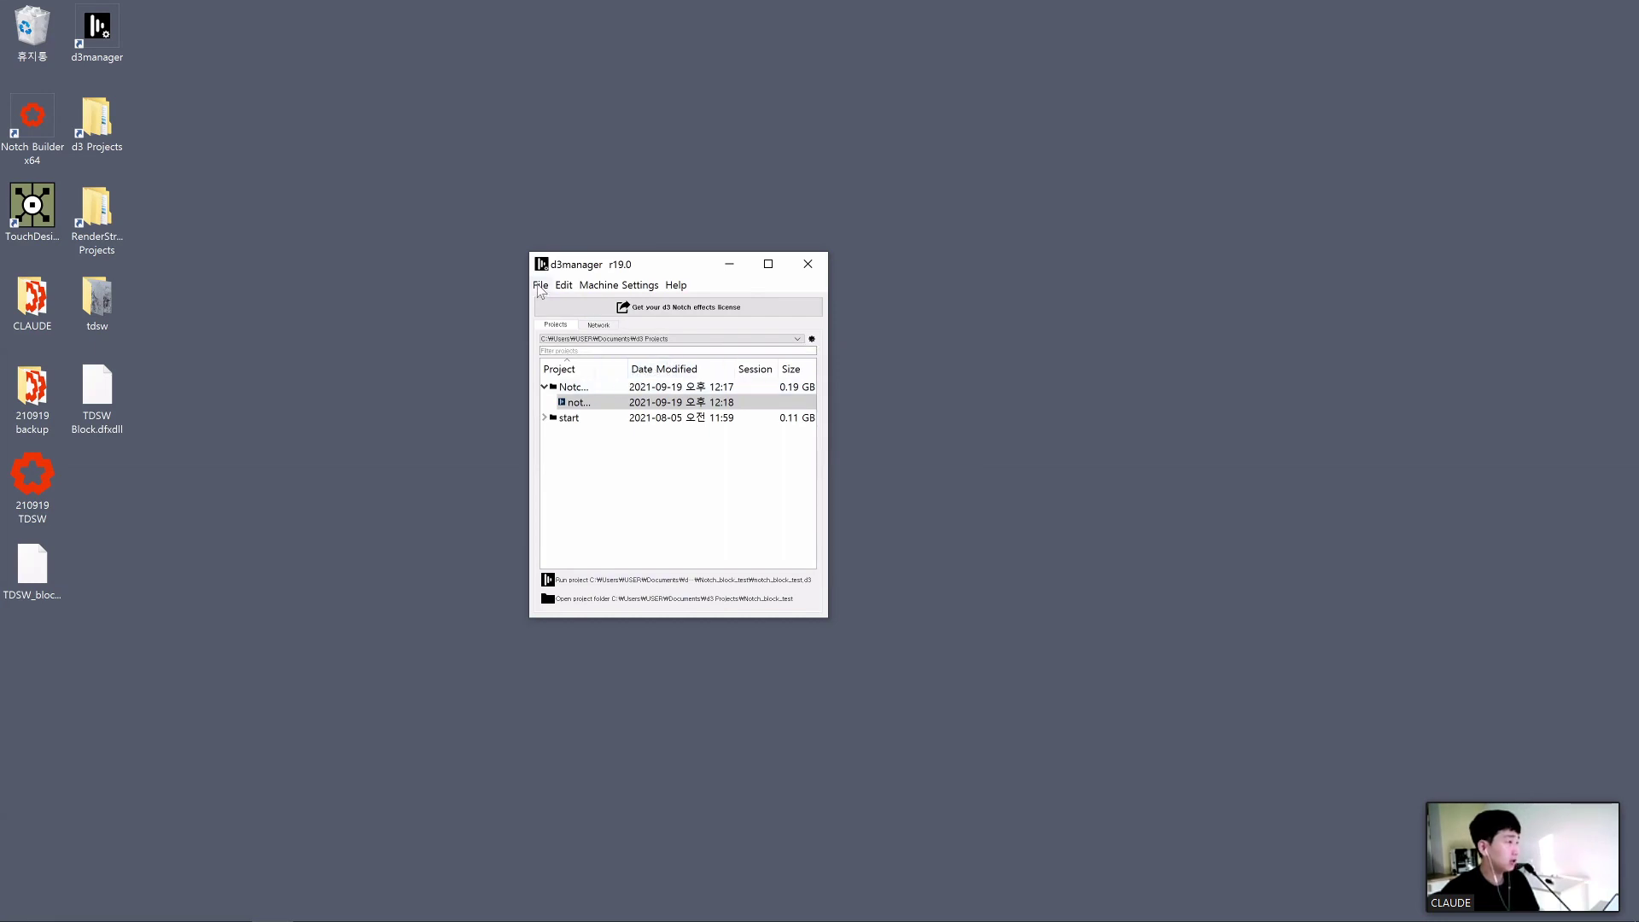
Switch to d3manager, create a new project named TDSW_block_test, and widen the window to fit the full project names
click(541, 286)
click(563, 305)
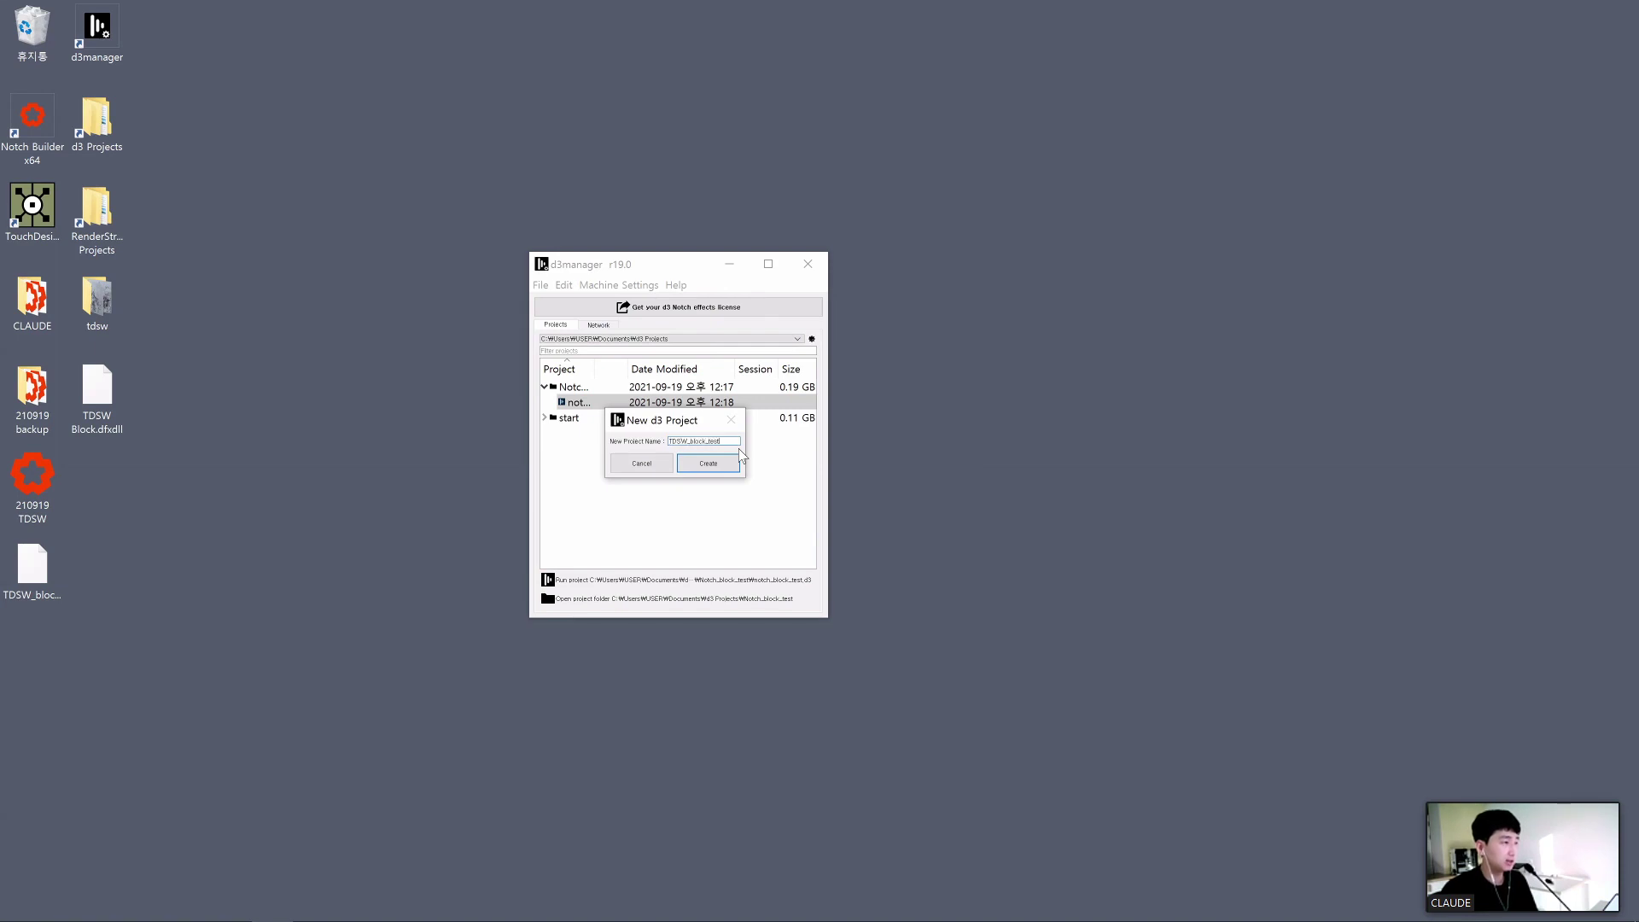
click(708, 465)
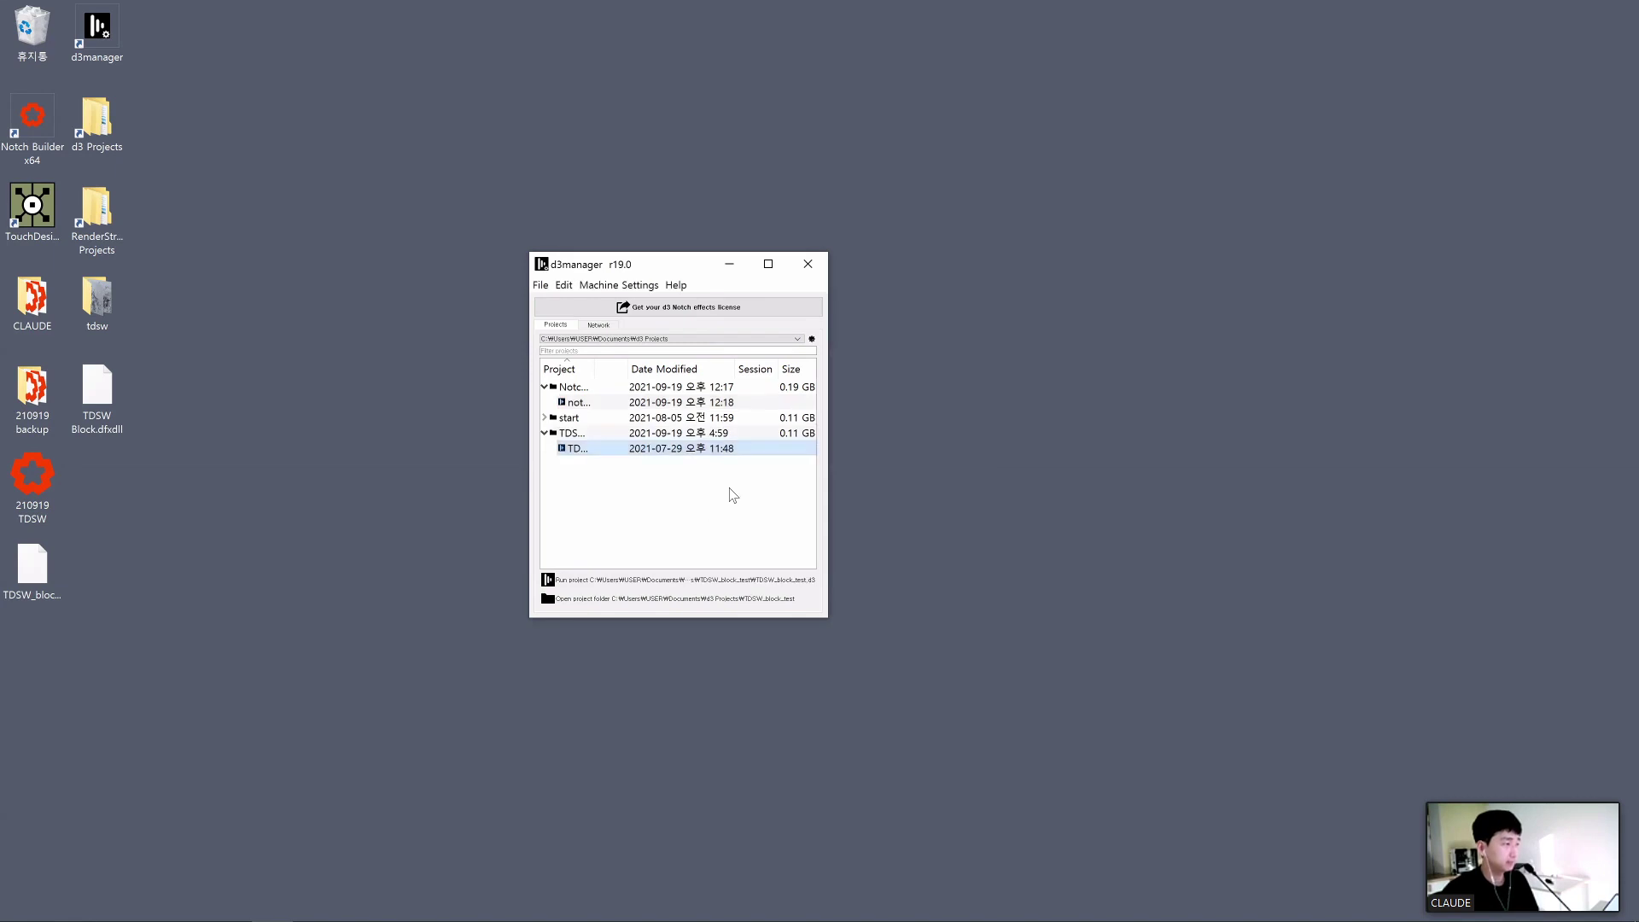
drag(829, 451, 1027, 449)
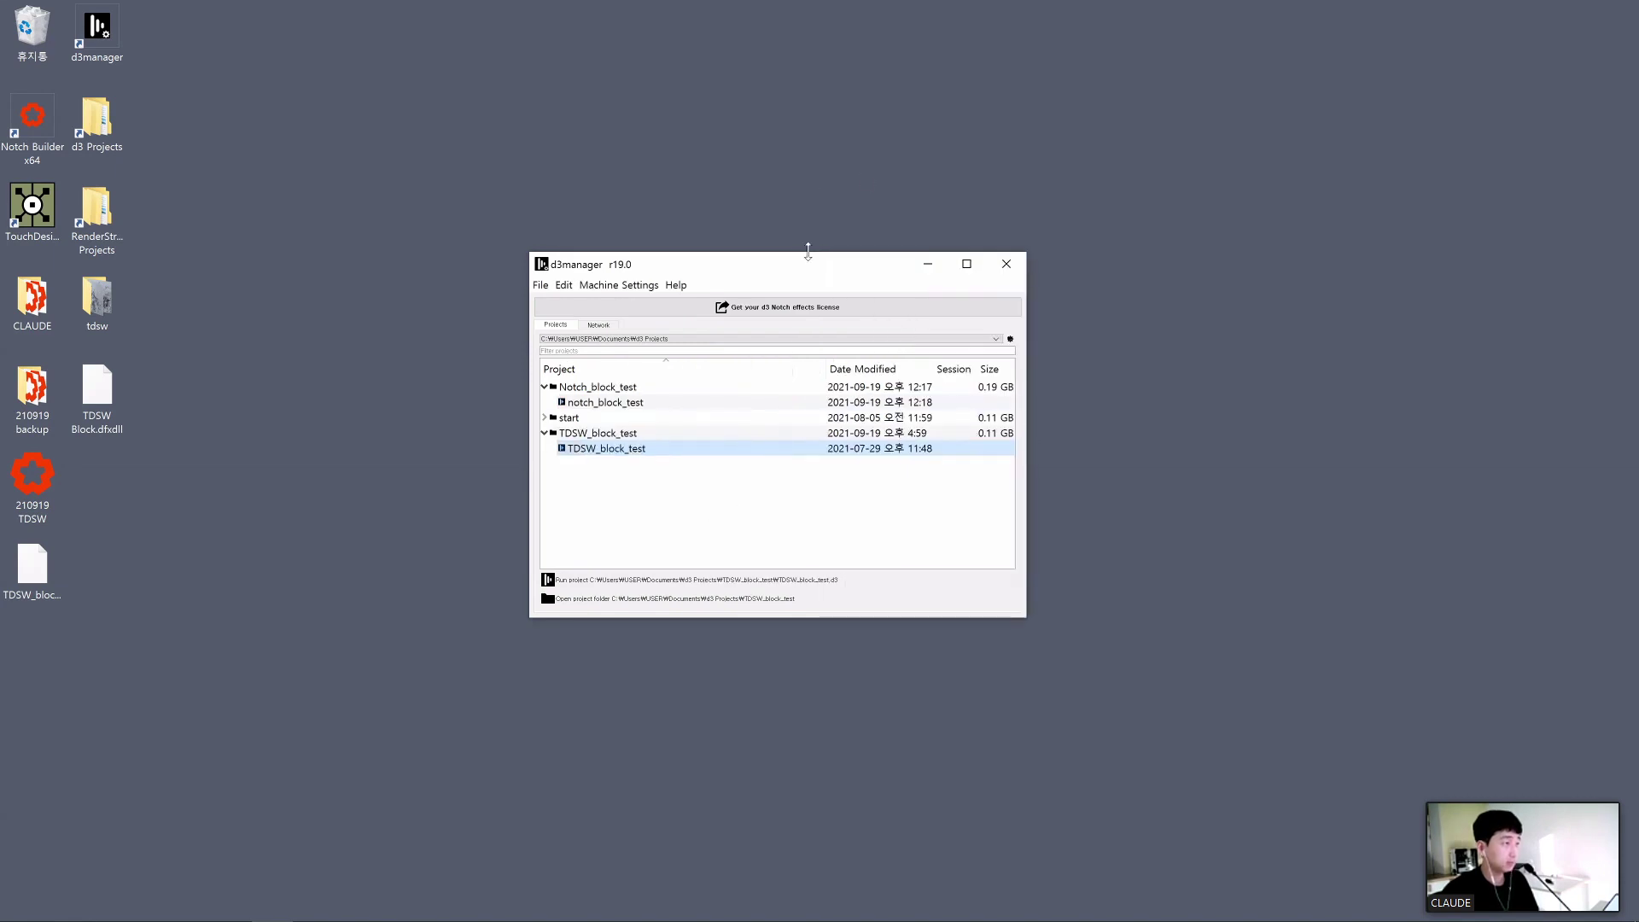
Make the d3manager window taller, move it up, and copy the TDSW_block_test.dfxdll file on the desktop
drag(807, 251, 849, 53)
drag(677, 63, 729, 129)
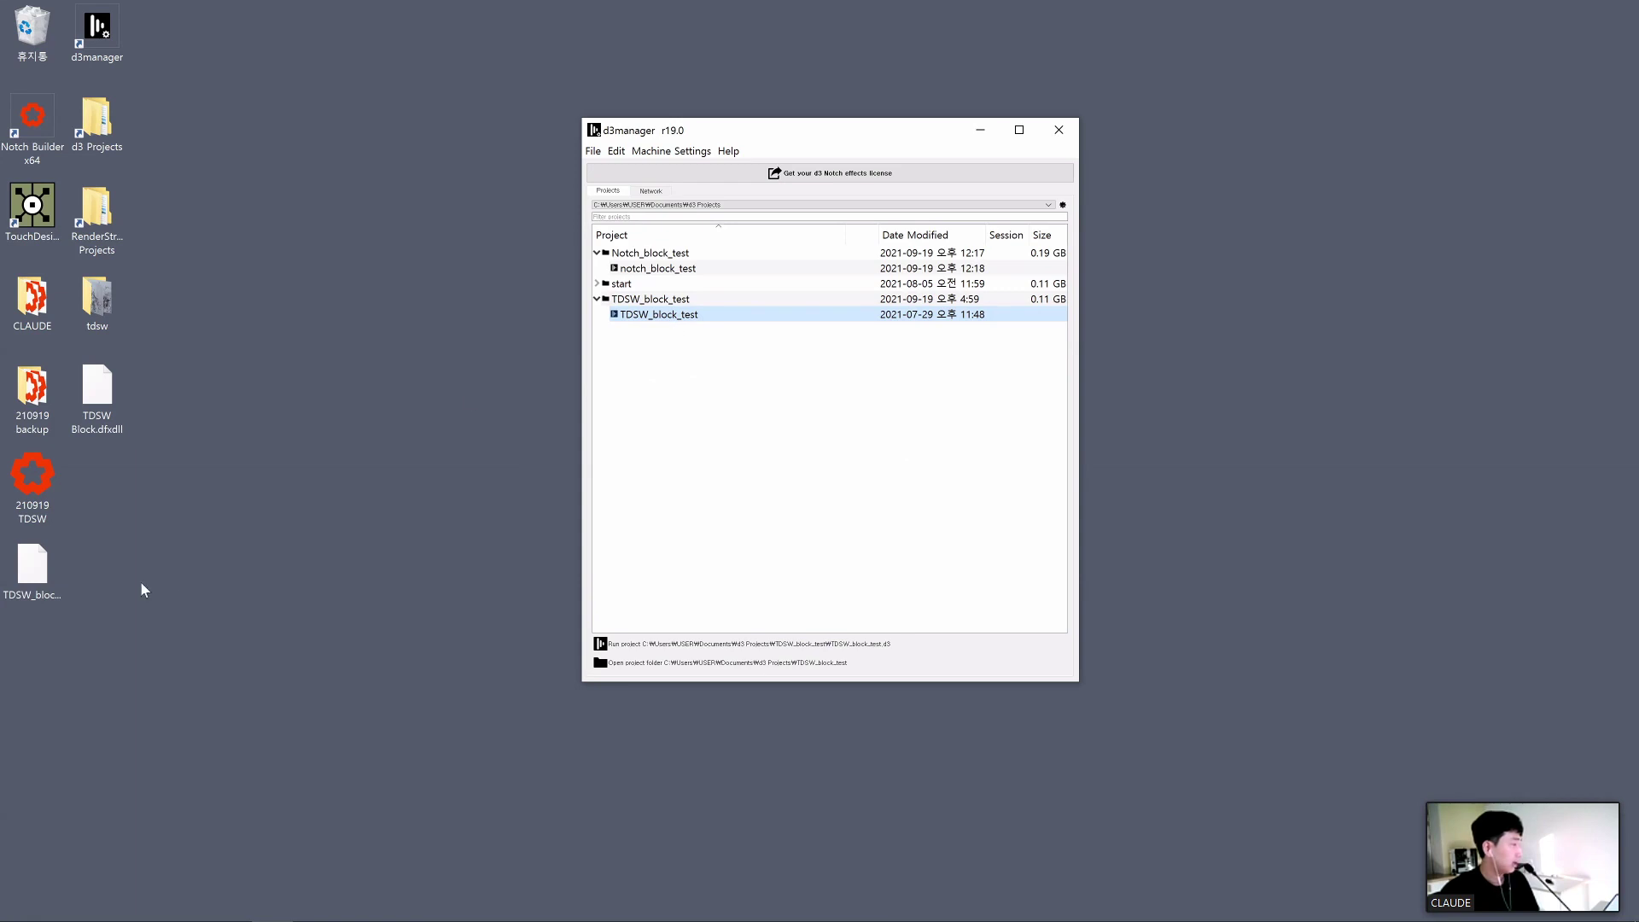
click(45, 577)
right_click(48, 570)
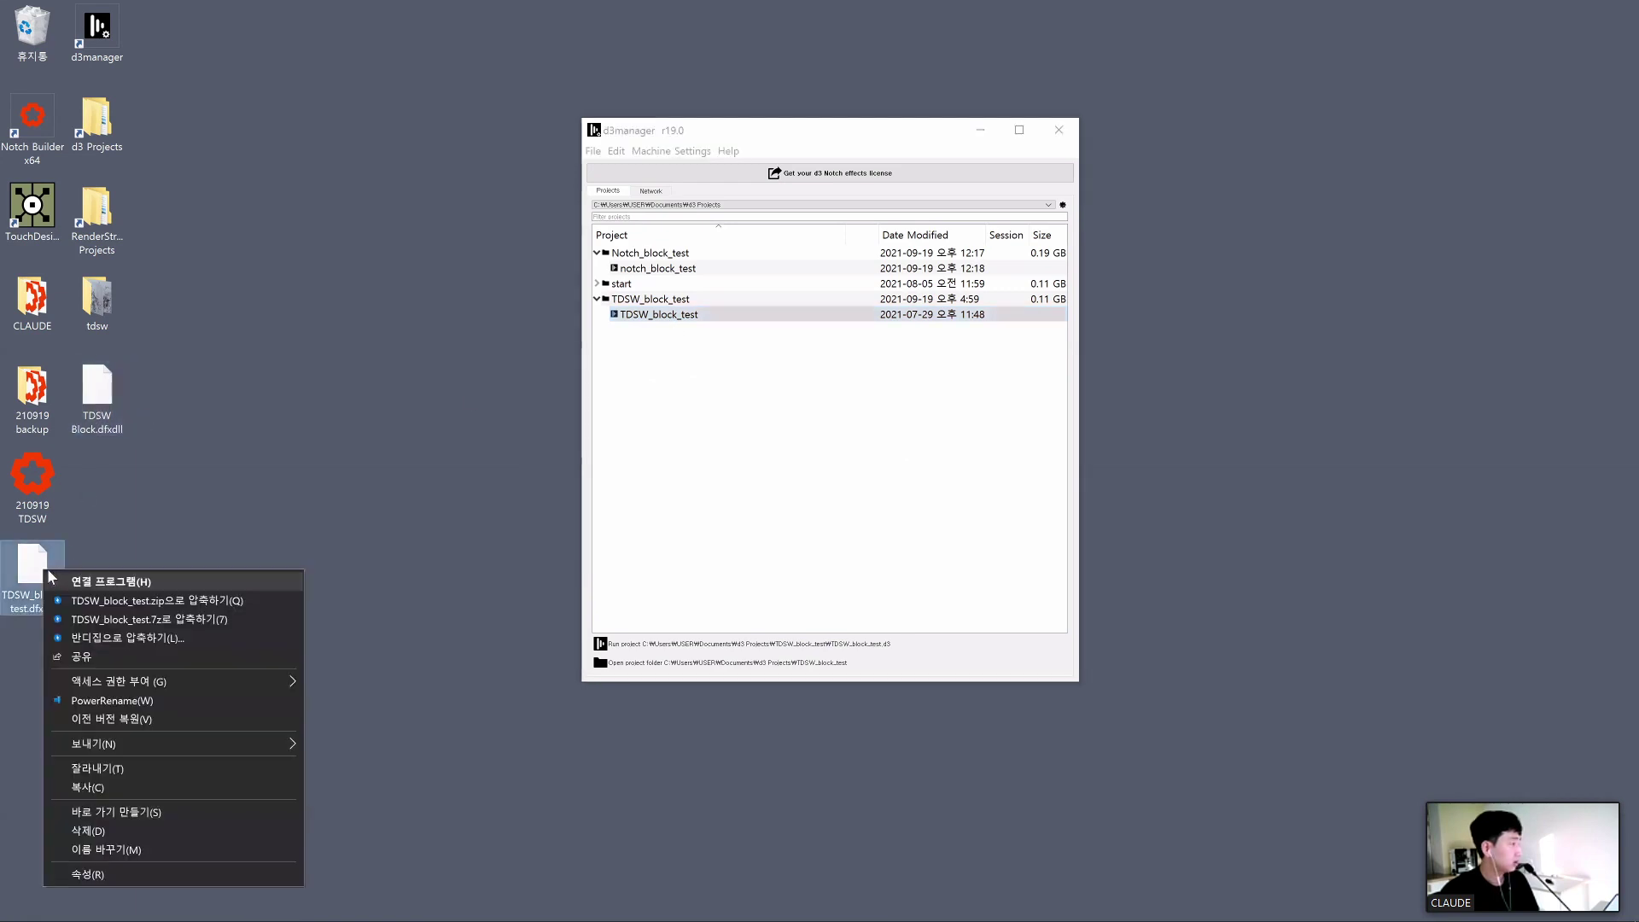
click(59, 532)
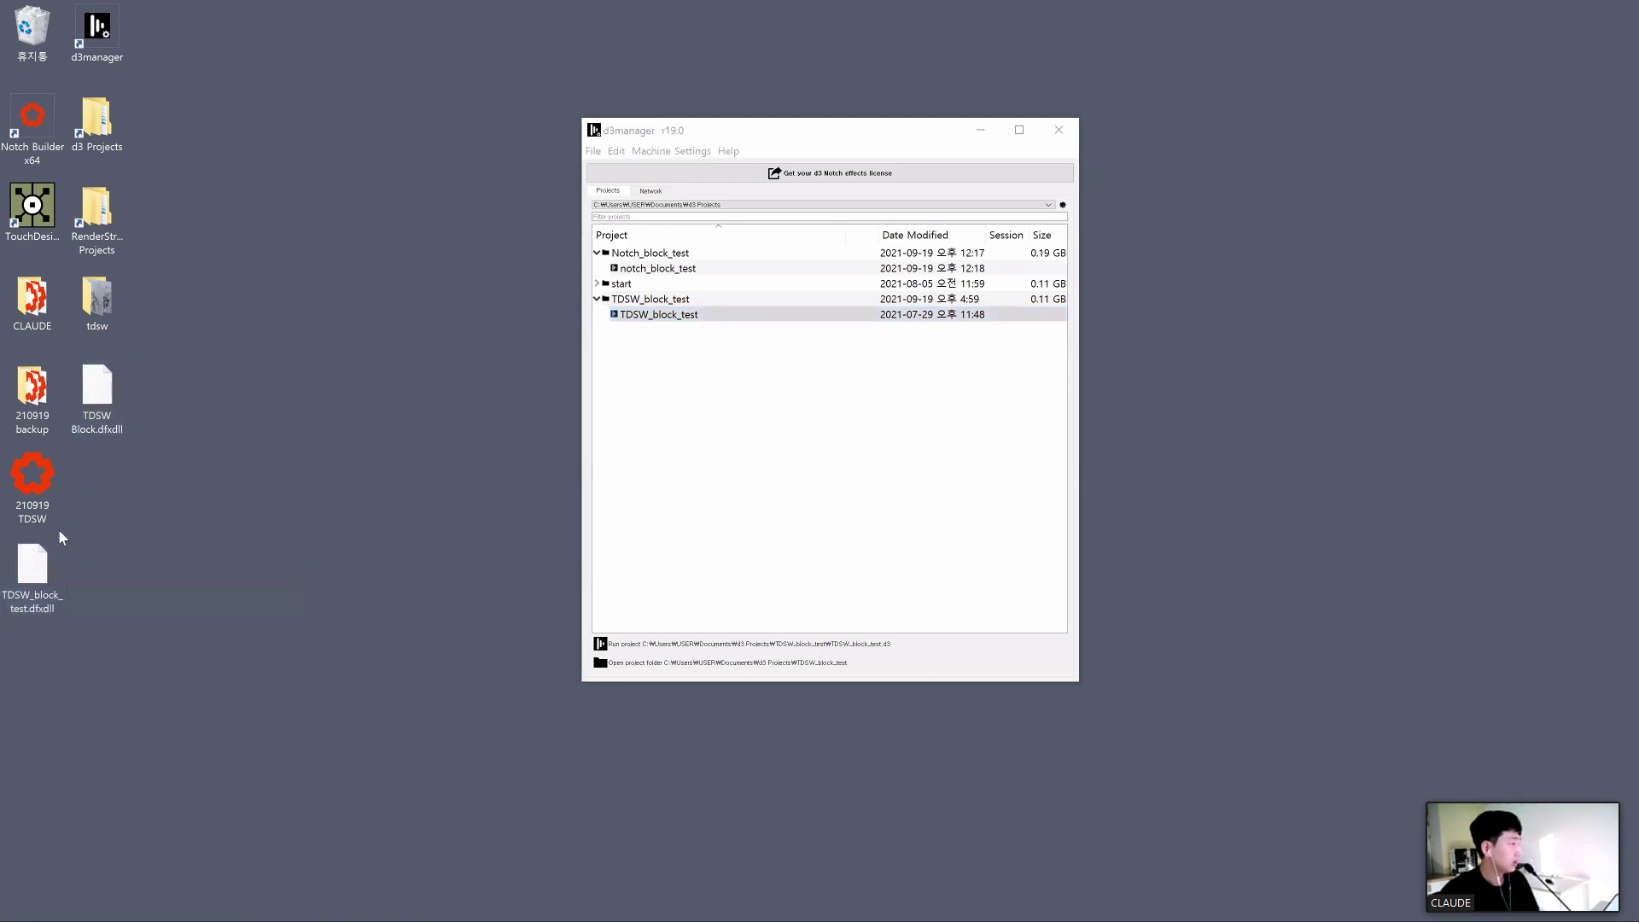
click(45, 602)
click(92, 624)
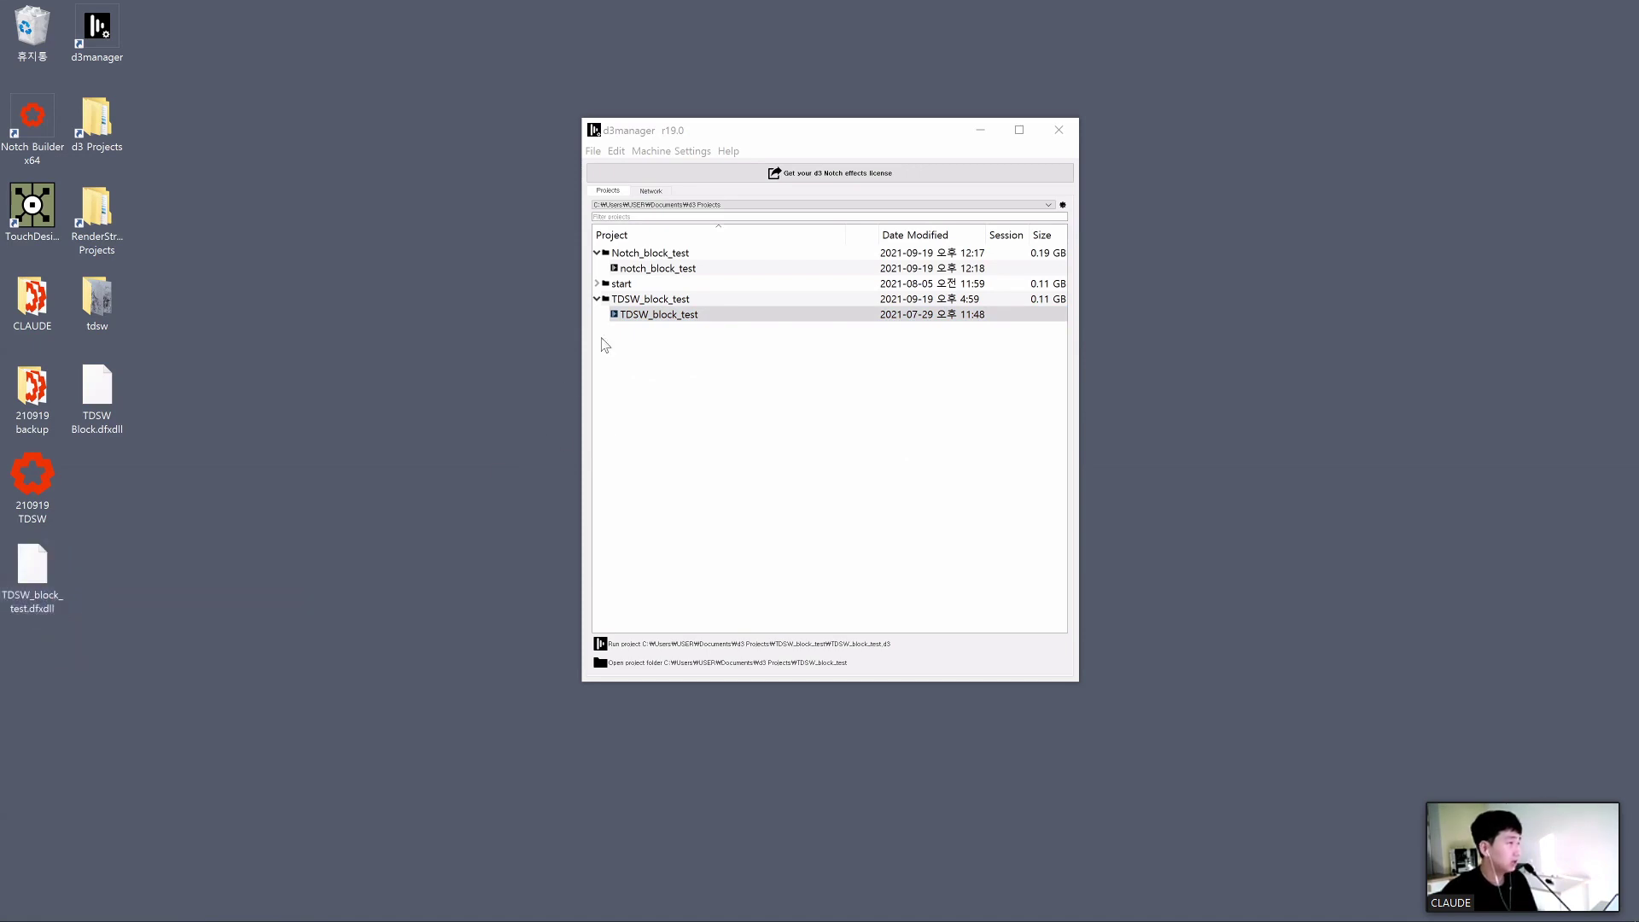
Open the TDSW_block_test project's folder and go to its objects\NotchFile subfolder
right_click(633, 319)
click(605, 353)
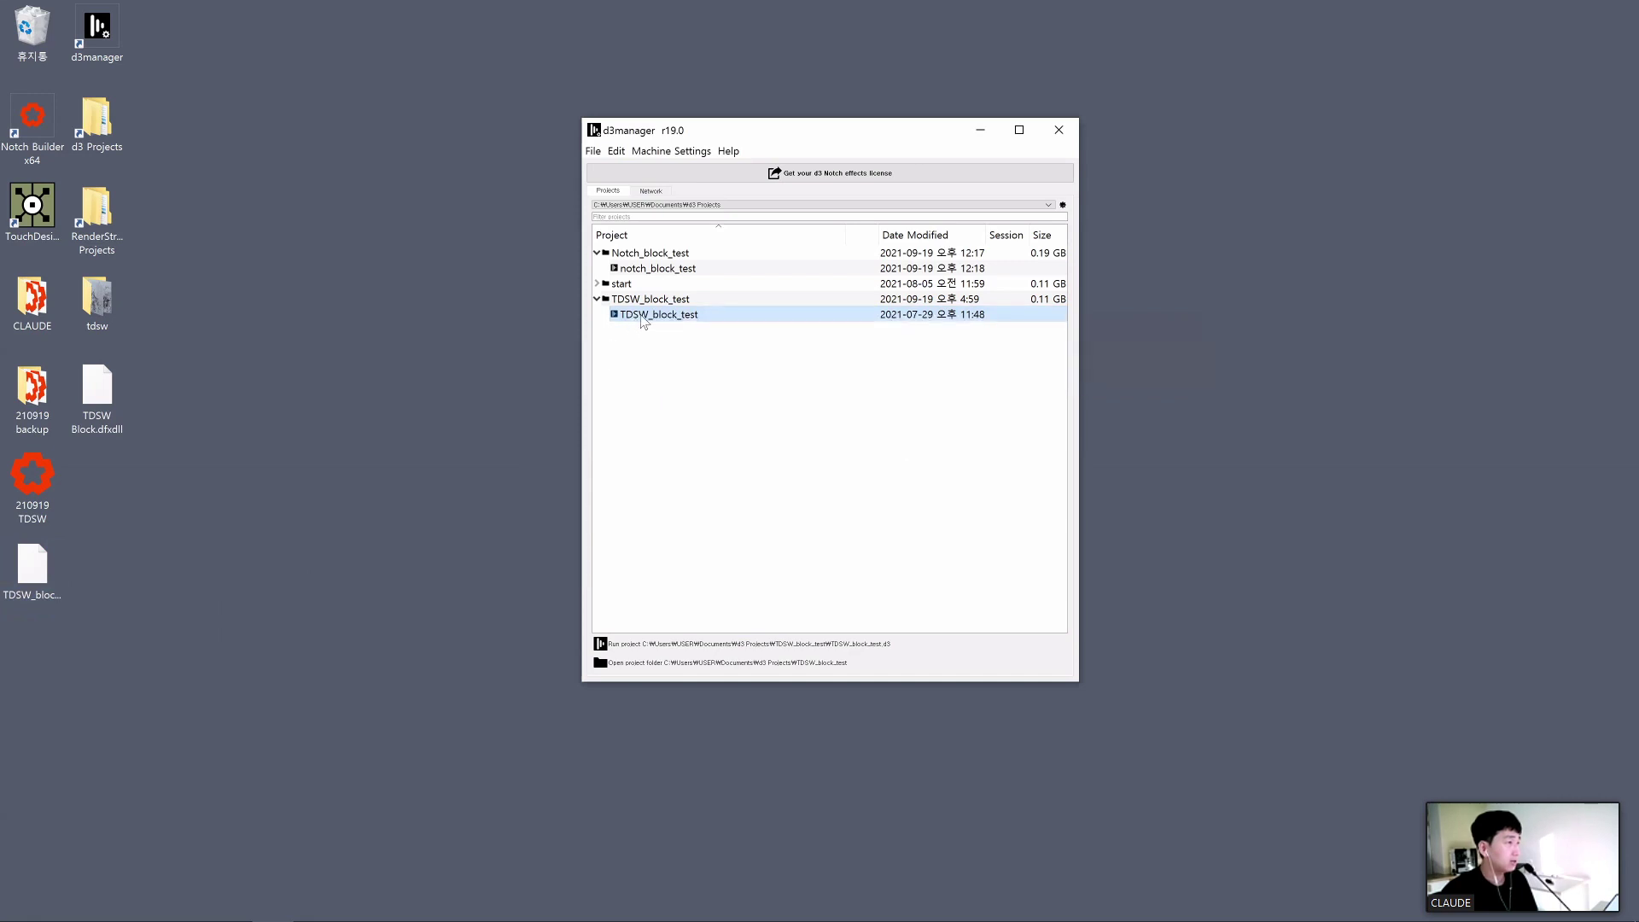
right_click(635, 322)
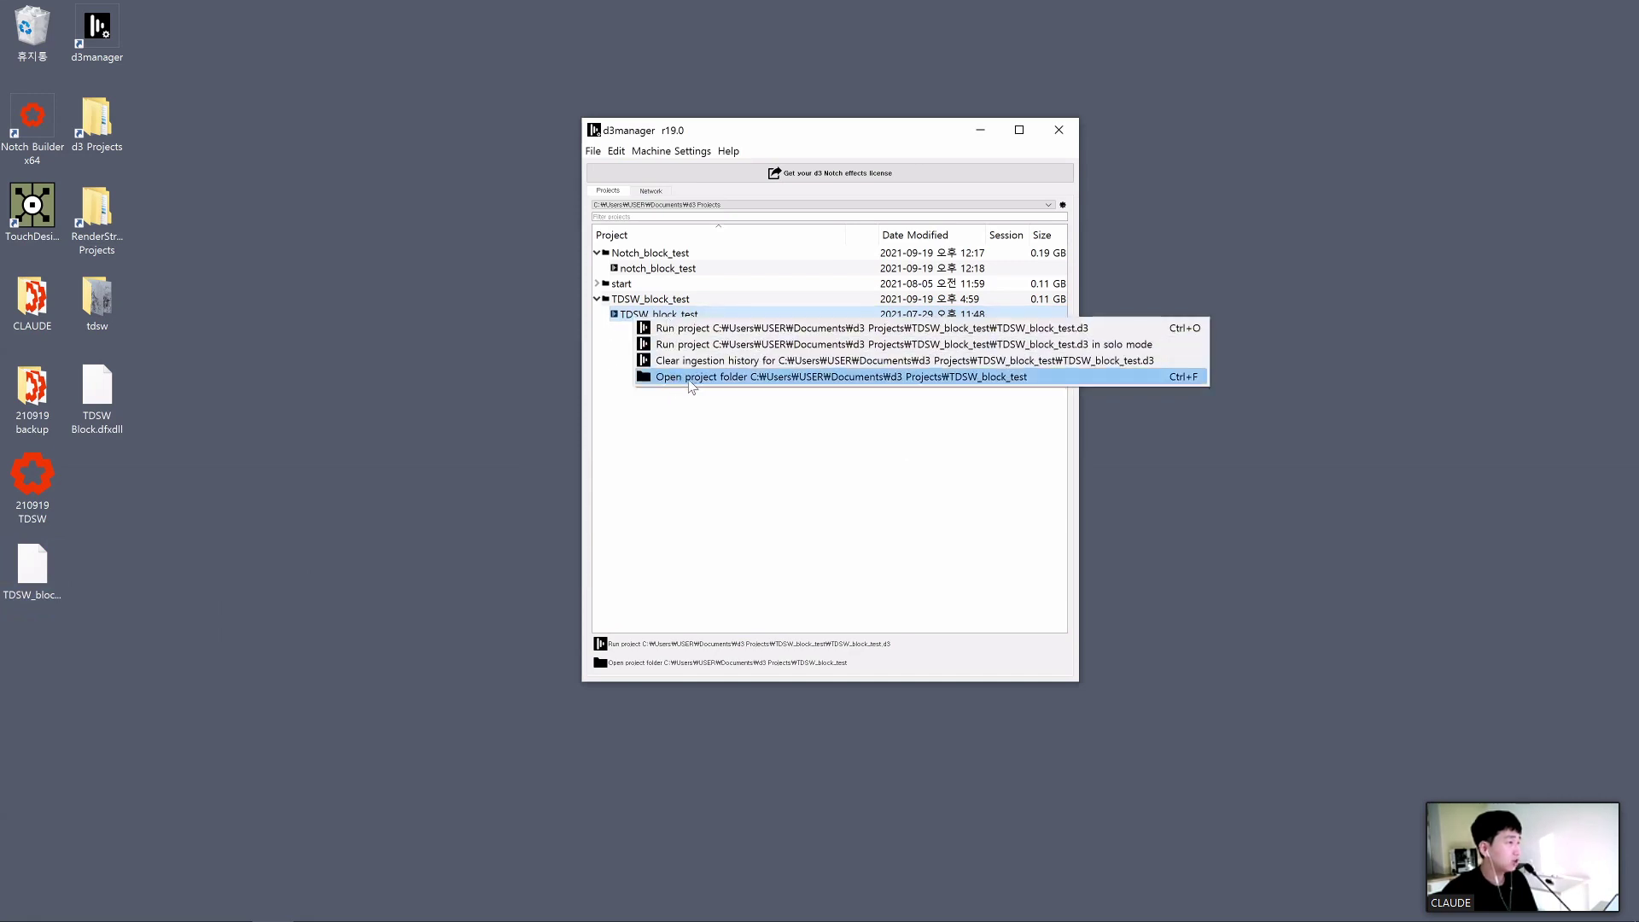
click(842, 377)
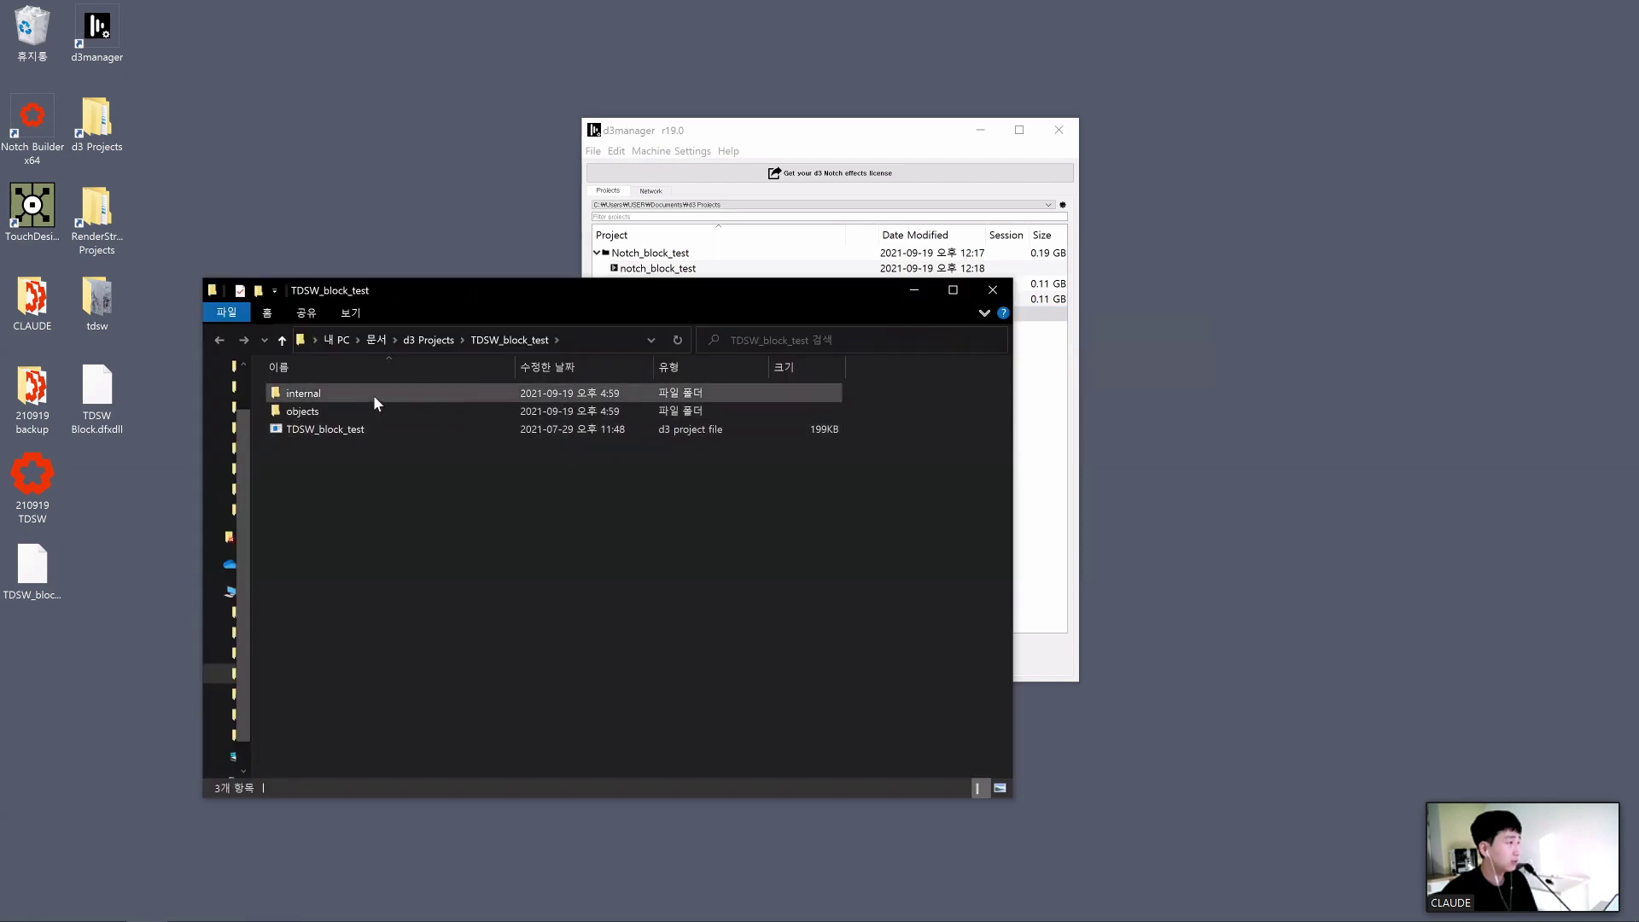
mouse_move(334, 404)
double_click(299, 412)
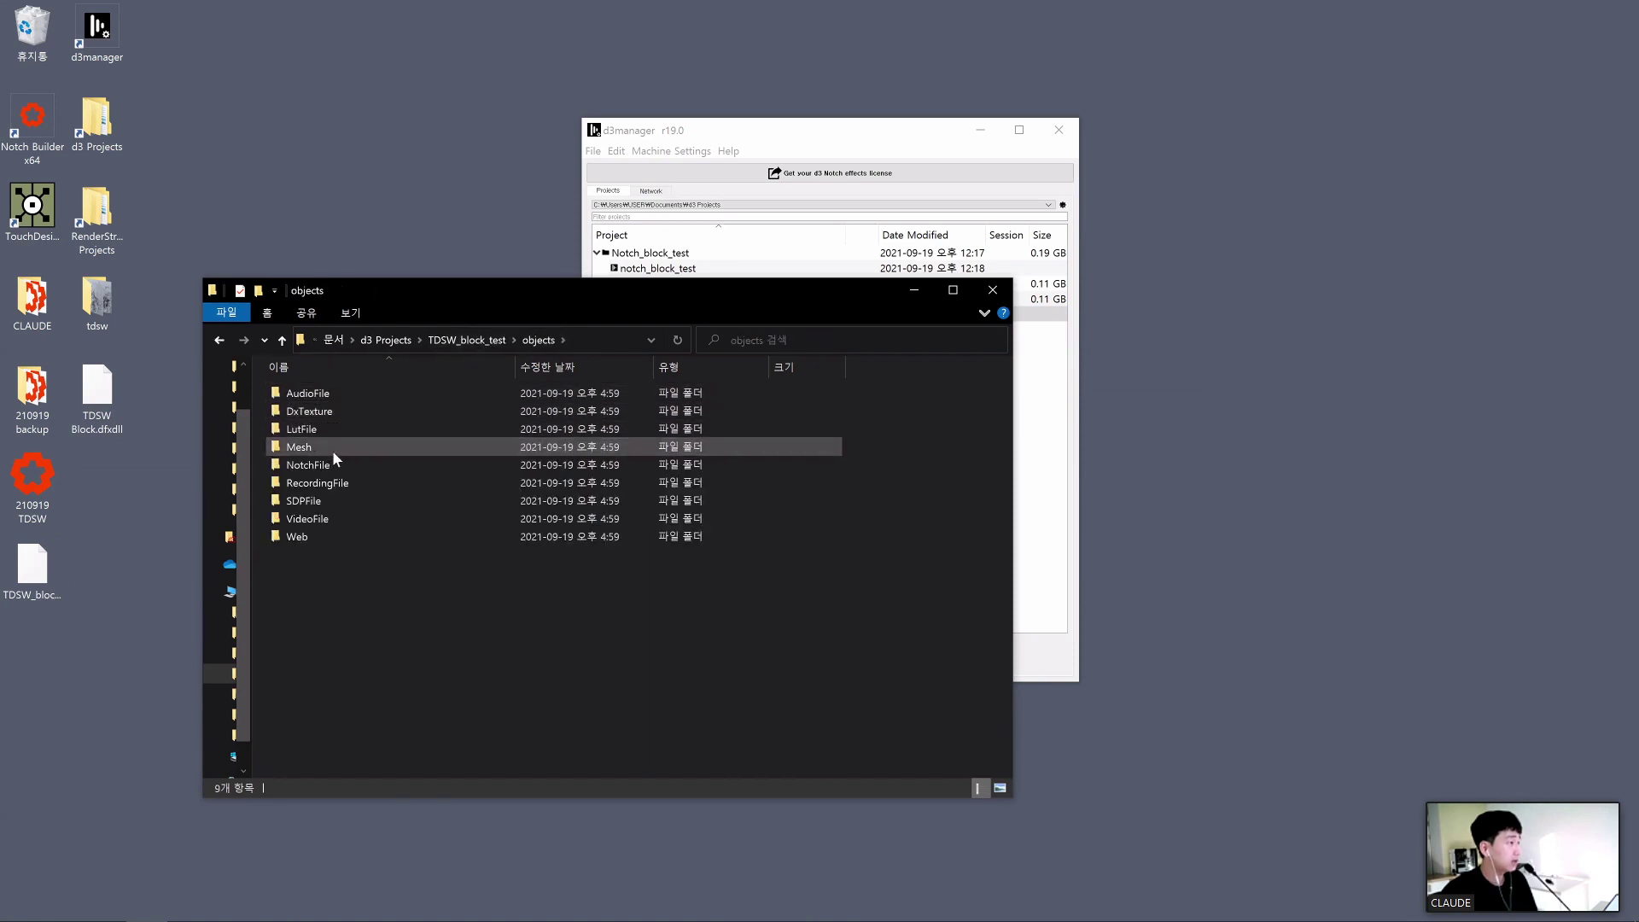
double_click(323, 470)
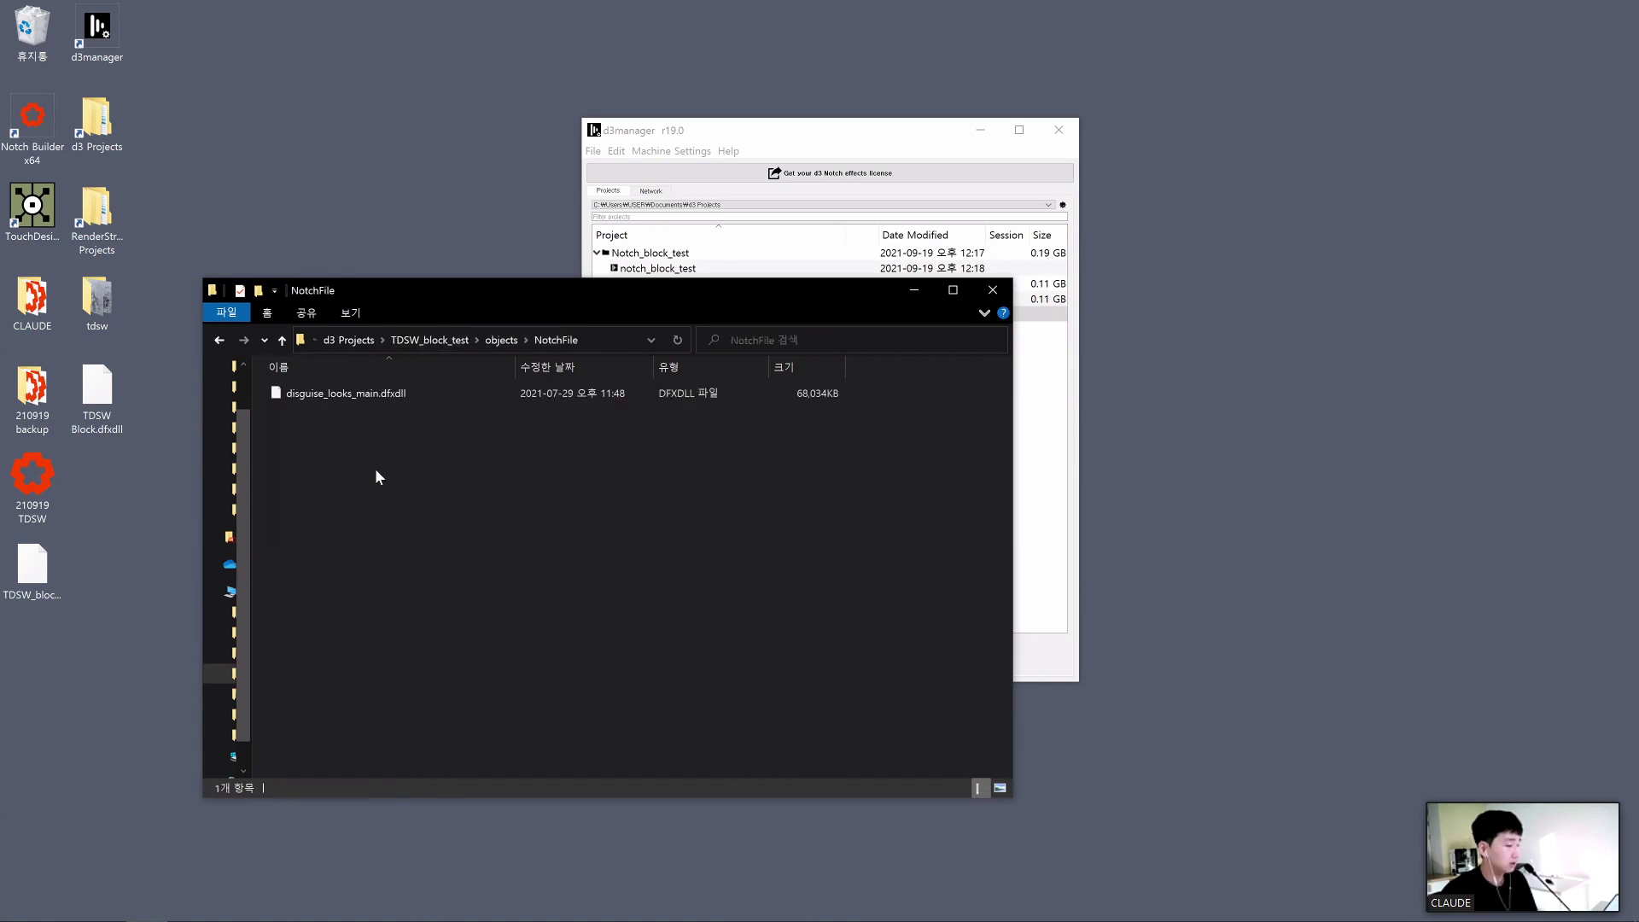
Paste TDSW_block_test.dfxdll into the NotchFile folder and close the folder window
key(ctrl+v)
click(375, 465)
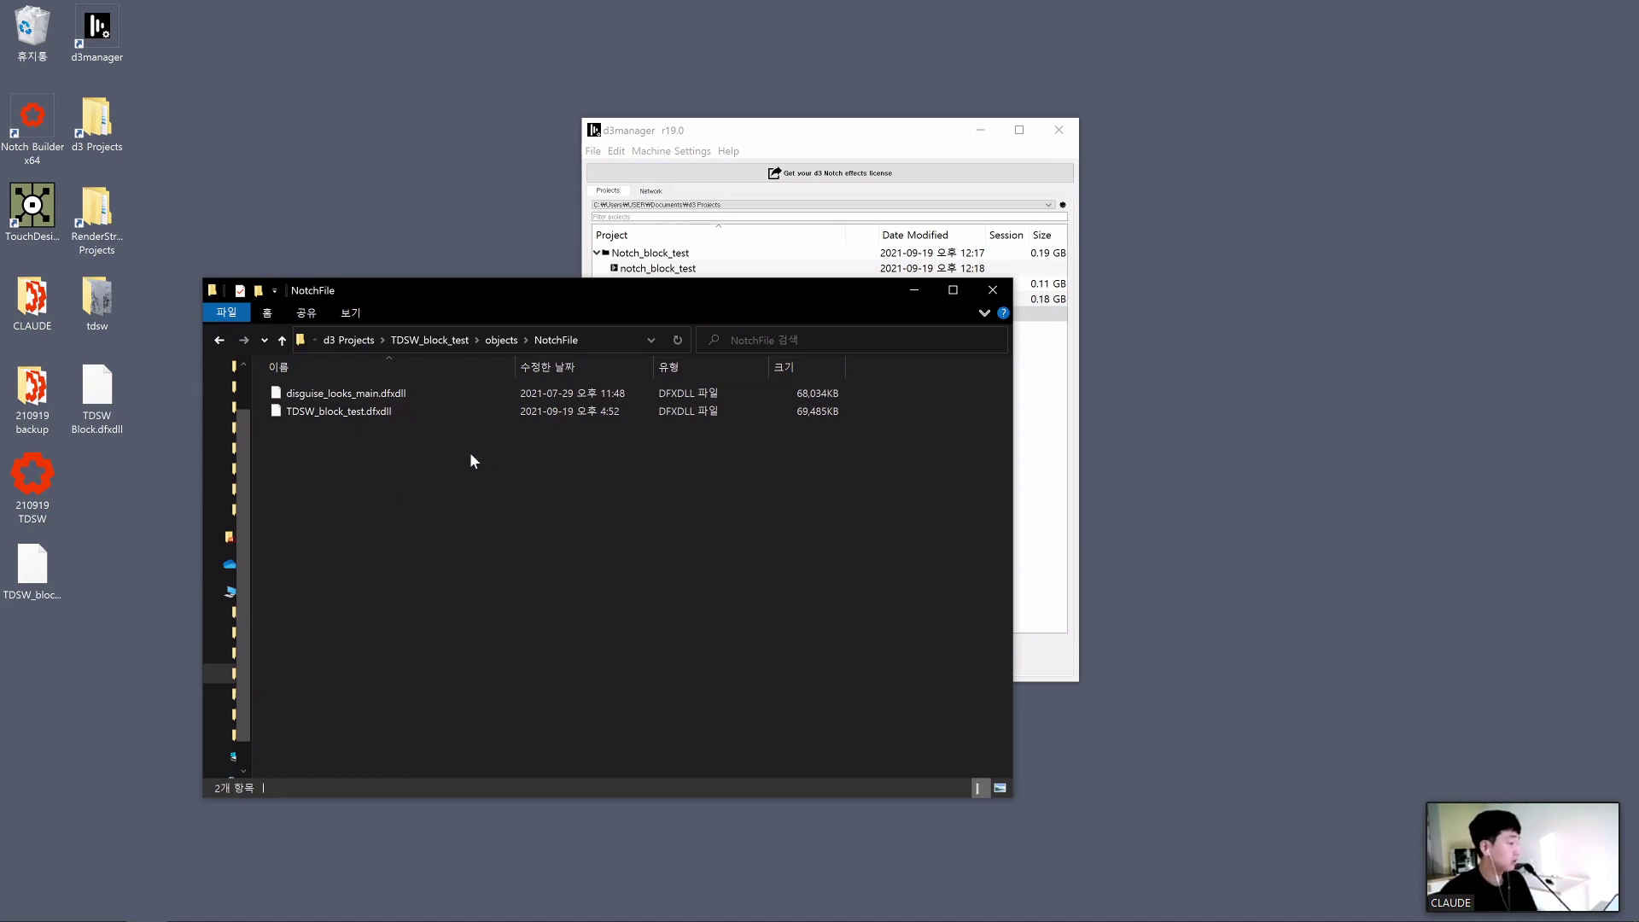
click(993, 289)
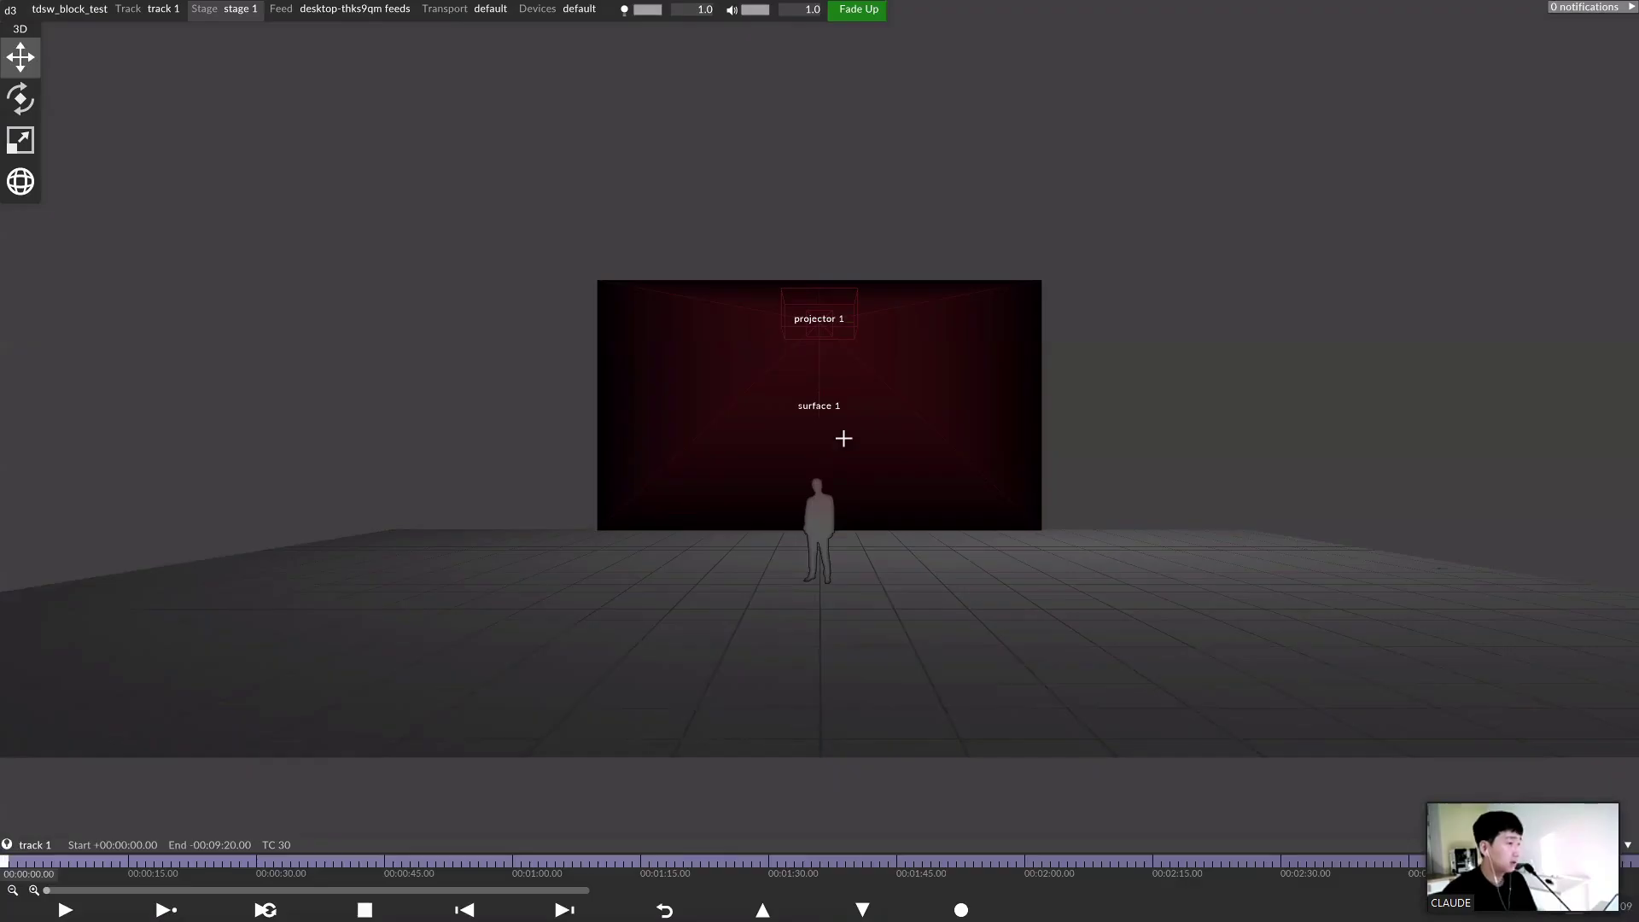
Place the playhead at 00:00:08.00 on track 1 and add a Notch layer named Notch_Test
drag(839, 417, 811, 380)
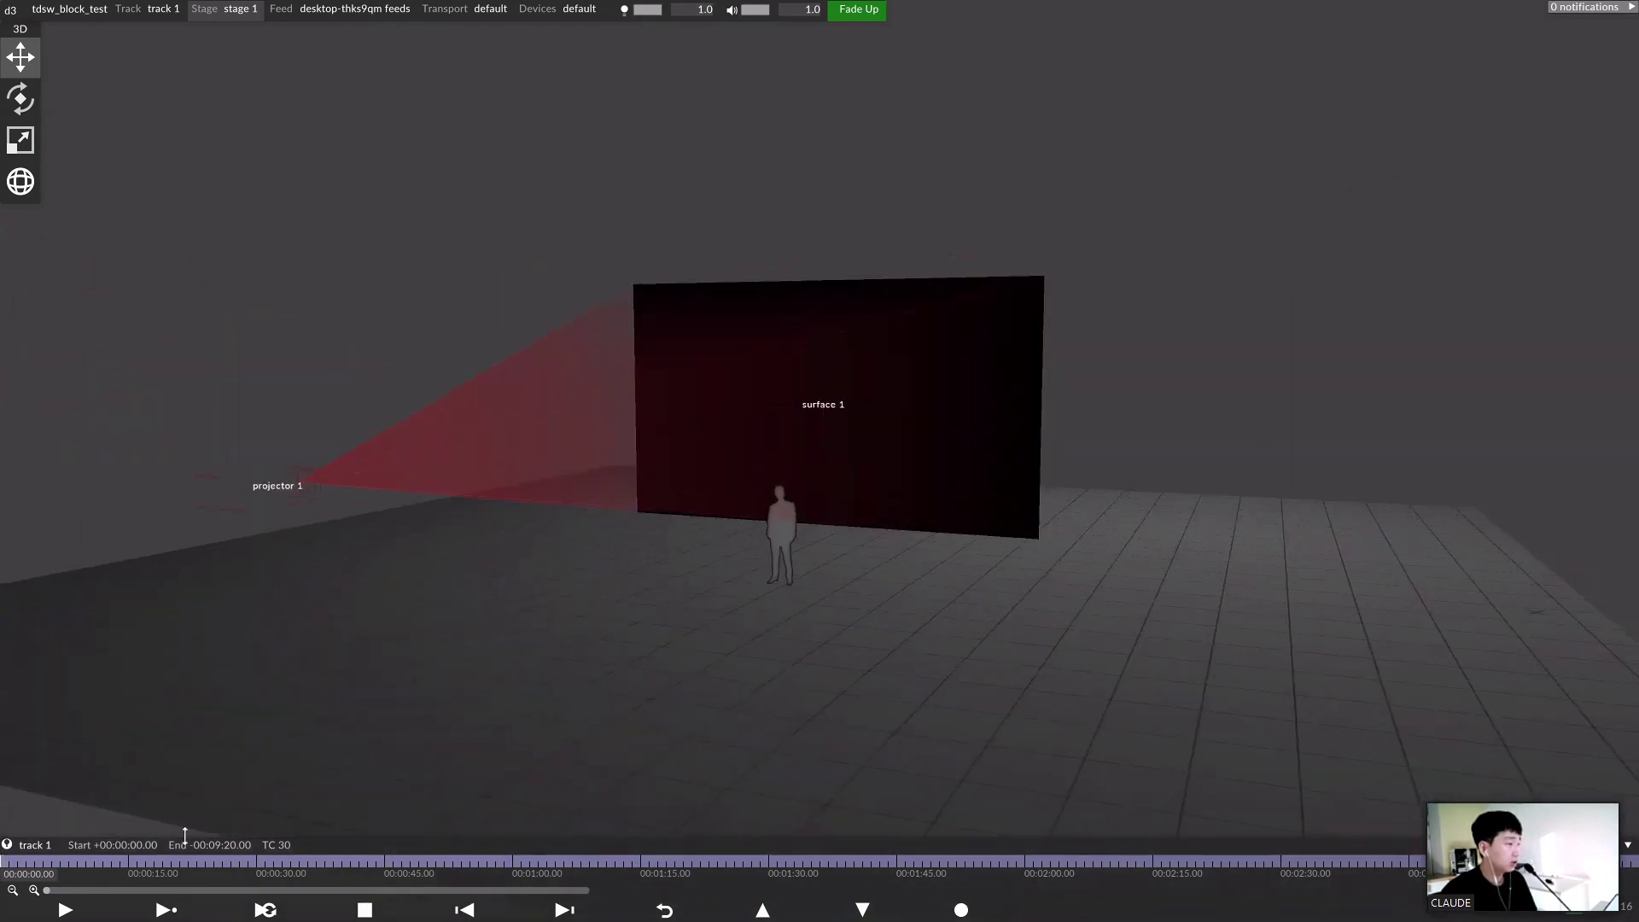
click(72, 864)
right_click(67, 853)
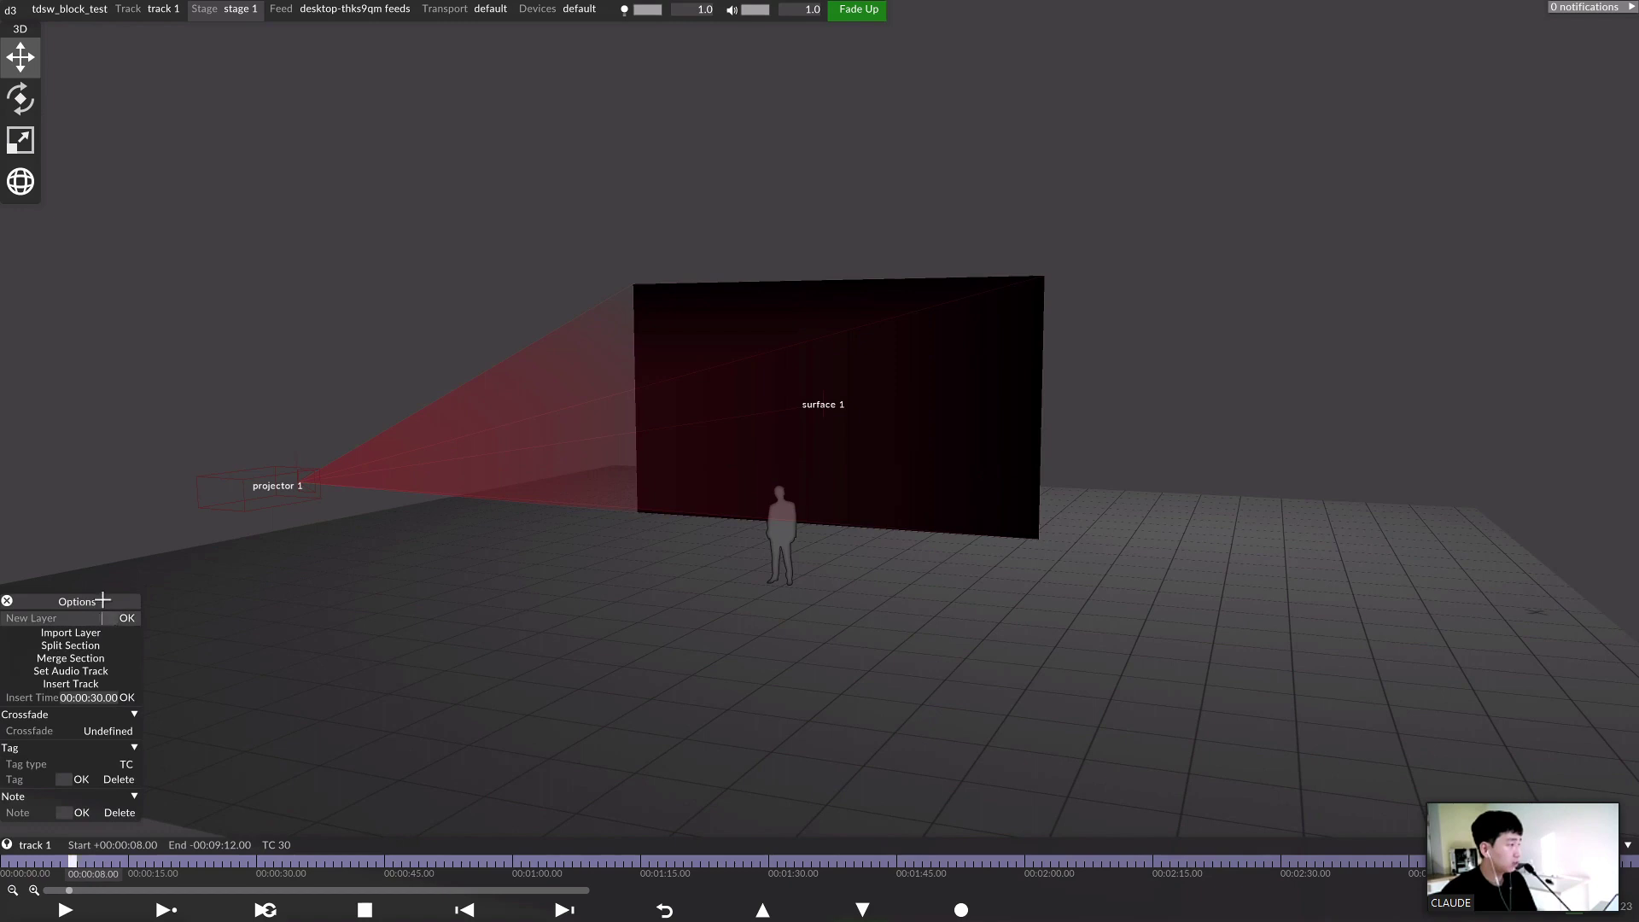
drag(103, 600, 255, 566)
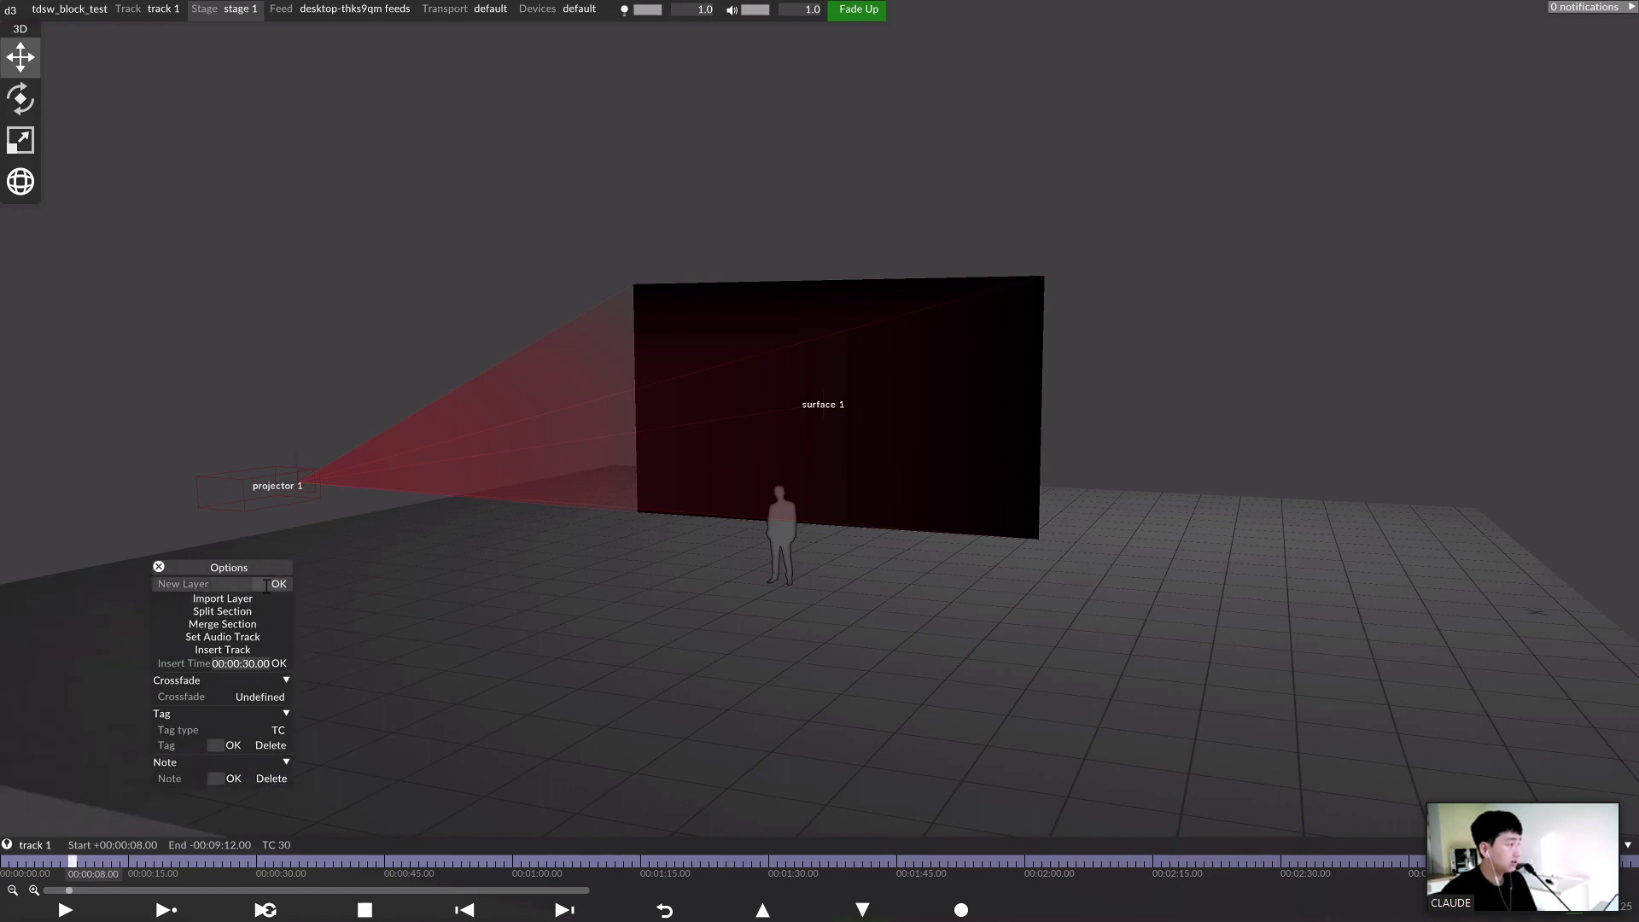
click(261, 584)
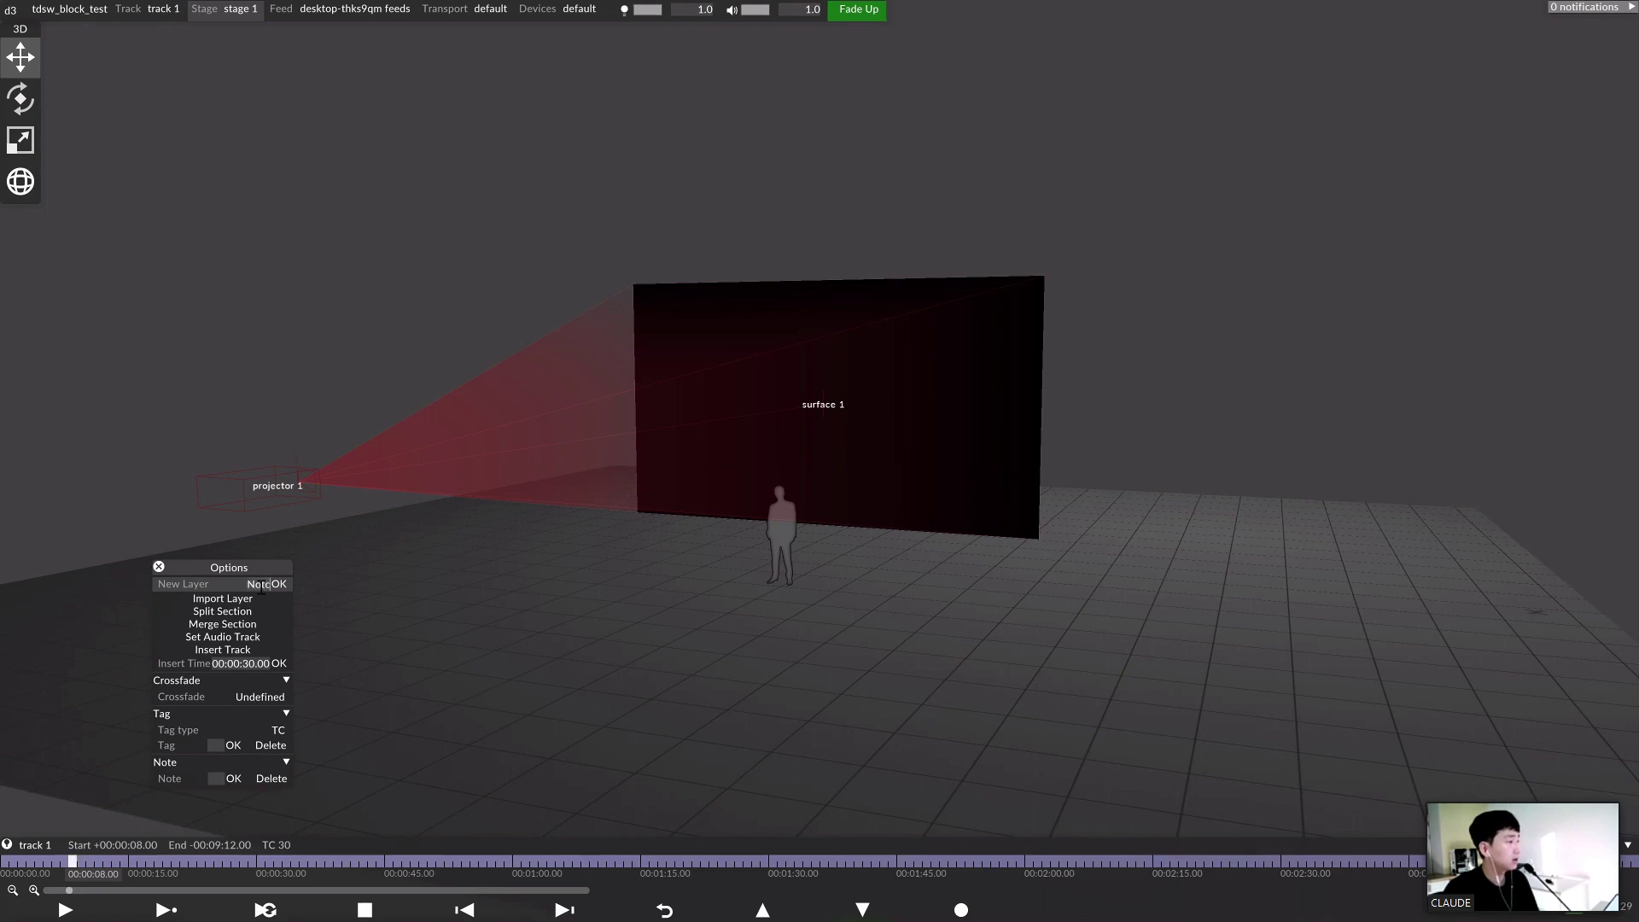
text(Notch_Test)
click(280, 584)
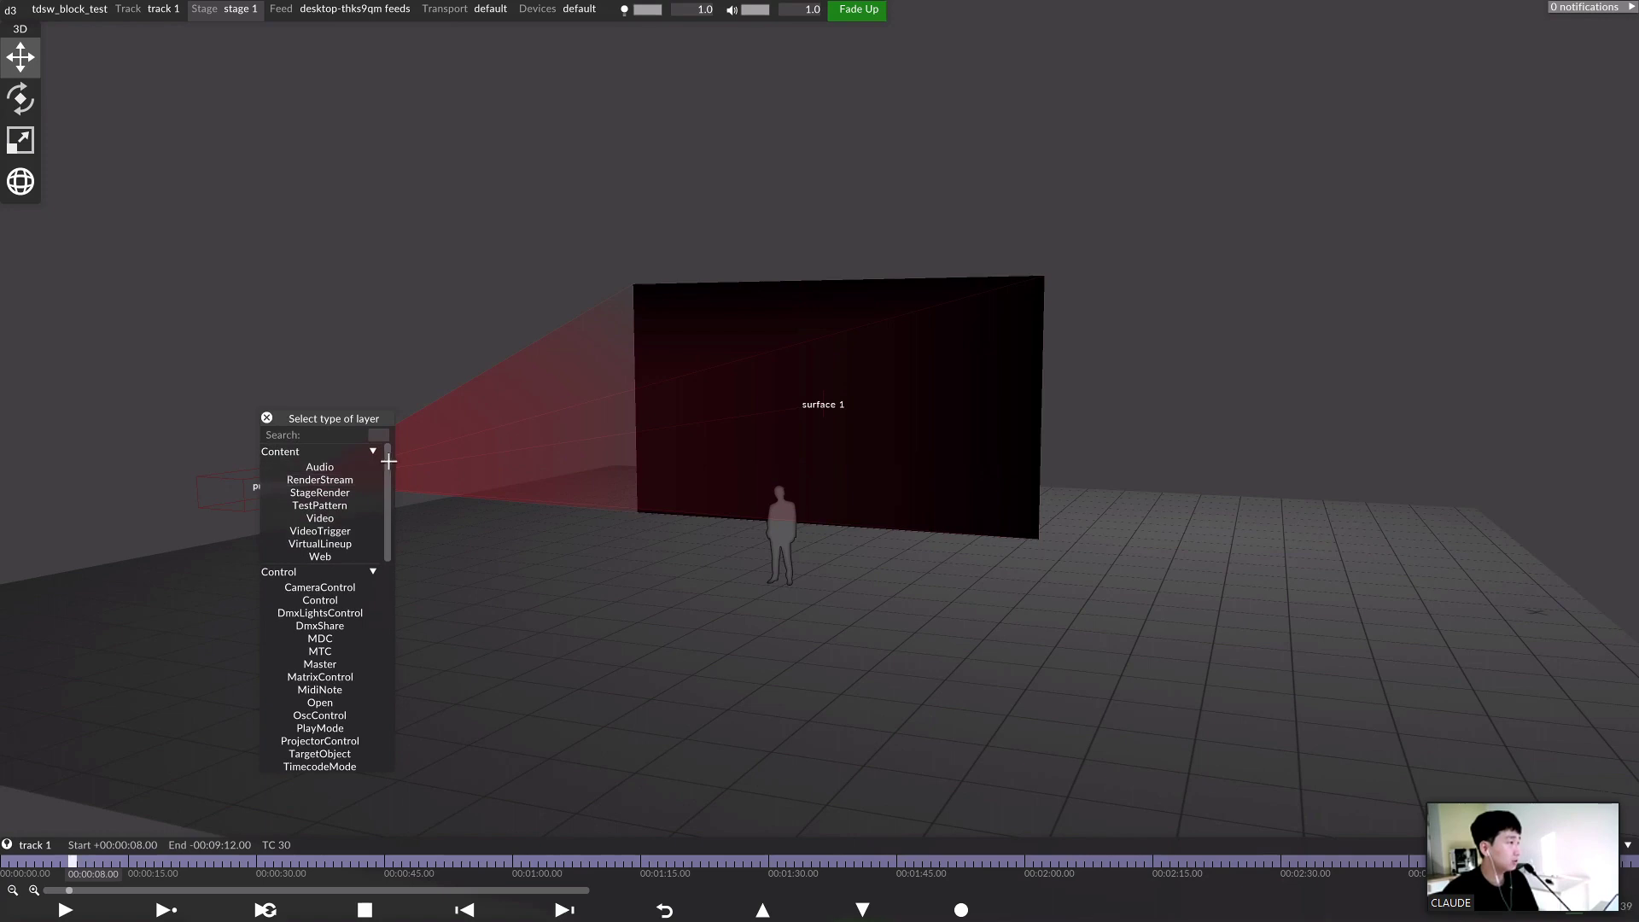
drag(389, 461, 379, 659)
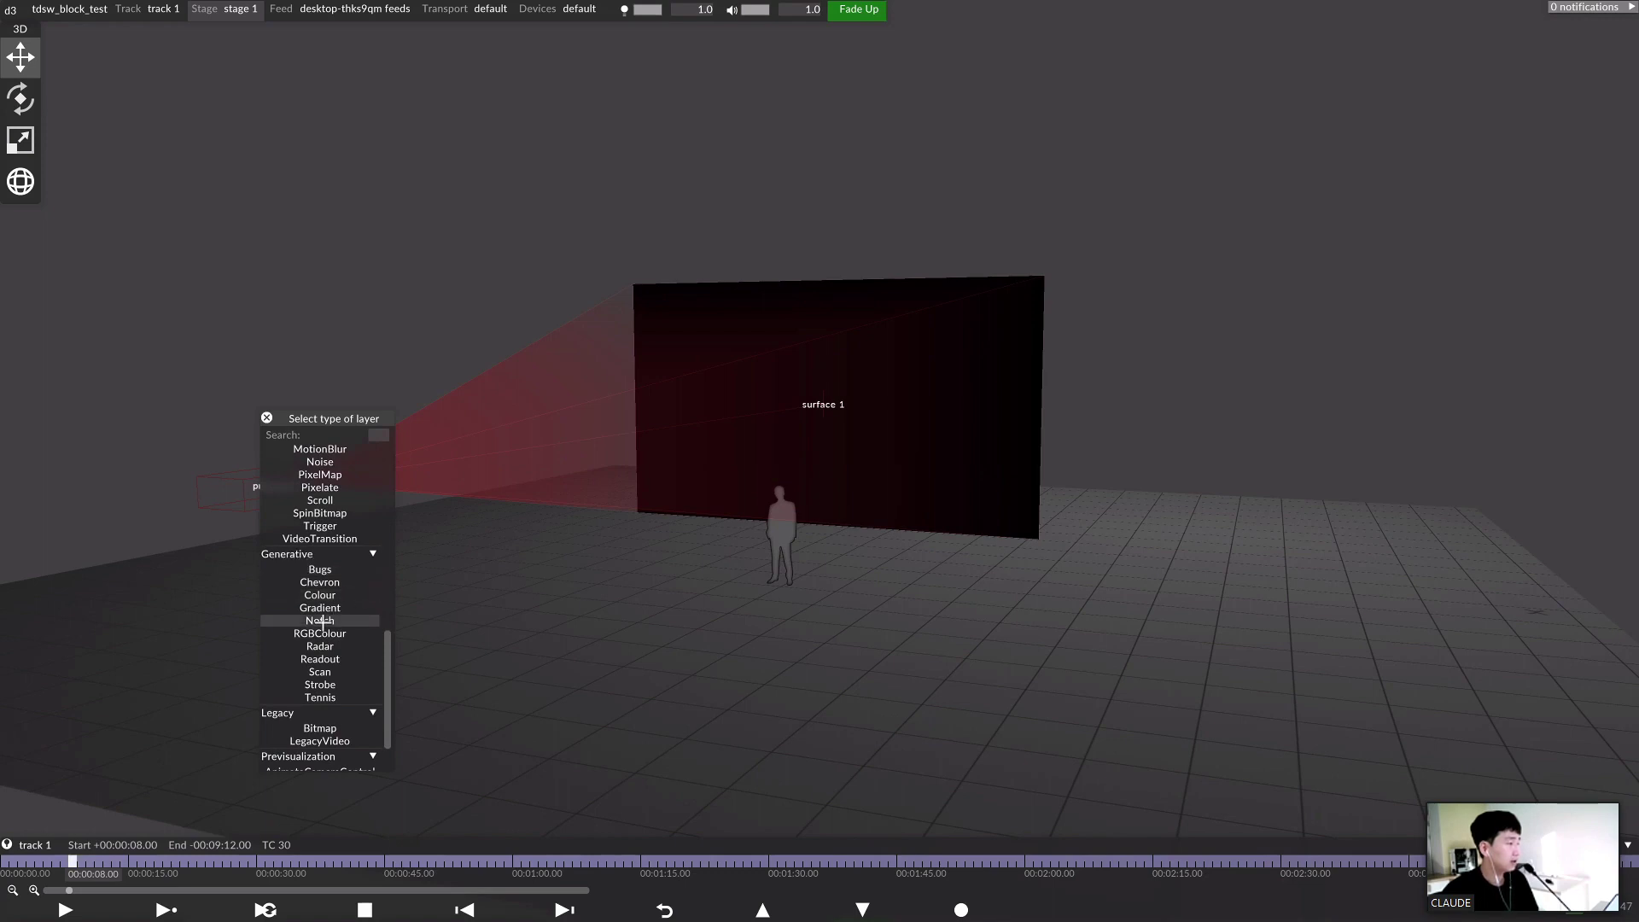
click(321, 620)
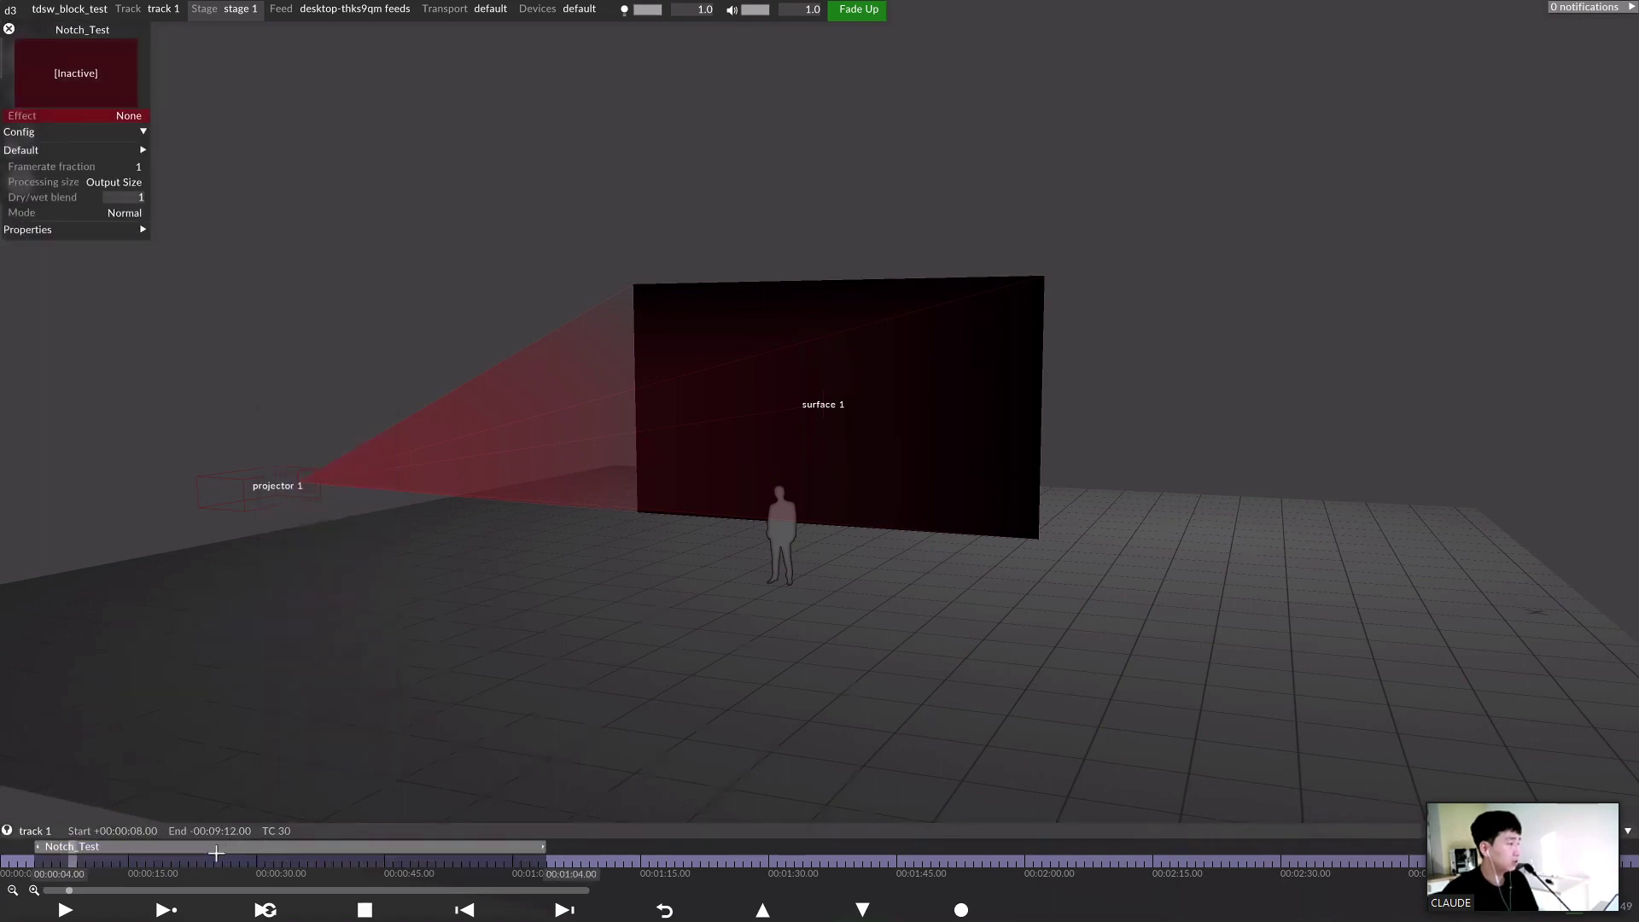
Move the Notch_Test layer to the start of track 1 and stretch it across the visible timeline
drag(215, 853, 150, 860)
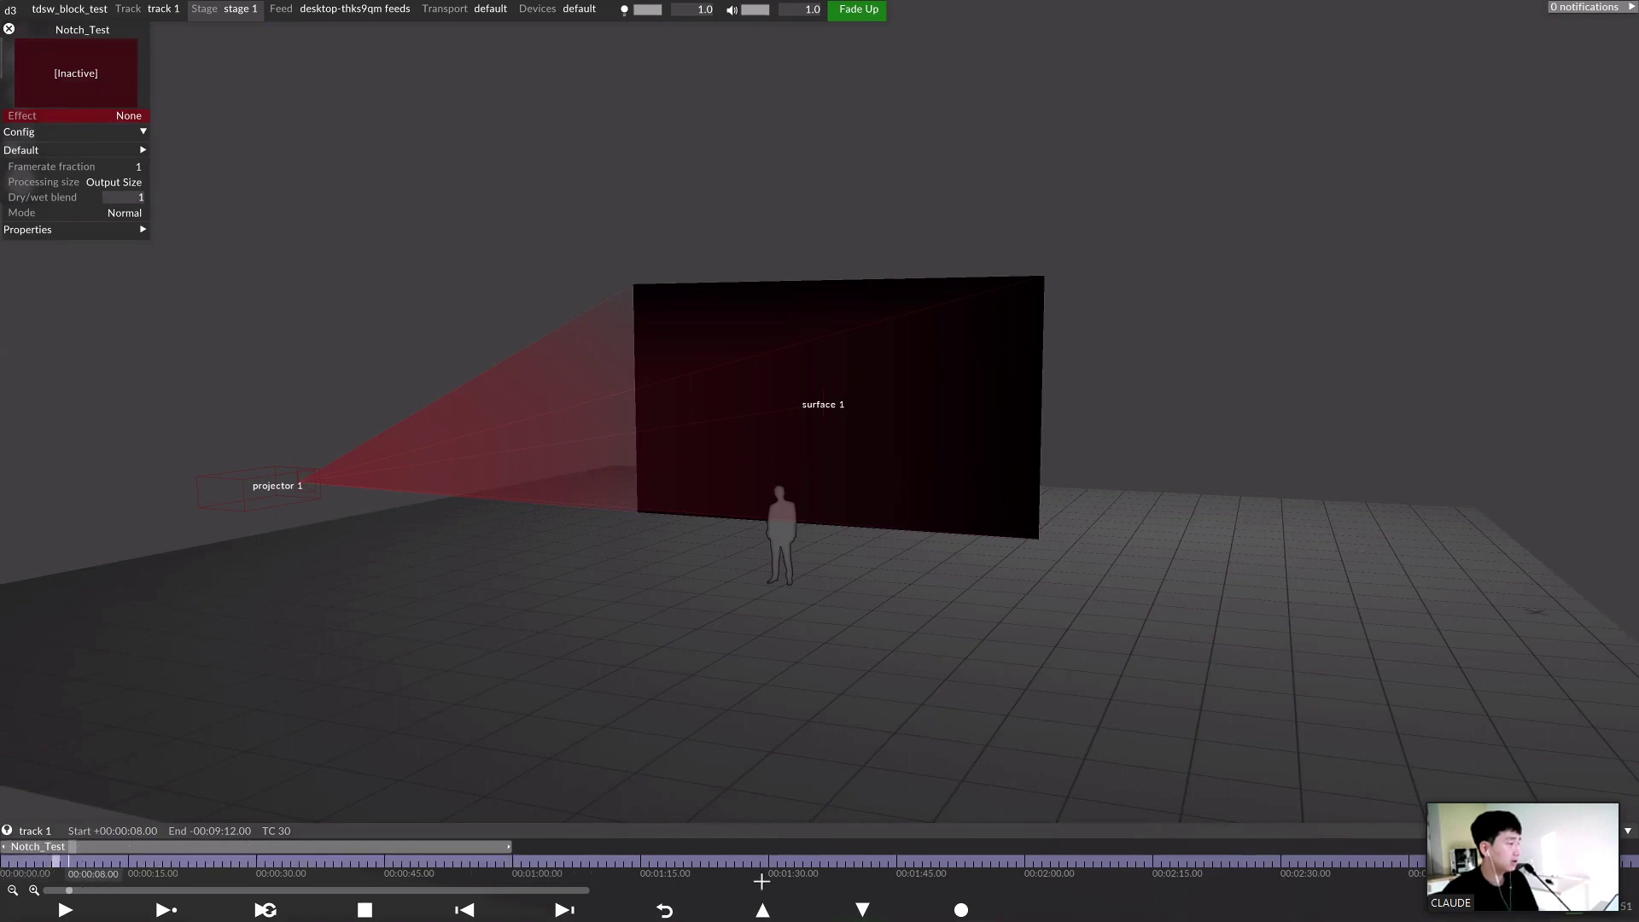
drag(510, 846, 18, 903)
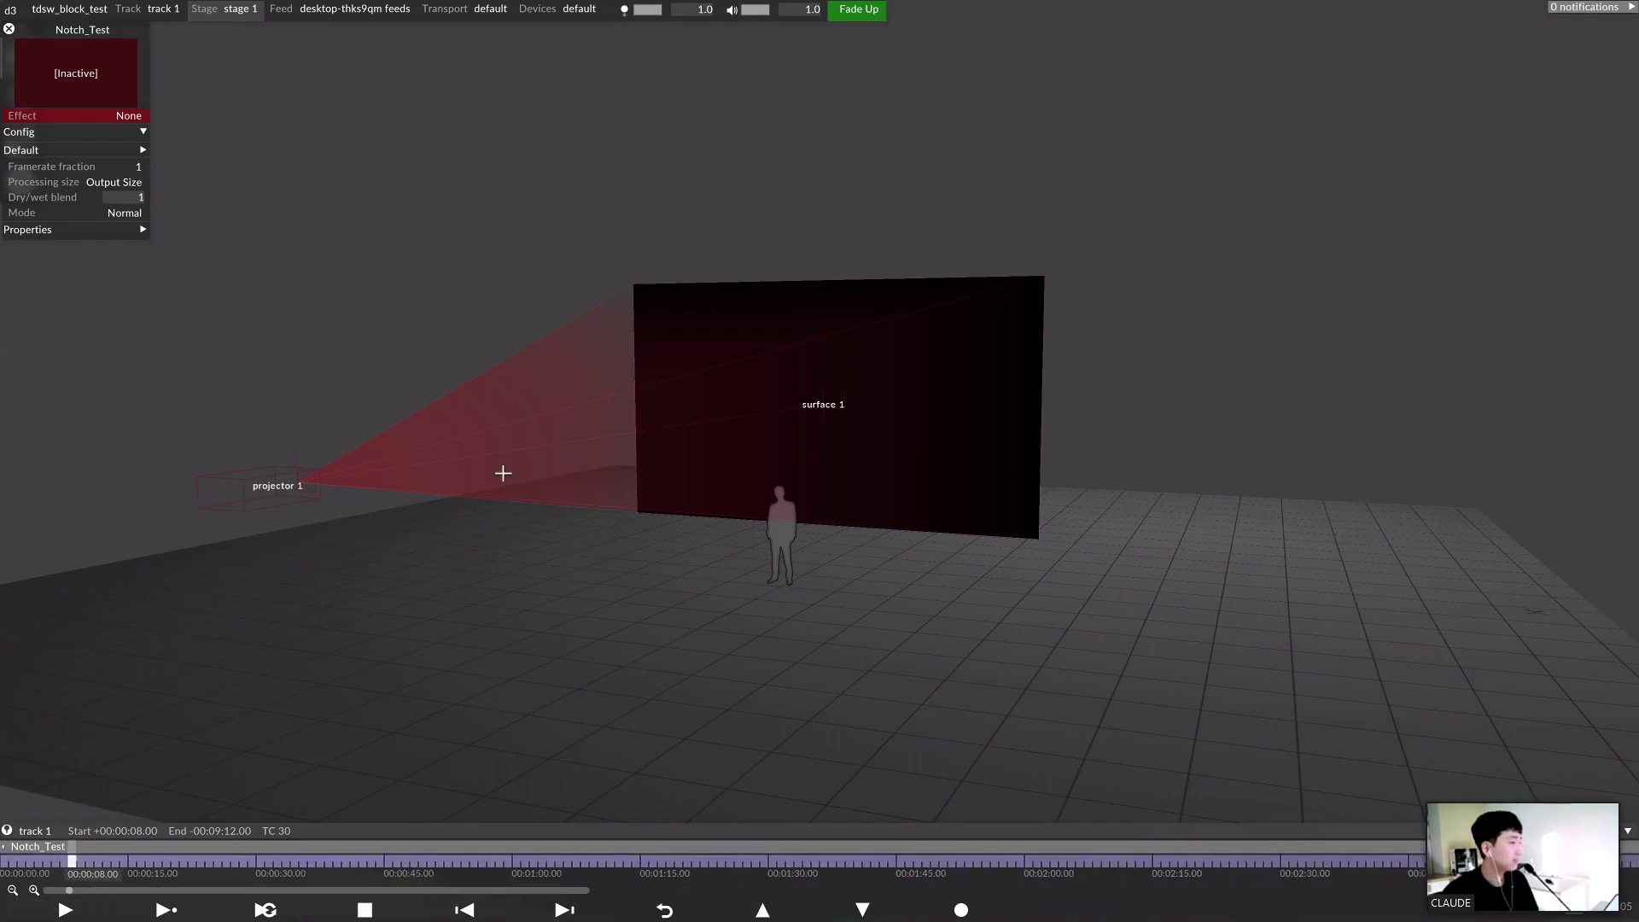
Play the track to check surface 1 in the stage view, and stop the playback
key(F2)
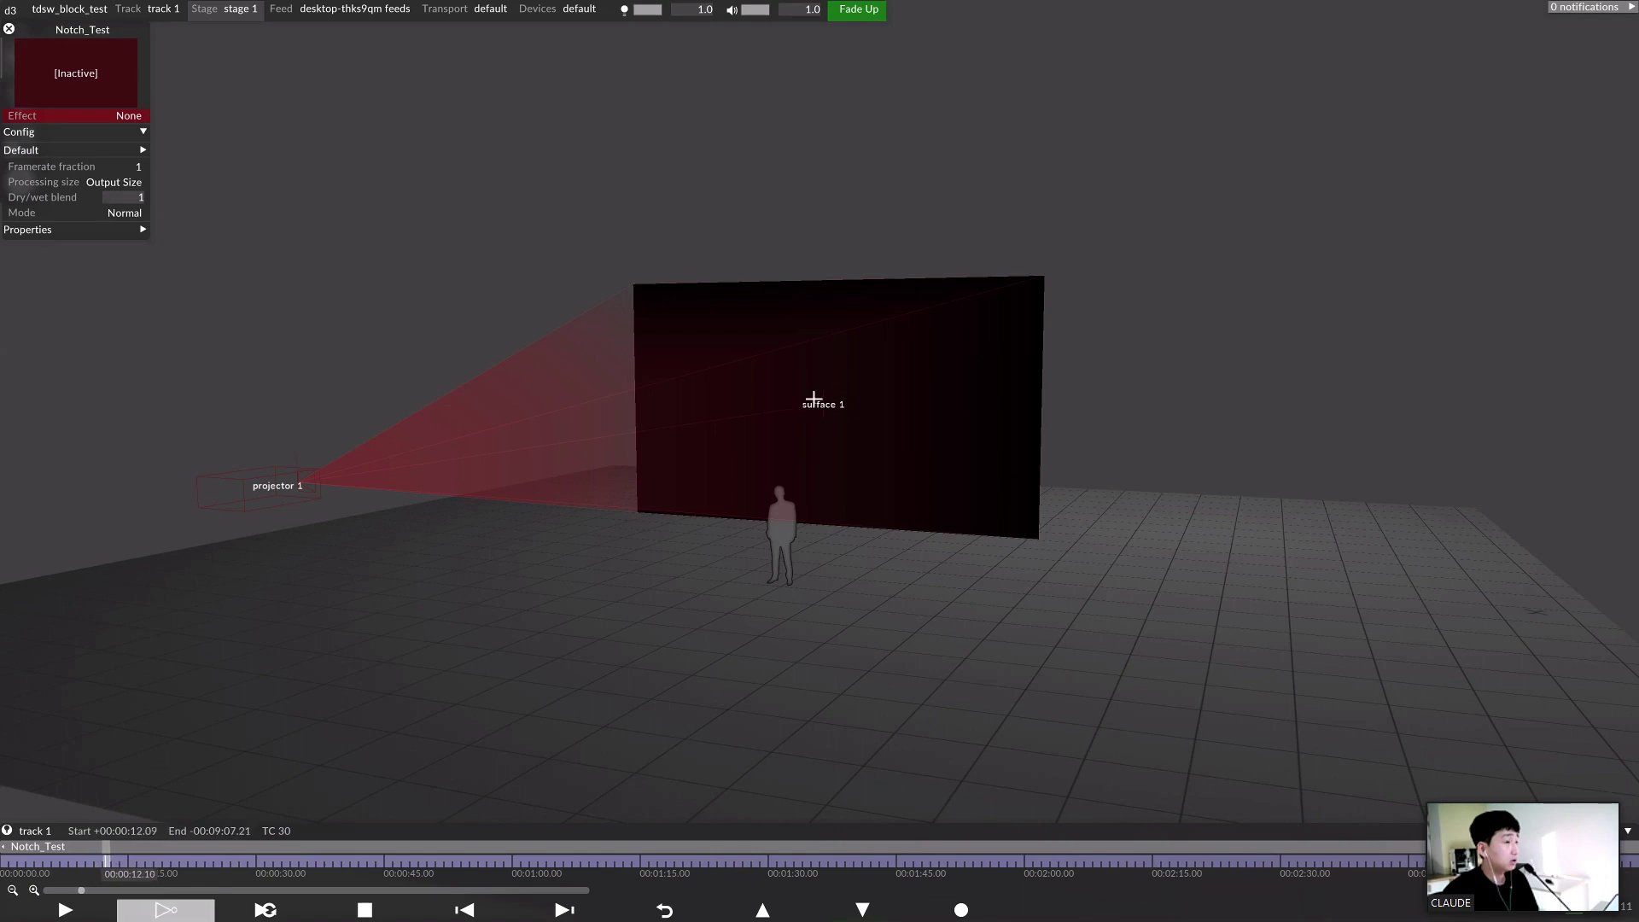
click(823, 390)
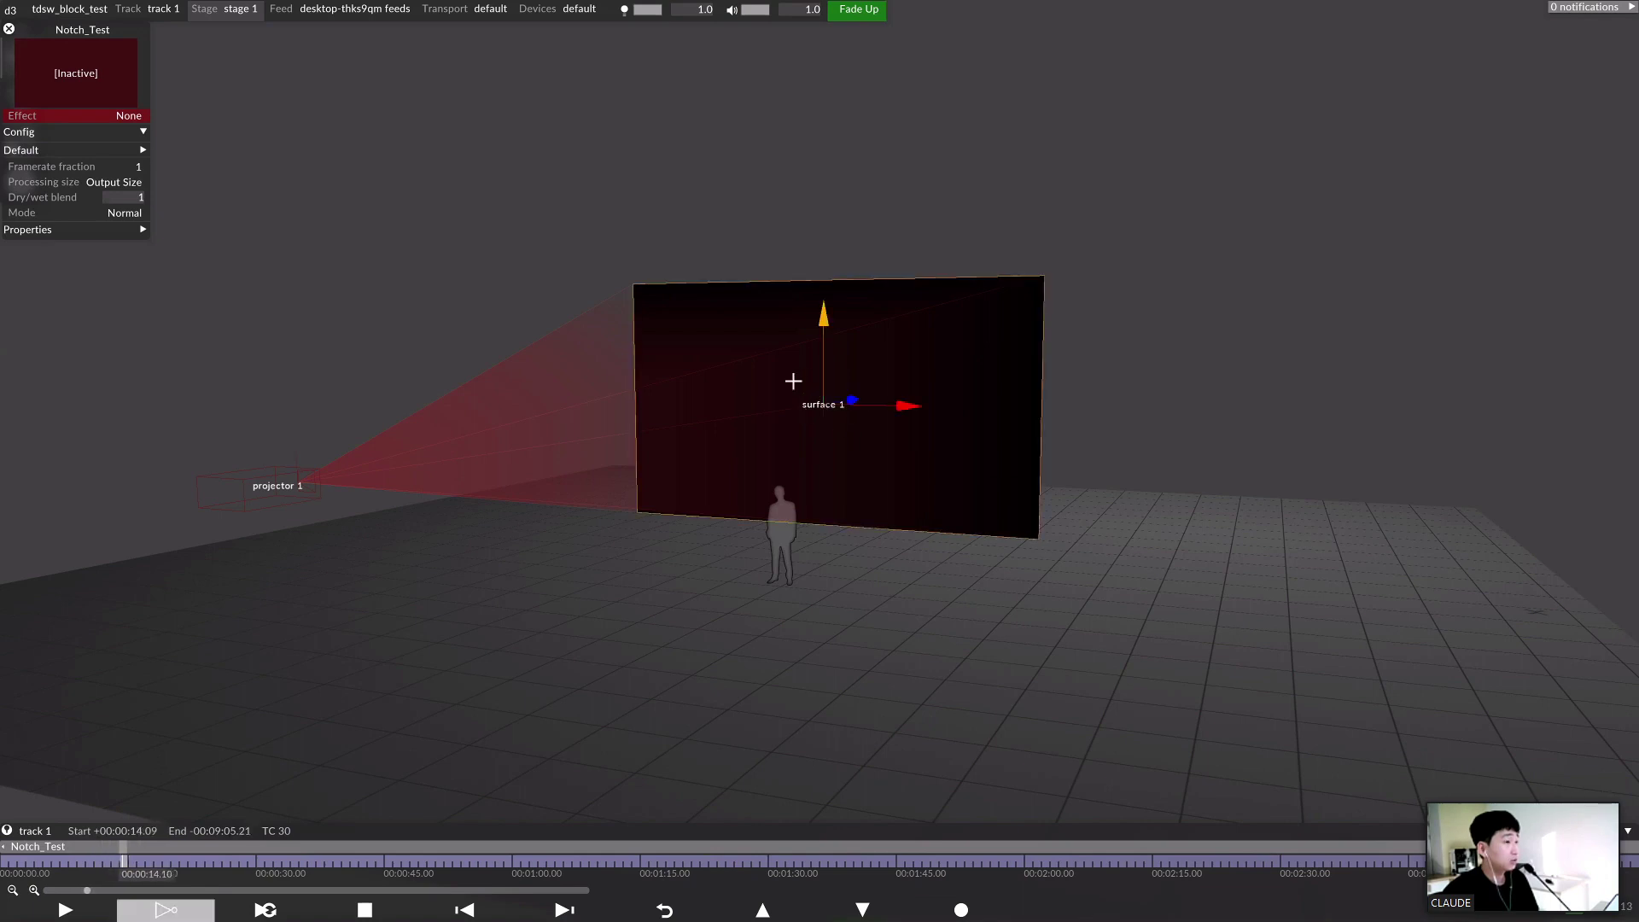
click(501, 252)
click(779, 333)
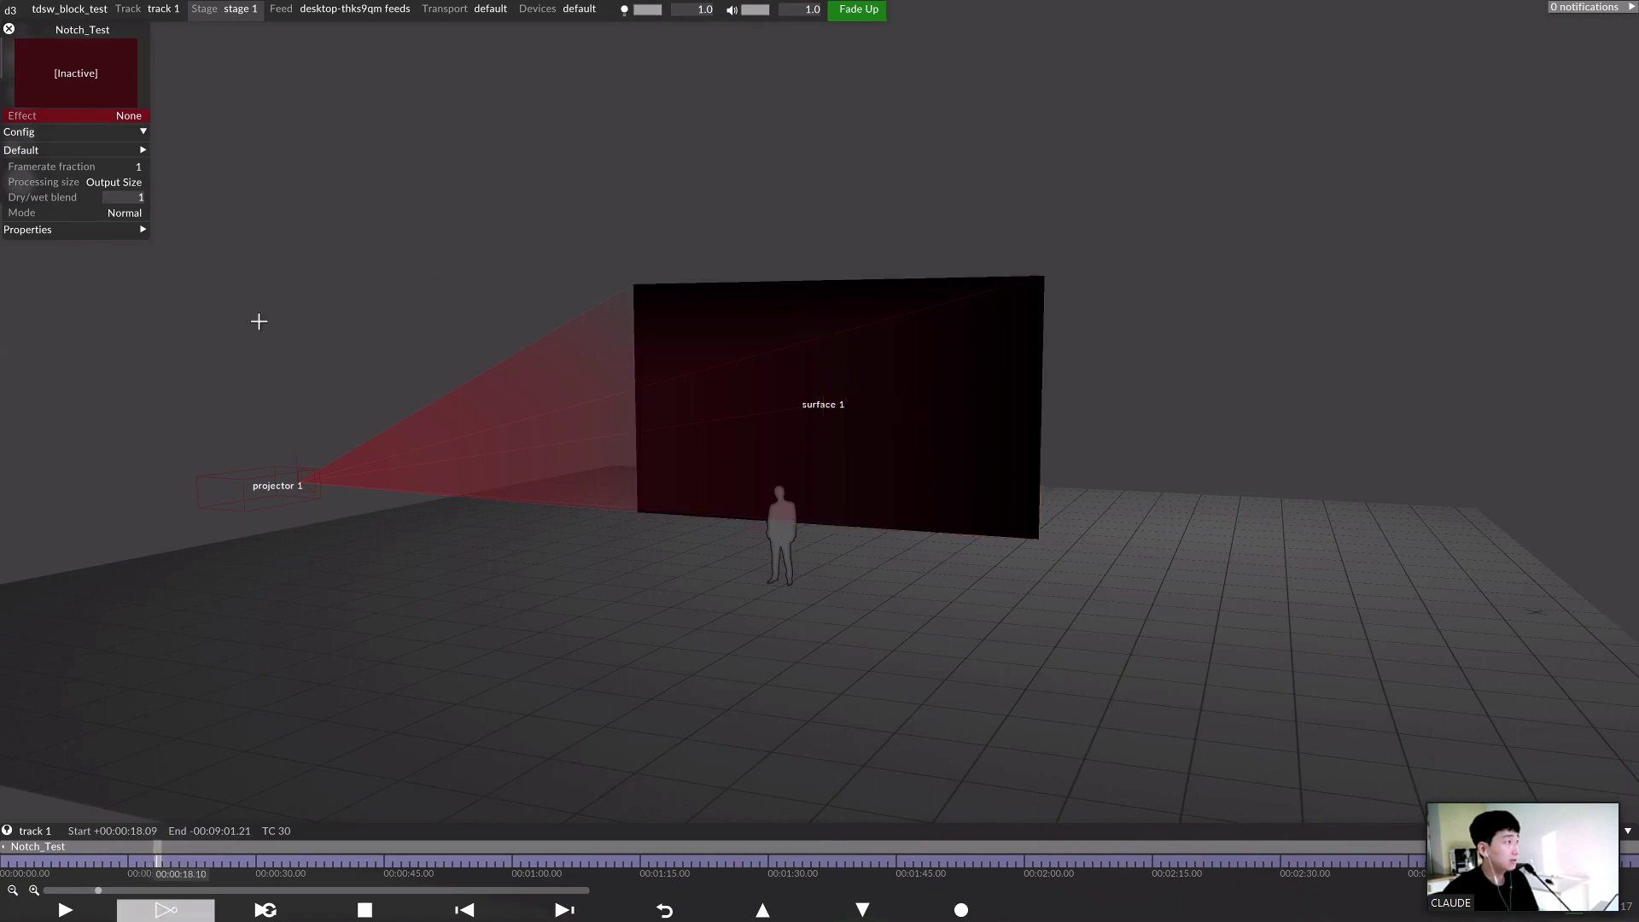
key(space)
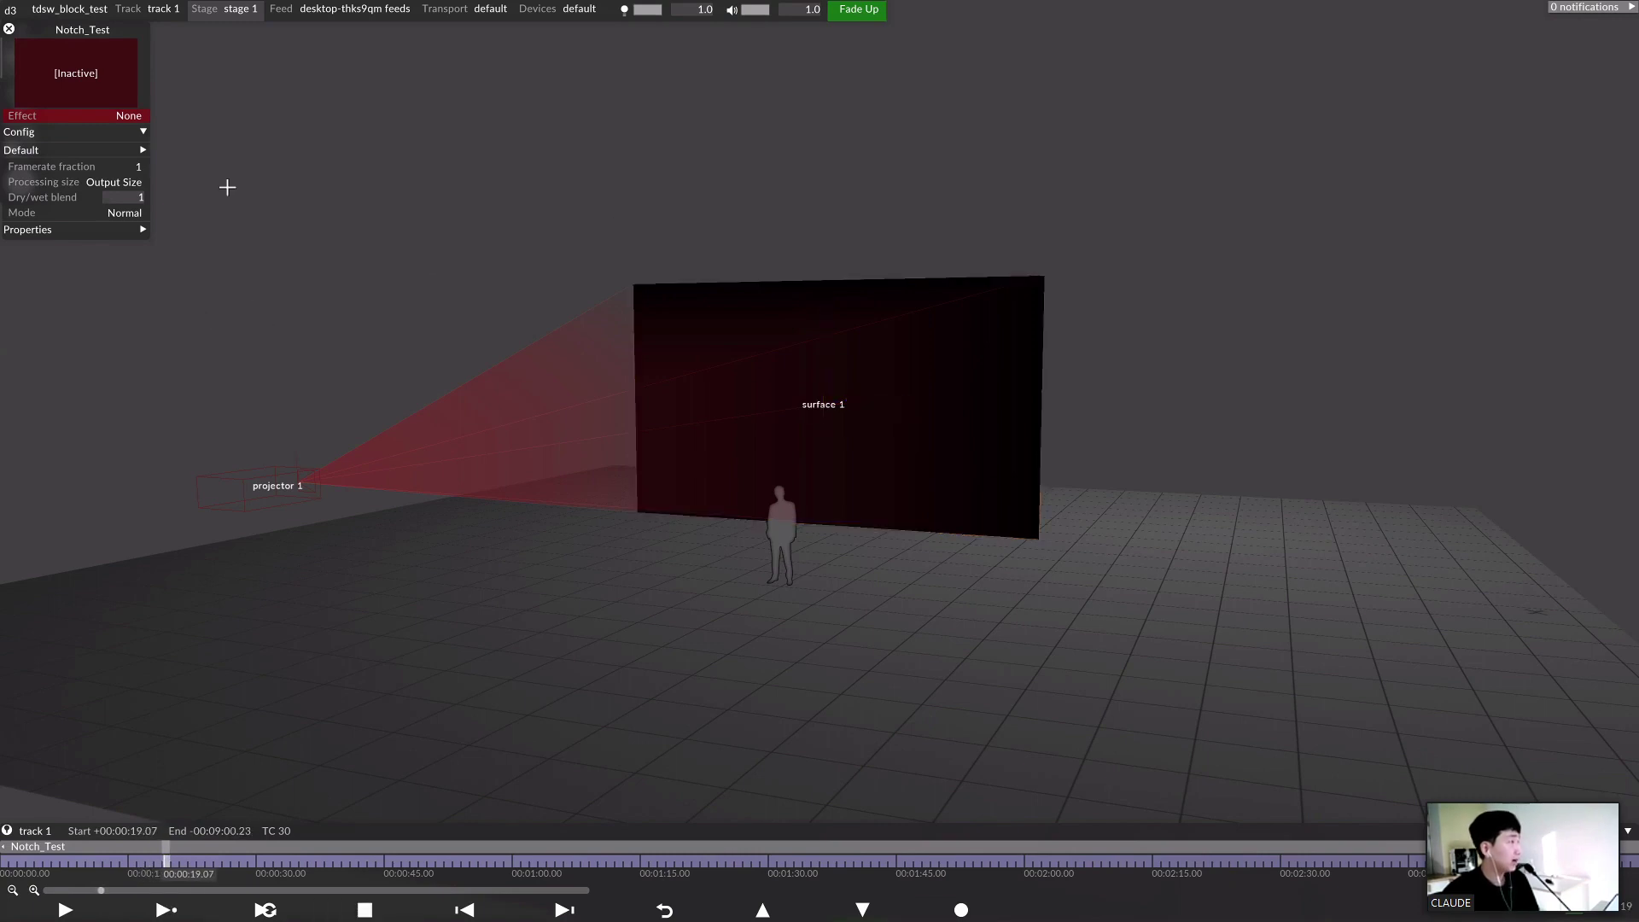
Assign tdsw_block_test as the Notch_Test layer's effect and play the track from its start
click(123, 116)
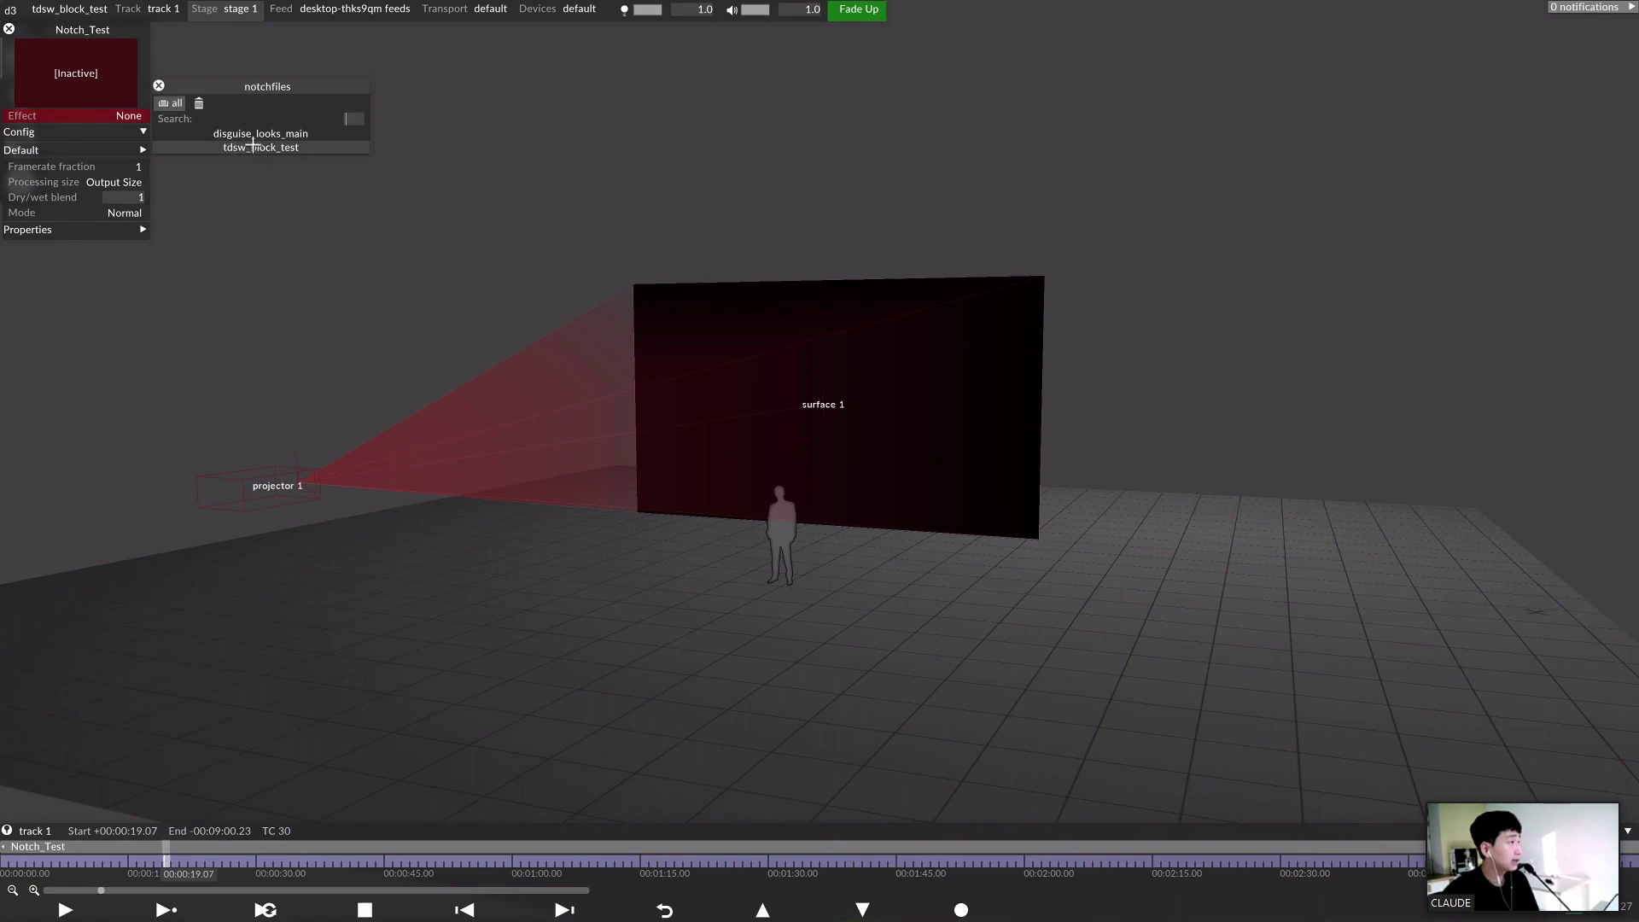
mouse_move(261, 148)
mouse_down()
mouse_move(295, 149)
mouse_move(235, 152)
mouse_up()
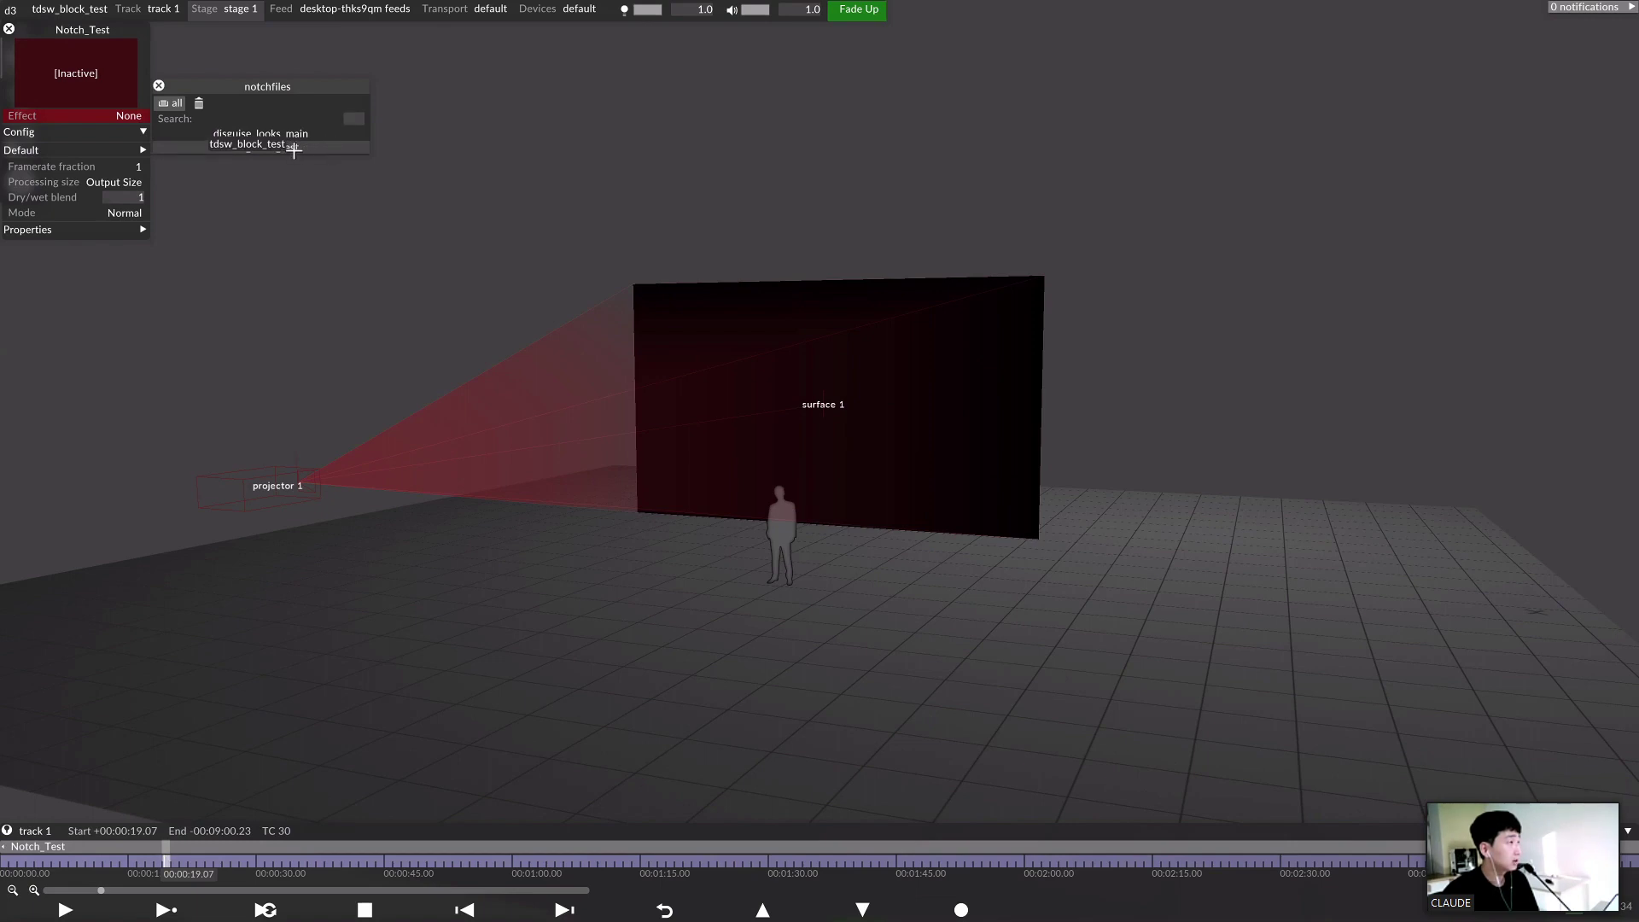
drag(294, 150, 326, 150)
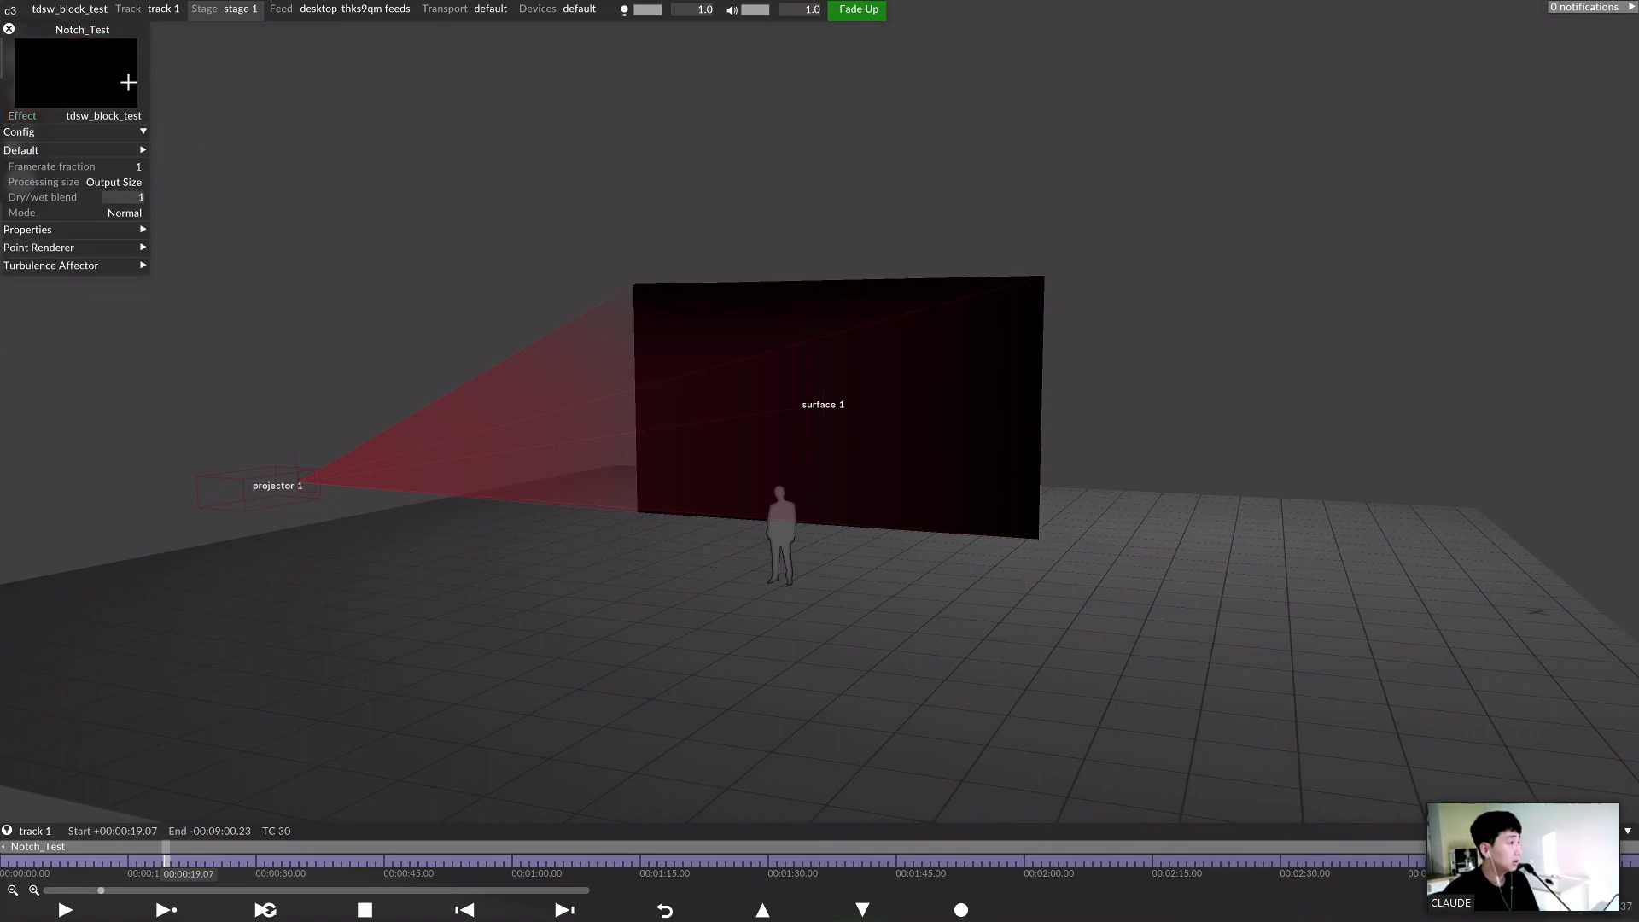
key(space)
key(Home)
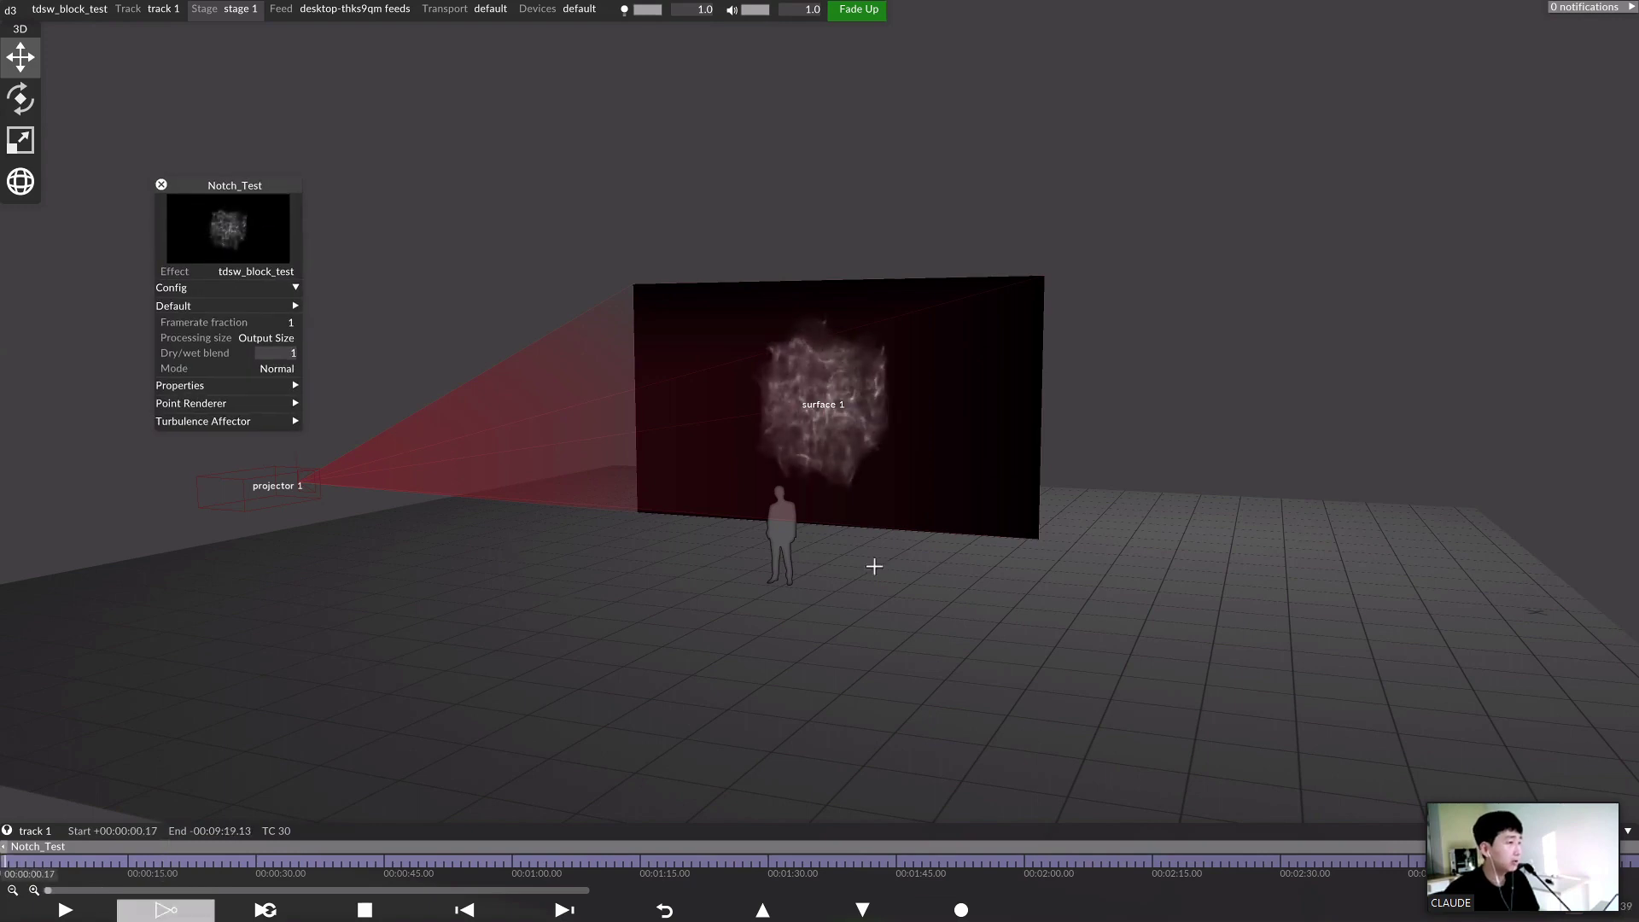
Examine the block's output on surface 1 and the Notch_Test layer's Properties, Point Renderer and Turbulence Affector settings
mouse_move(817, 381)
mouse_down()
mouse_move(857, 413)
mouse_move(918, 373)
mouse_move(789, 400)
mouse_move(836, 405)
mouse_up()
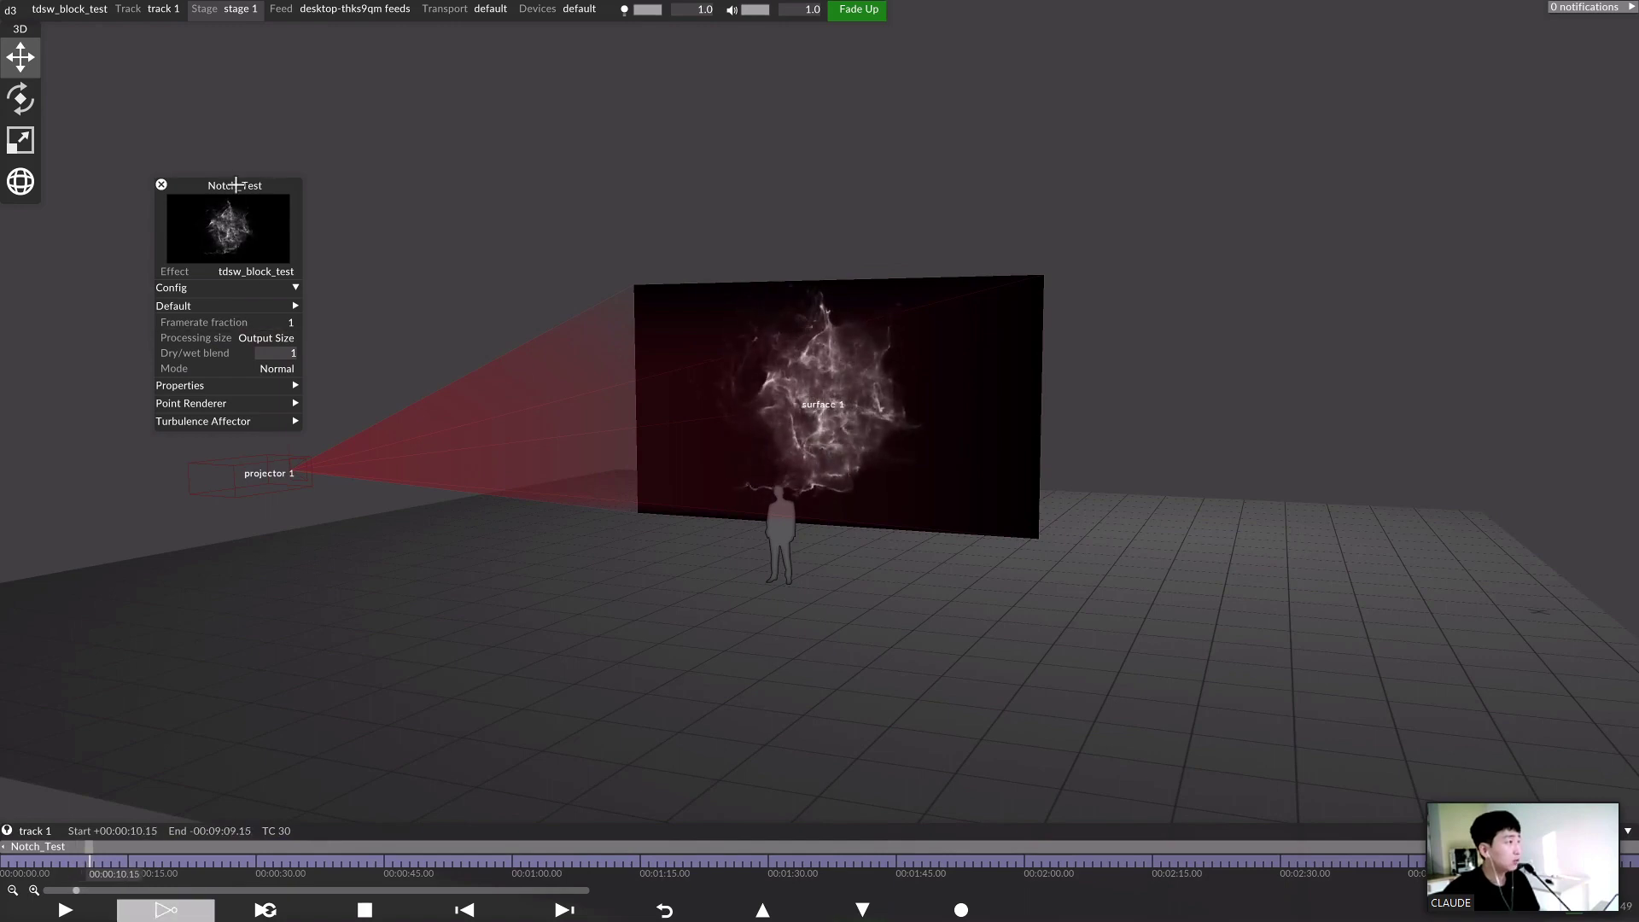
drag(235, 185, 315, 186)
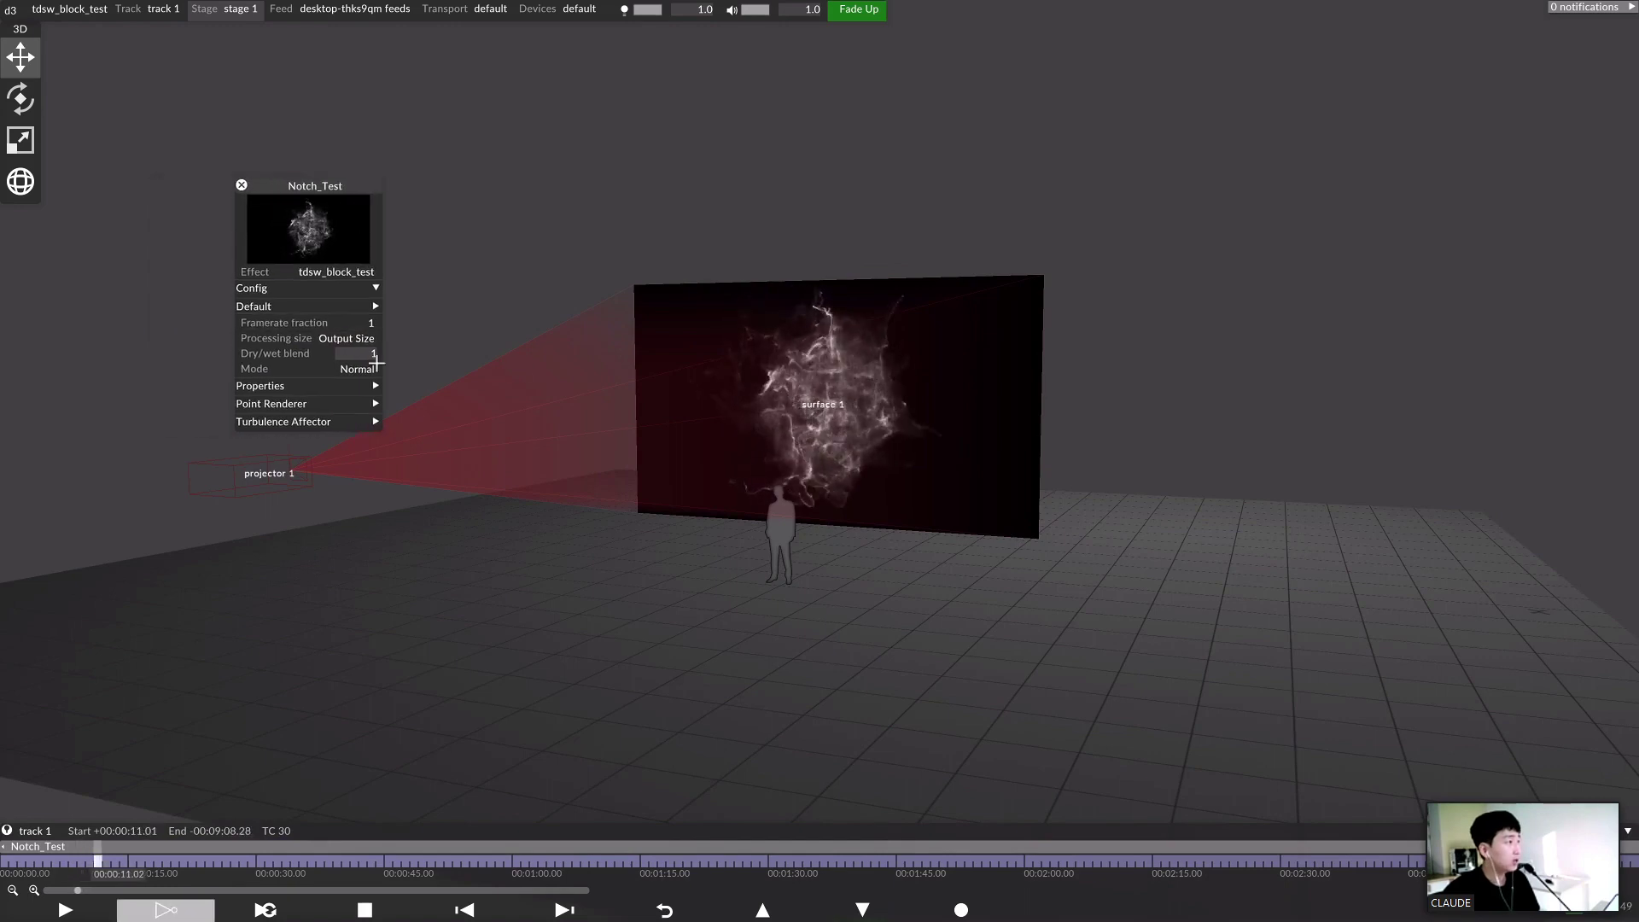
click(298, 389)
click(291, 420)
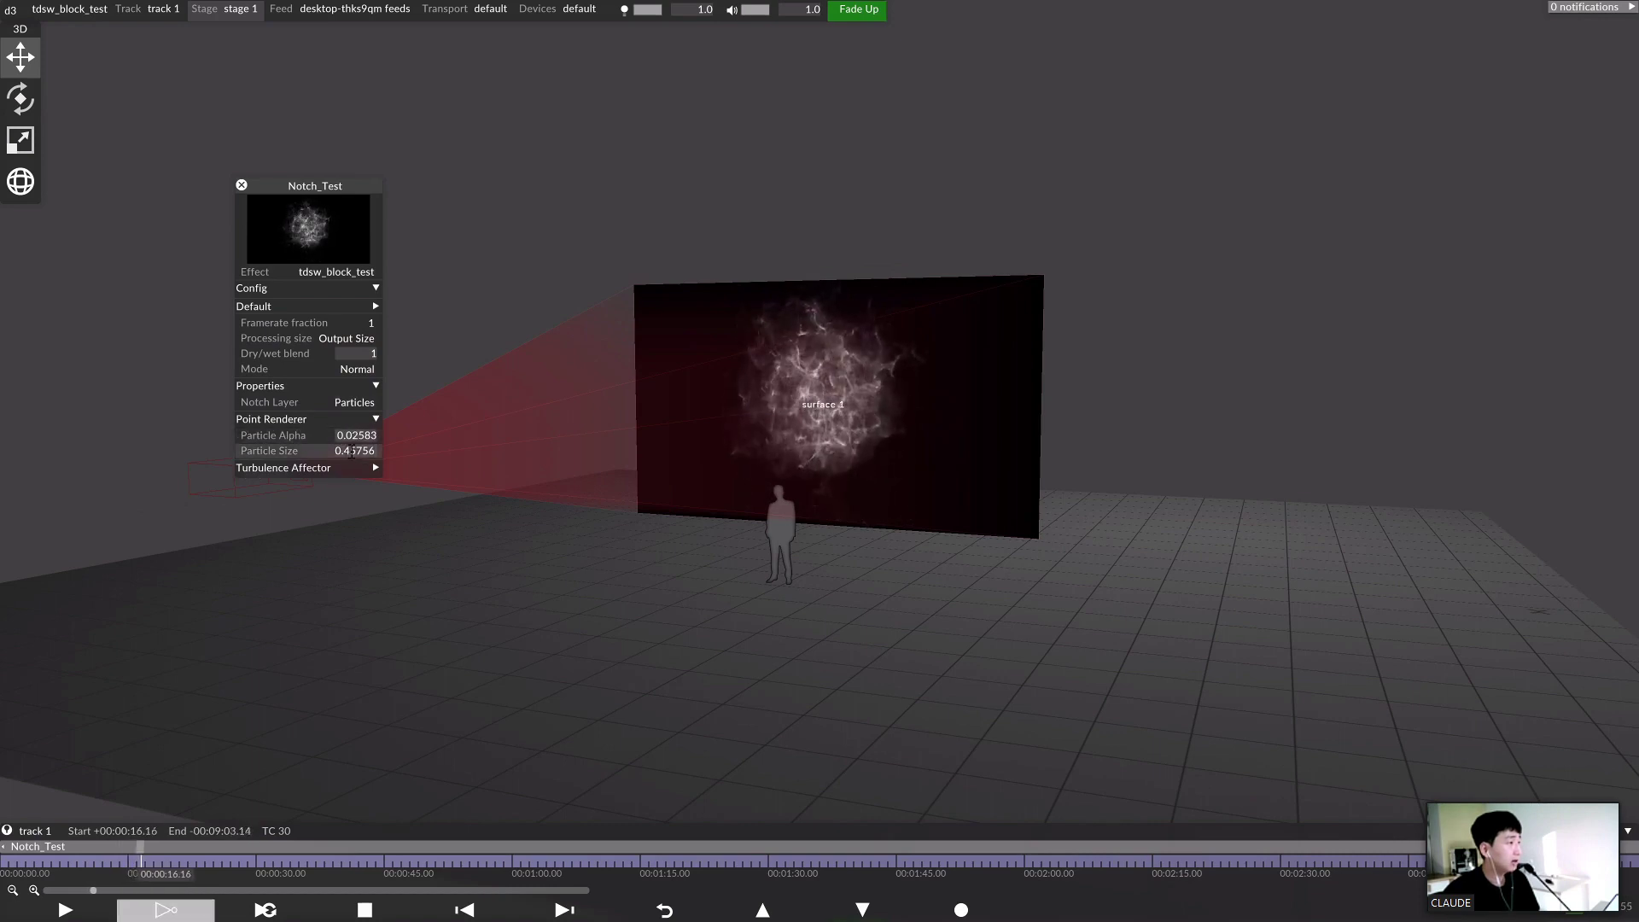
click(318, 468)
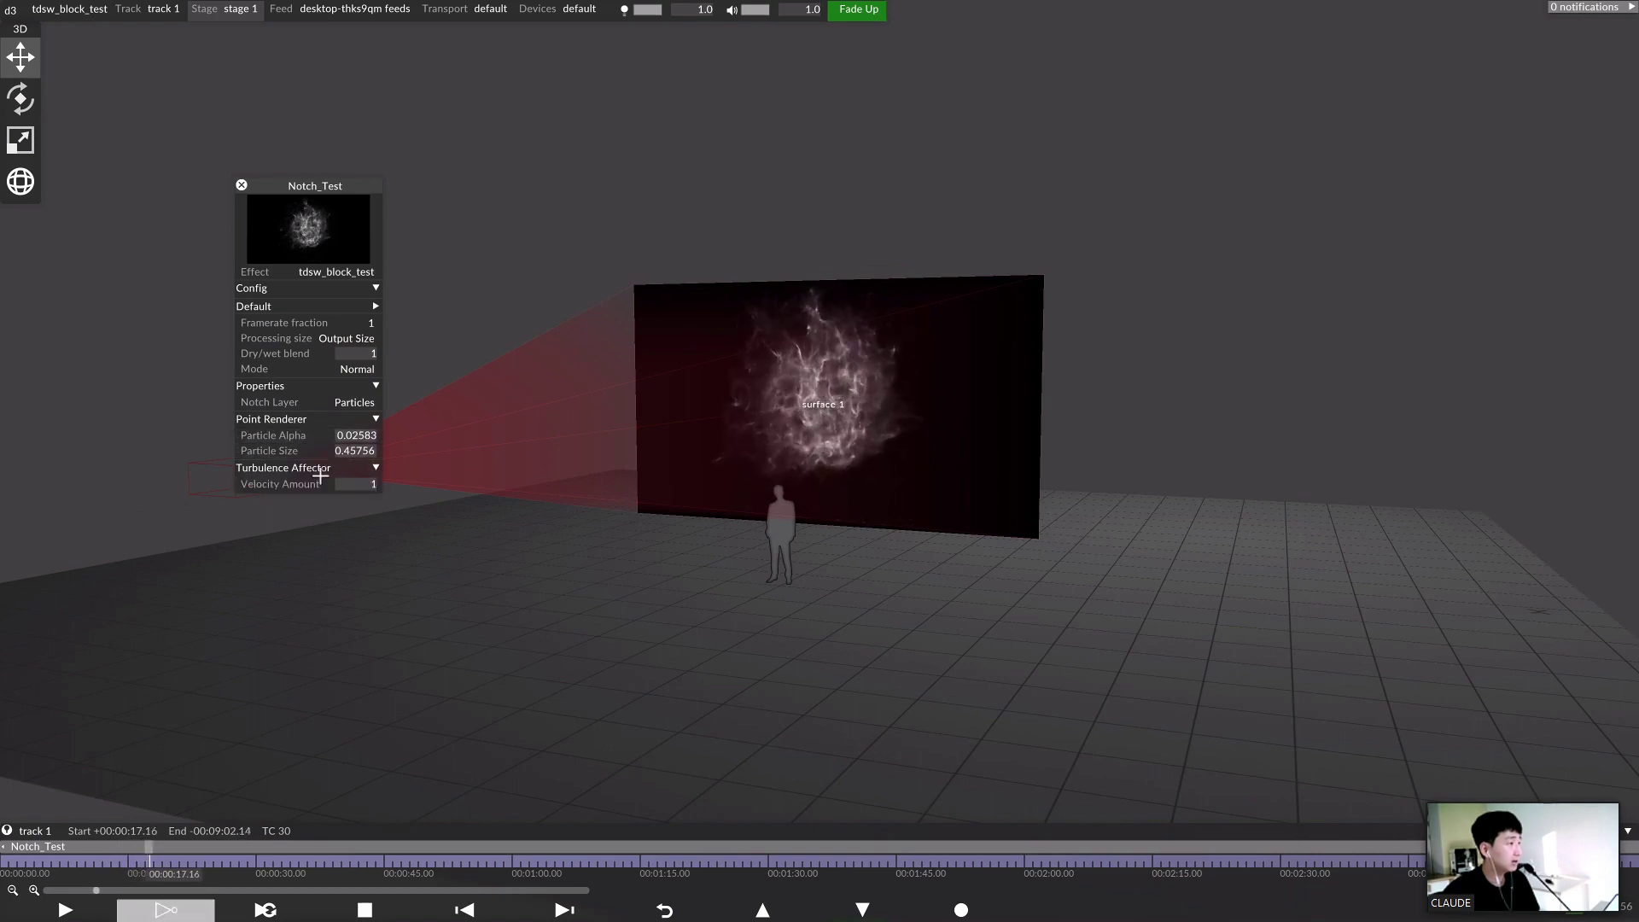
click(364, 482)
click(375, 467)
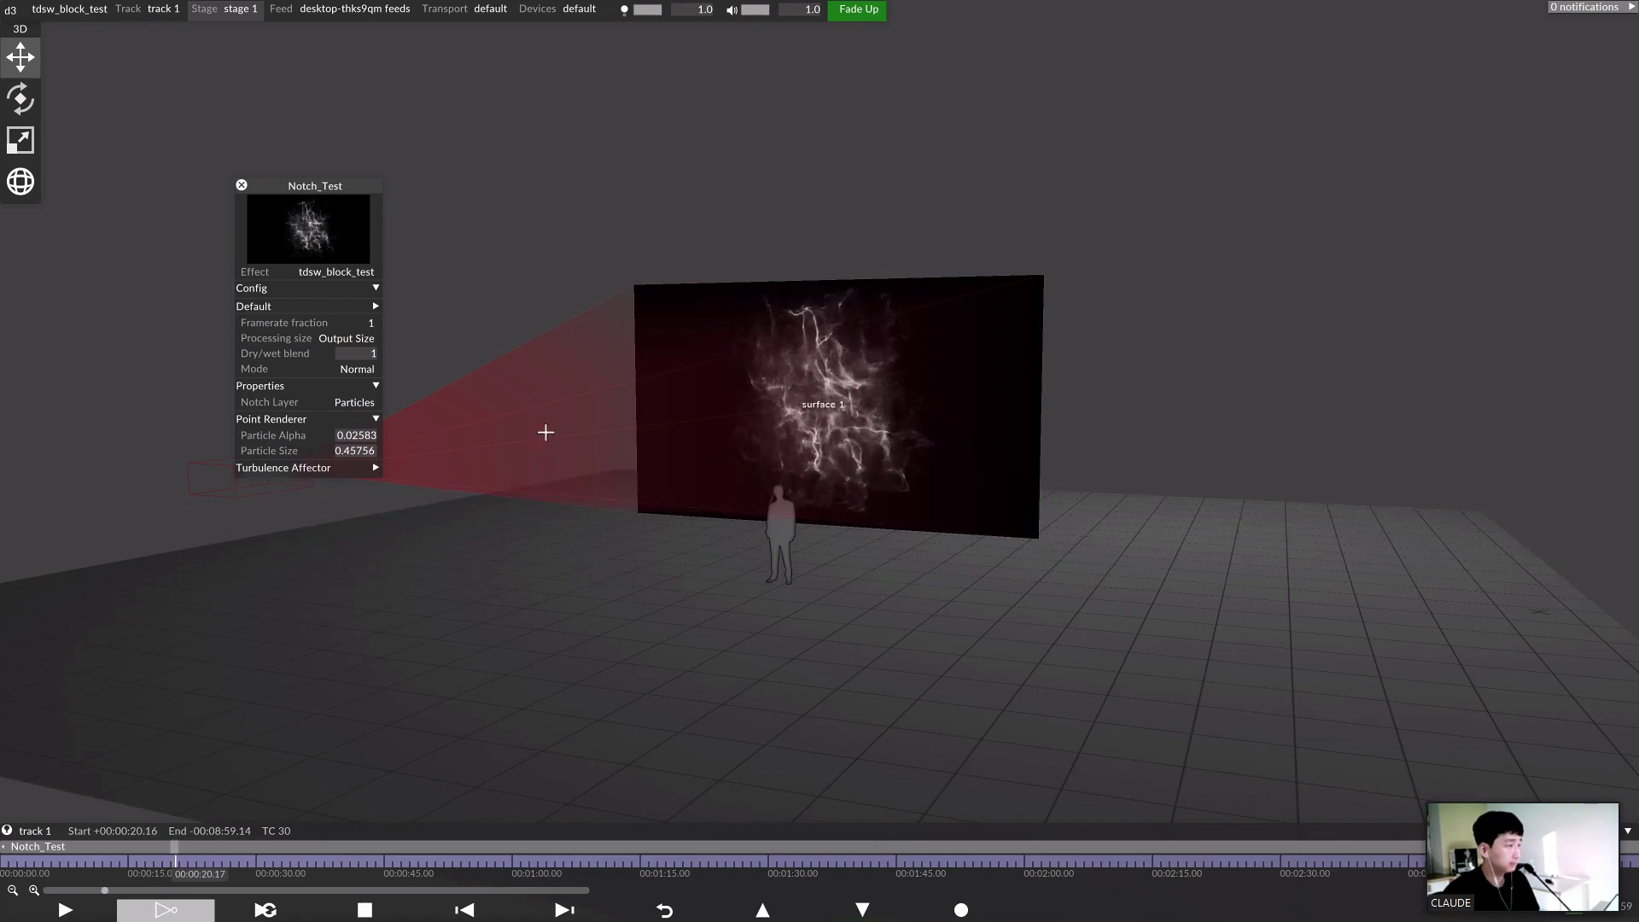
click(376, 468)
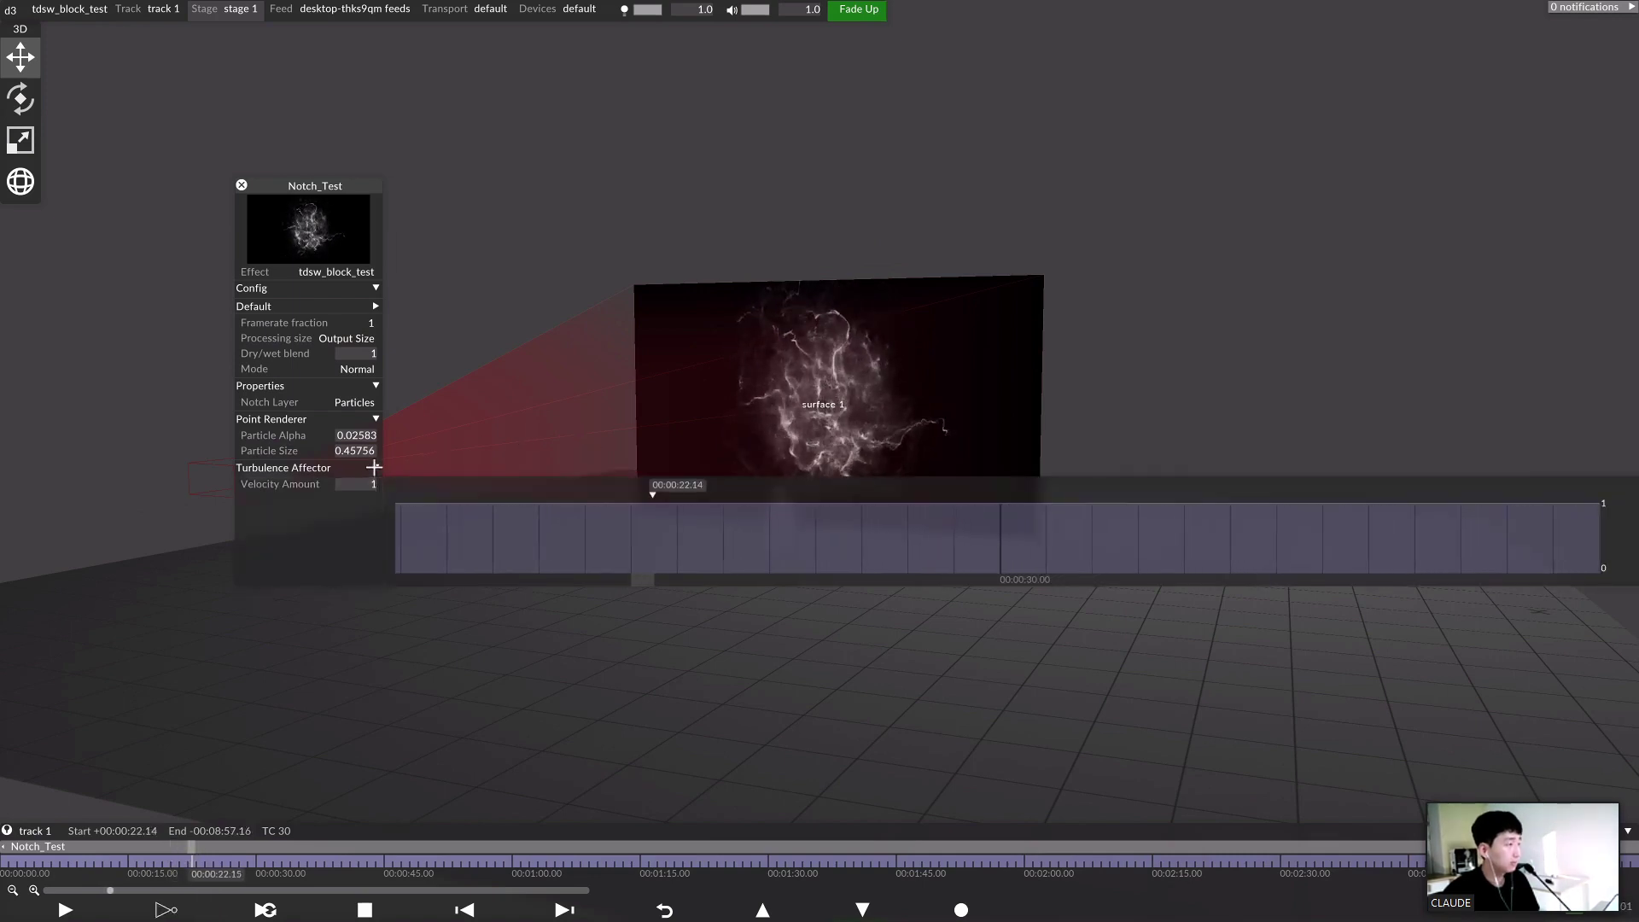
click(376, 467)
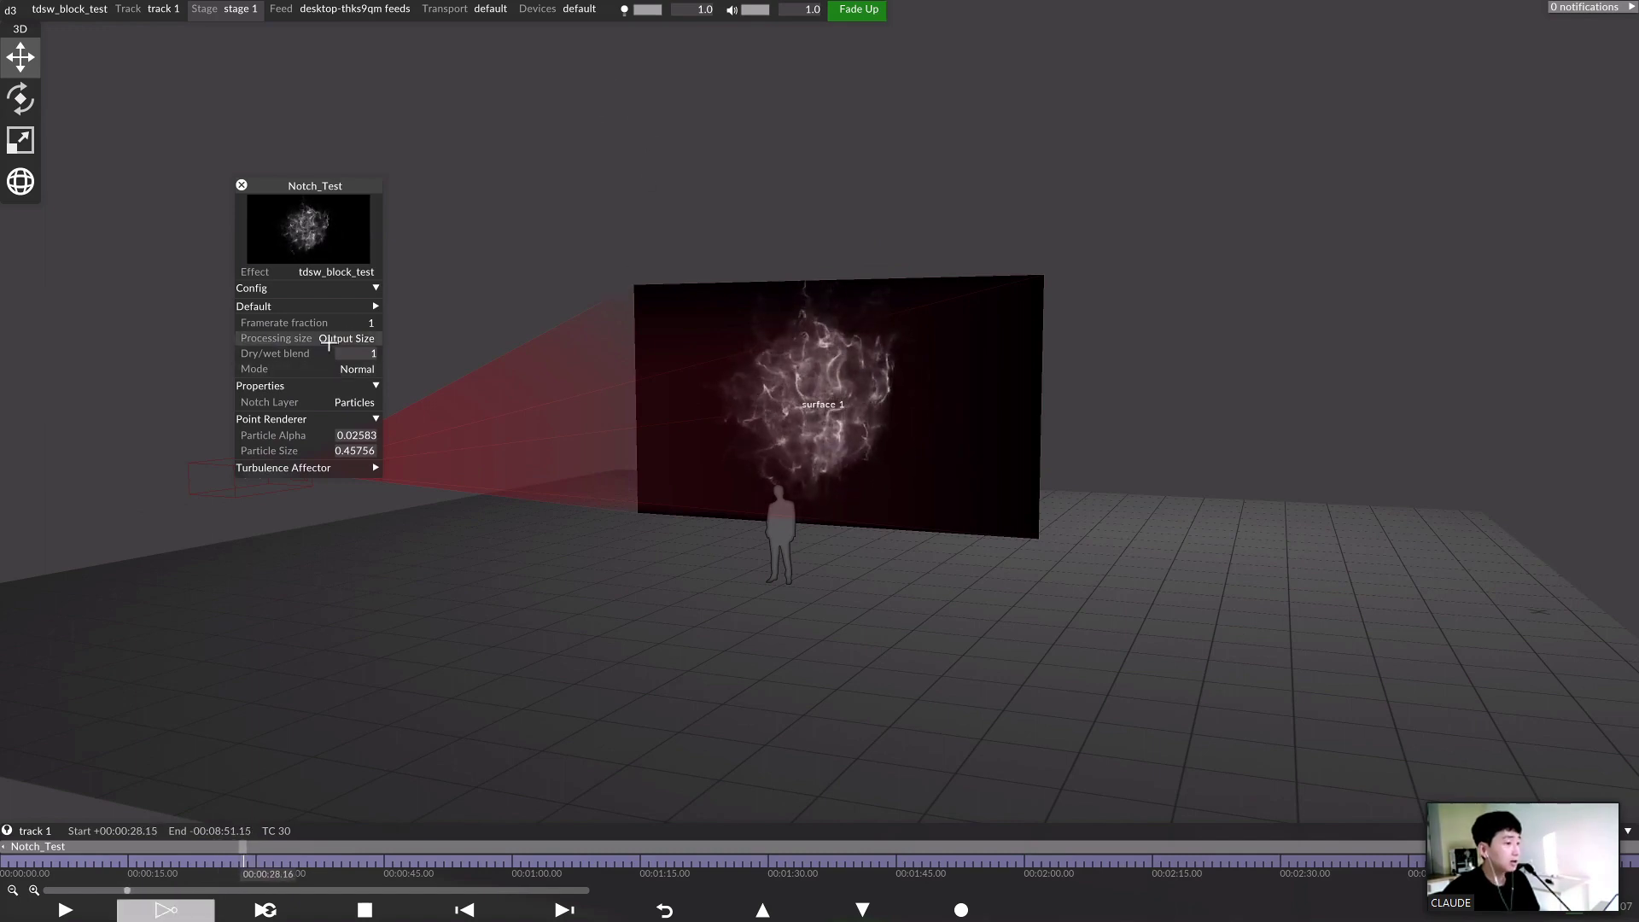
Create a new device manager named audio_react
click(566, 13)
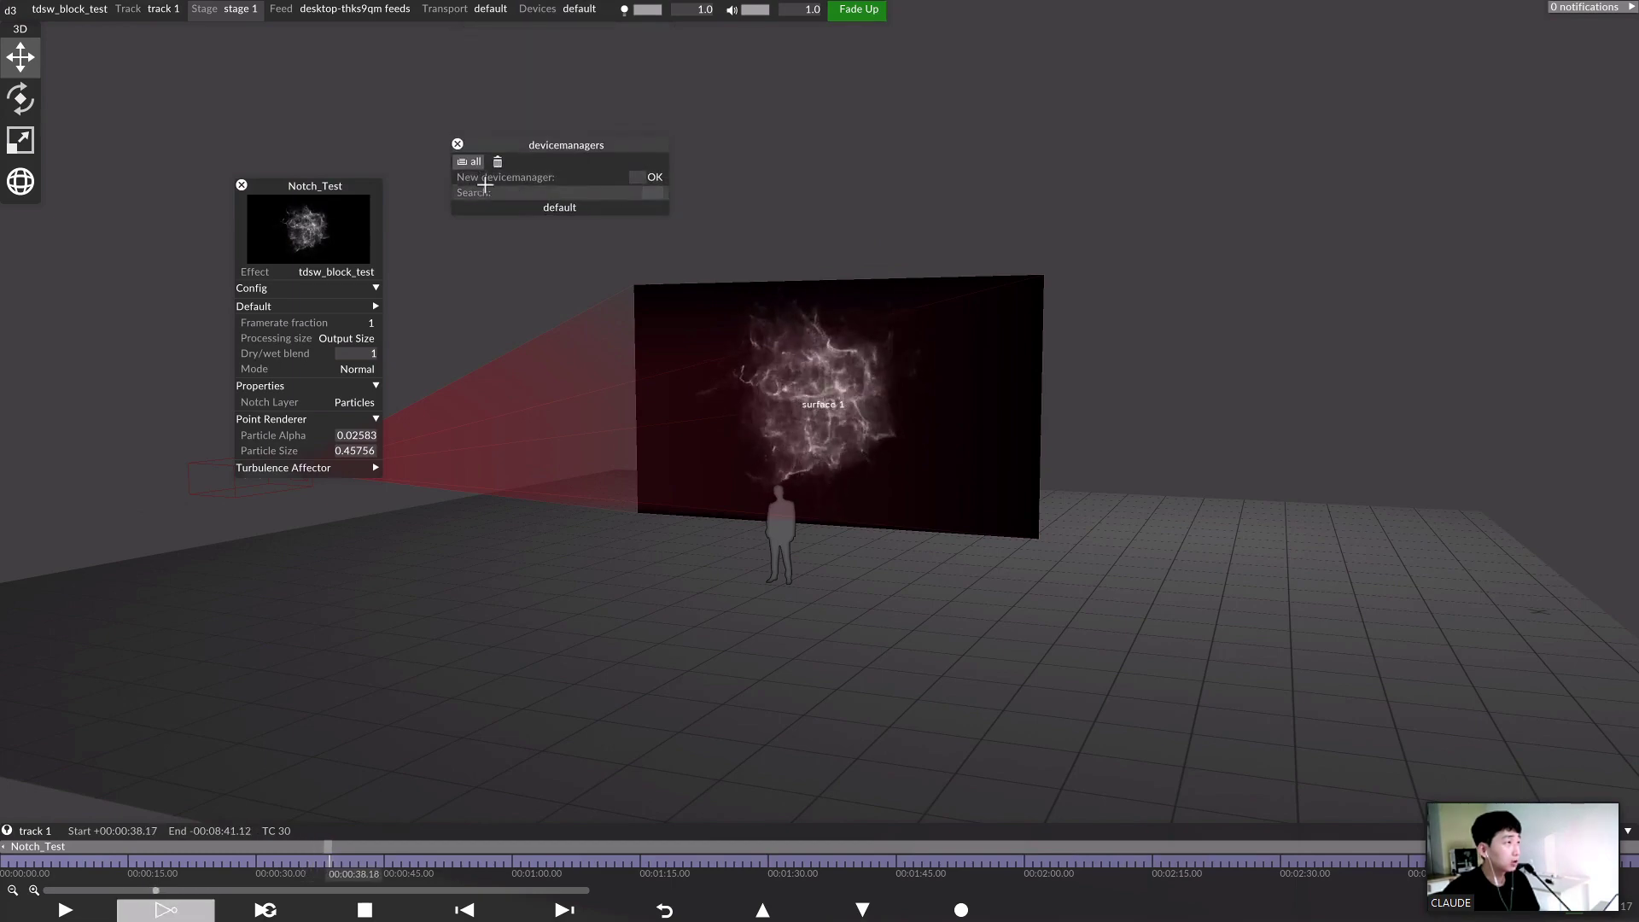
click(485, 181)
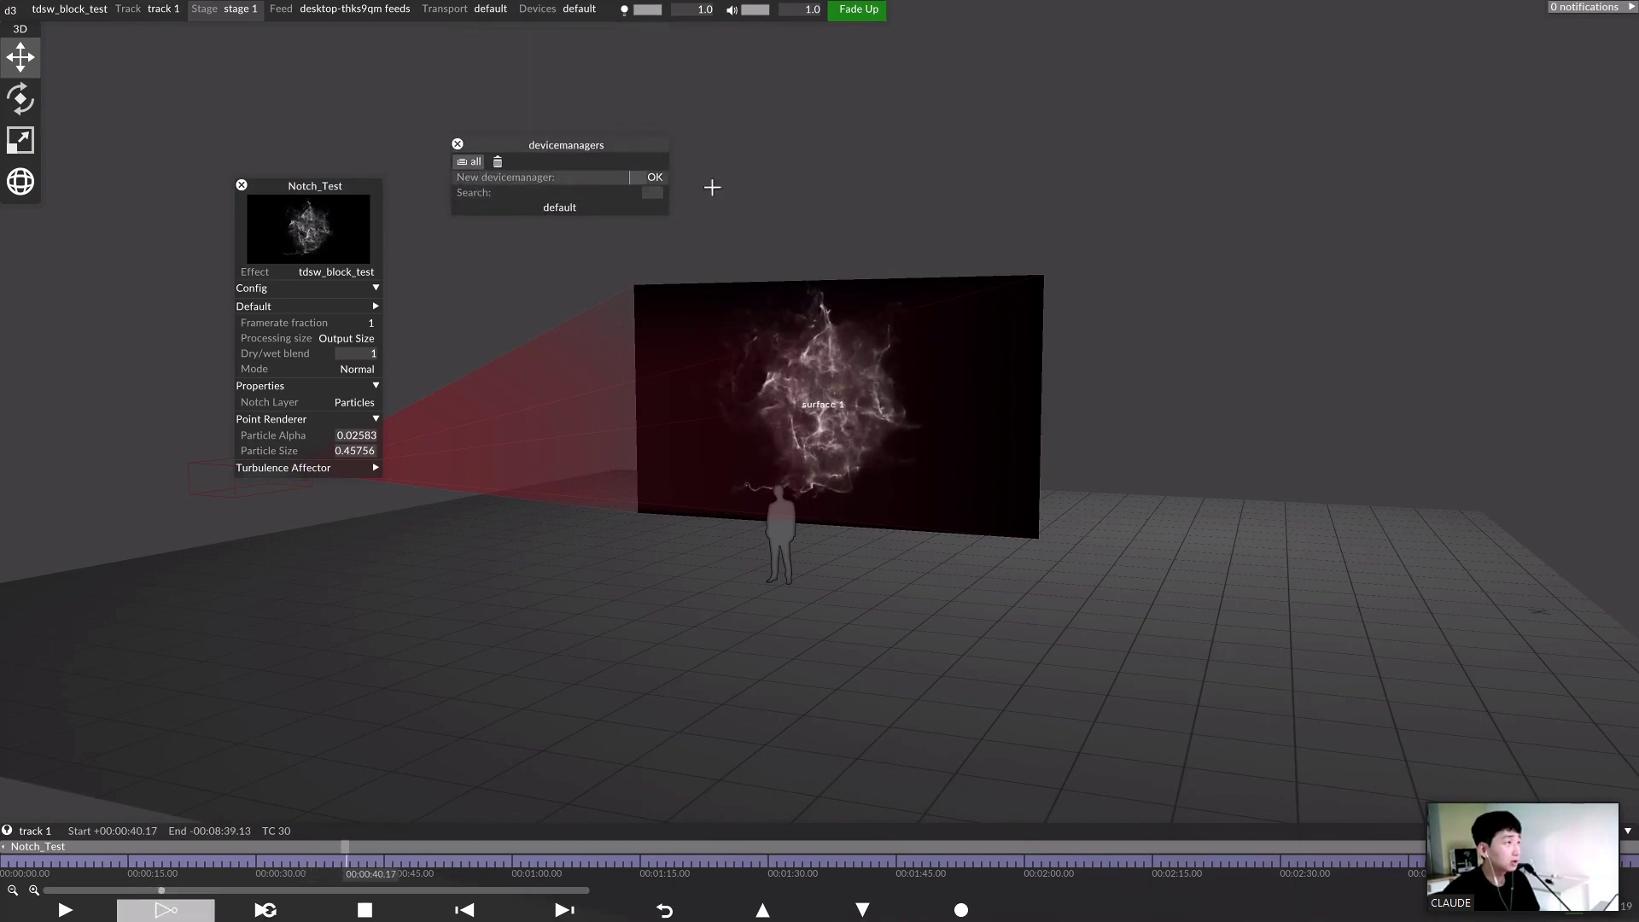
text(aud)
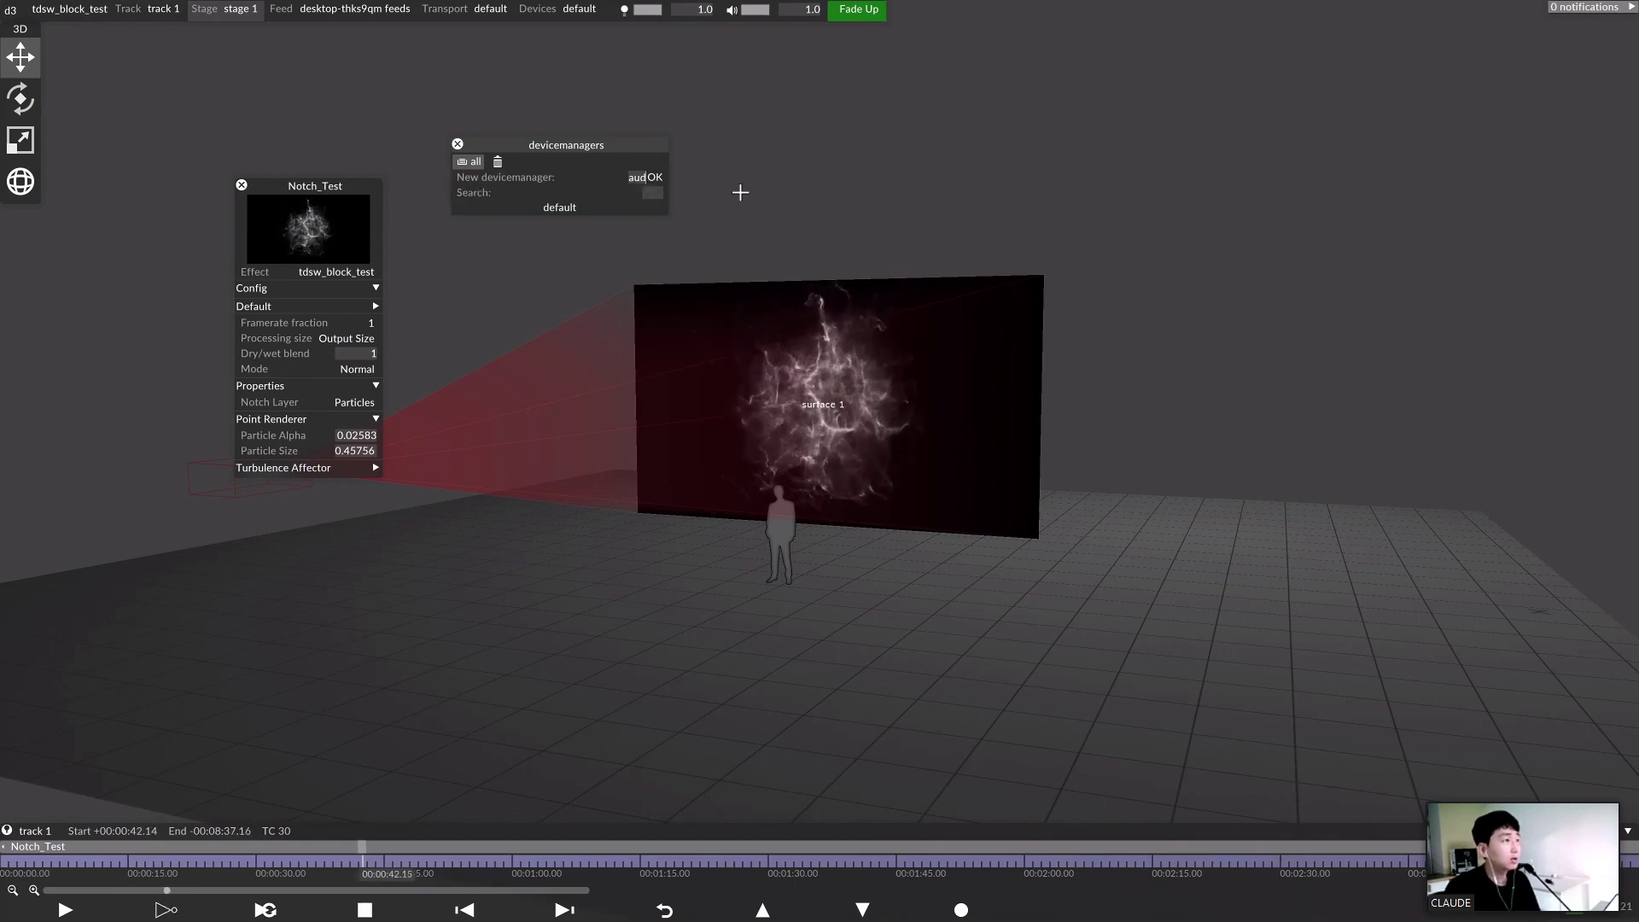
text(io)
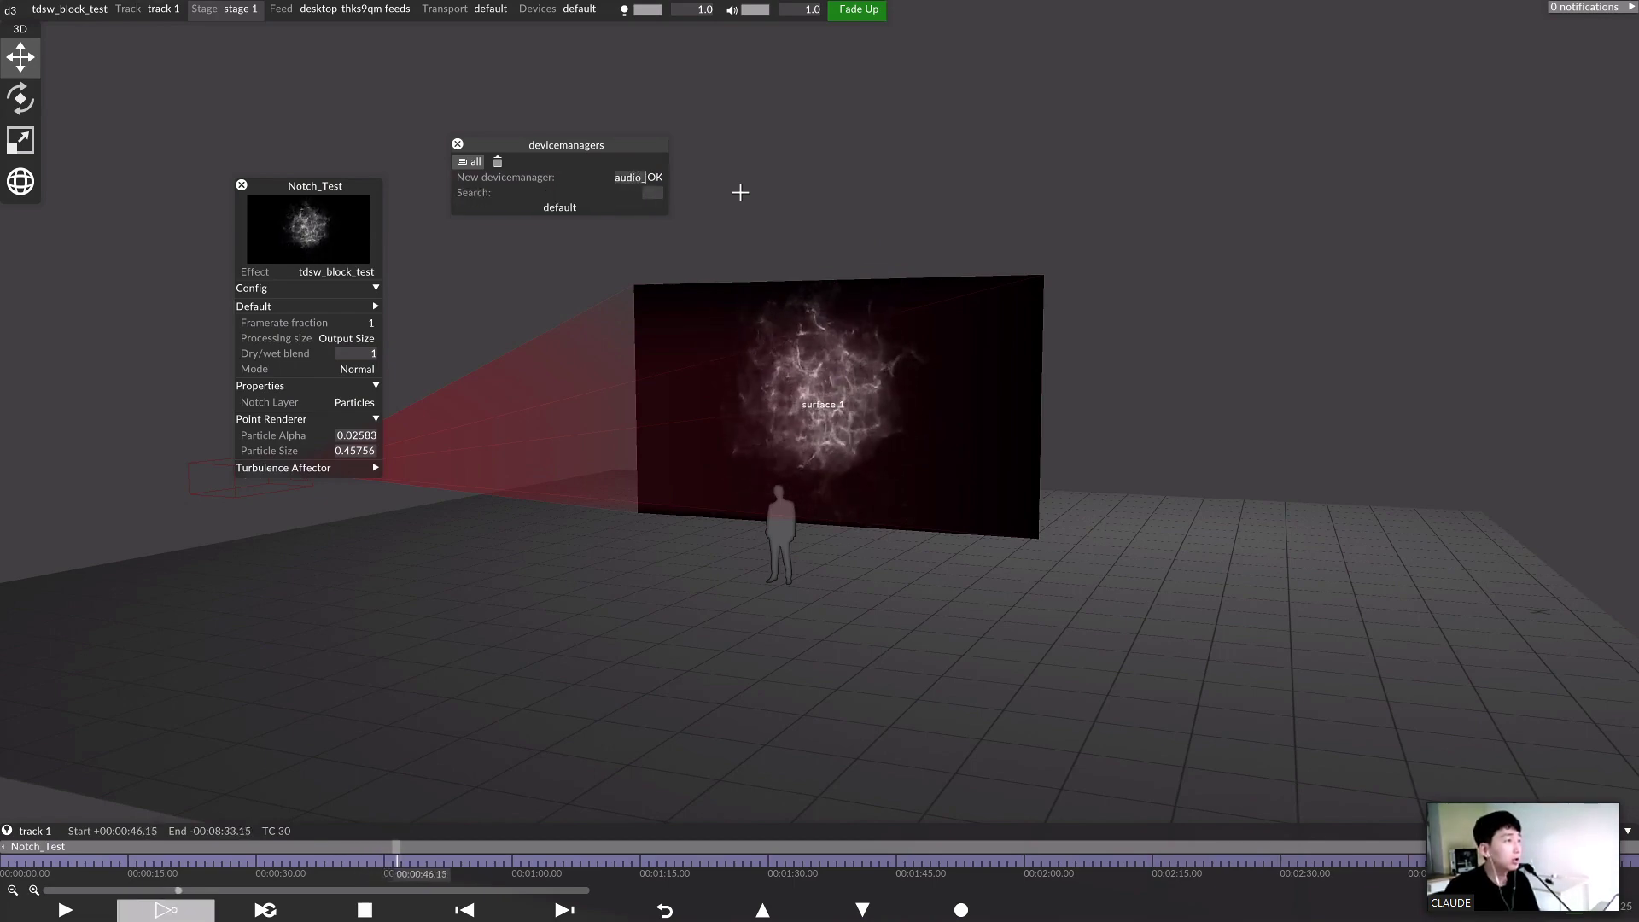
text(_react)
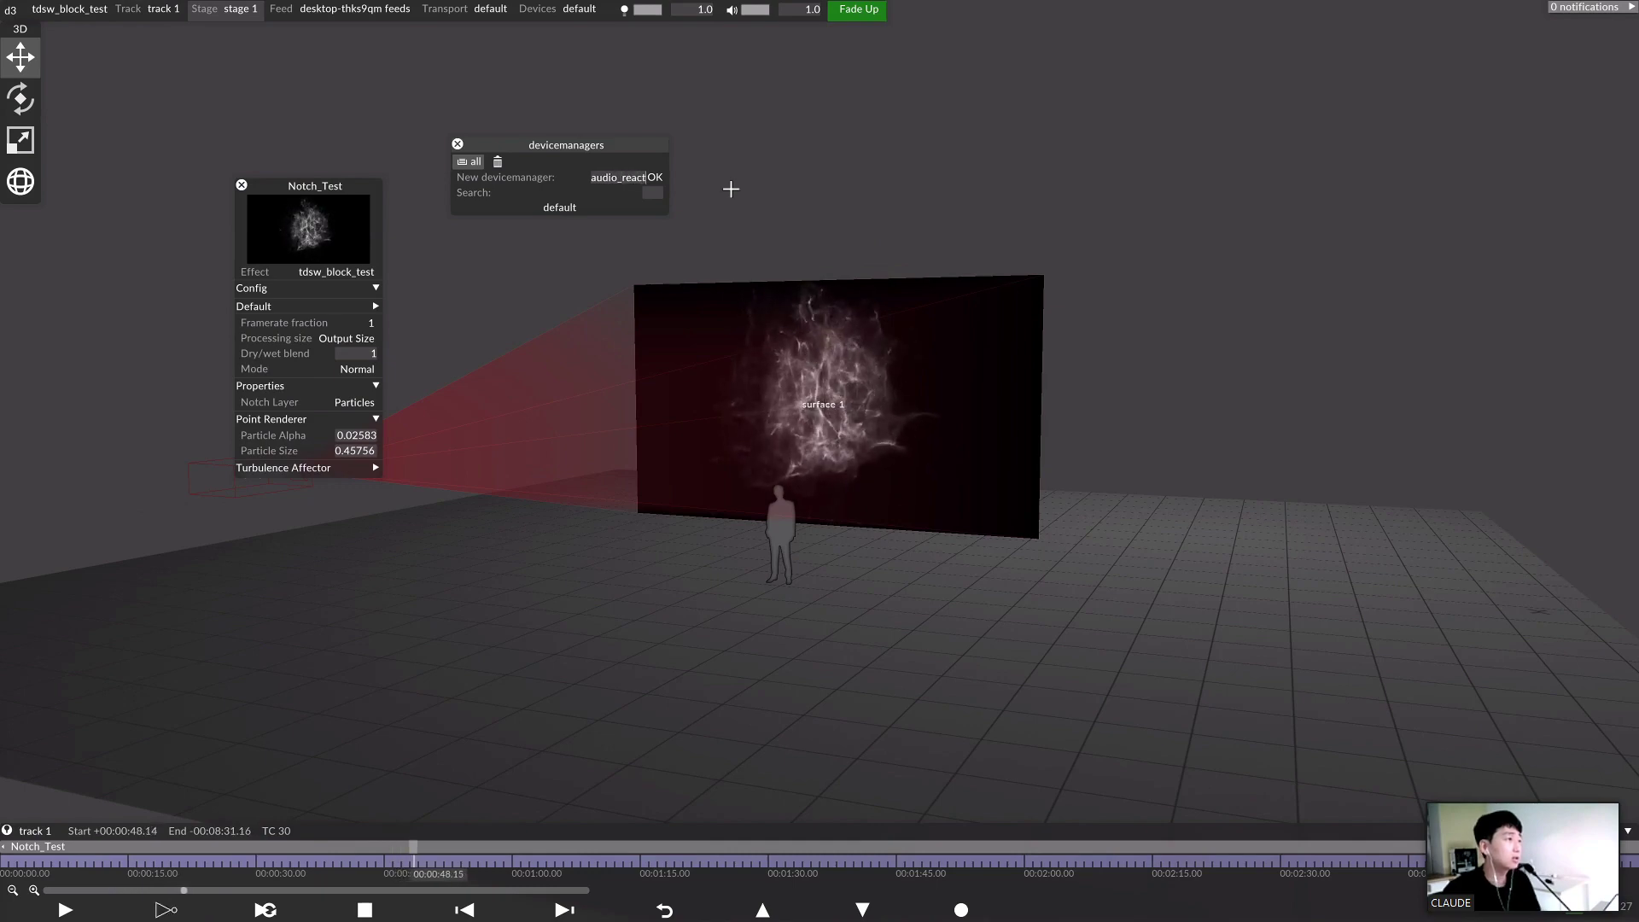
click(654, 177)
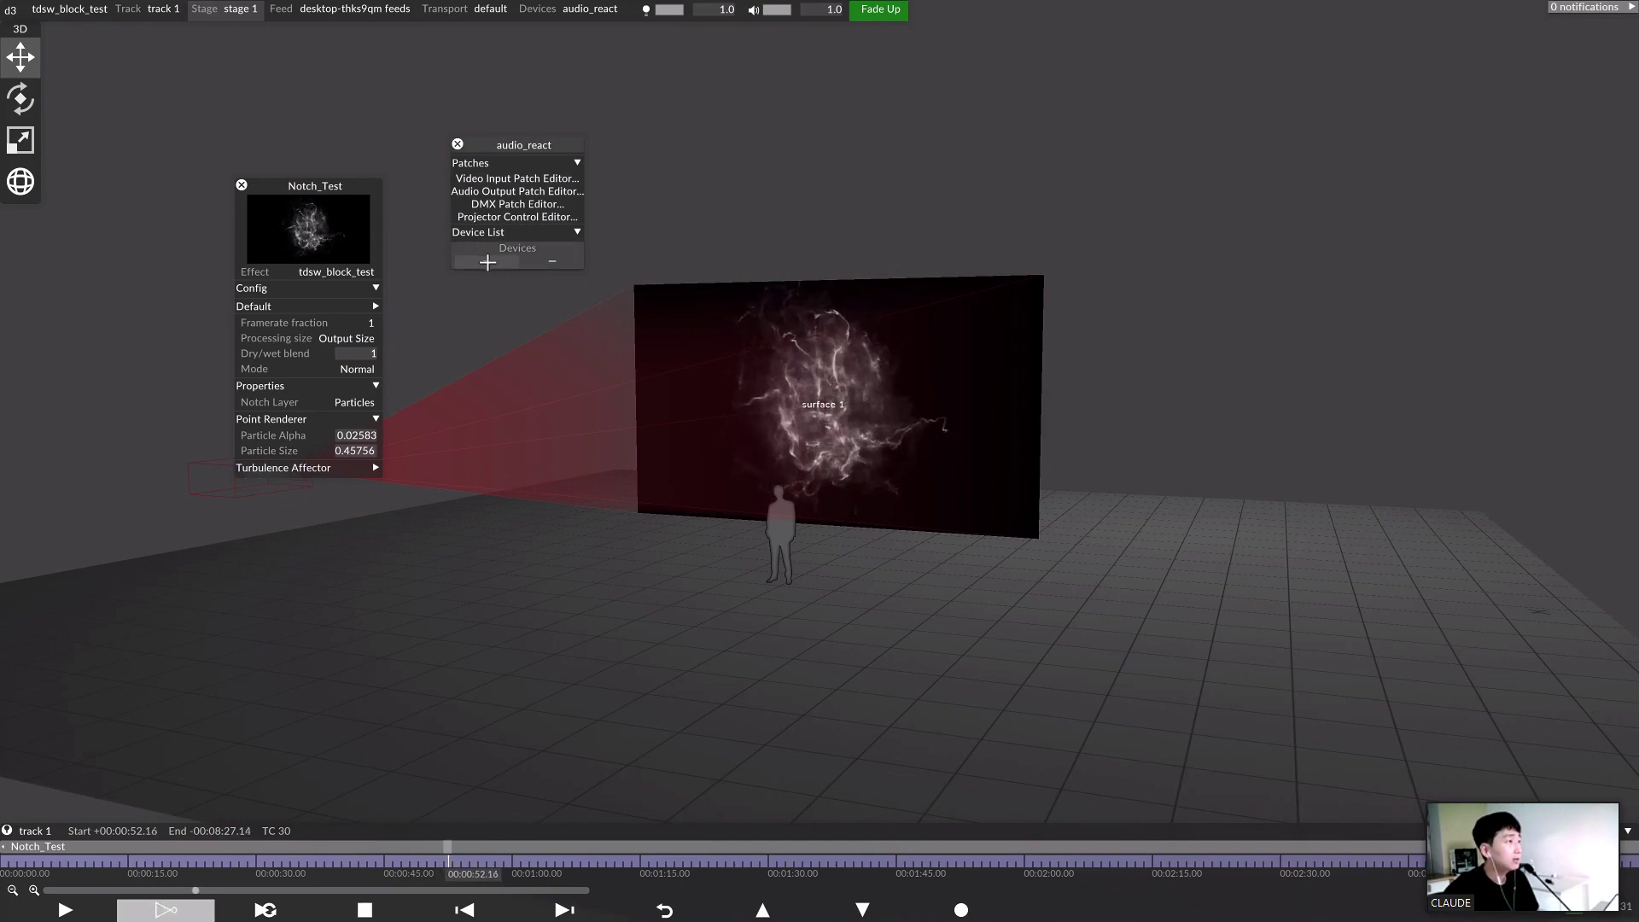
Add the audio analyser to audio_react's device list and open its line settings
click(492, 263)
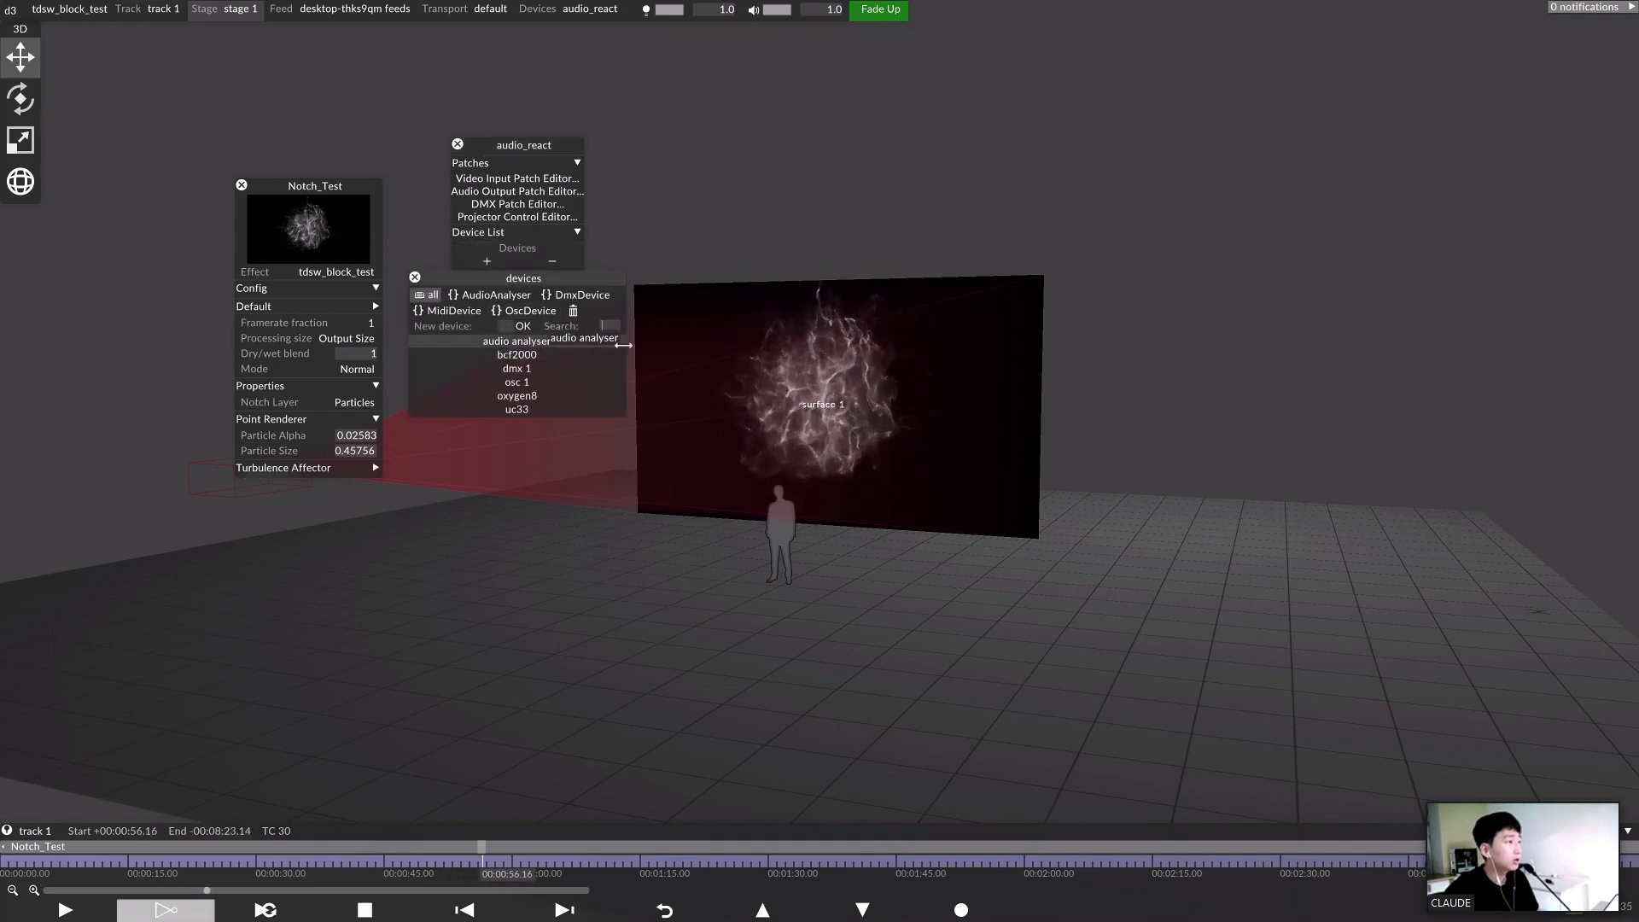
drag(549, 340, 529, 259)
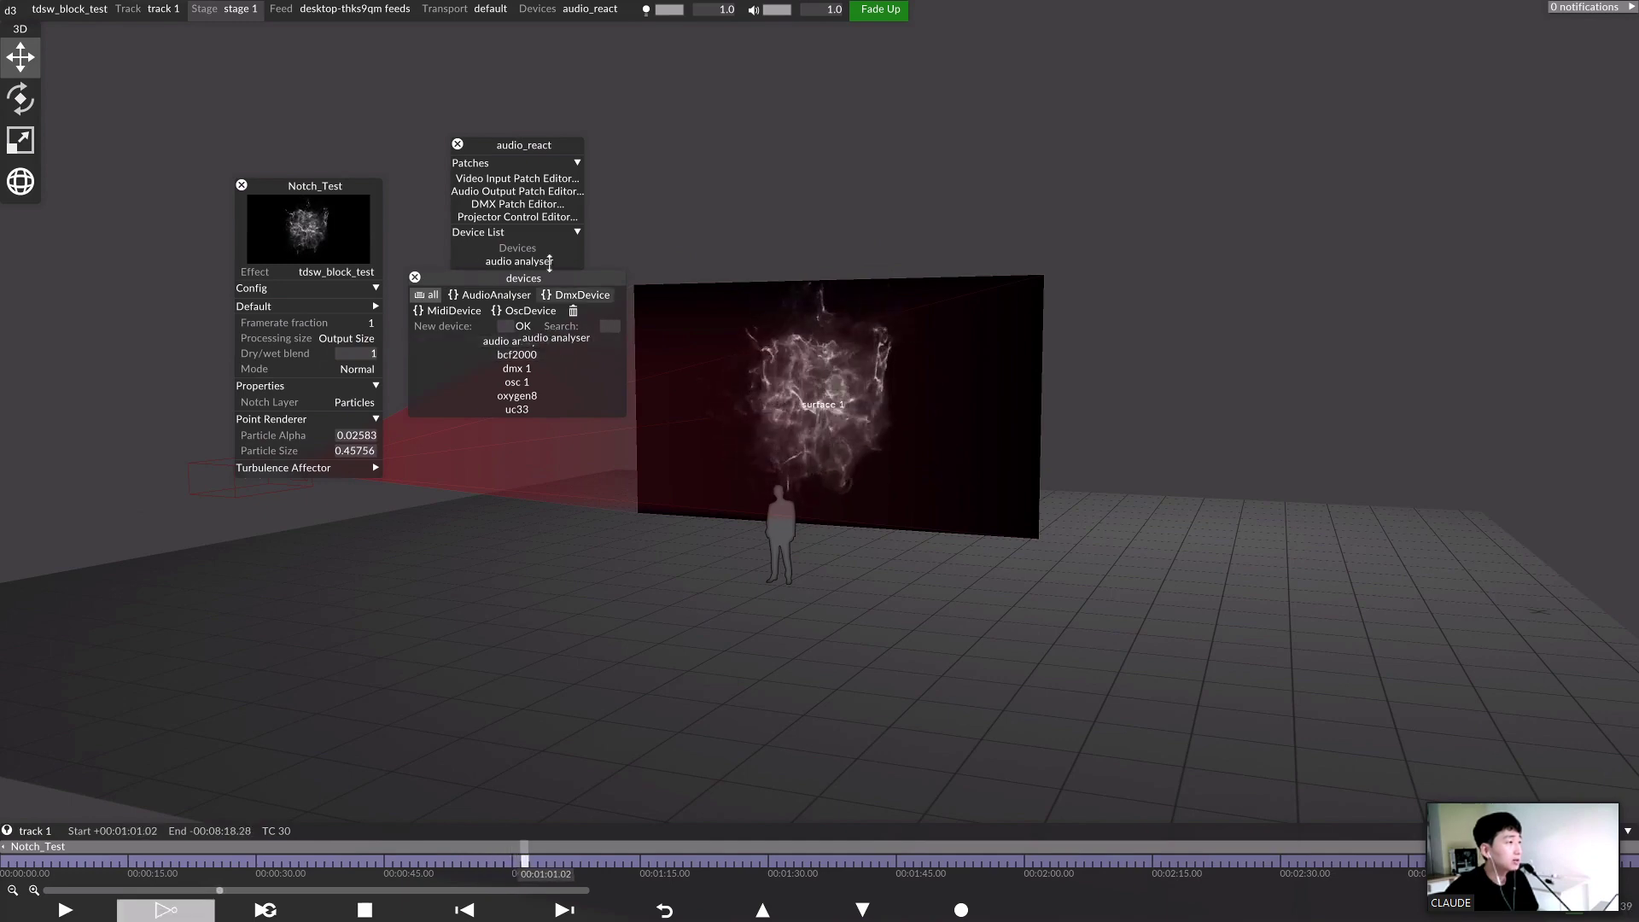
click(415, 277)
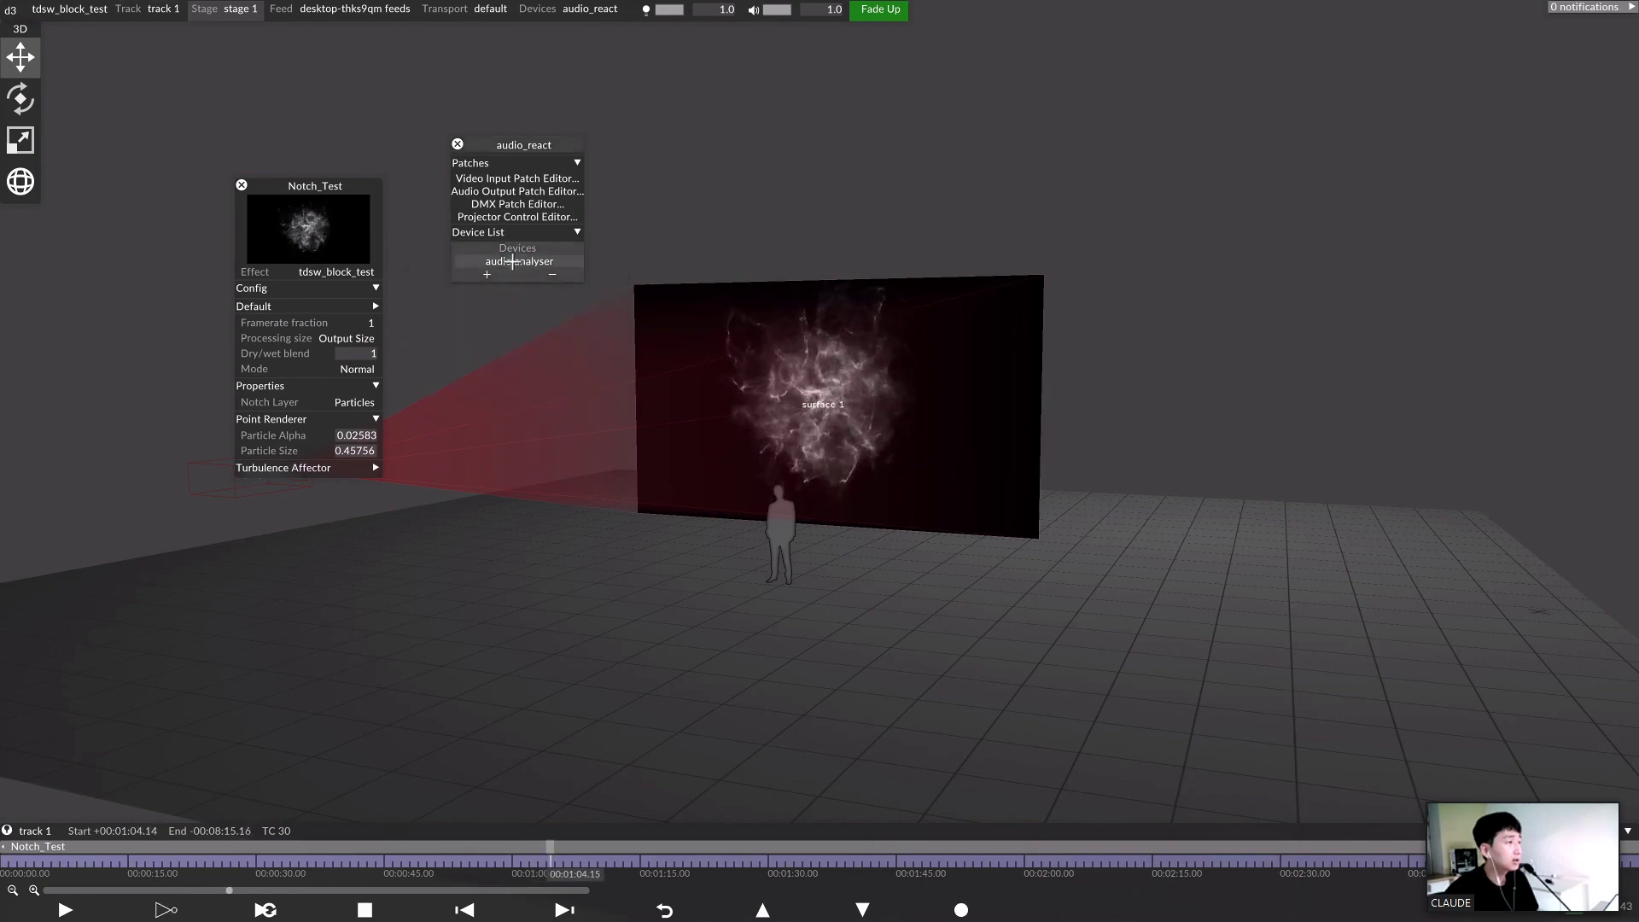
drag(513, 261, 598, 224)
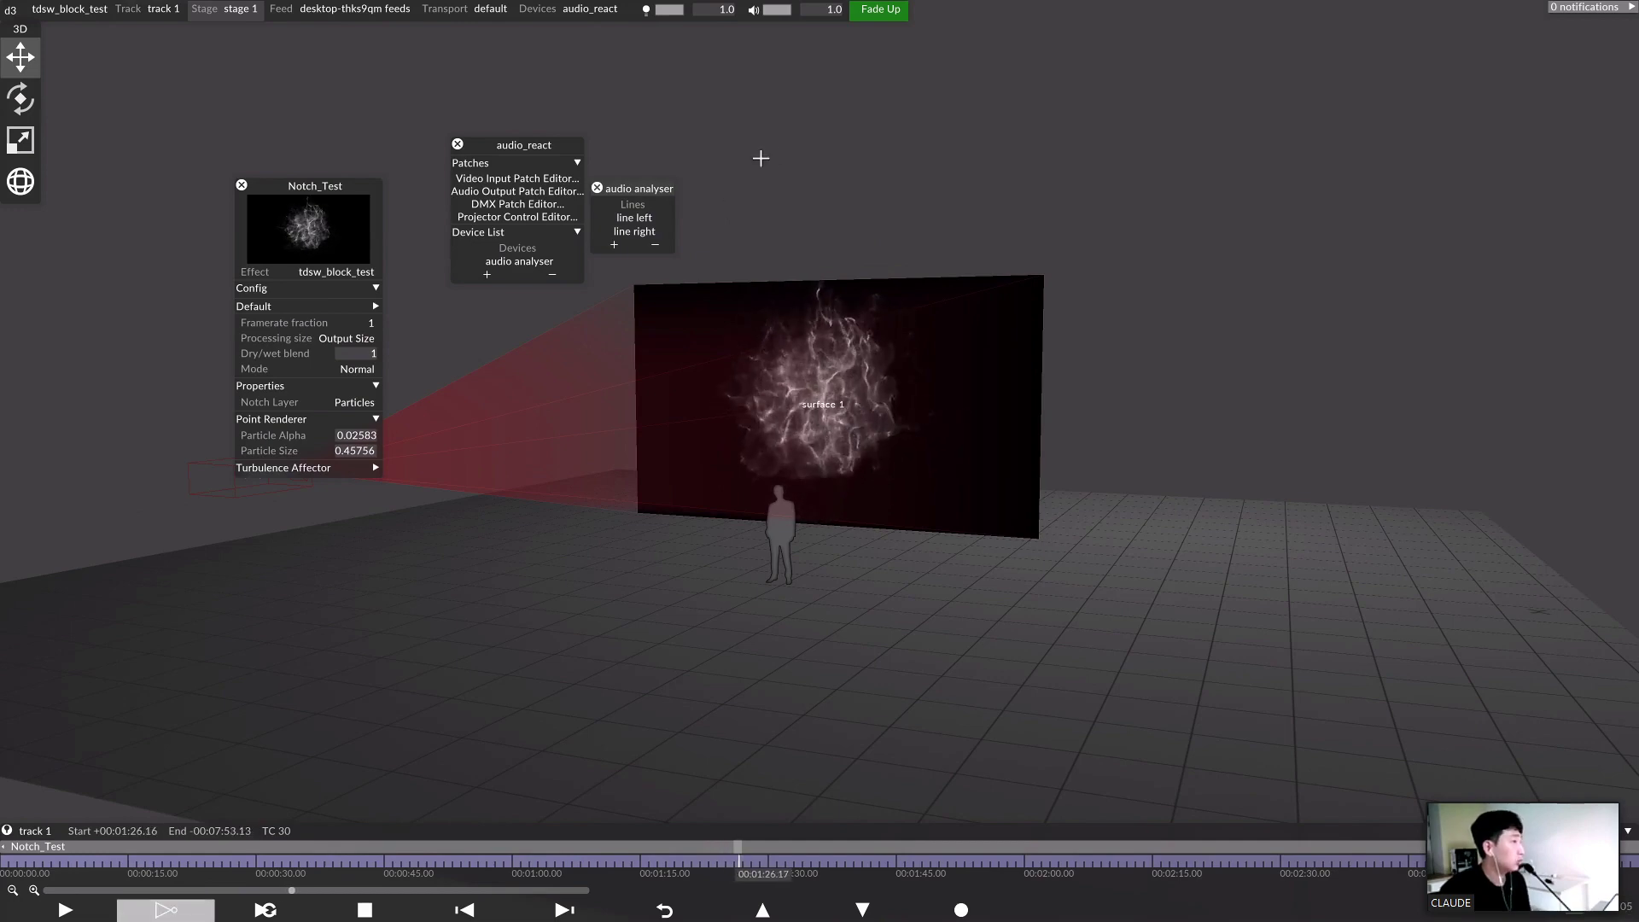
Place the audio analyser settings beside audio_react and open the expression settings of the Turbulence Affector's Velocity Amount
click(375, 467)
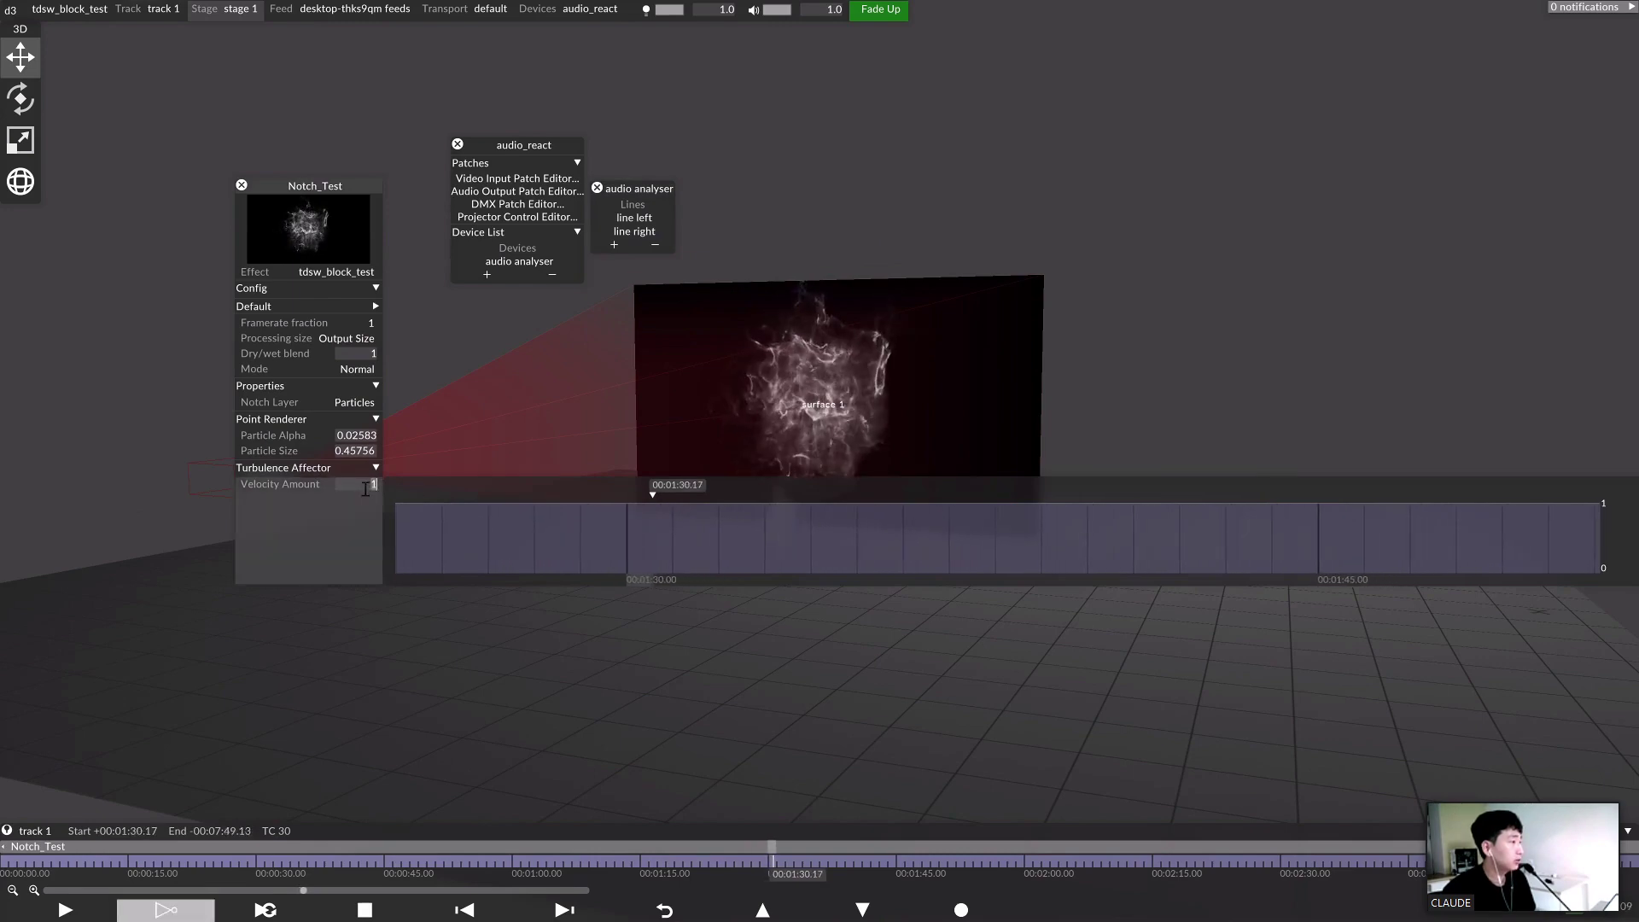
click(353, 484)
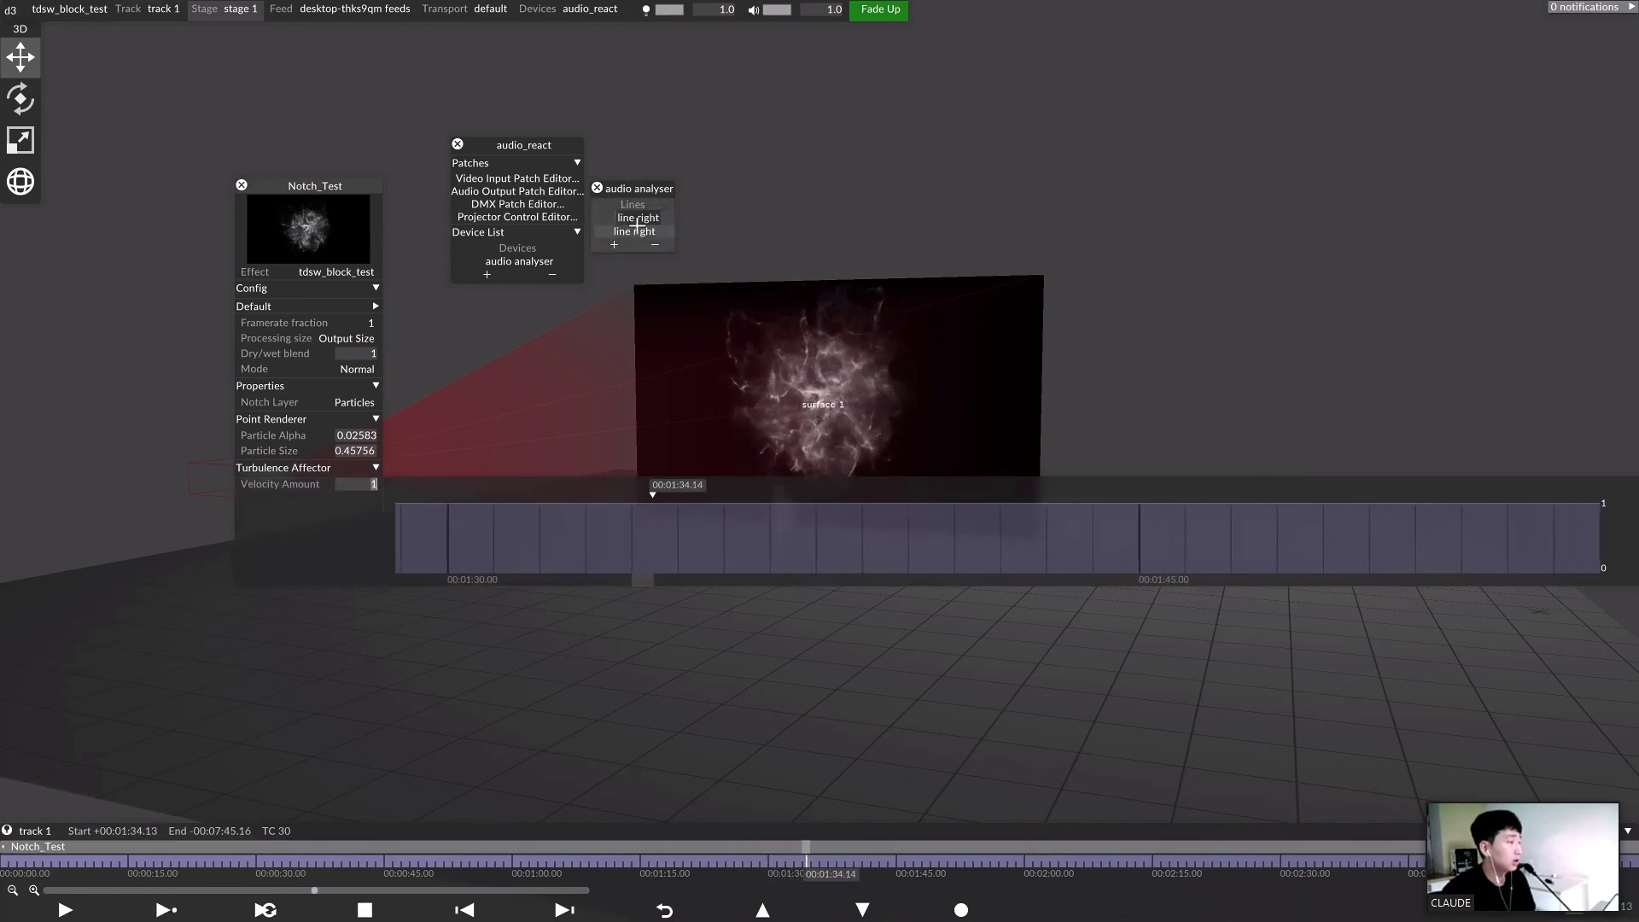
drag(640, 189, 634, 146)
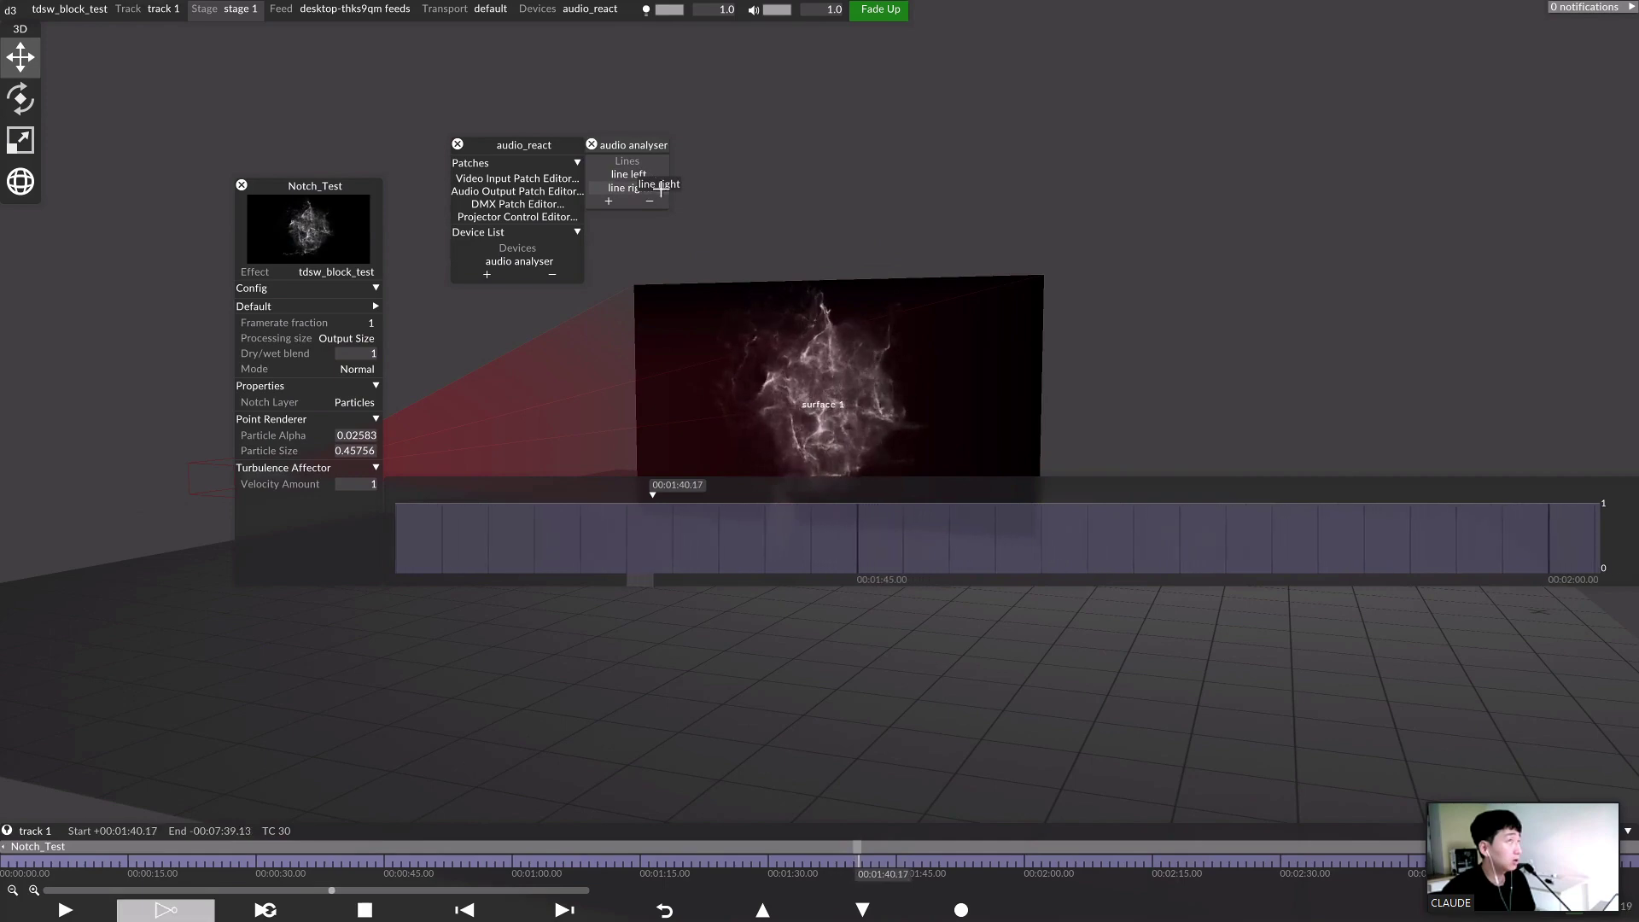
click(369, 484)
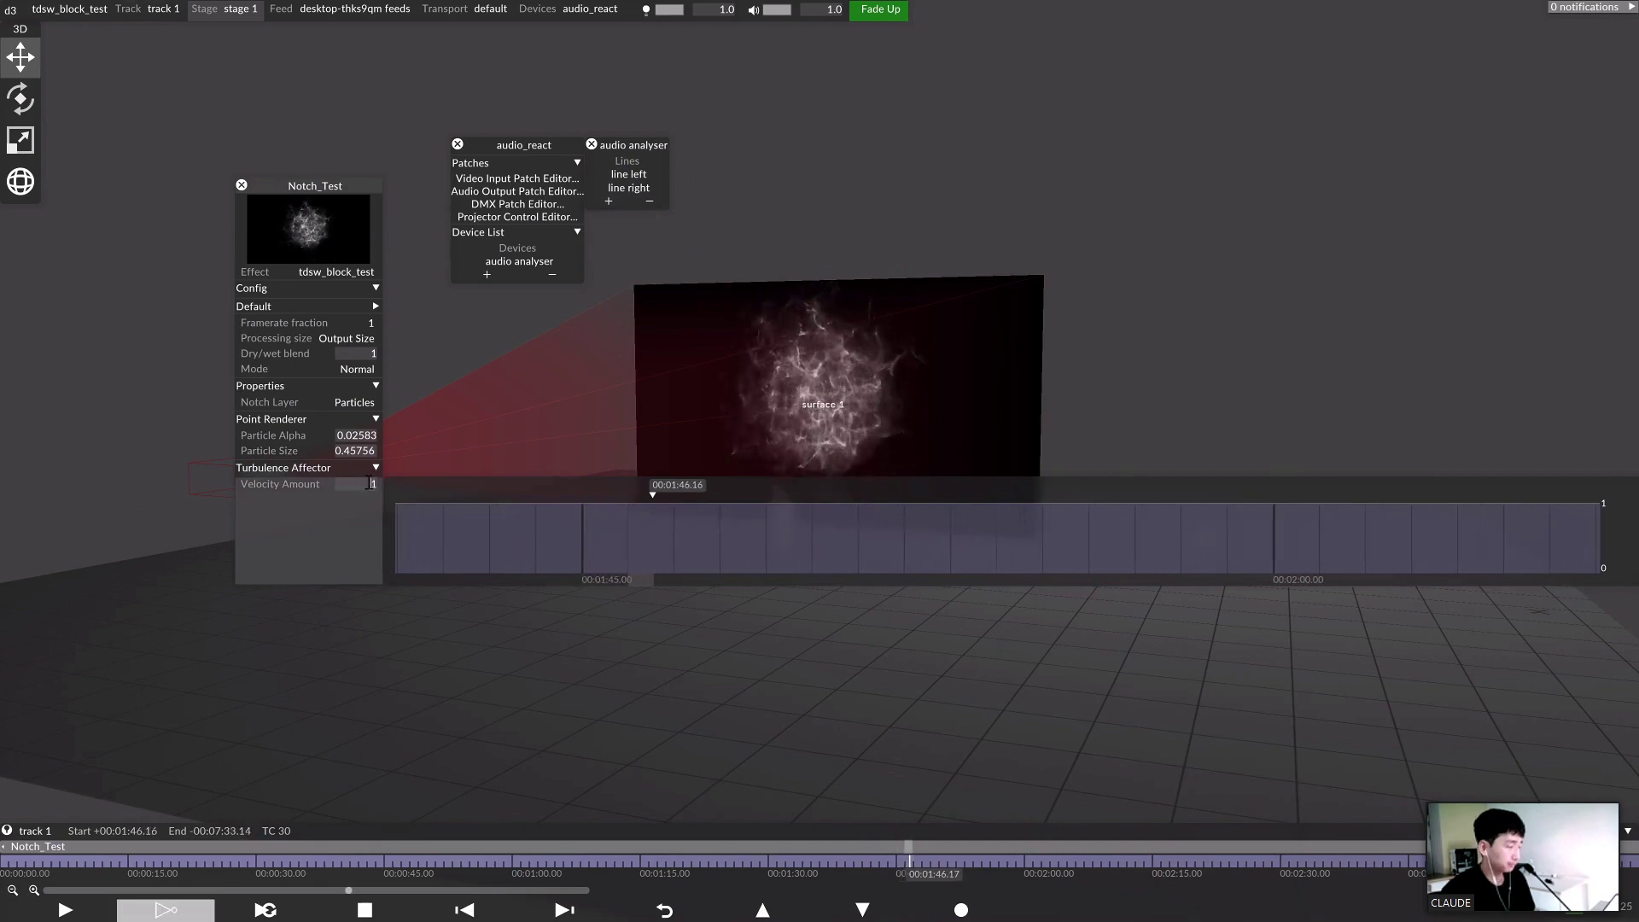
click(363, 490)
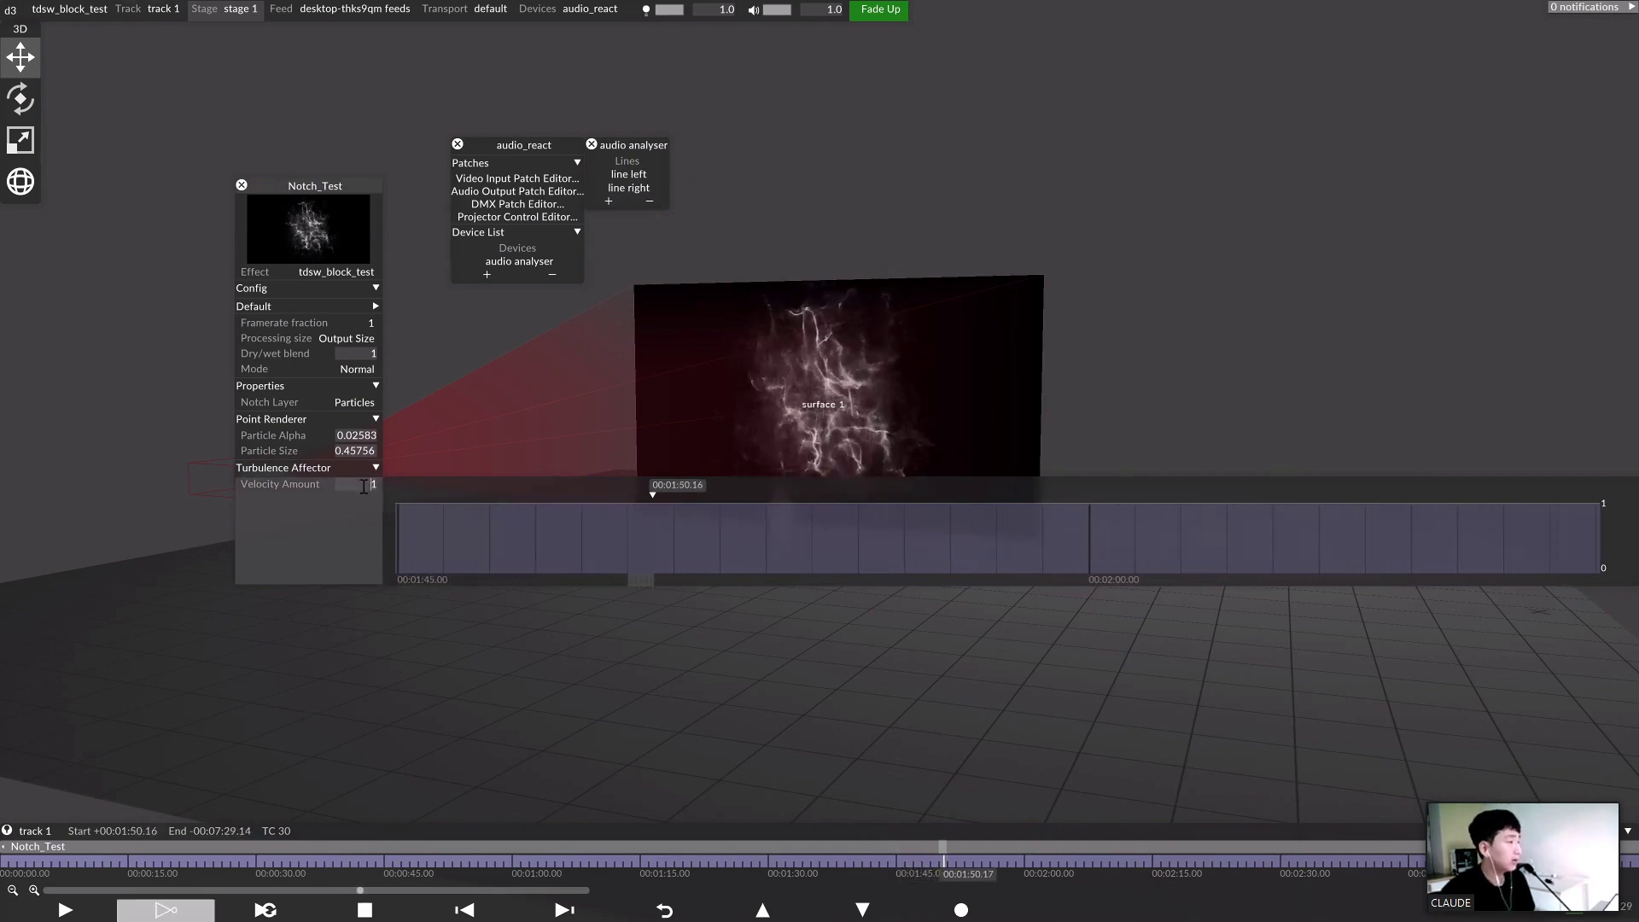
right_click(368, 487)
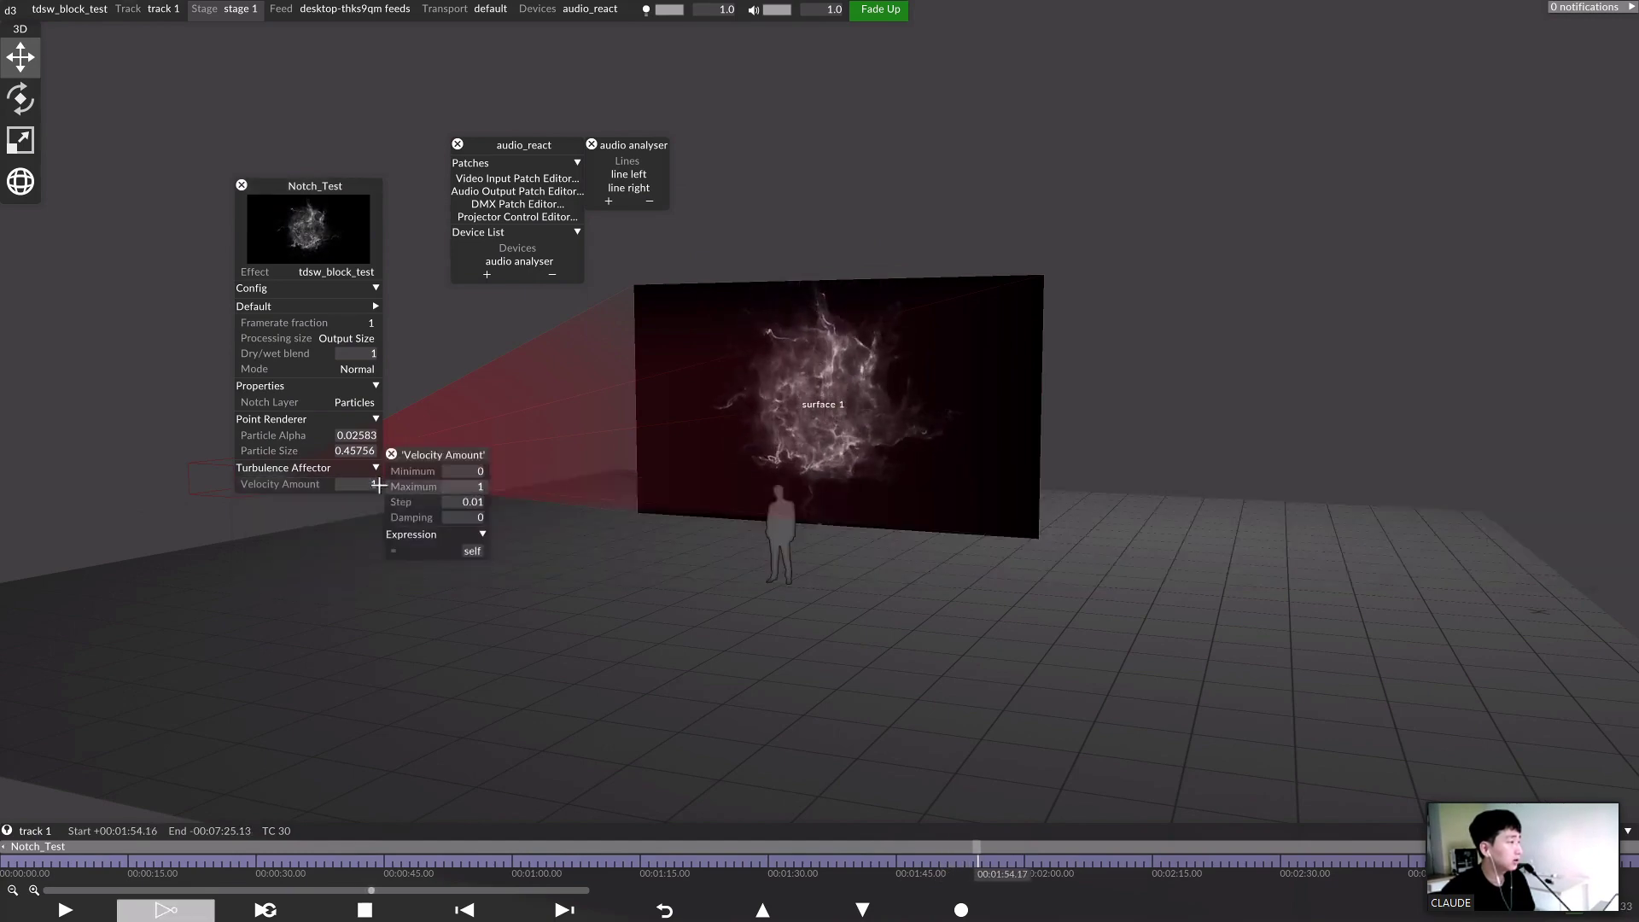
drag(432, 456, 449, 393)
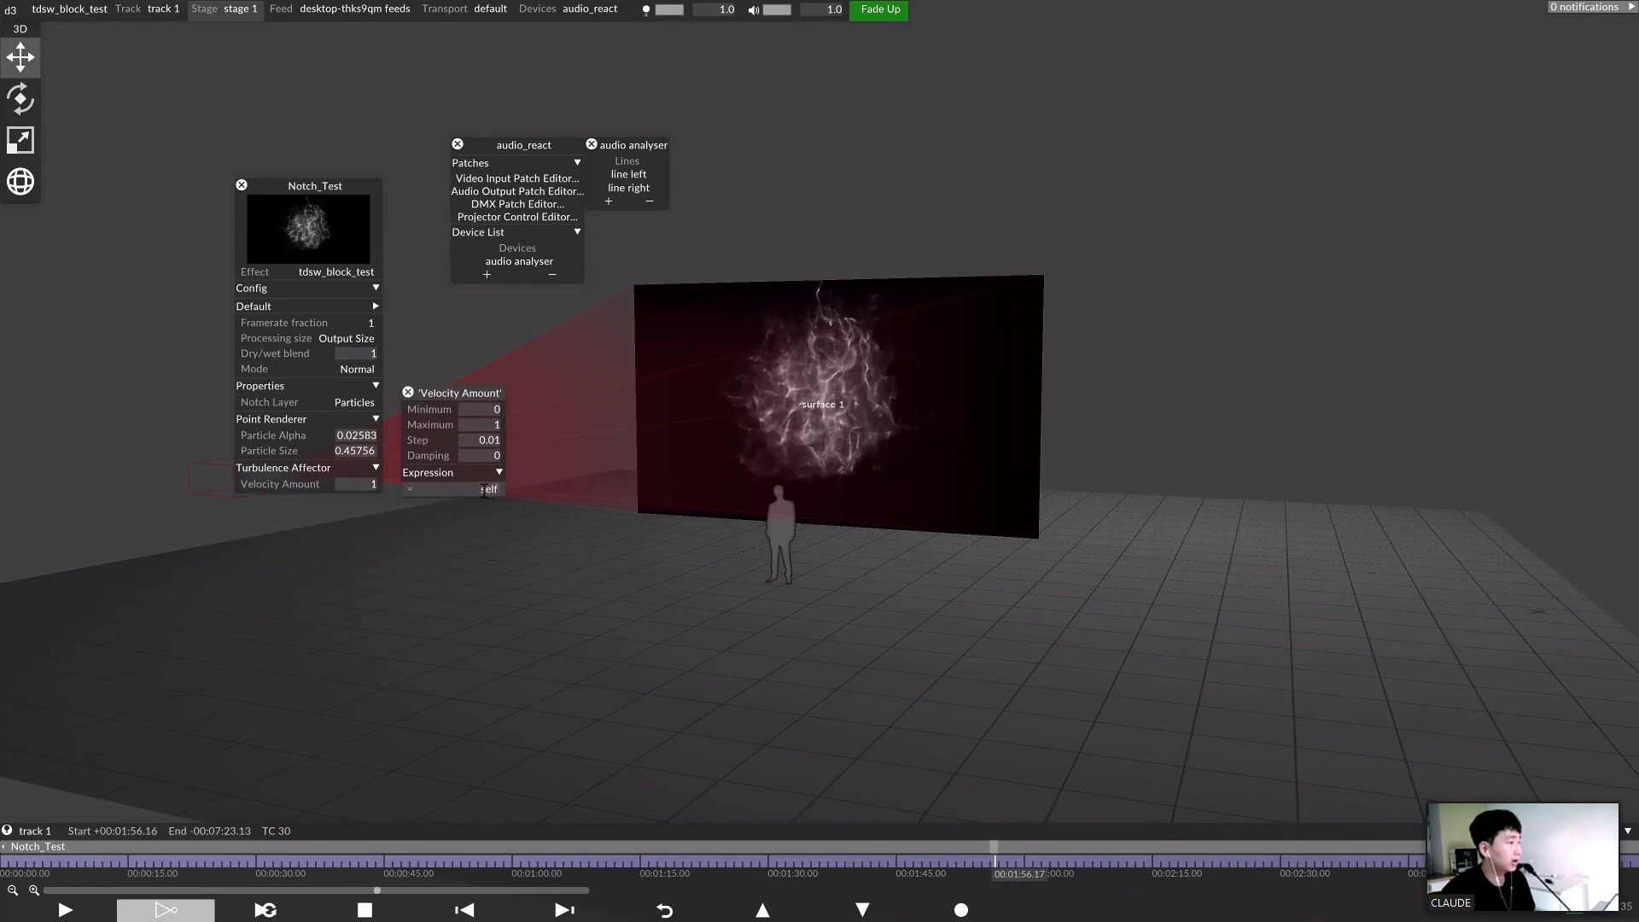
click(484, 491)
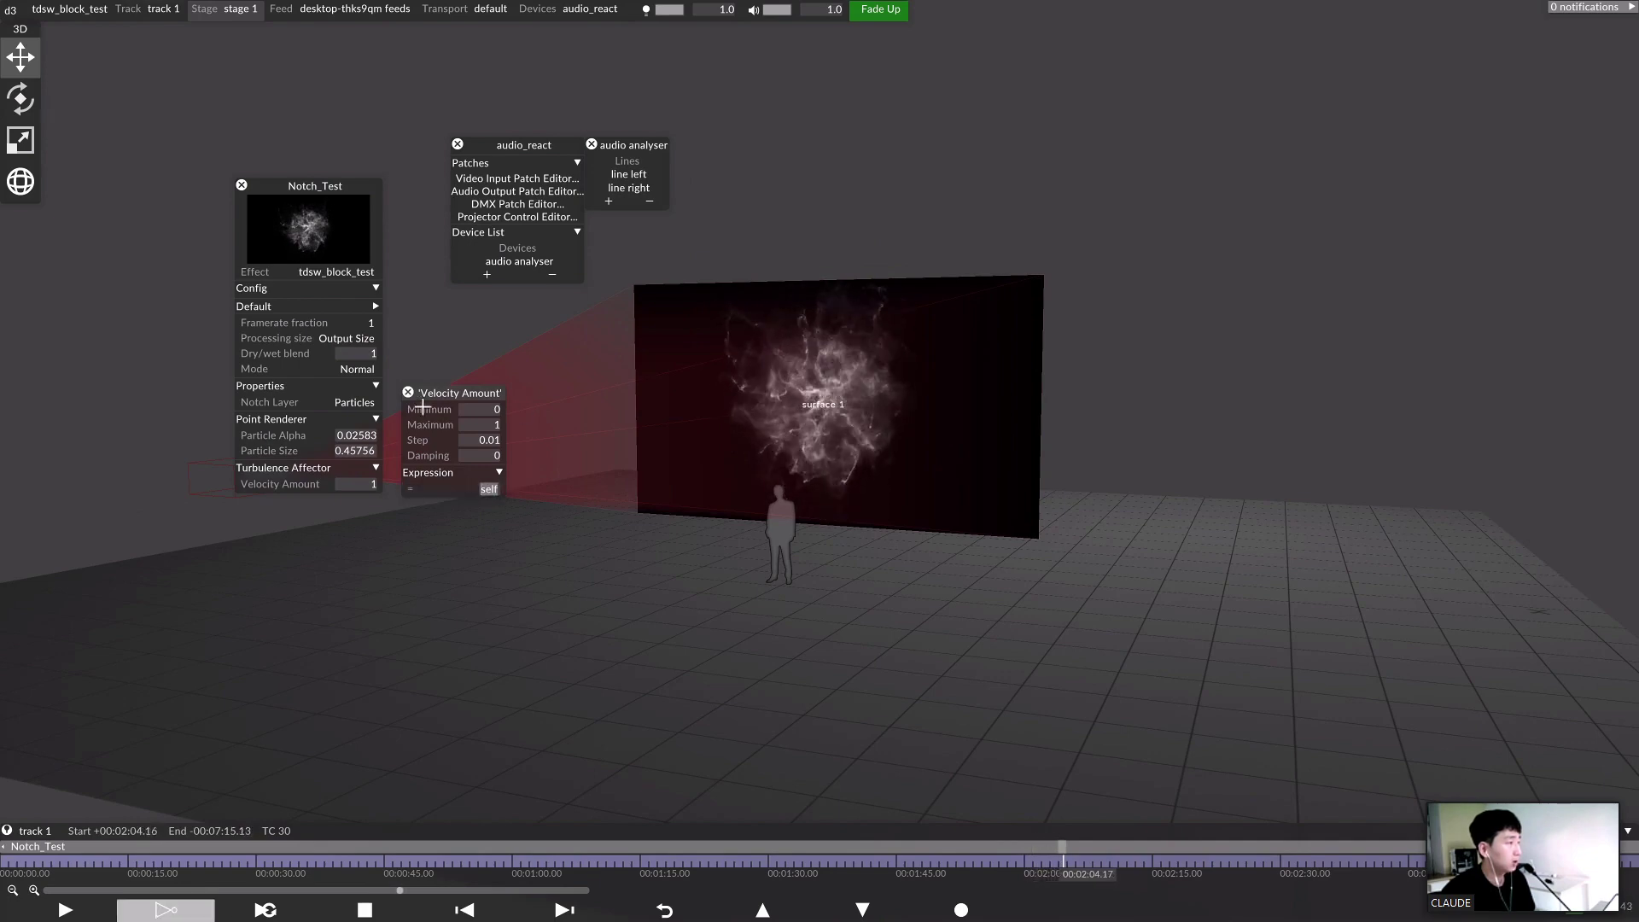
Set the Velocity Amount expression to 1*audioline:line_left.c[0..1000]
click(367, 484)
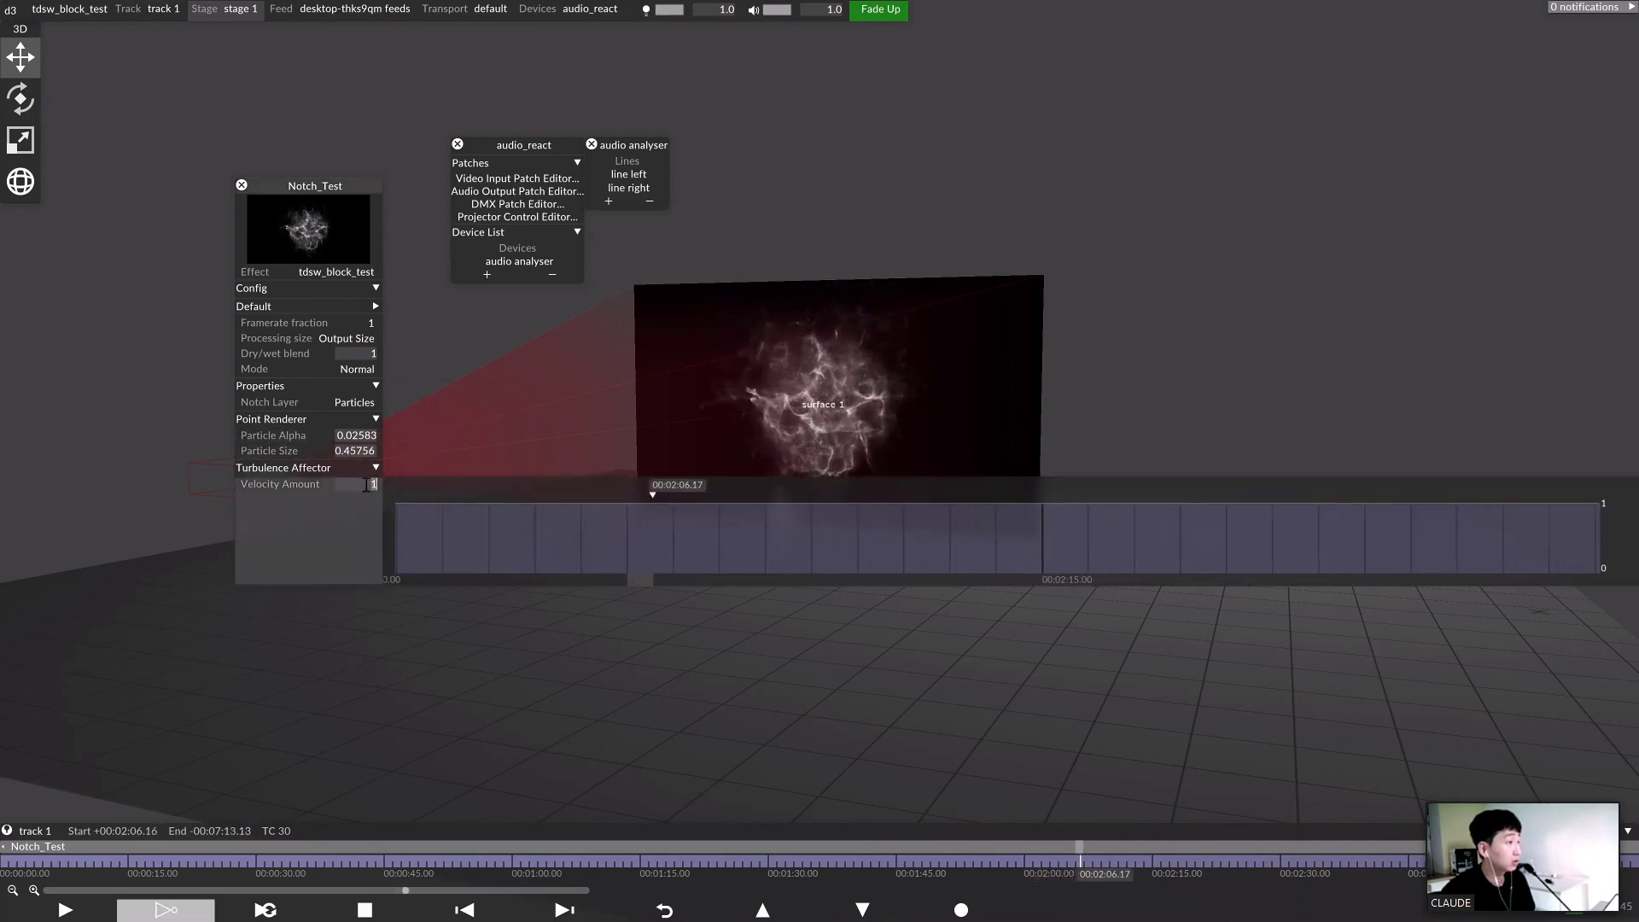
right_click(366, 484)
click(474, 548)
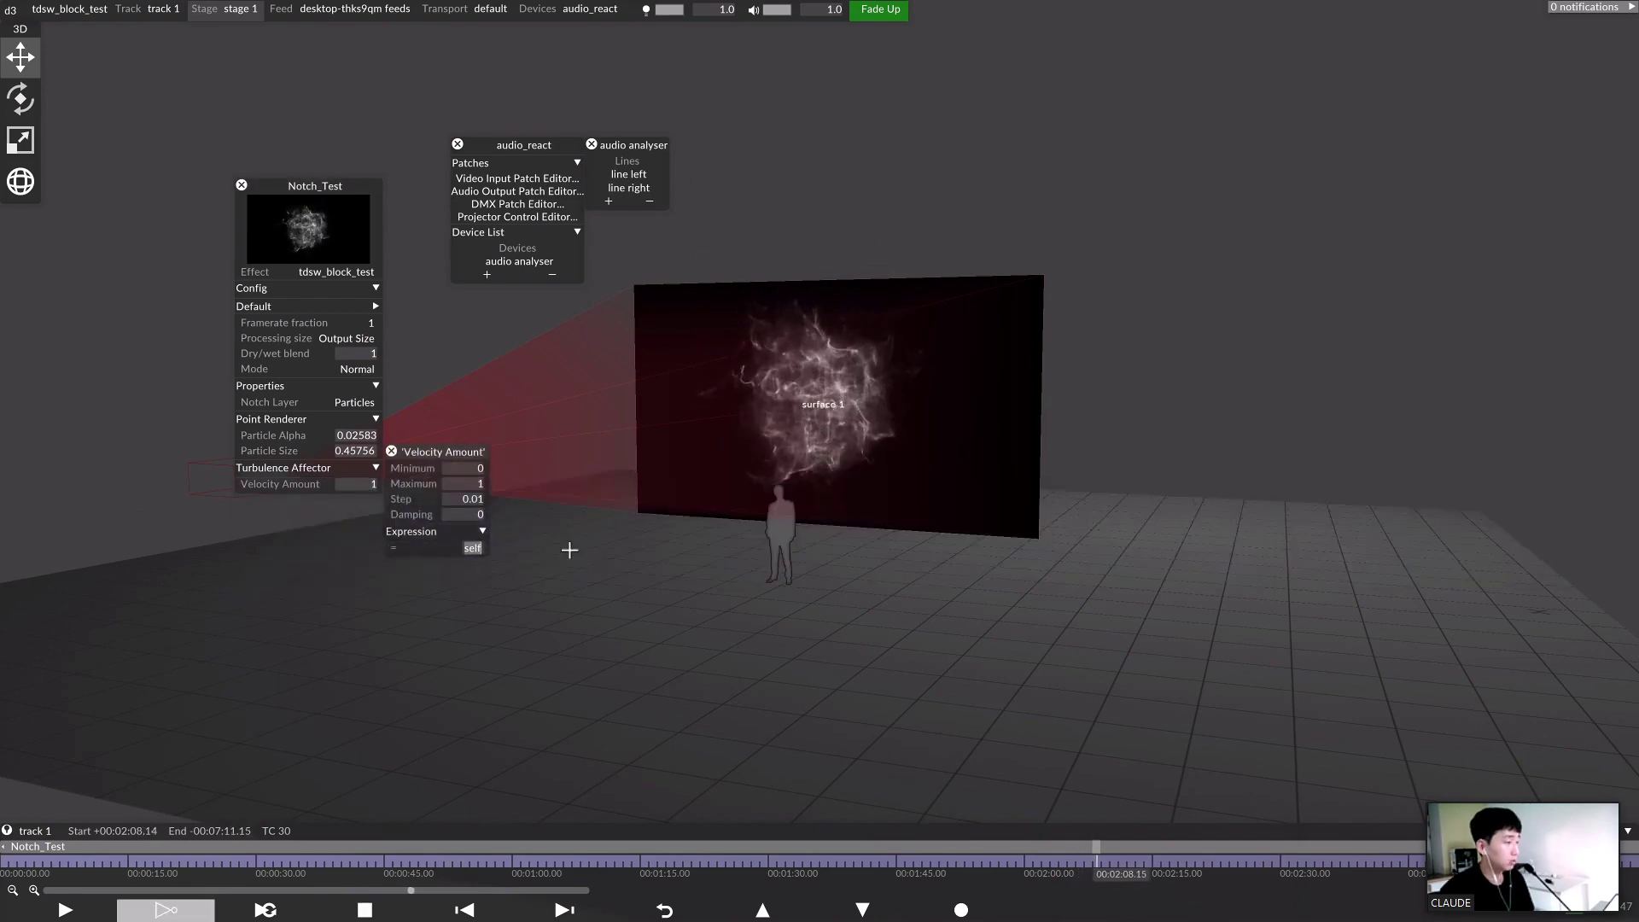
text(1)
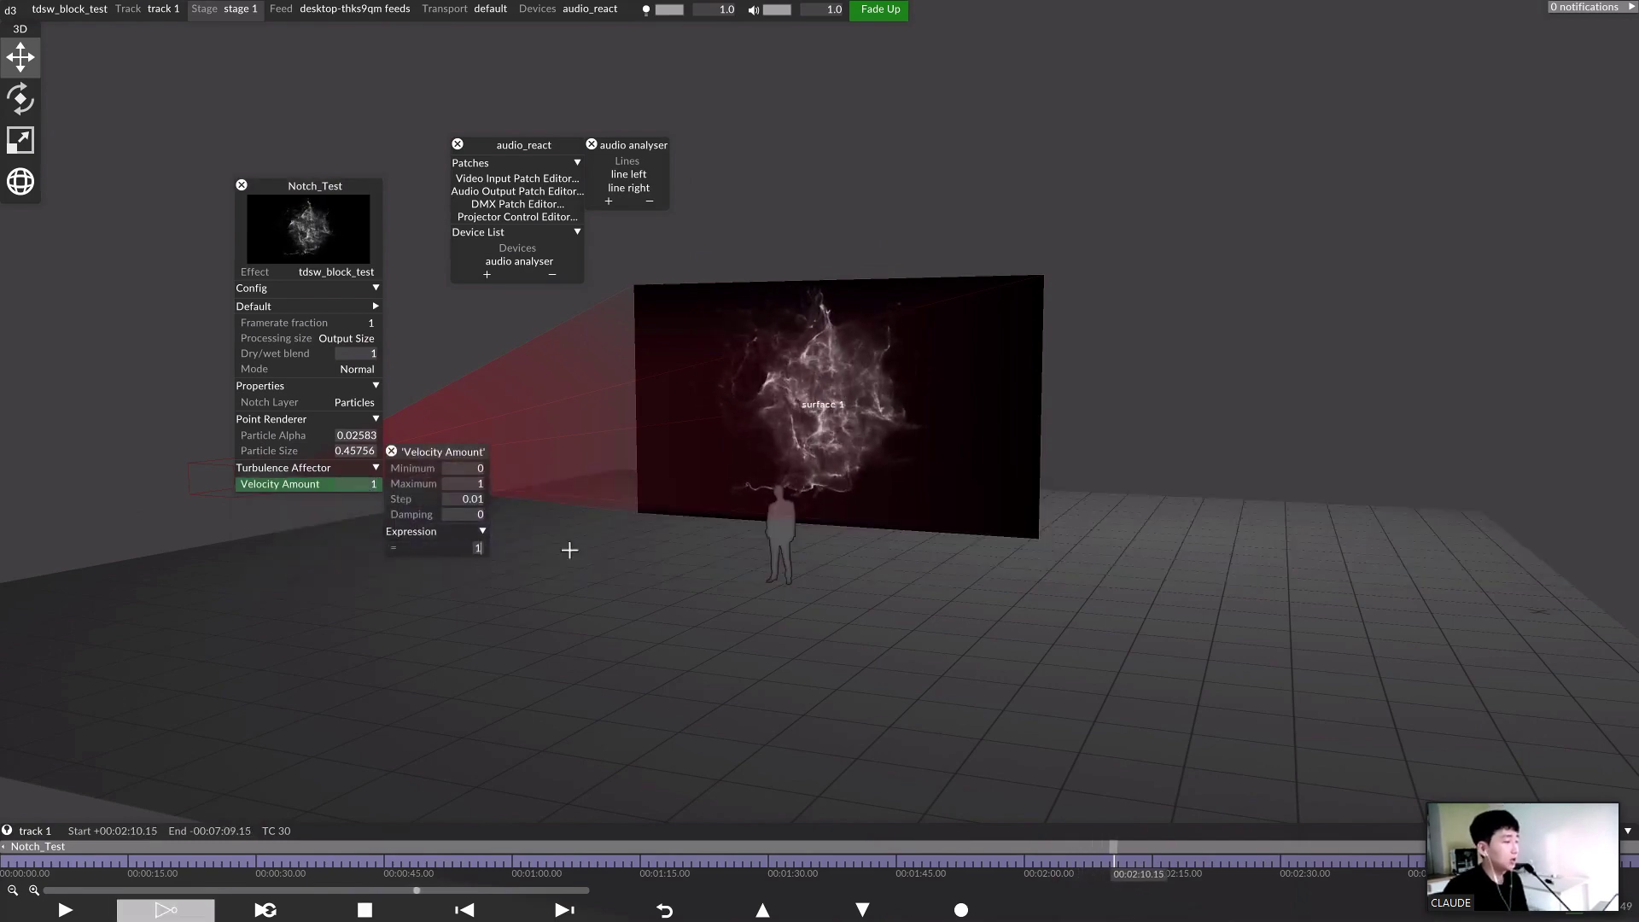
text(*)
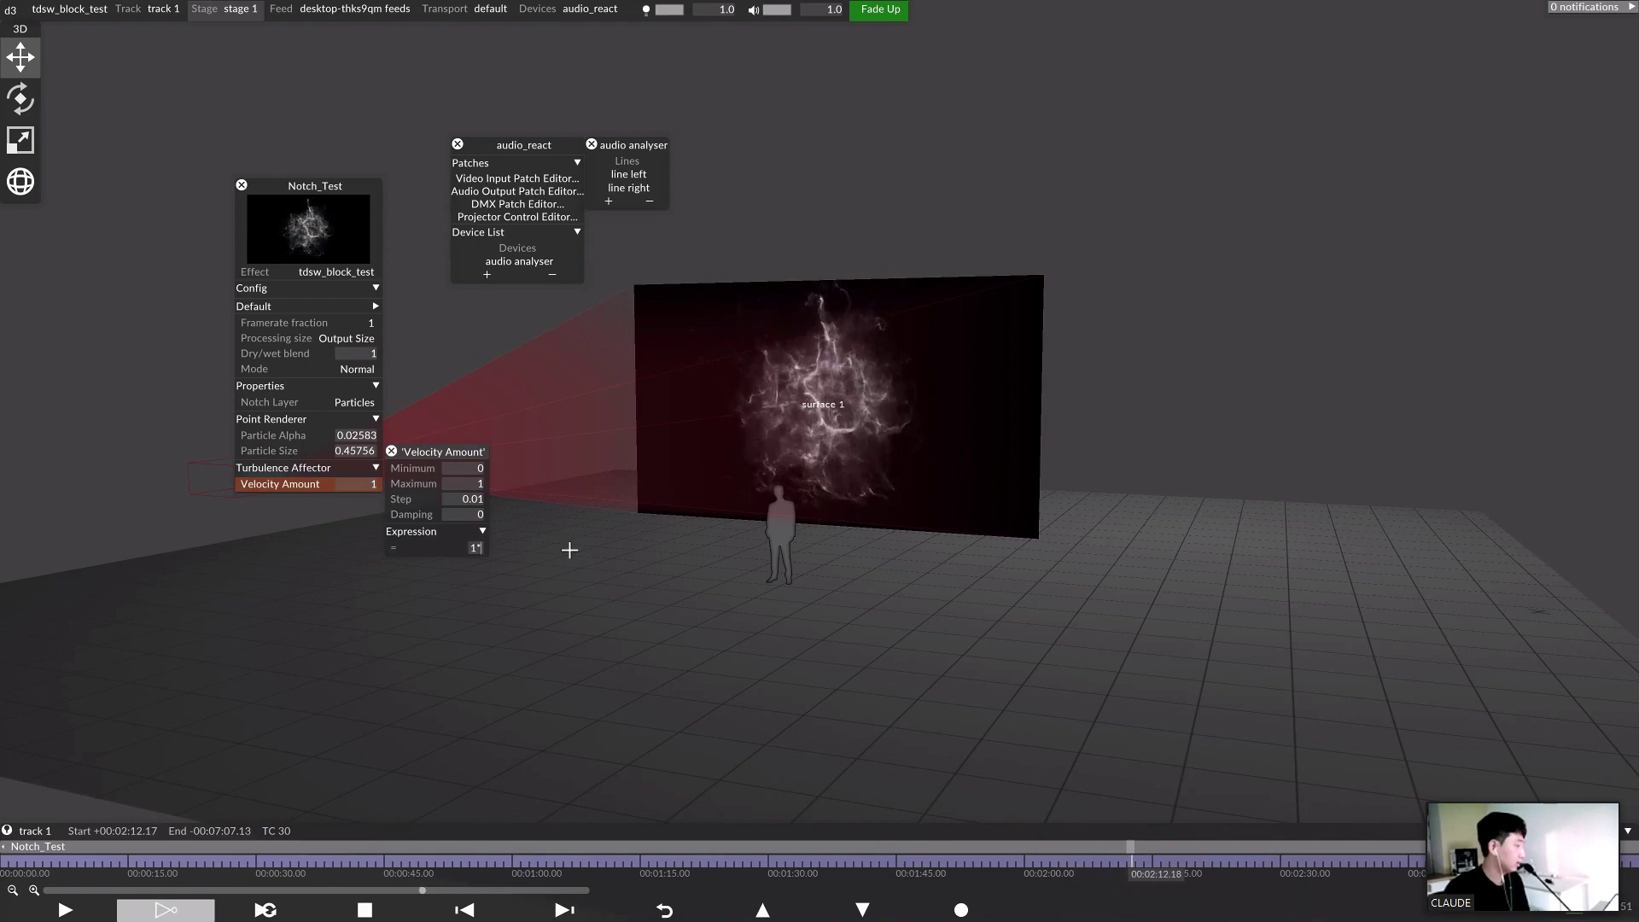
text(audioline)
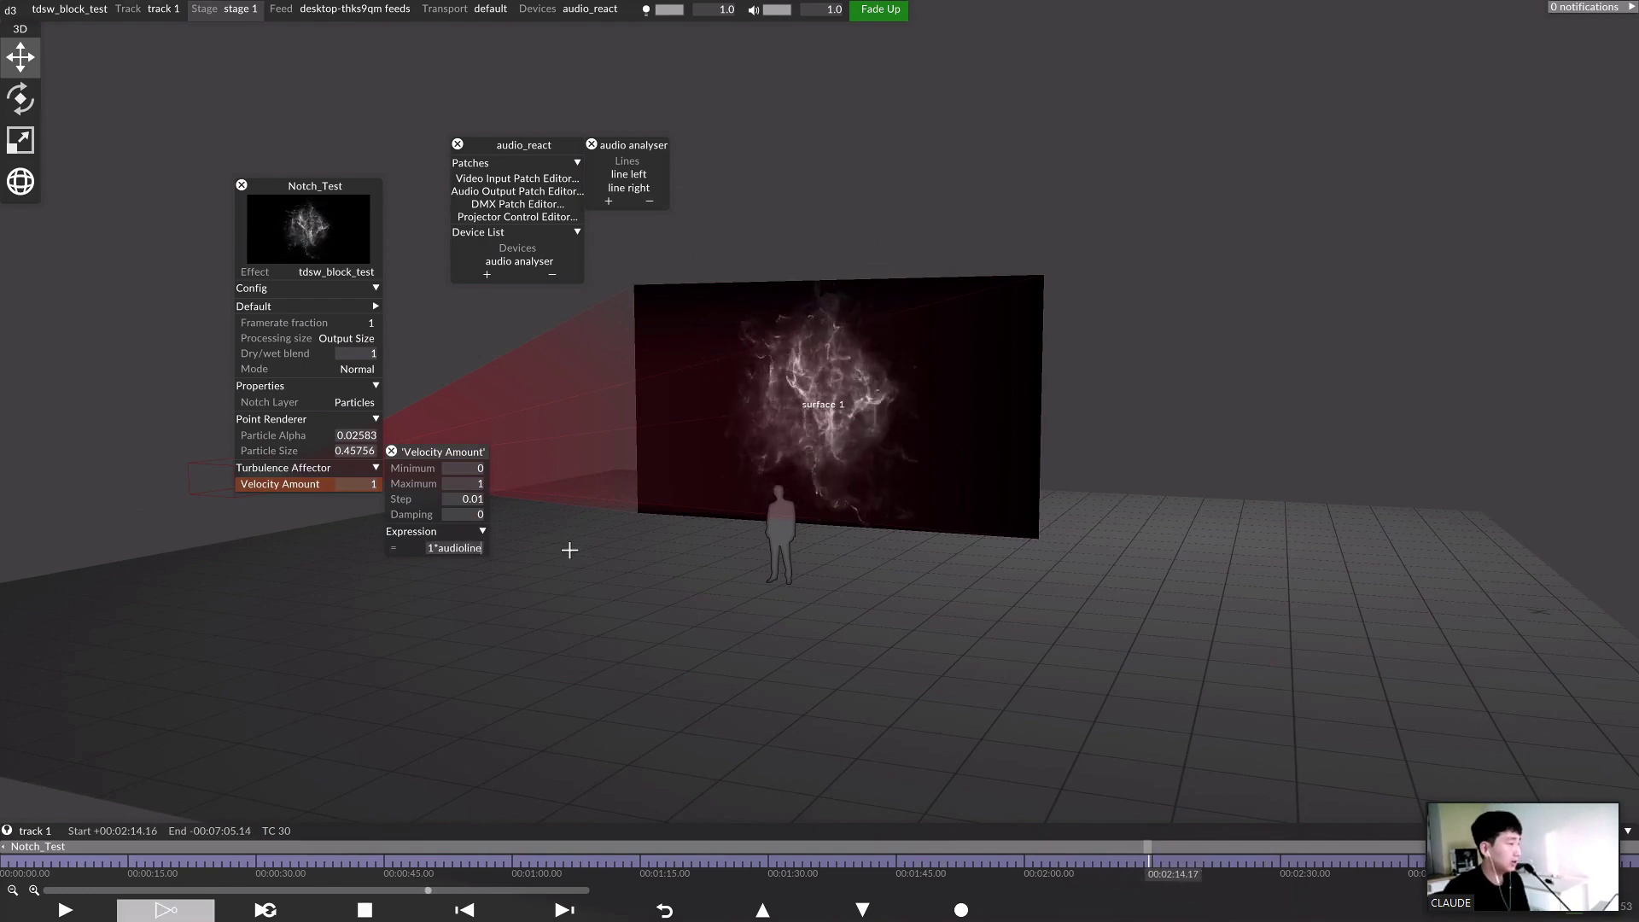
text(:)
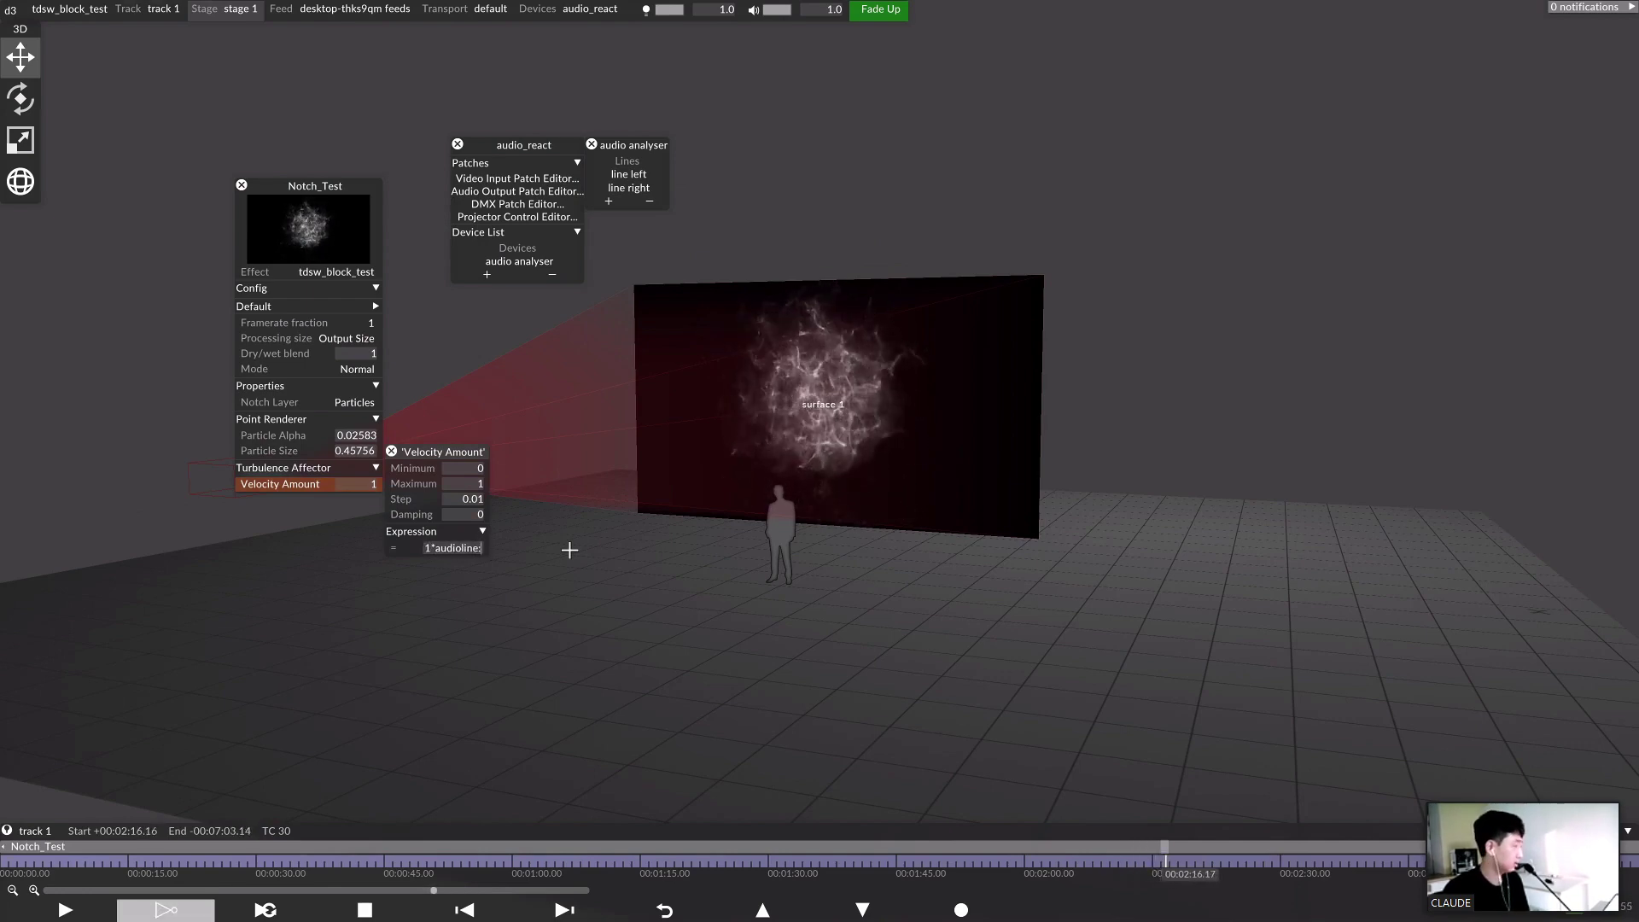
text(line_)
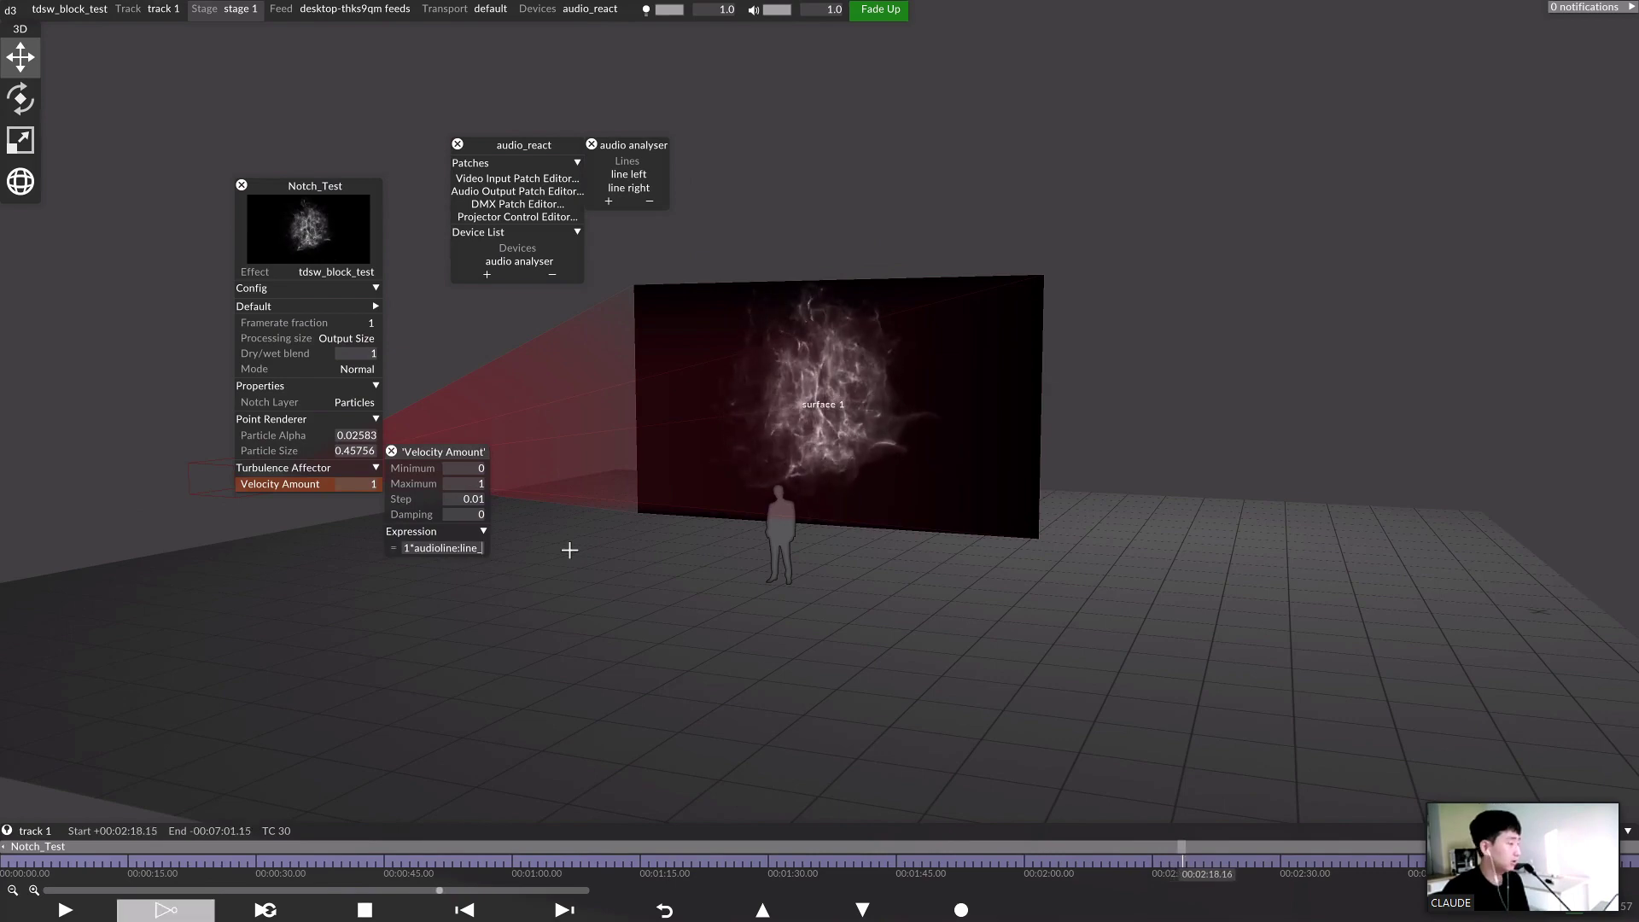
text(left)
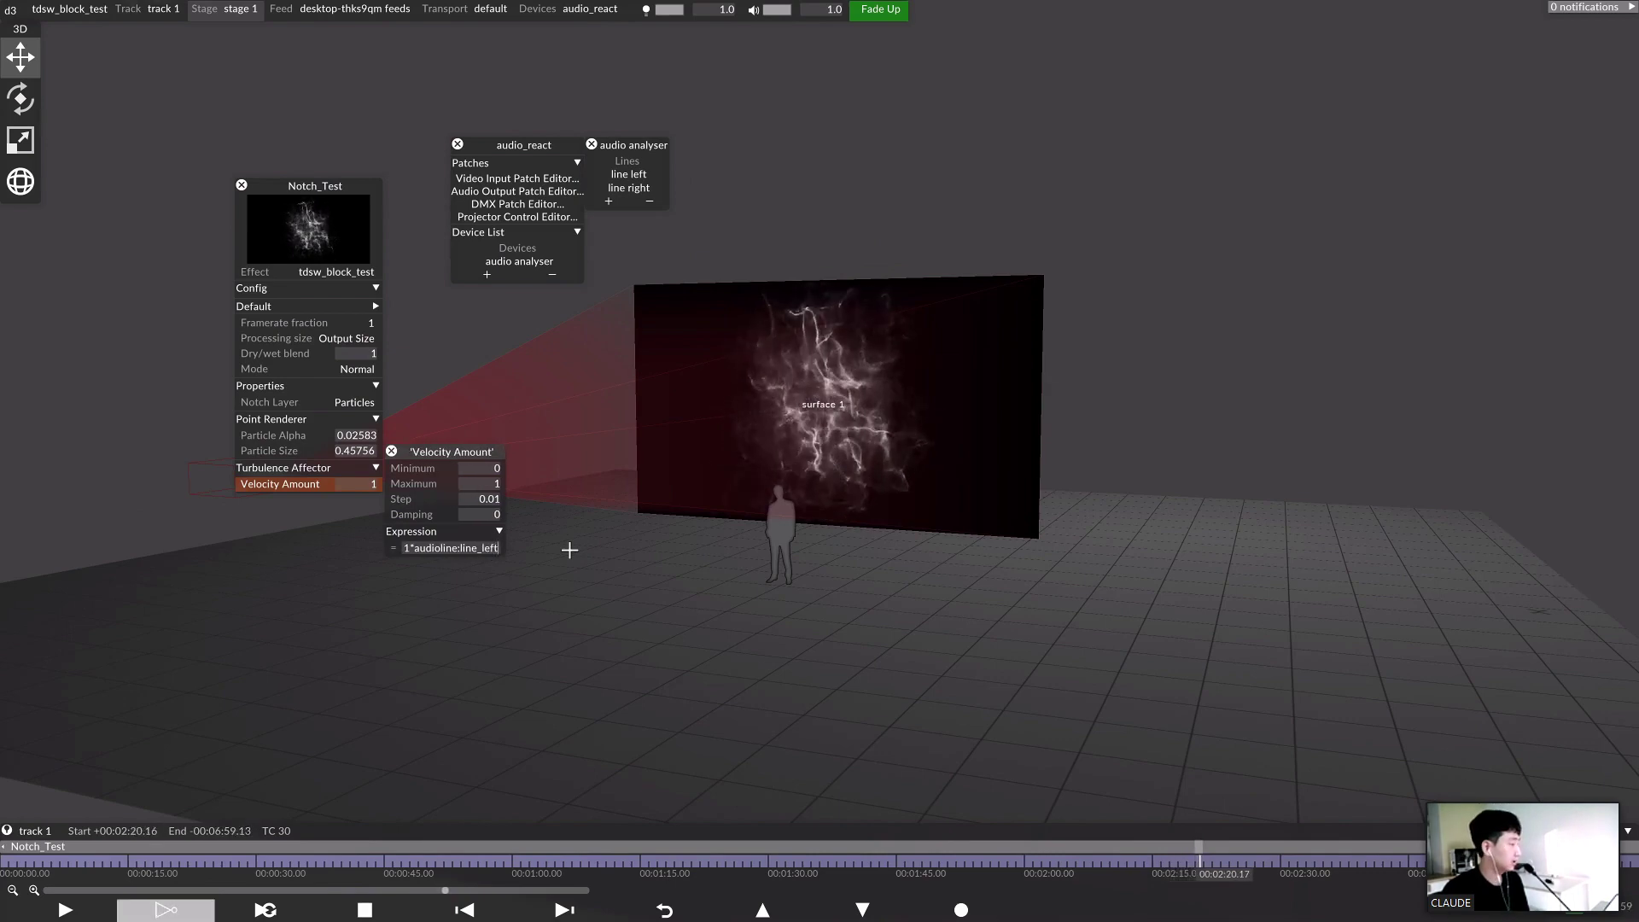
text(.c[)
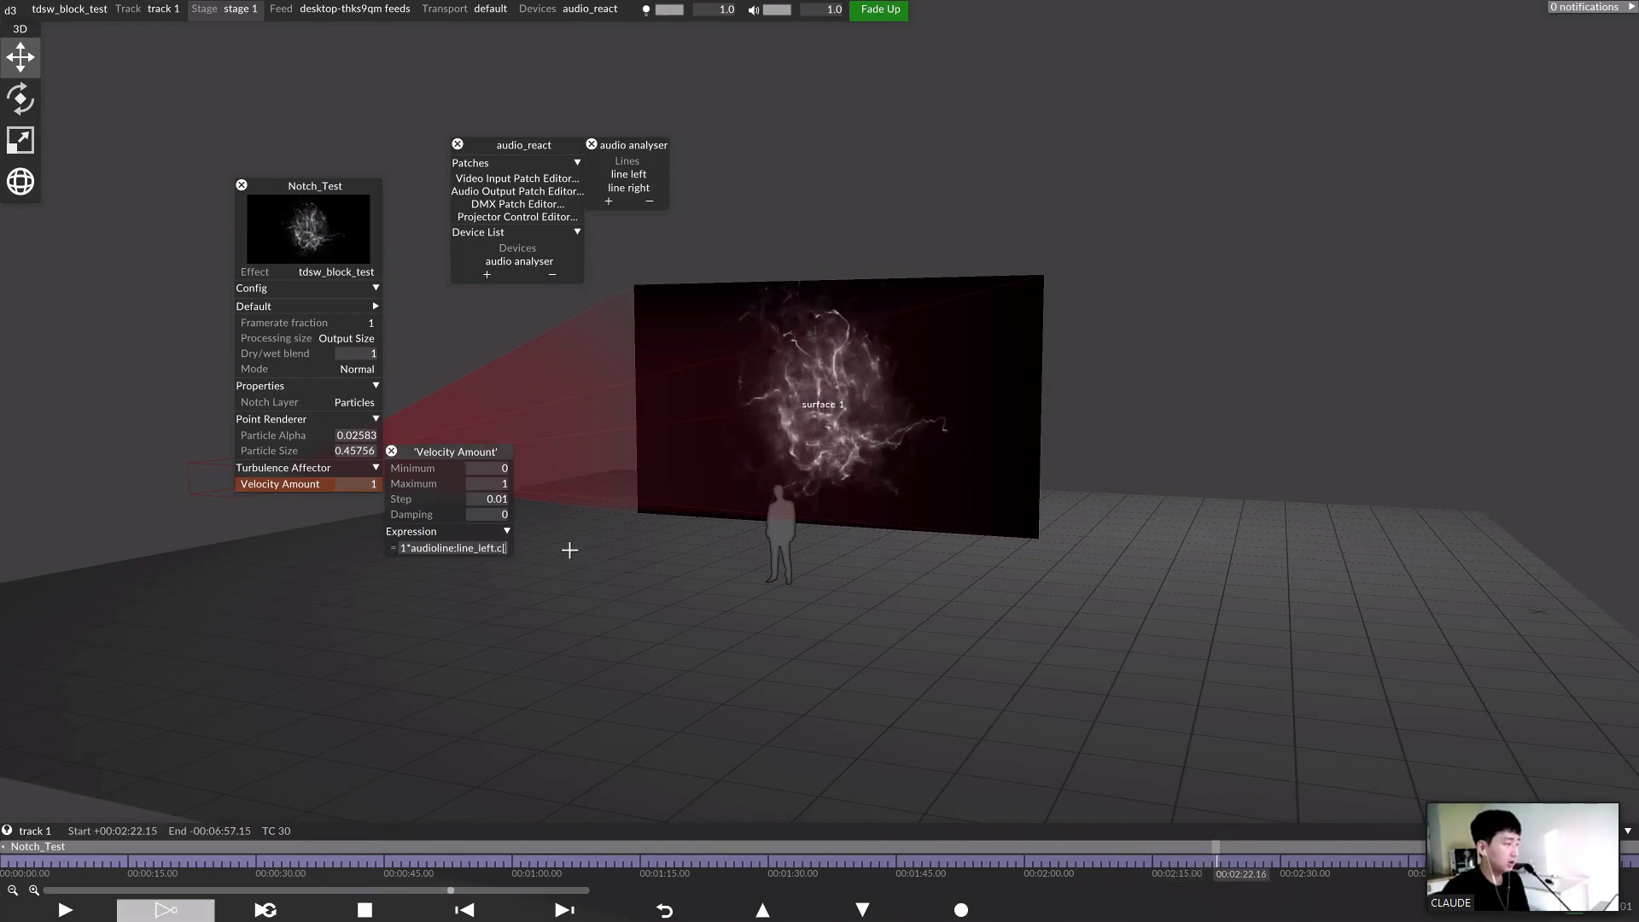
text(0.)
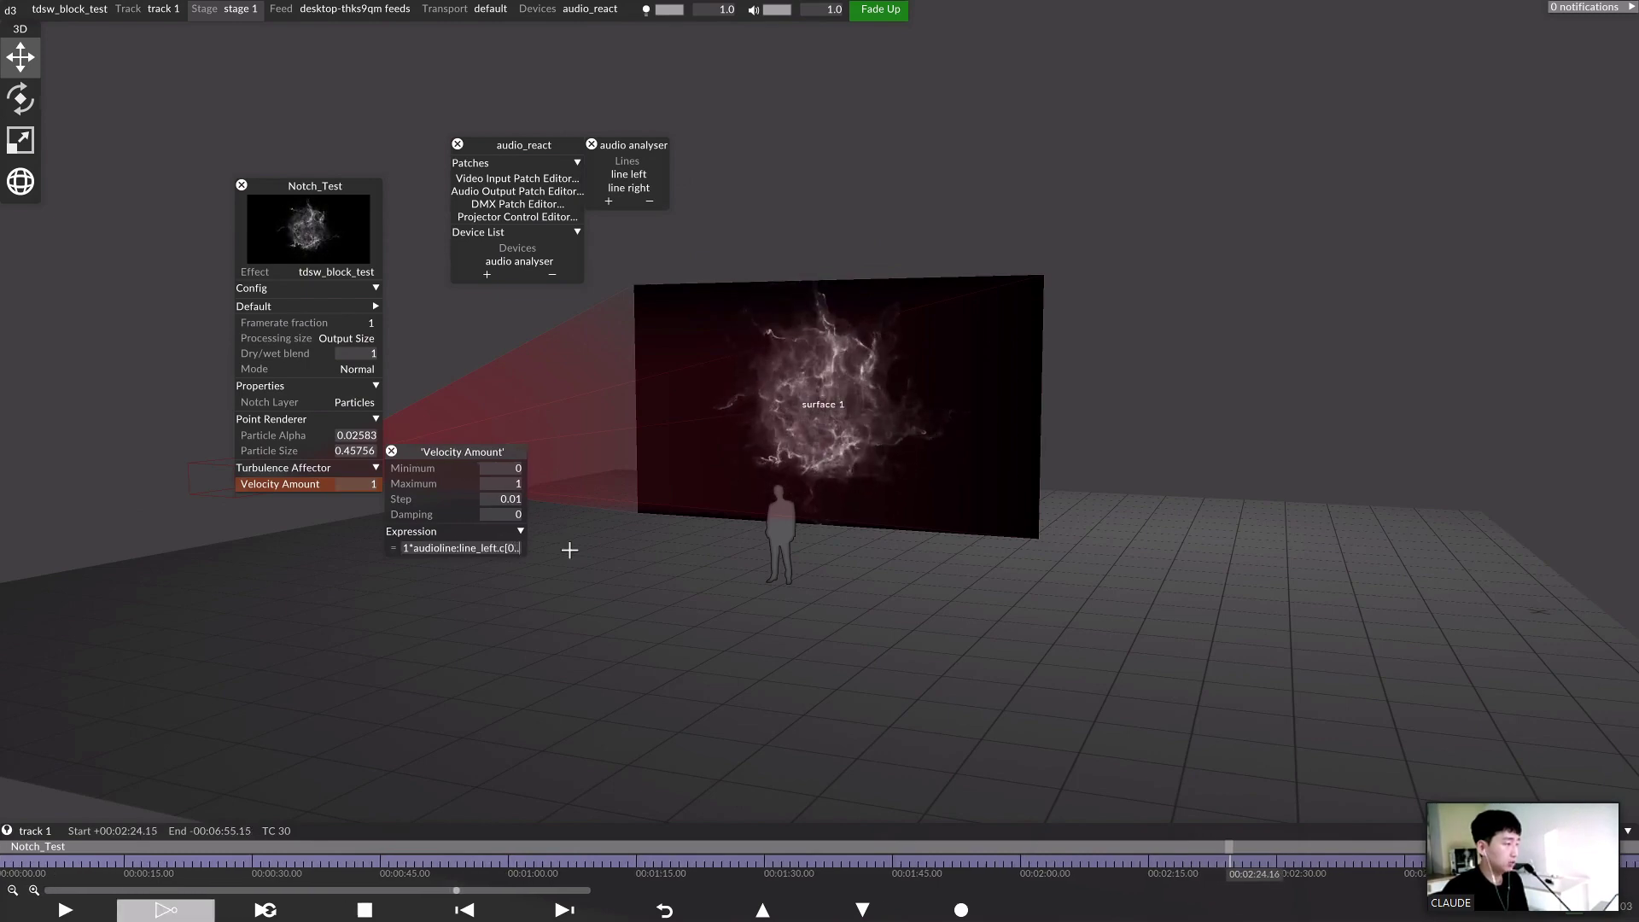
text(.1000])
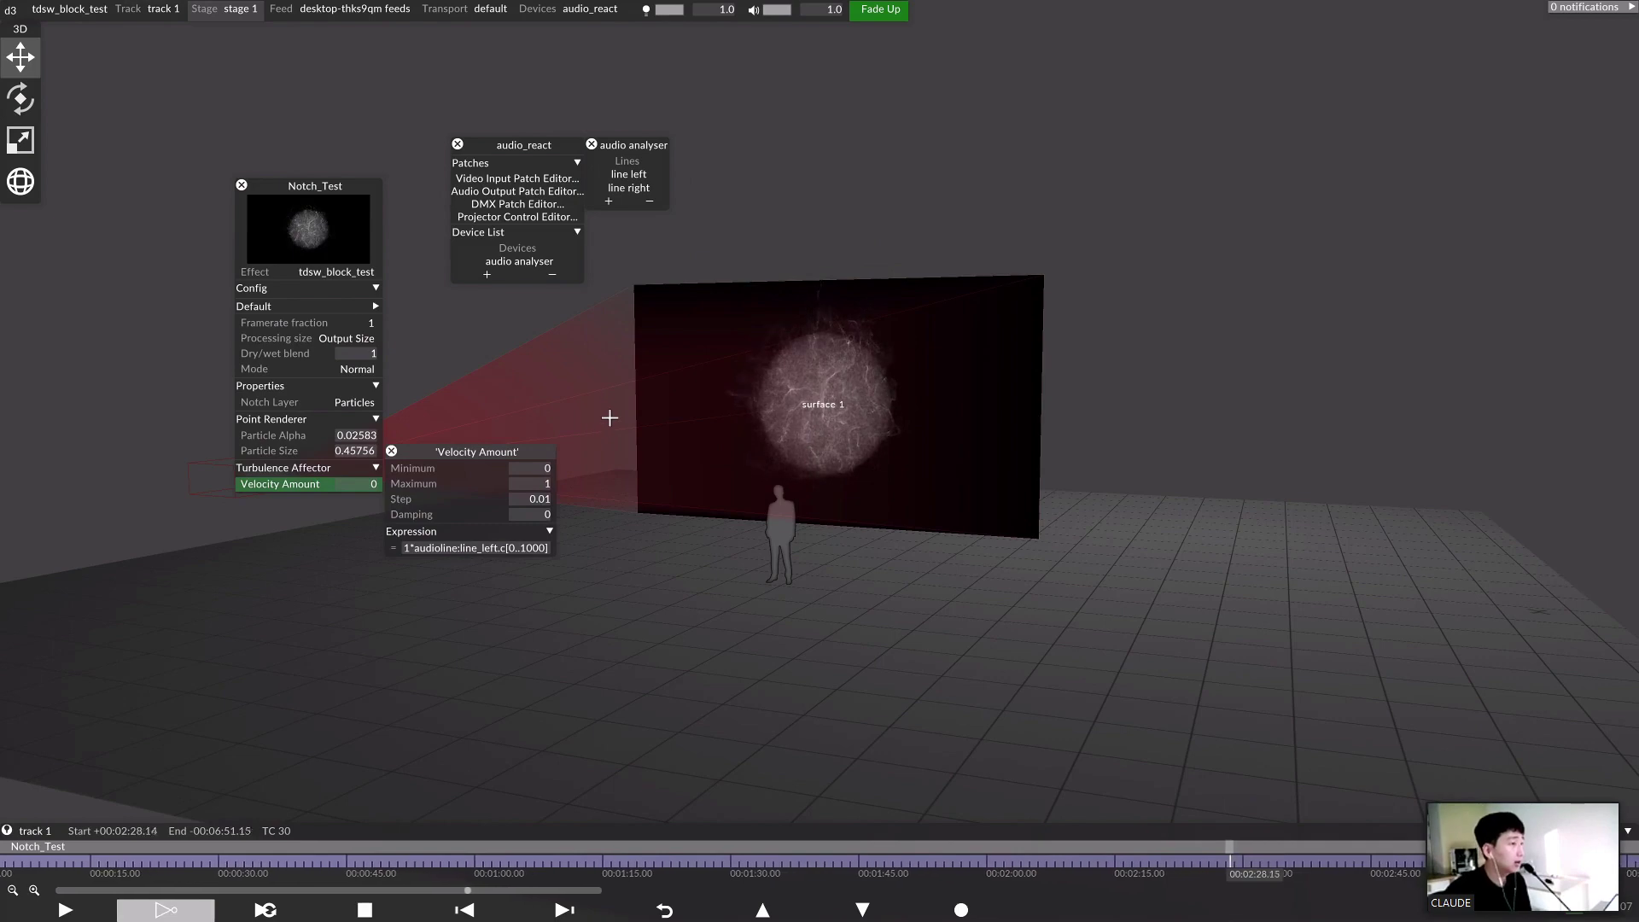
Change the multiplier in the Velocity Amount expression to 2, giving 2*audioline:line_left.c[0..1000]
click(468, 548)
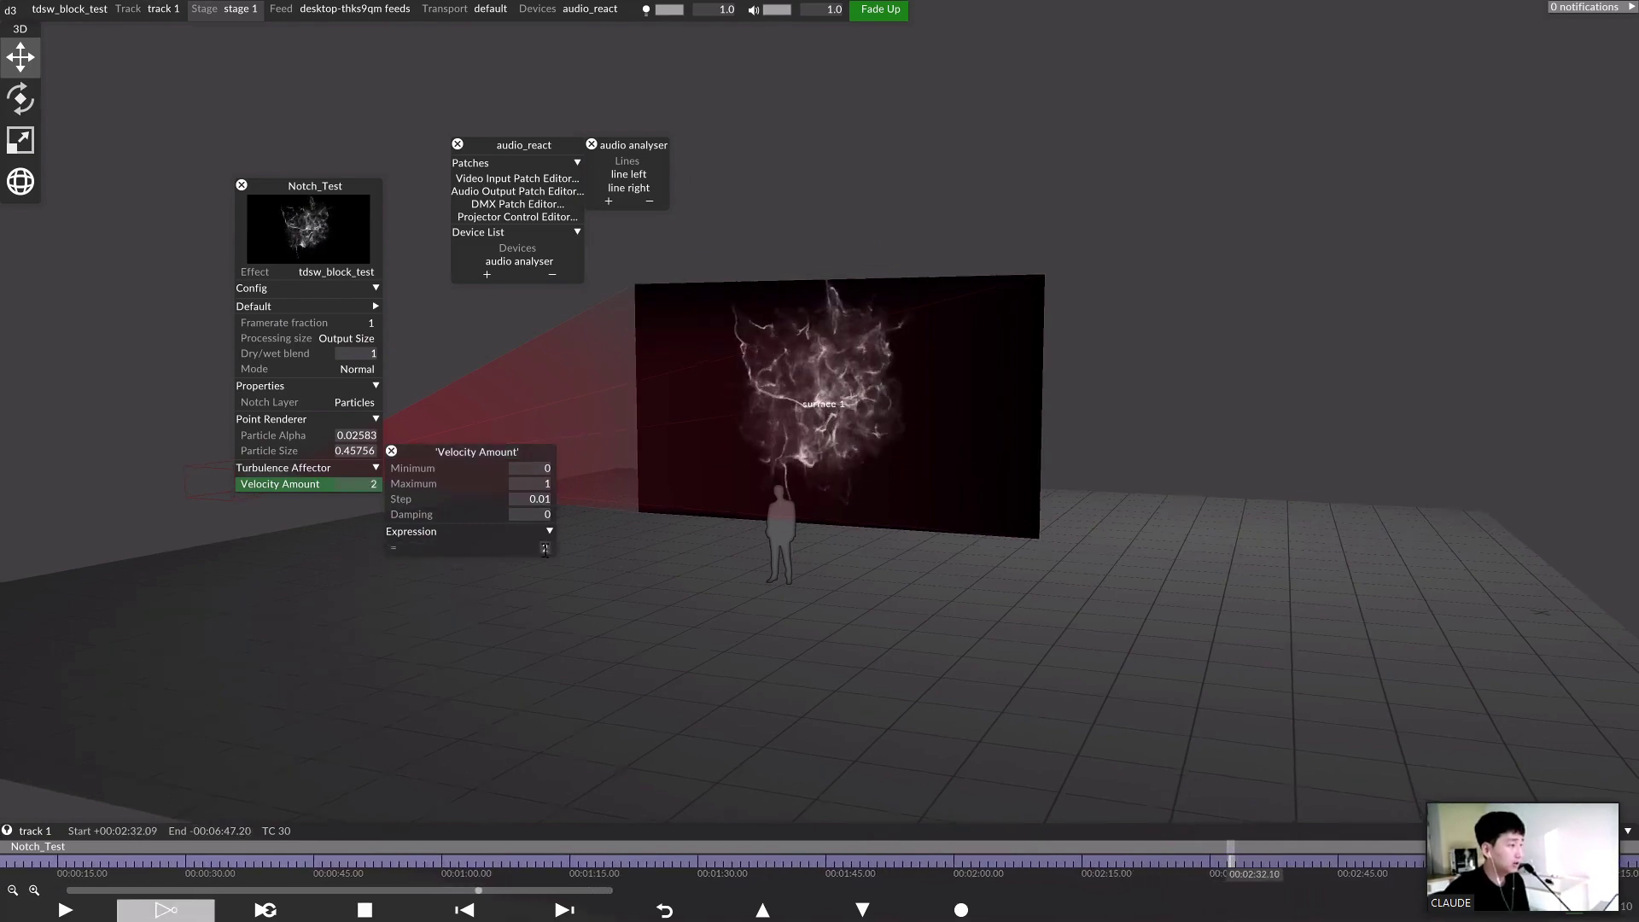
click(531, 550)
click(411, 547)
key(BackSpace)
key(Return)
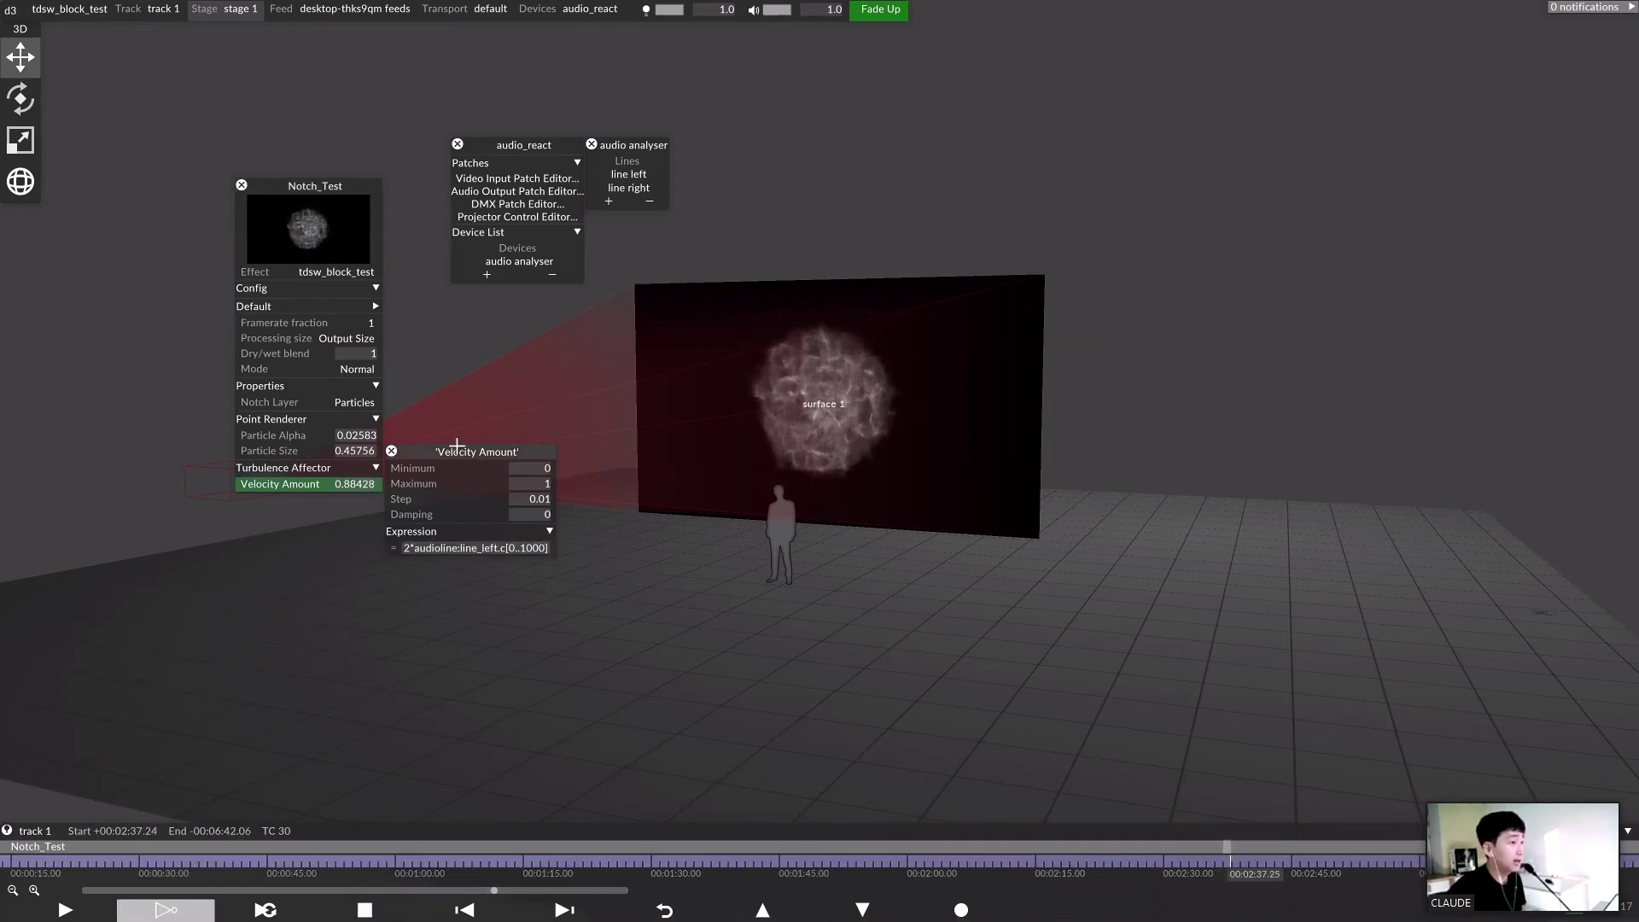
Examine the multiplier, audio line name and range in the Velocity Amount expression while the particles react on surface 1
click(411, 549)
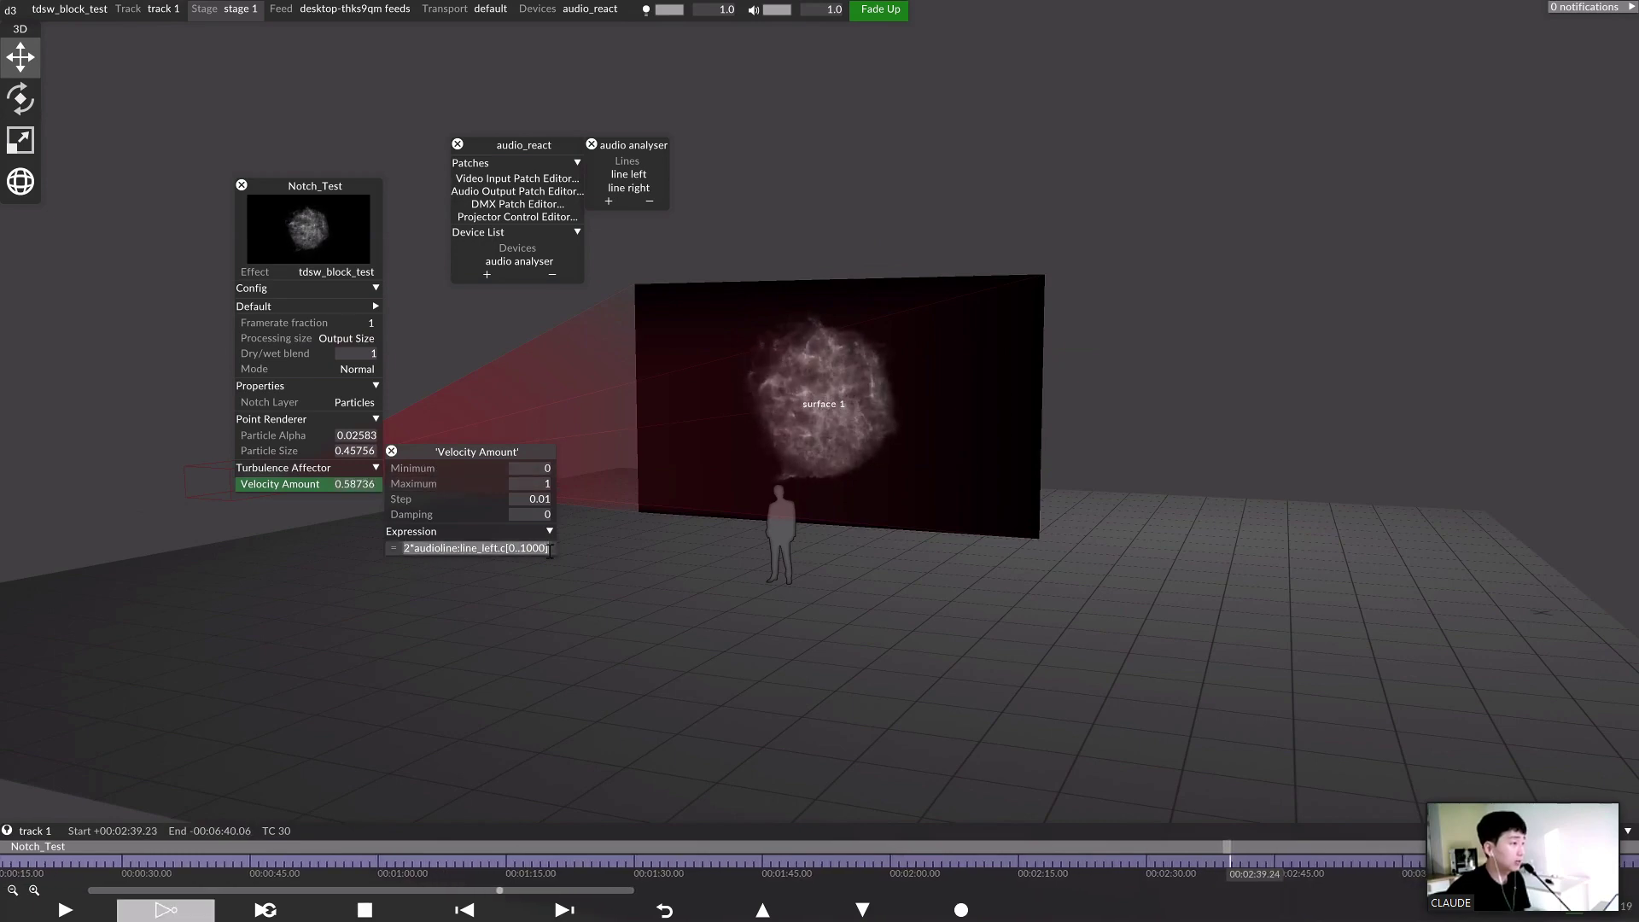
click(426, 547)
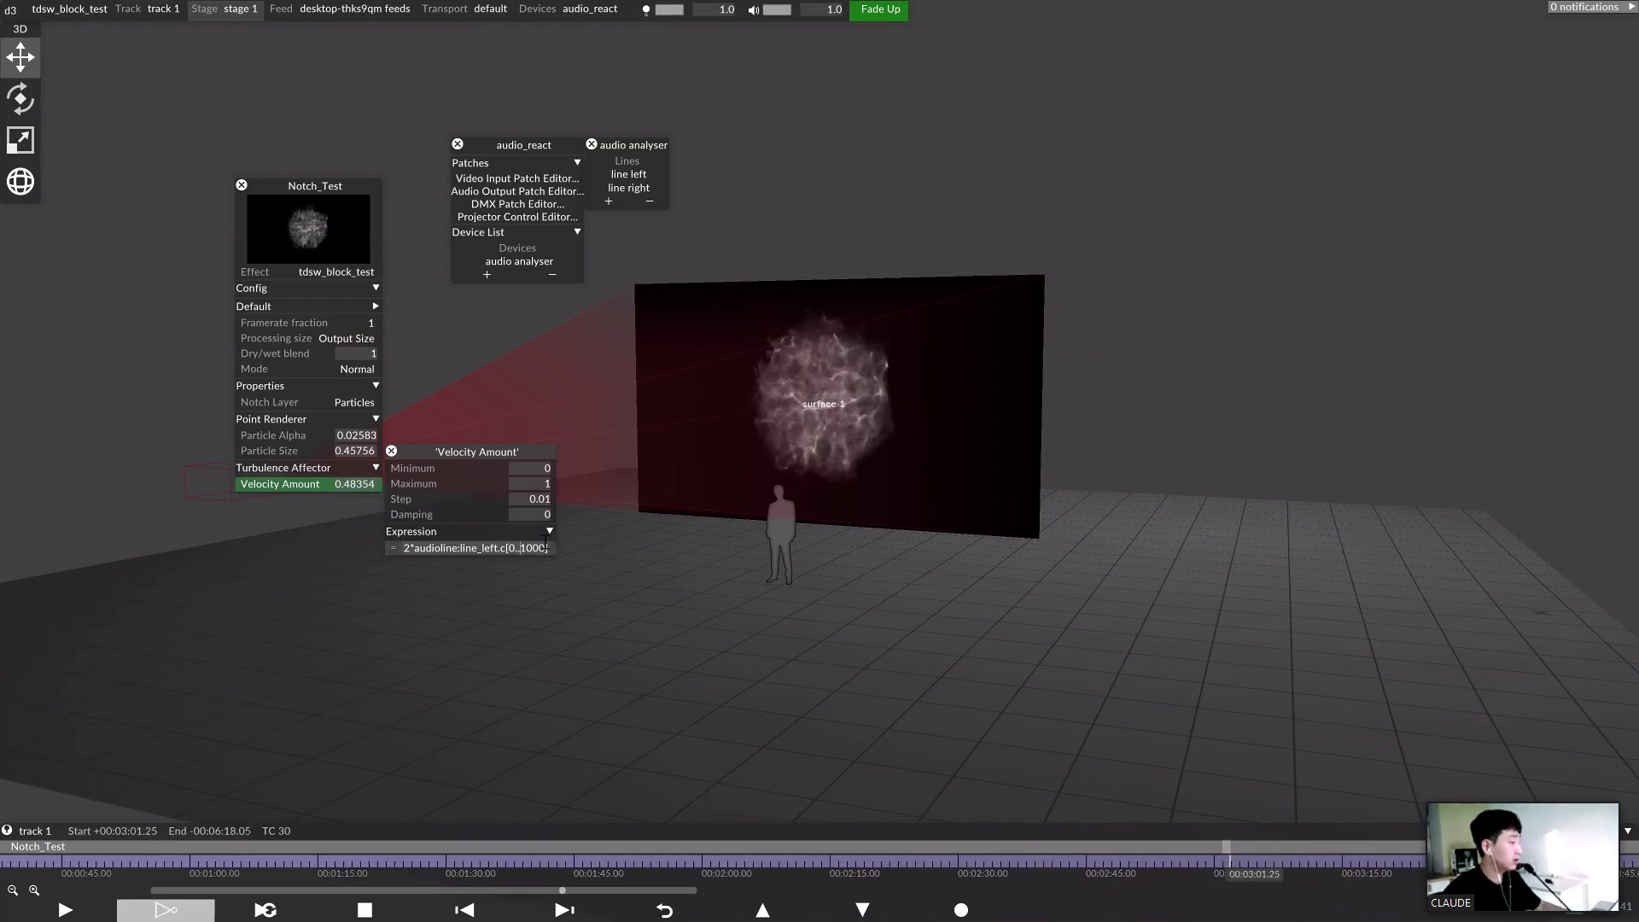
click(520, 552)
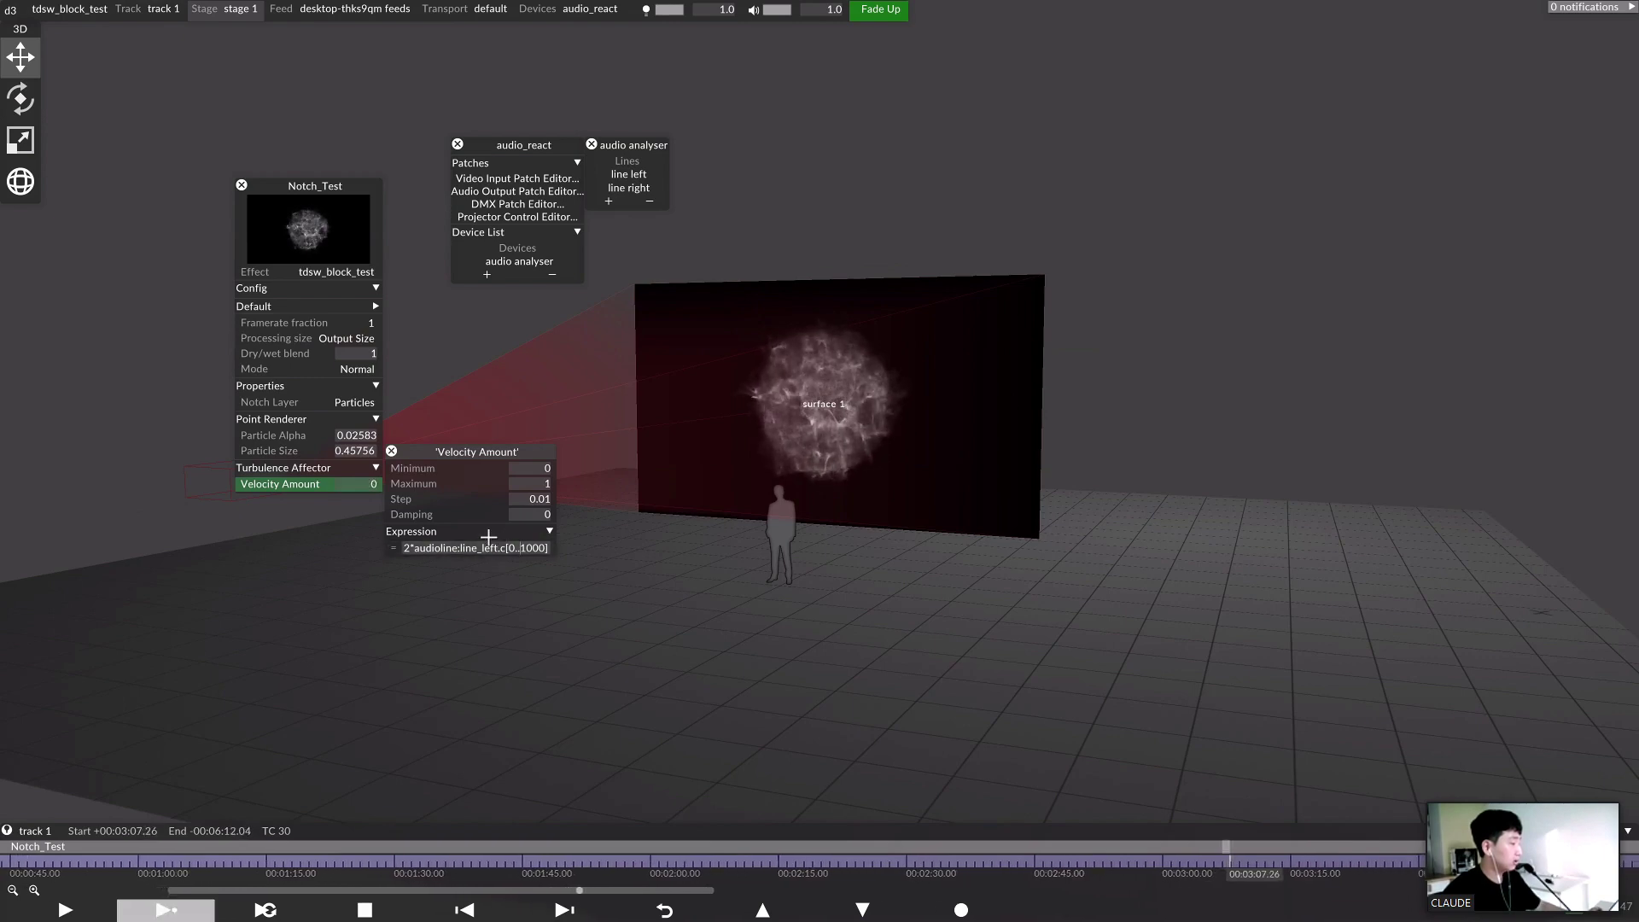
drag(407, 548, 498, 550)
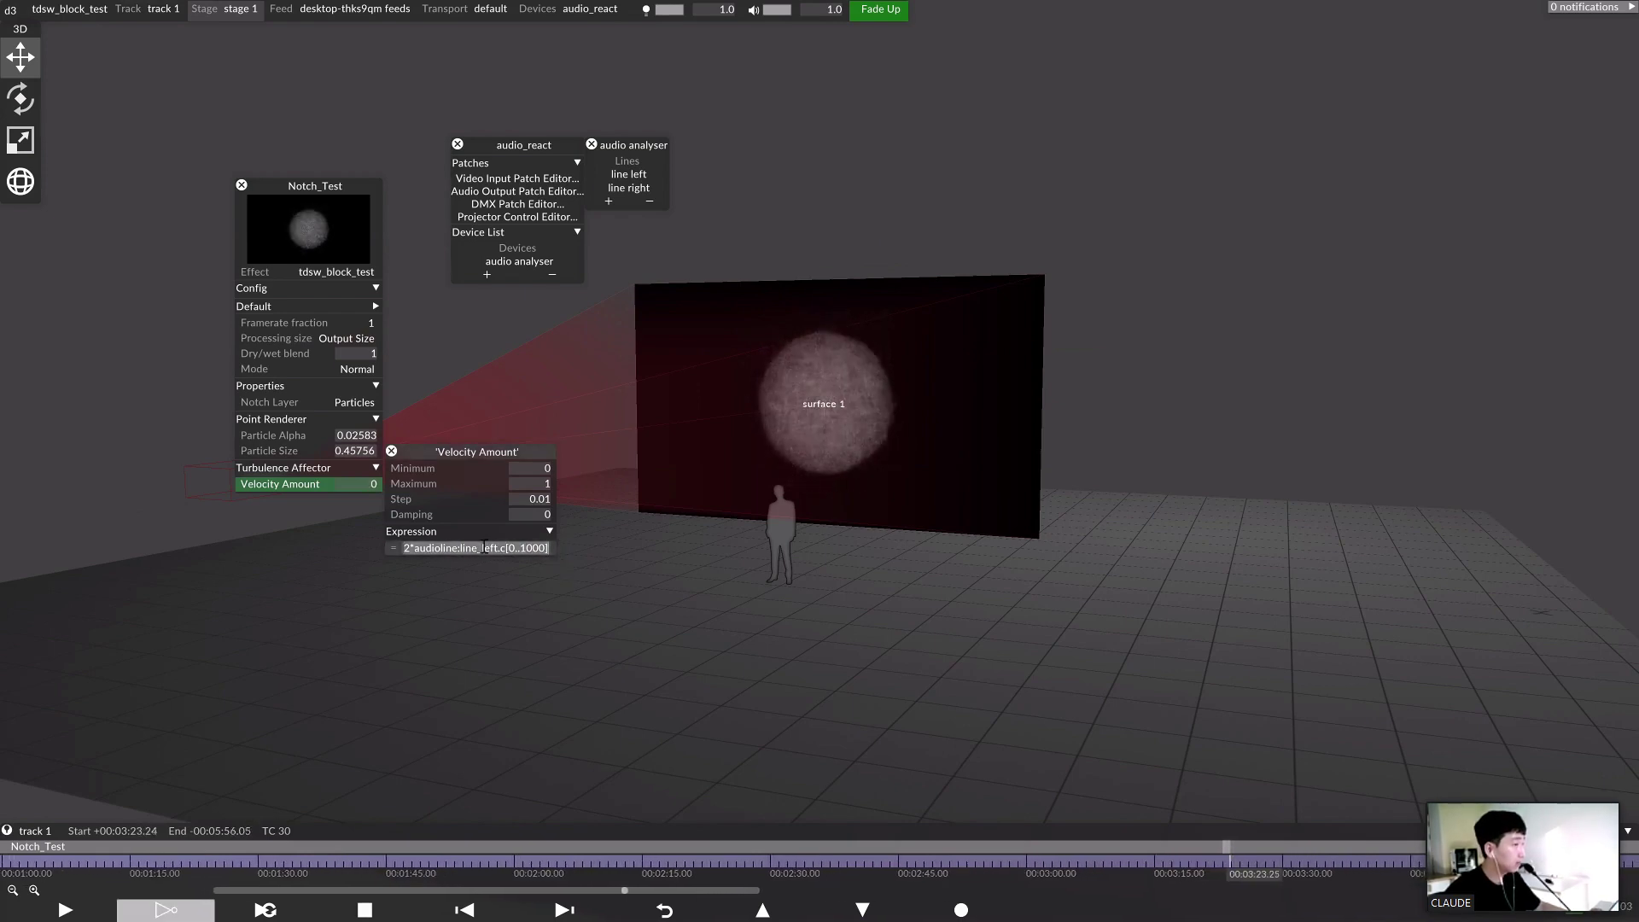
Change the multiplier in the Velocity Amount expression to 5, giving 5*audioline:line_left.c[0..1000], and check the reaction on surface 1
click(405, 547)
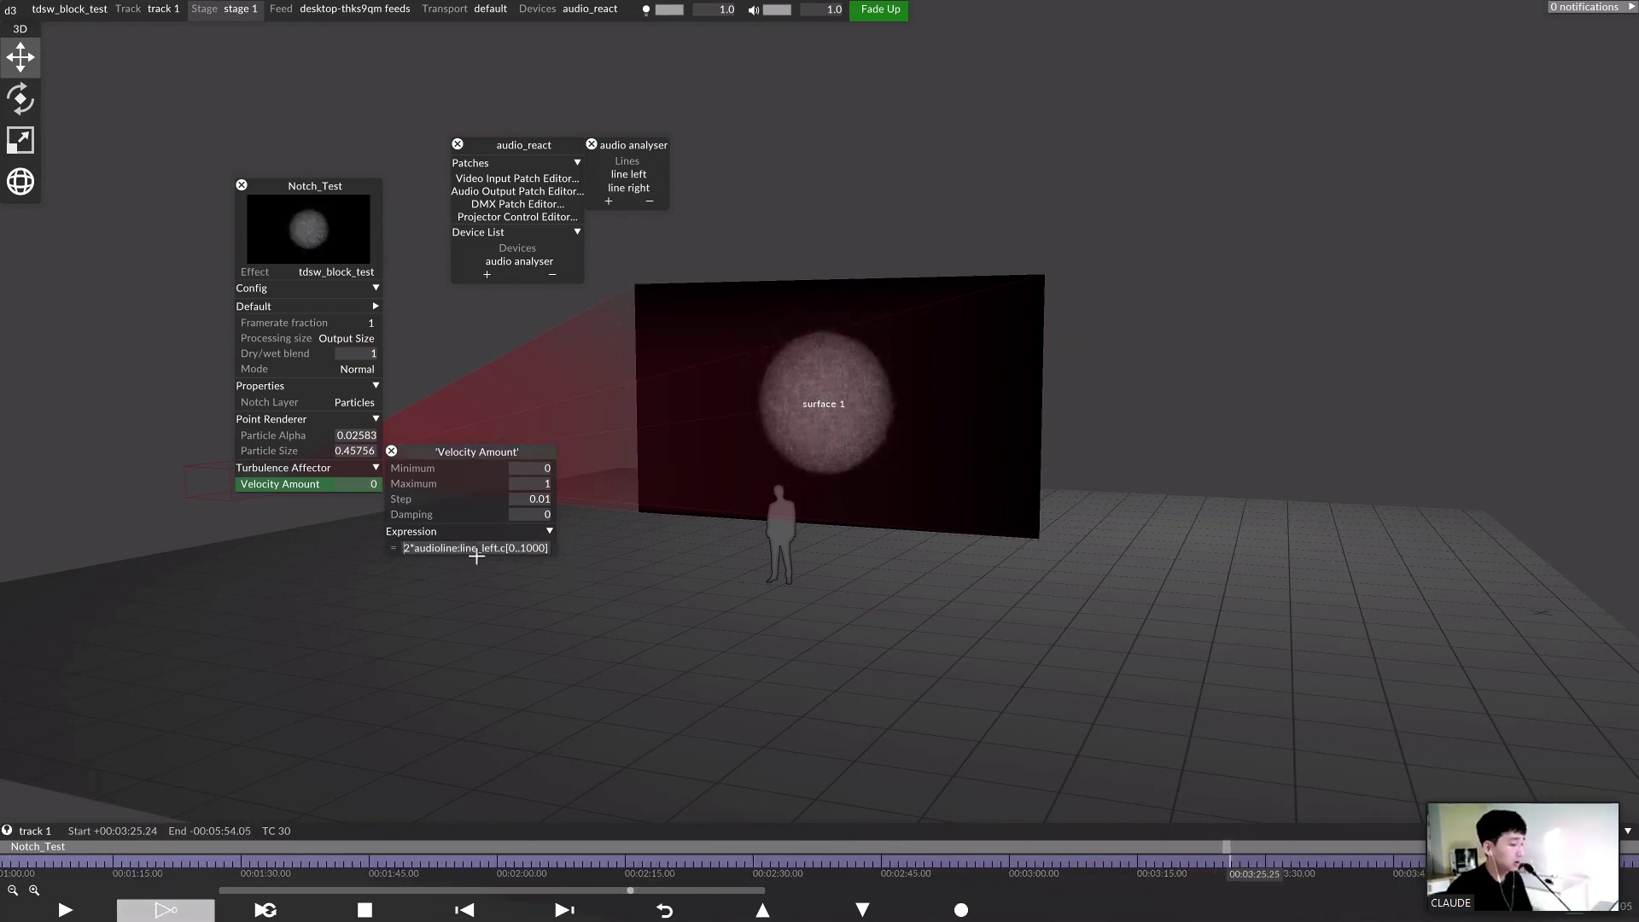
key(Return)
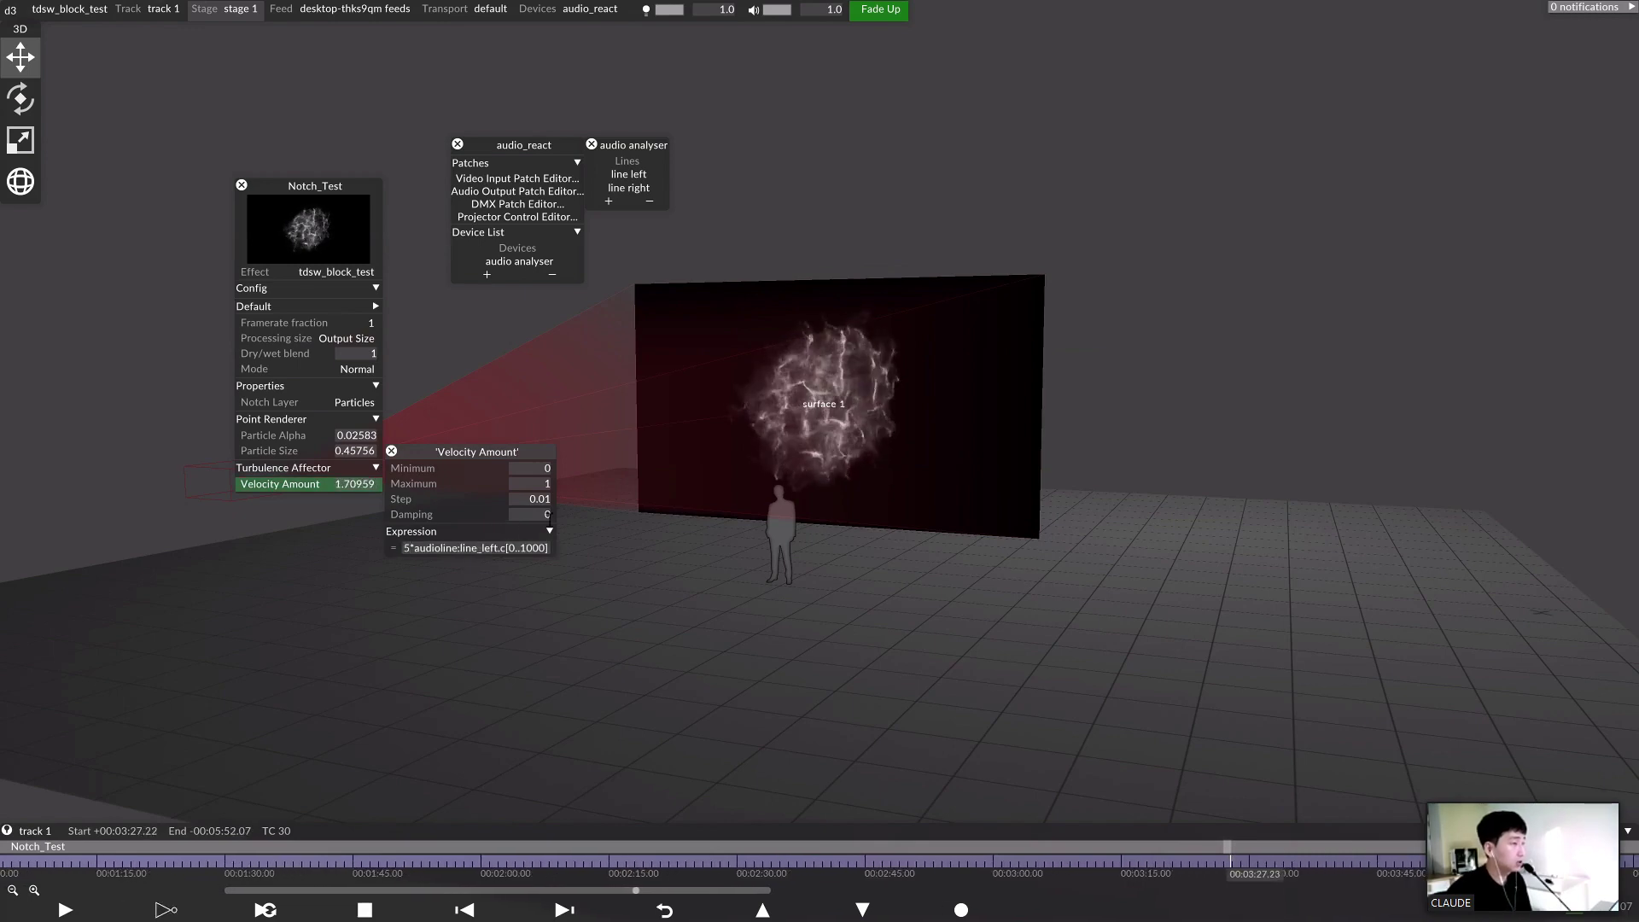
drag(810, 390, 907, 424)
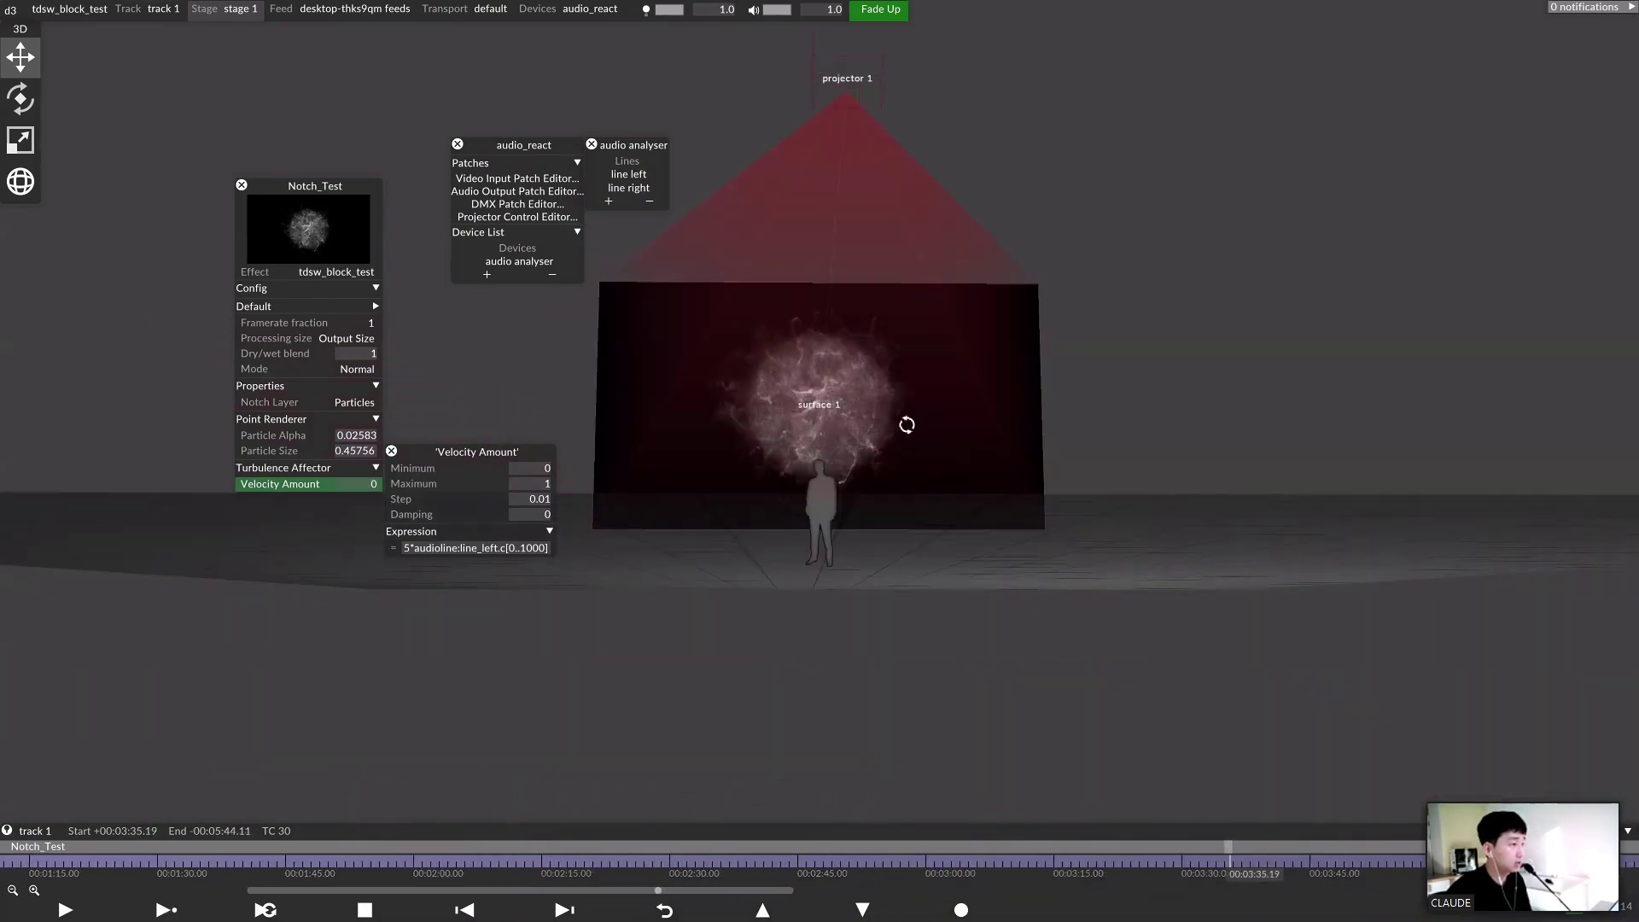
click(406, 548)
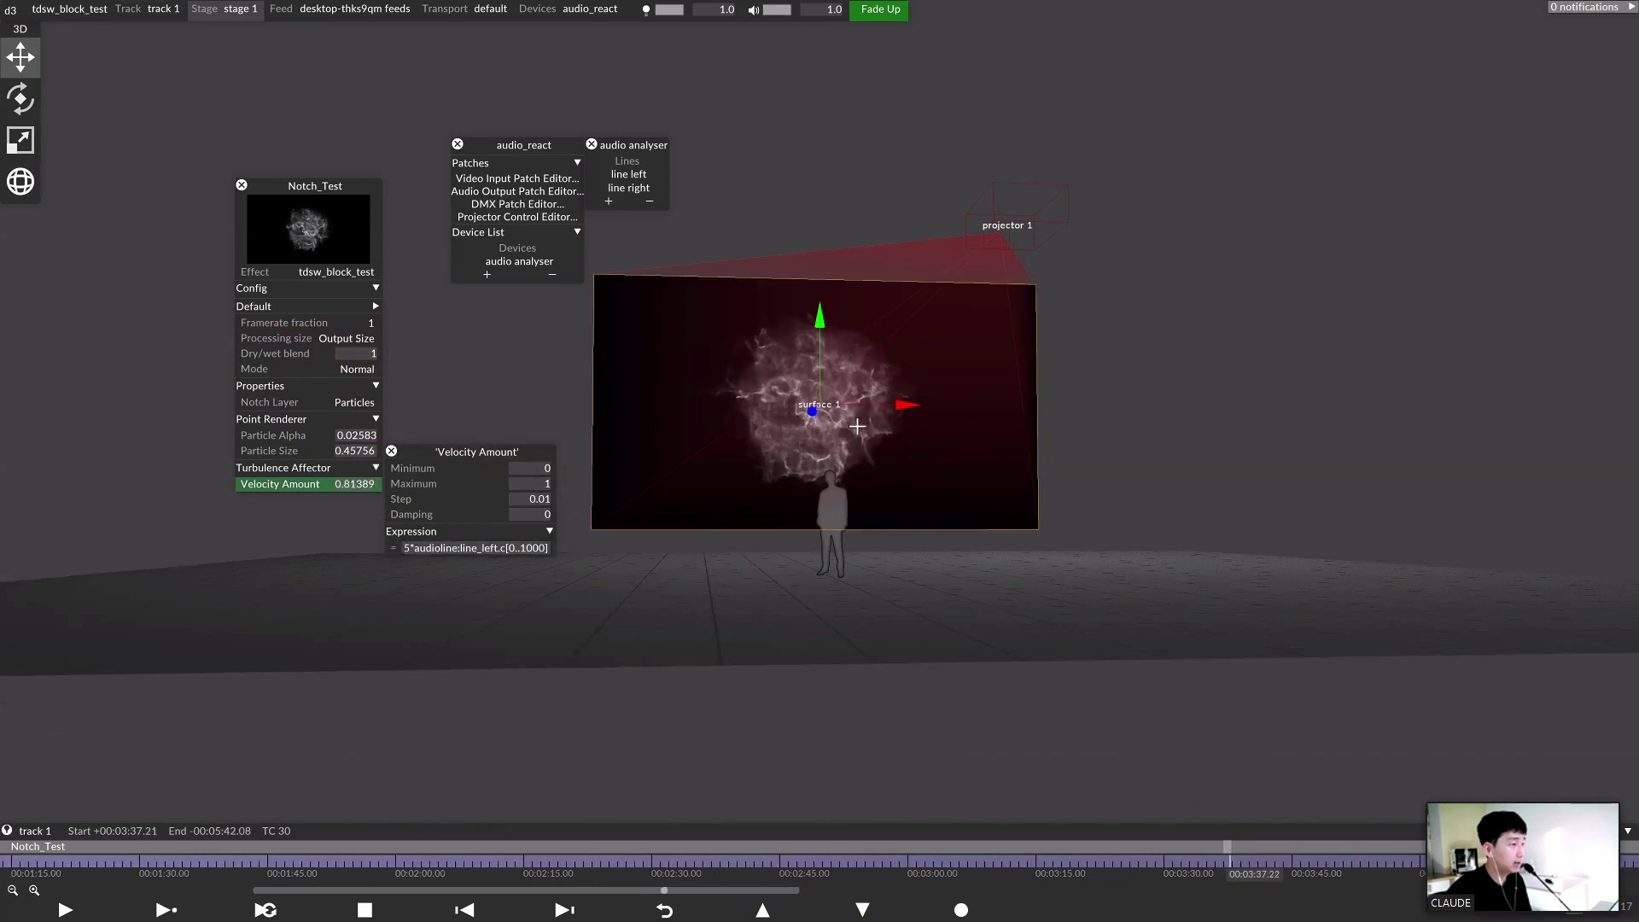
drag(709, 443, 840, 440)
click(1154, 279)
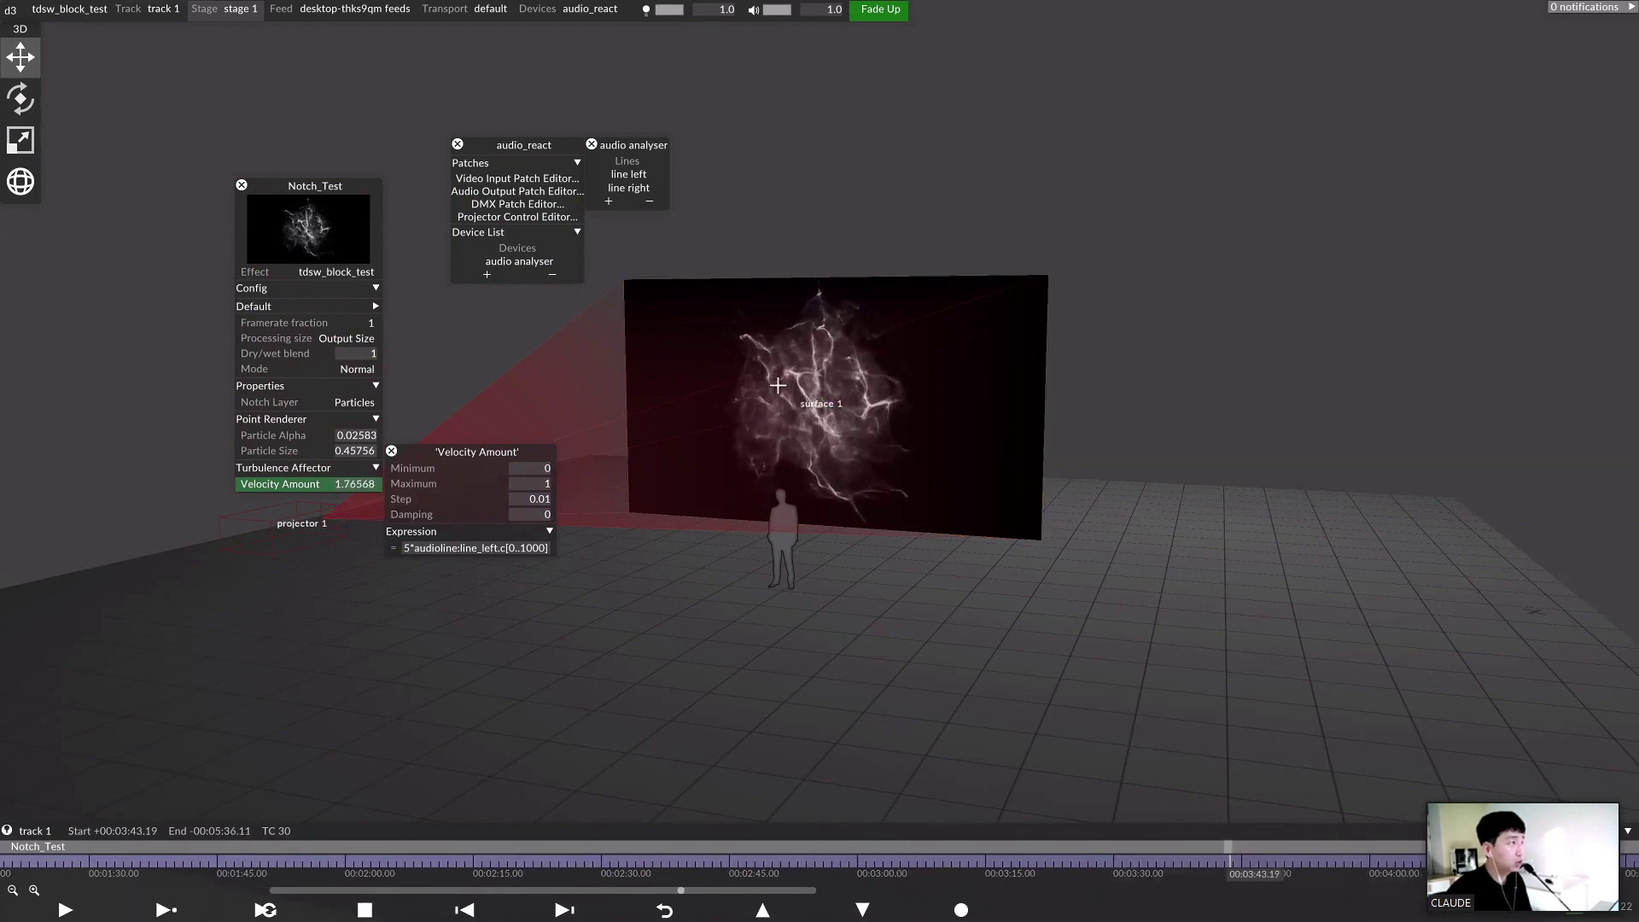
Open the settings of surface 1 and replace its rectangle mesh with the dome mesh
click(900, 373)
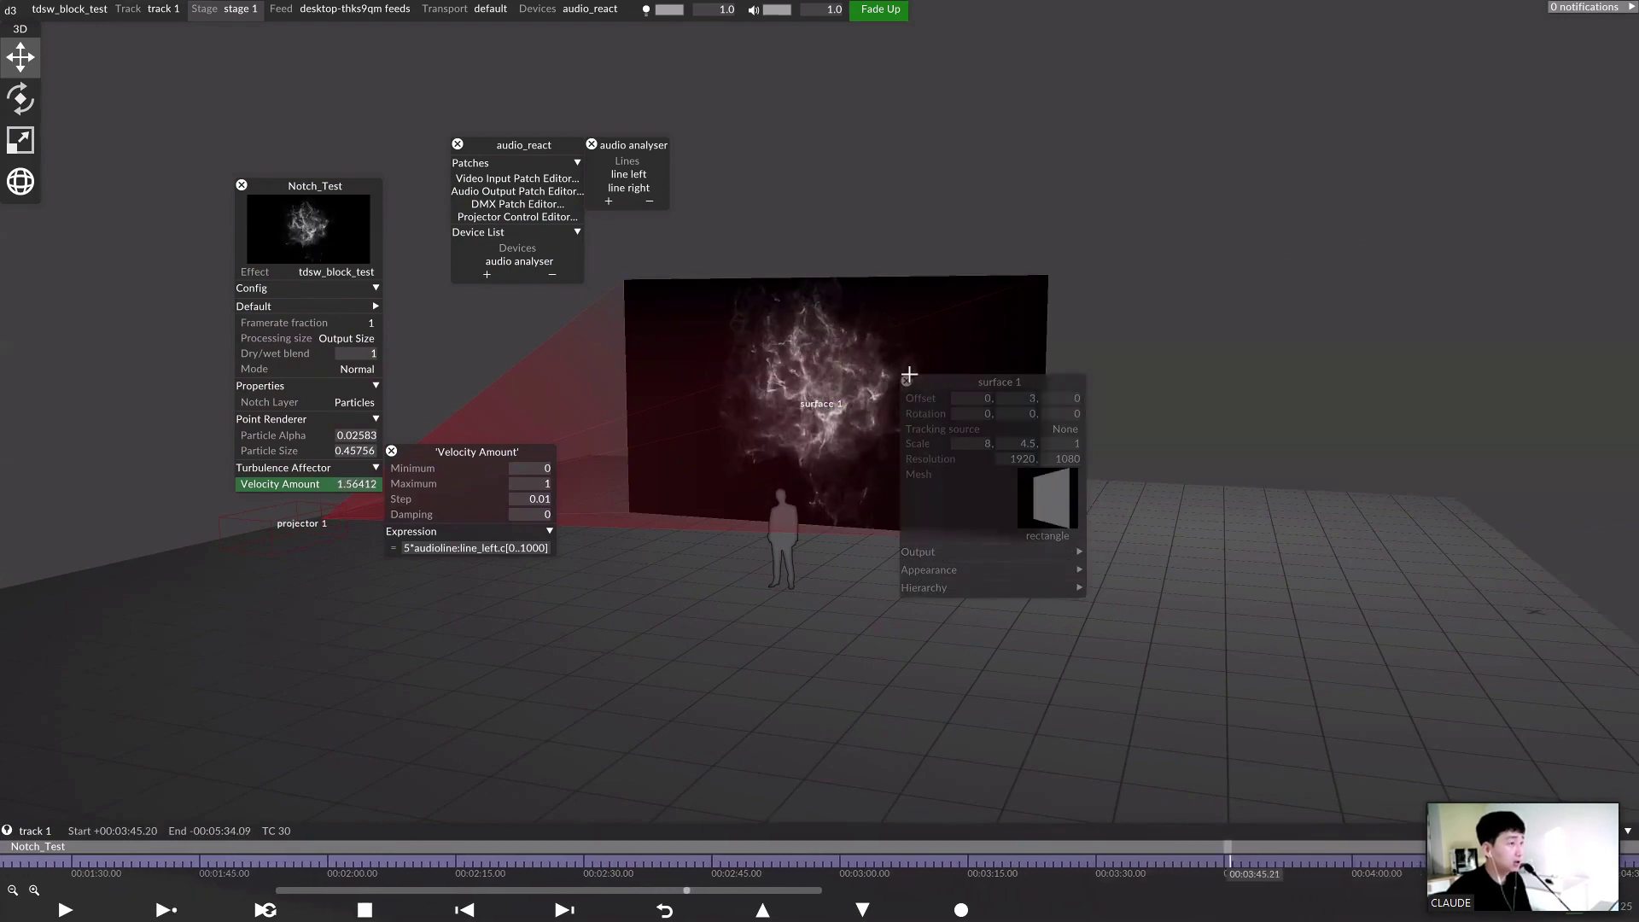
click(907, 382)
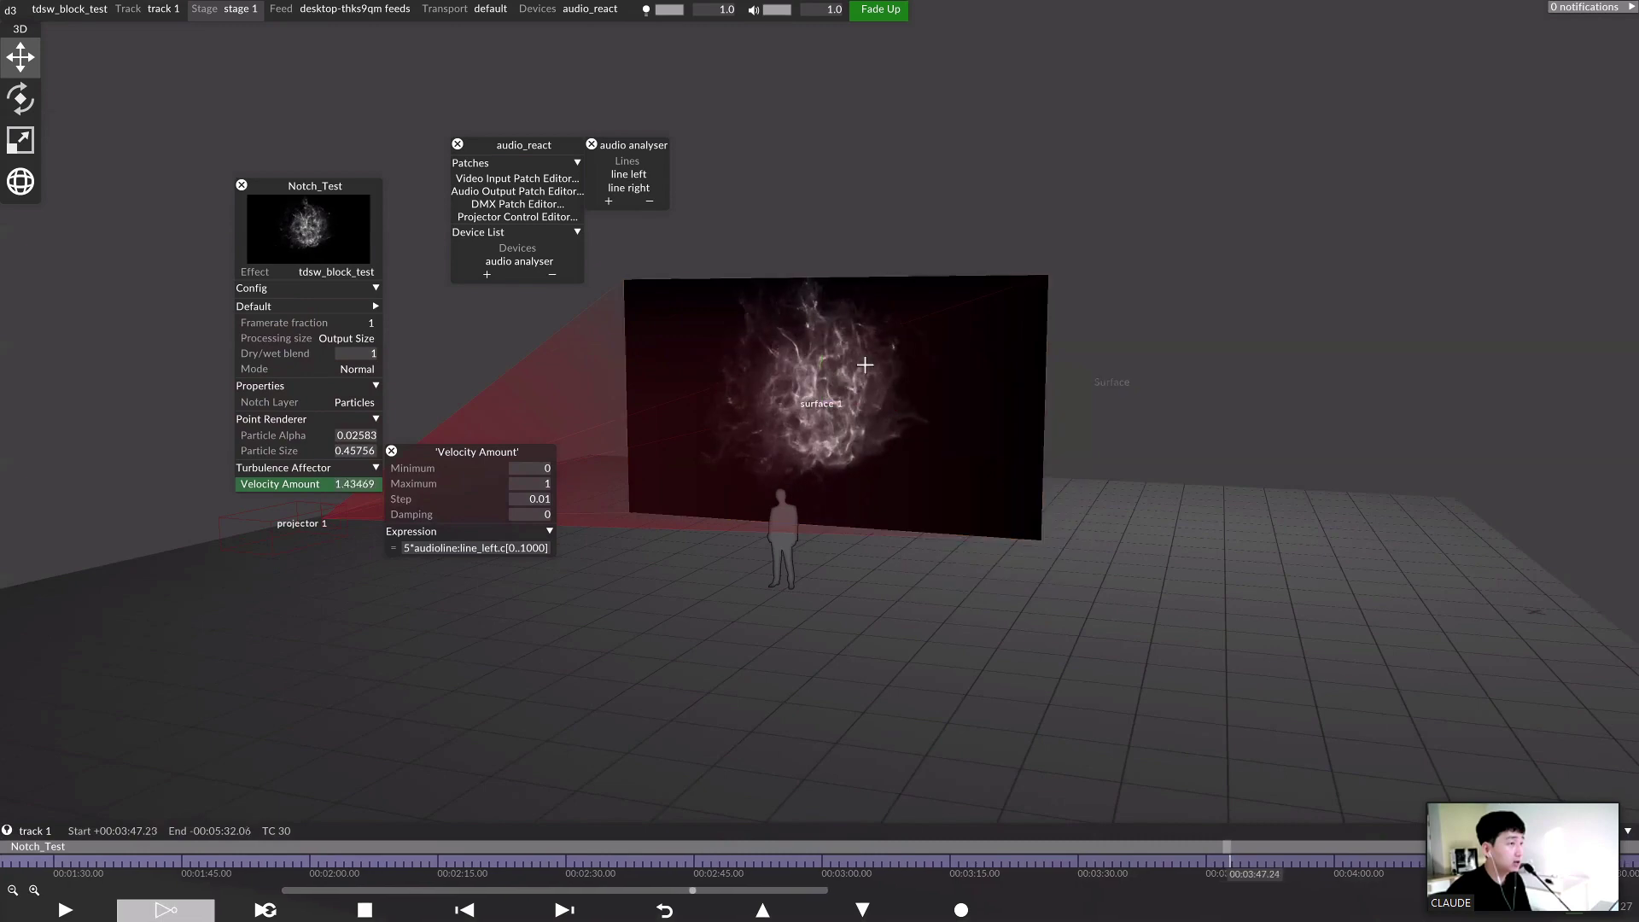
click(867, 417)
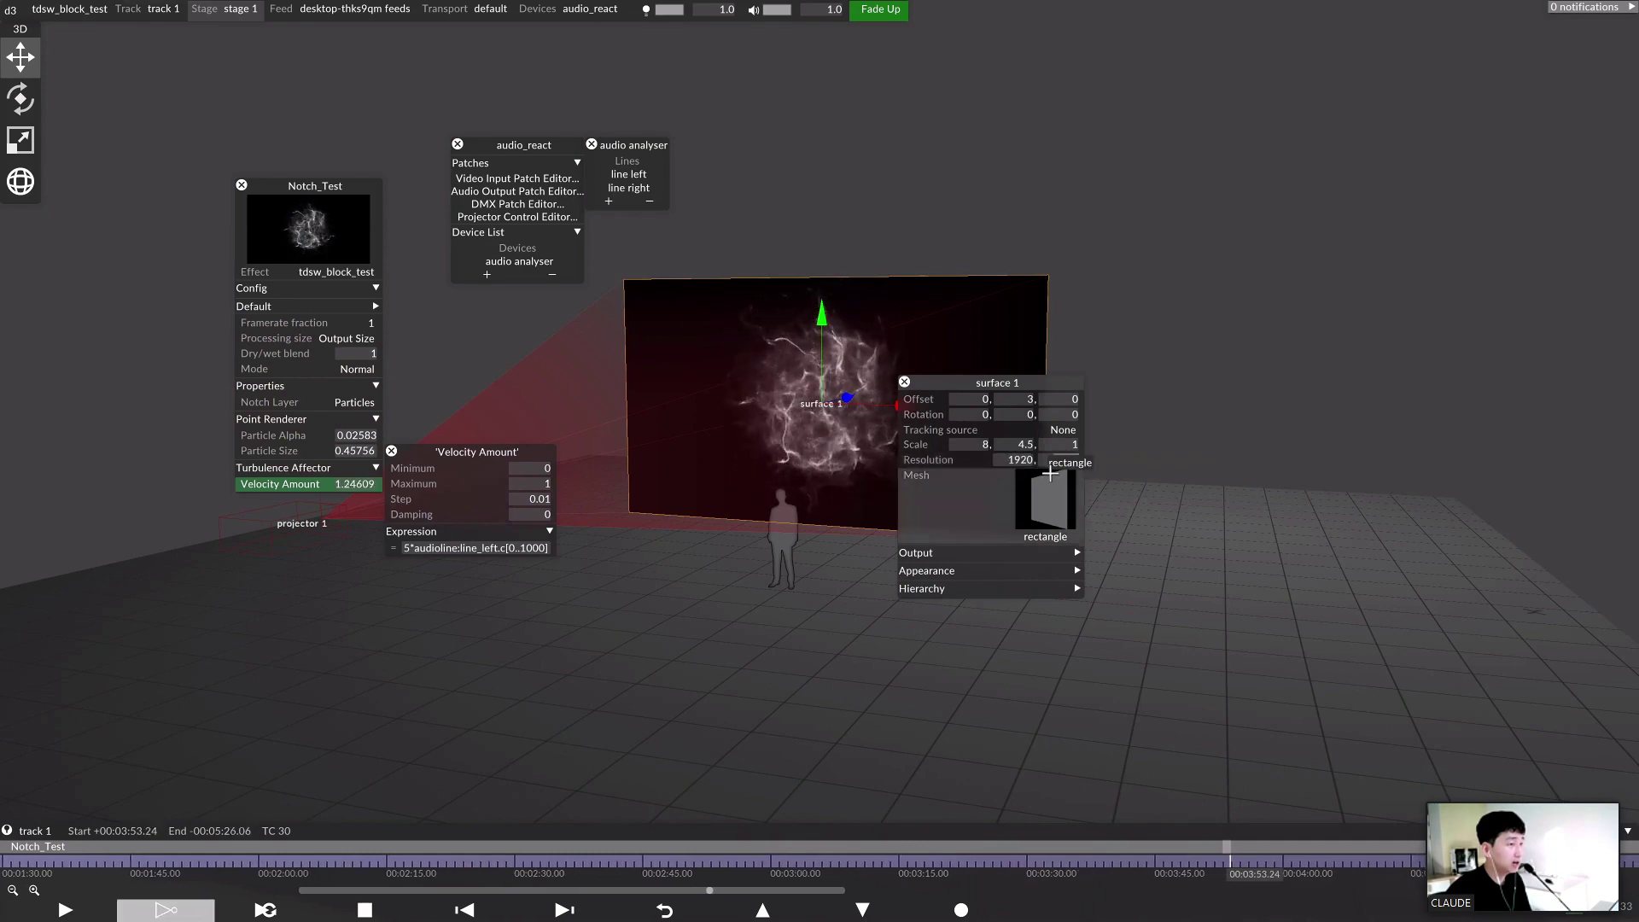
click(1036, 515)
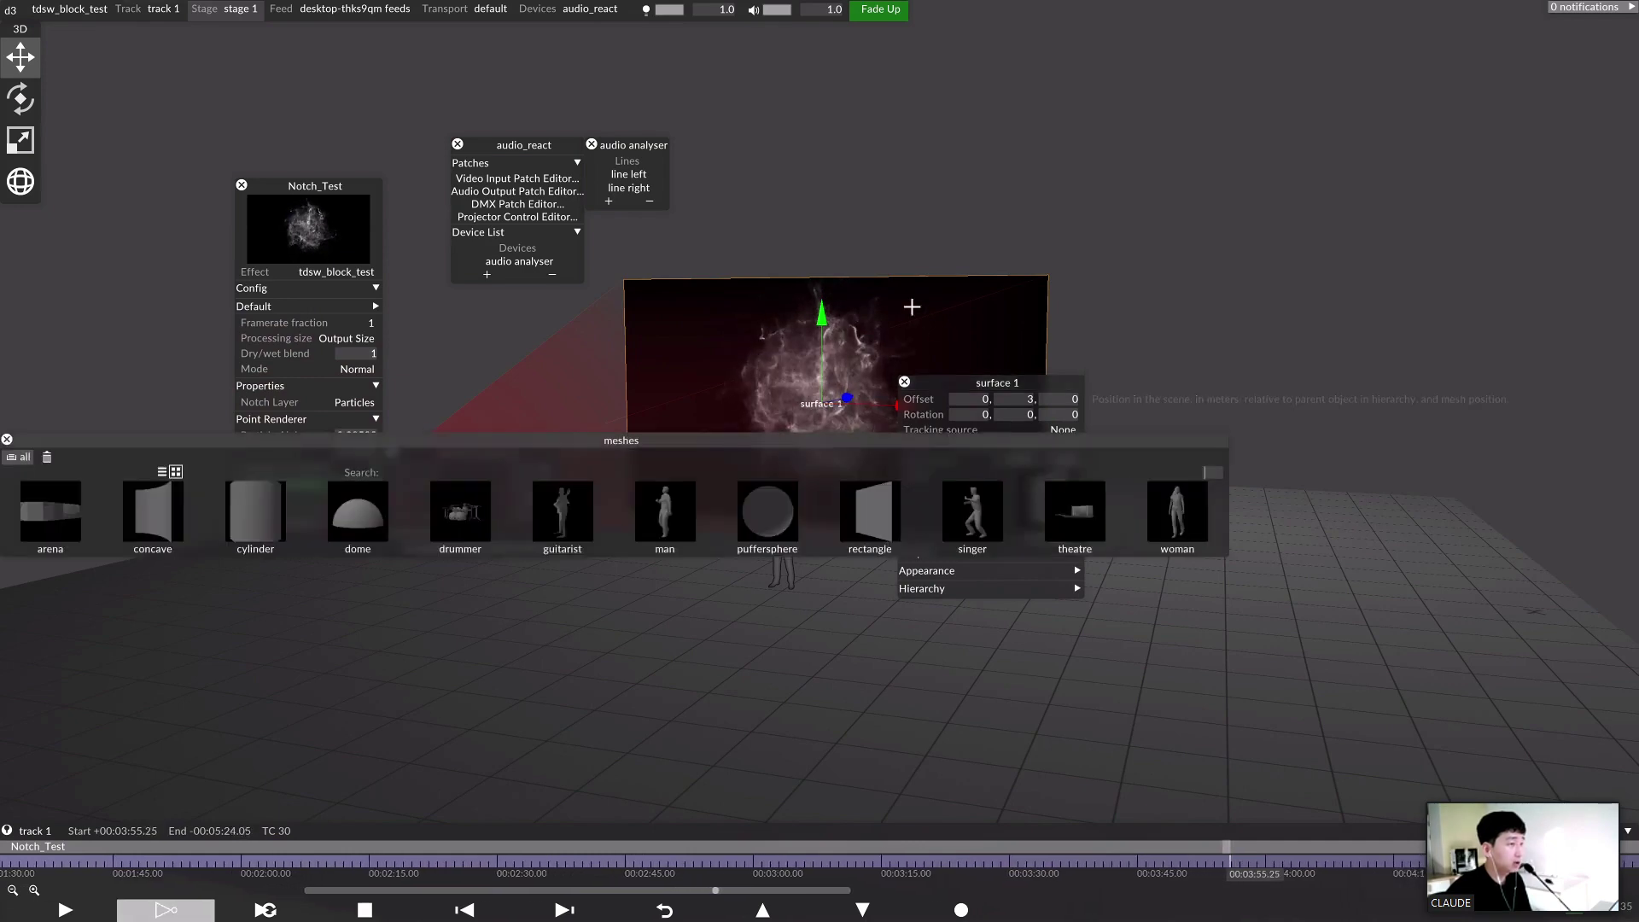
drag(827, 434, 869, 418)
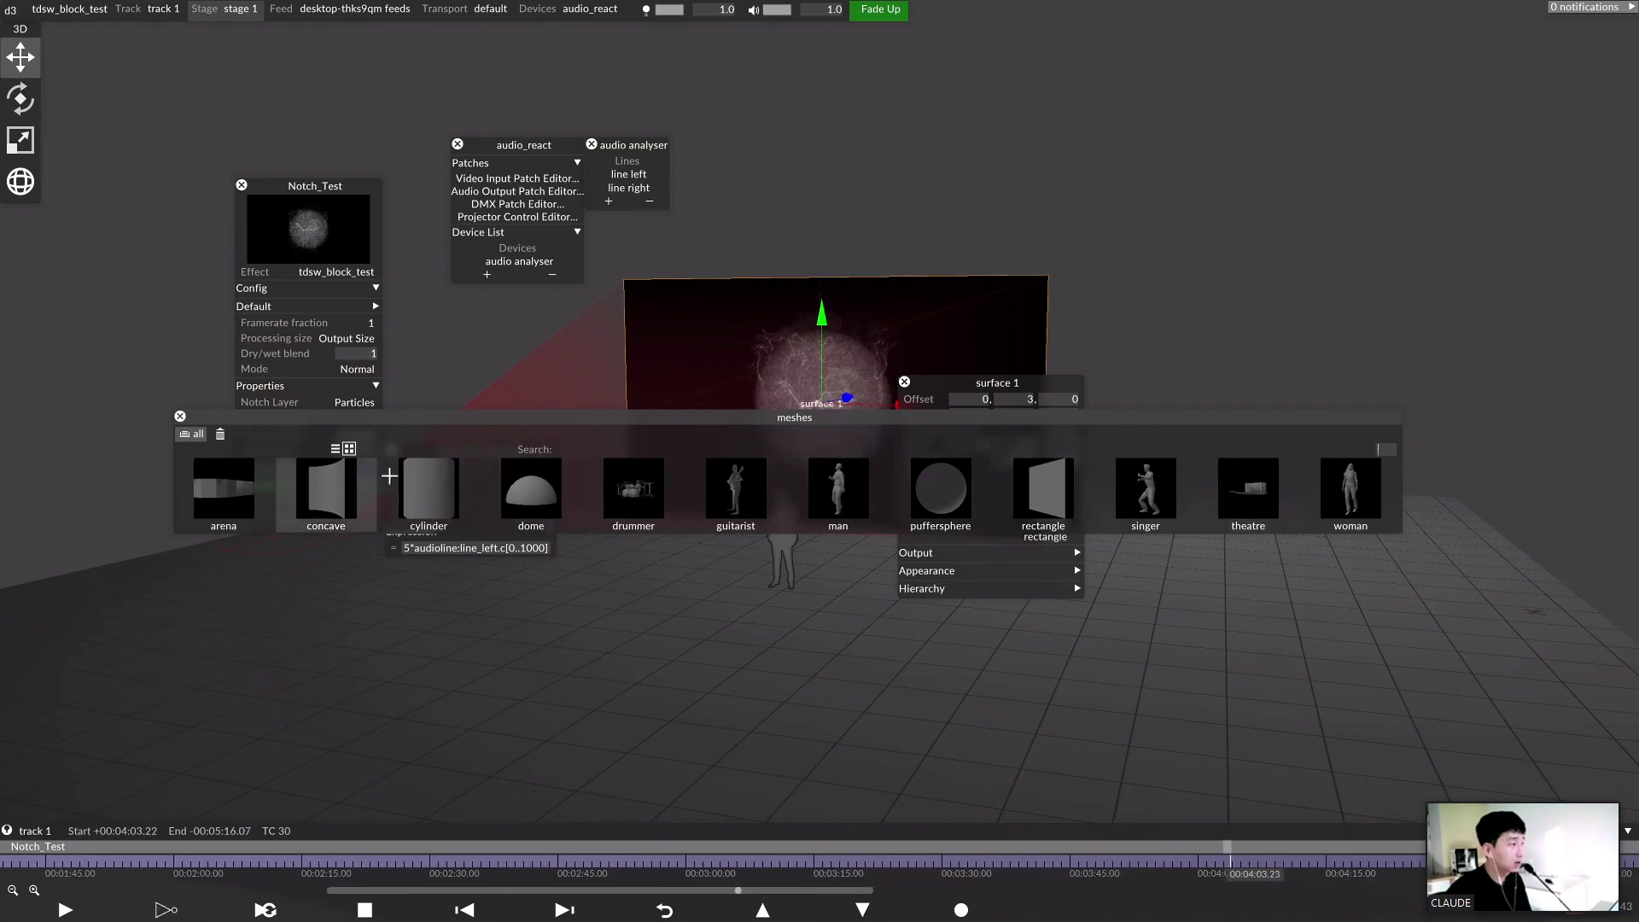
click(531, 489)
Lower surface 1 to a vertical offset of about 1.12 and set its second and third scale values to 8
drag(828, 330, 777, 454)
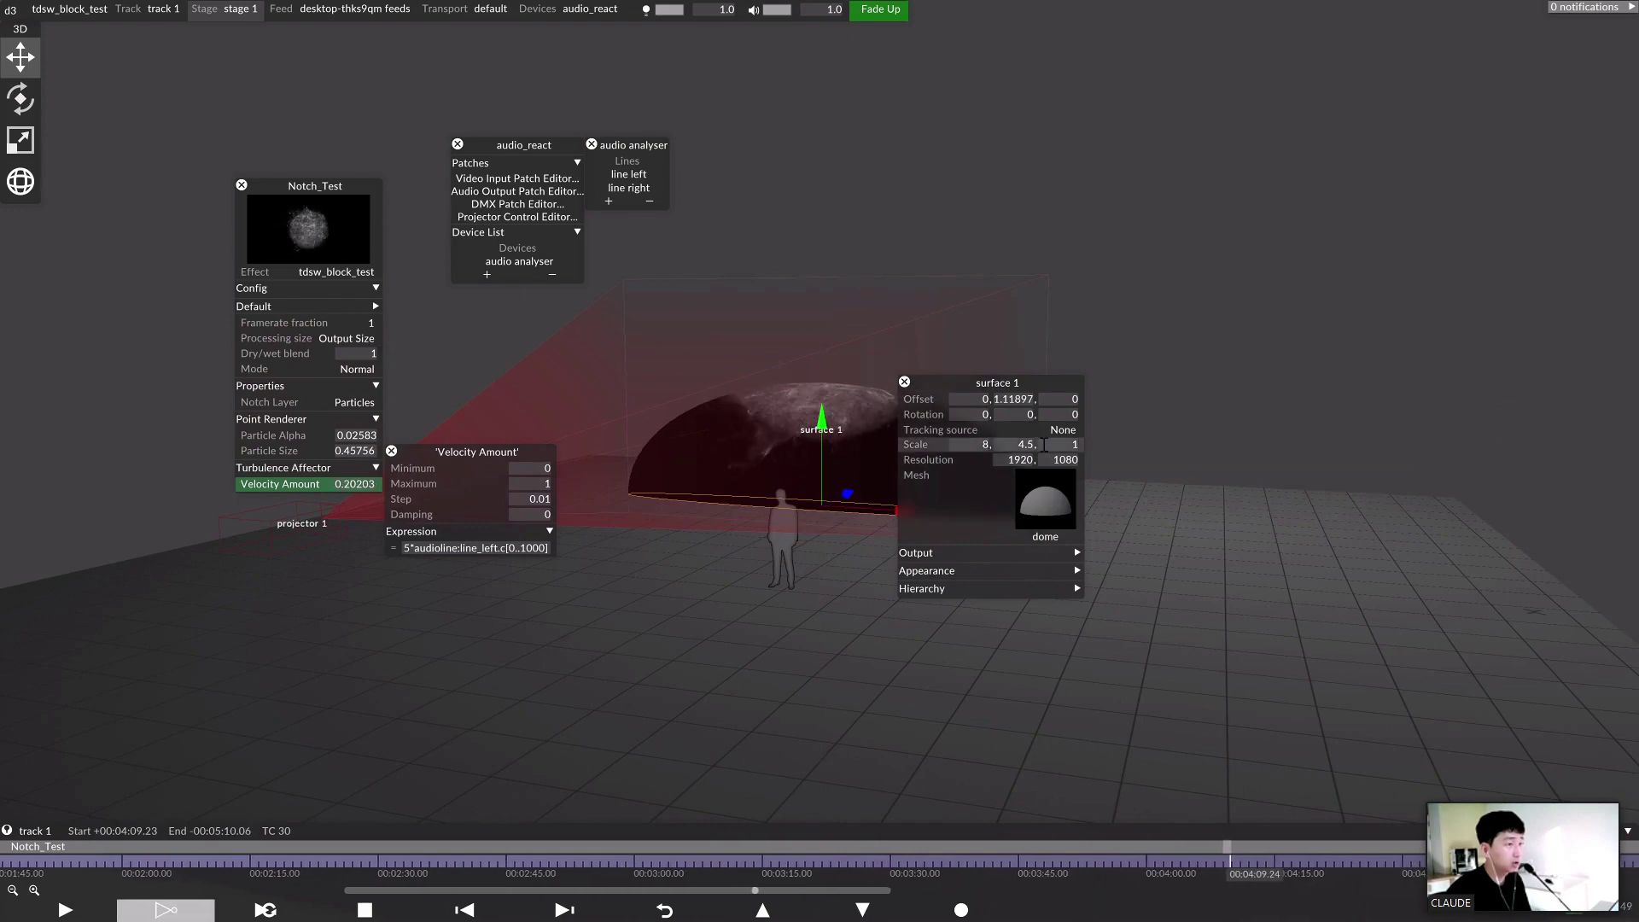
text(8)
key(Return)
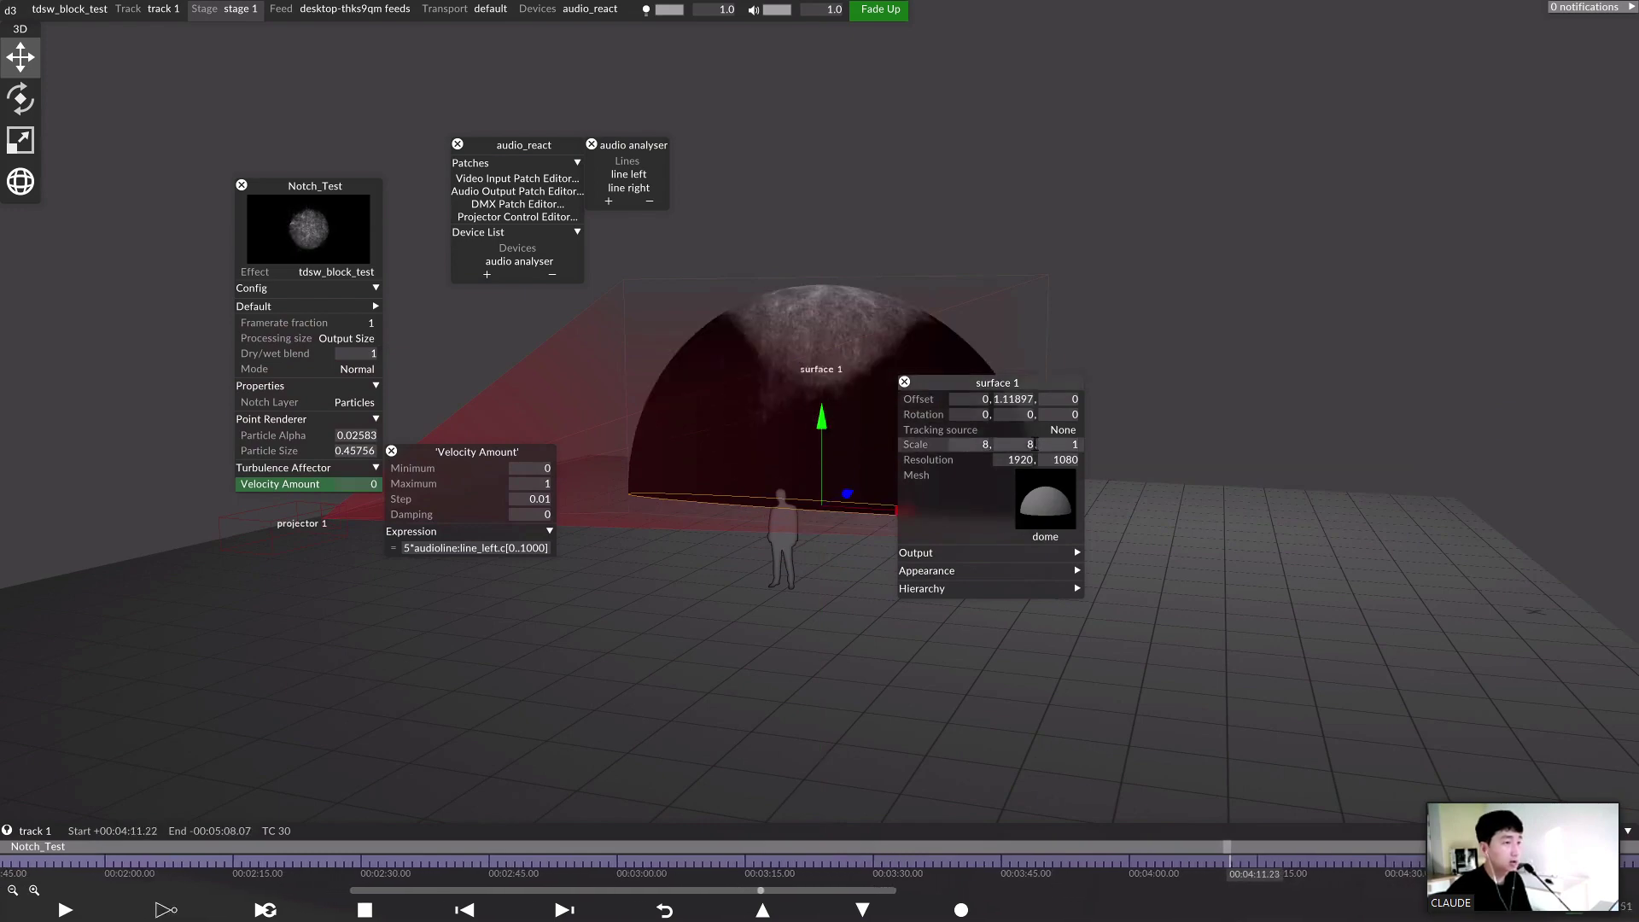
text(8)
key(Return)
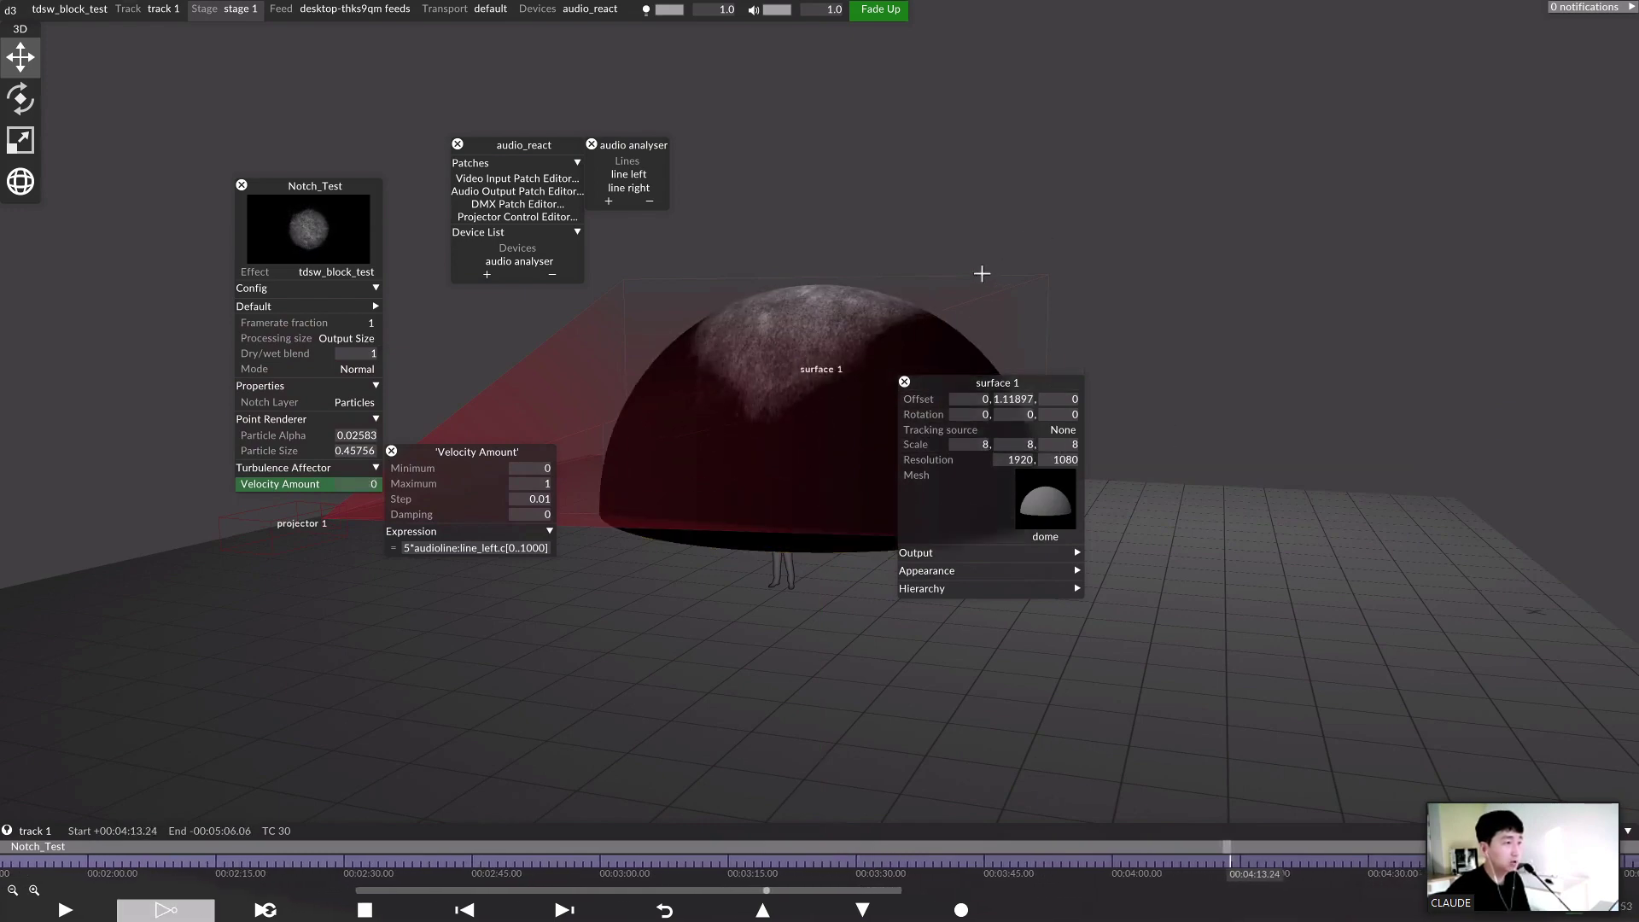
drag(843, 388, 850, 256)
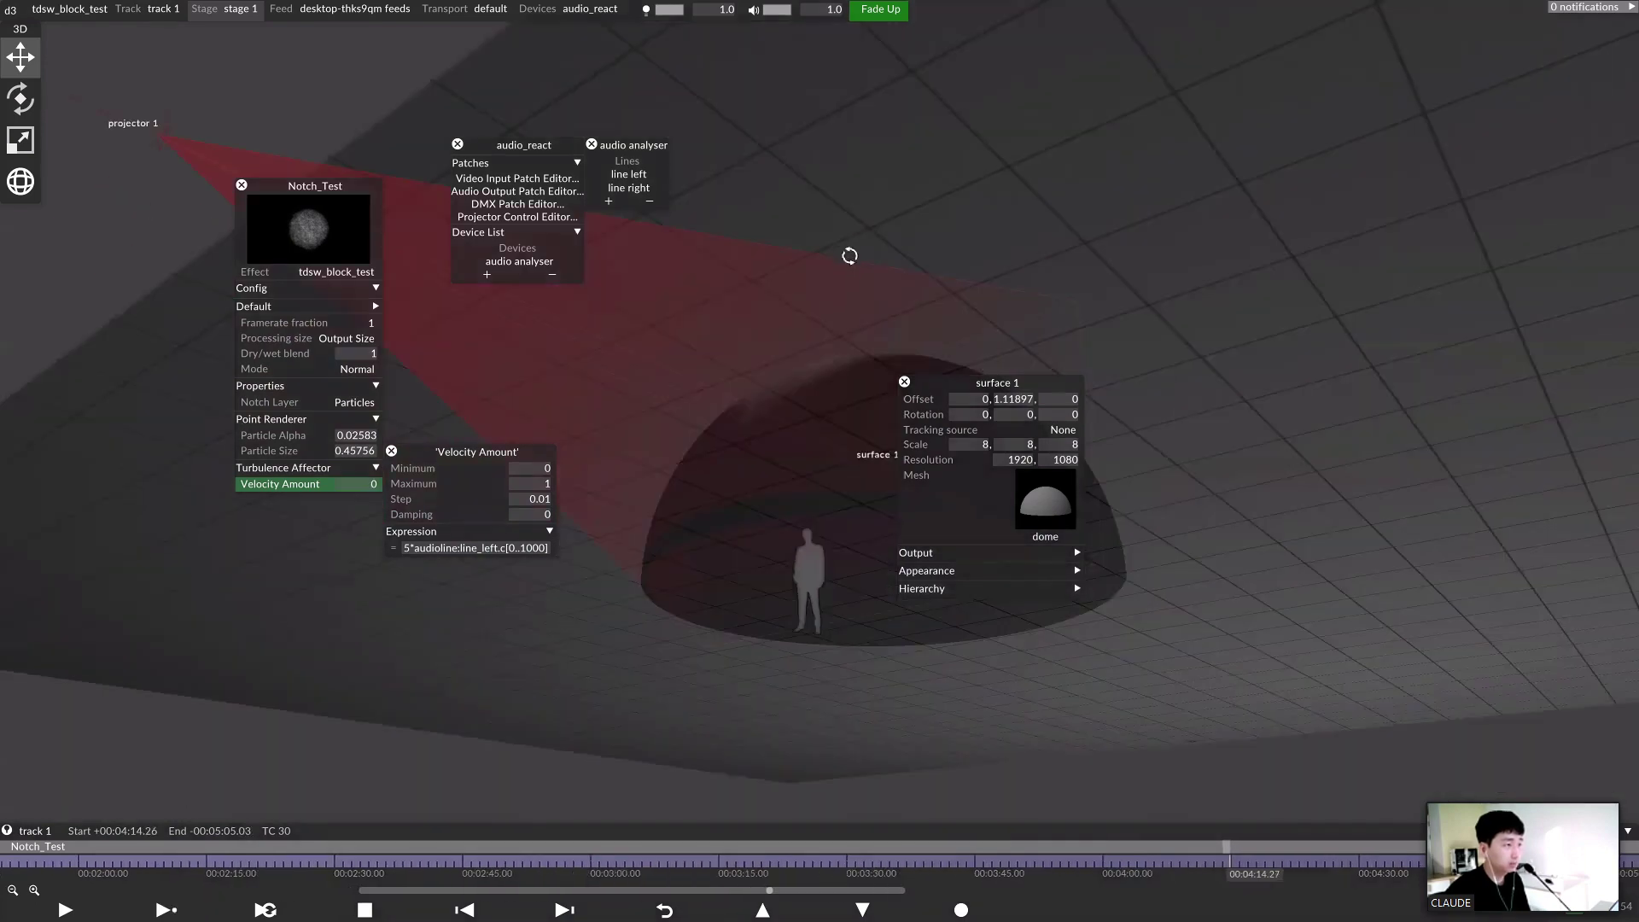
drag(712, 244, 1045, 447)
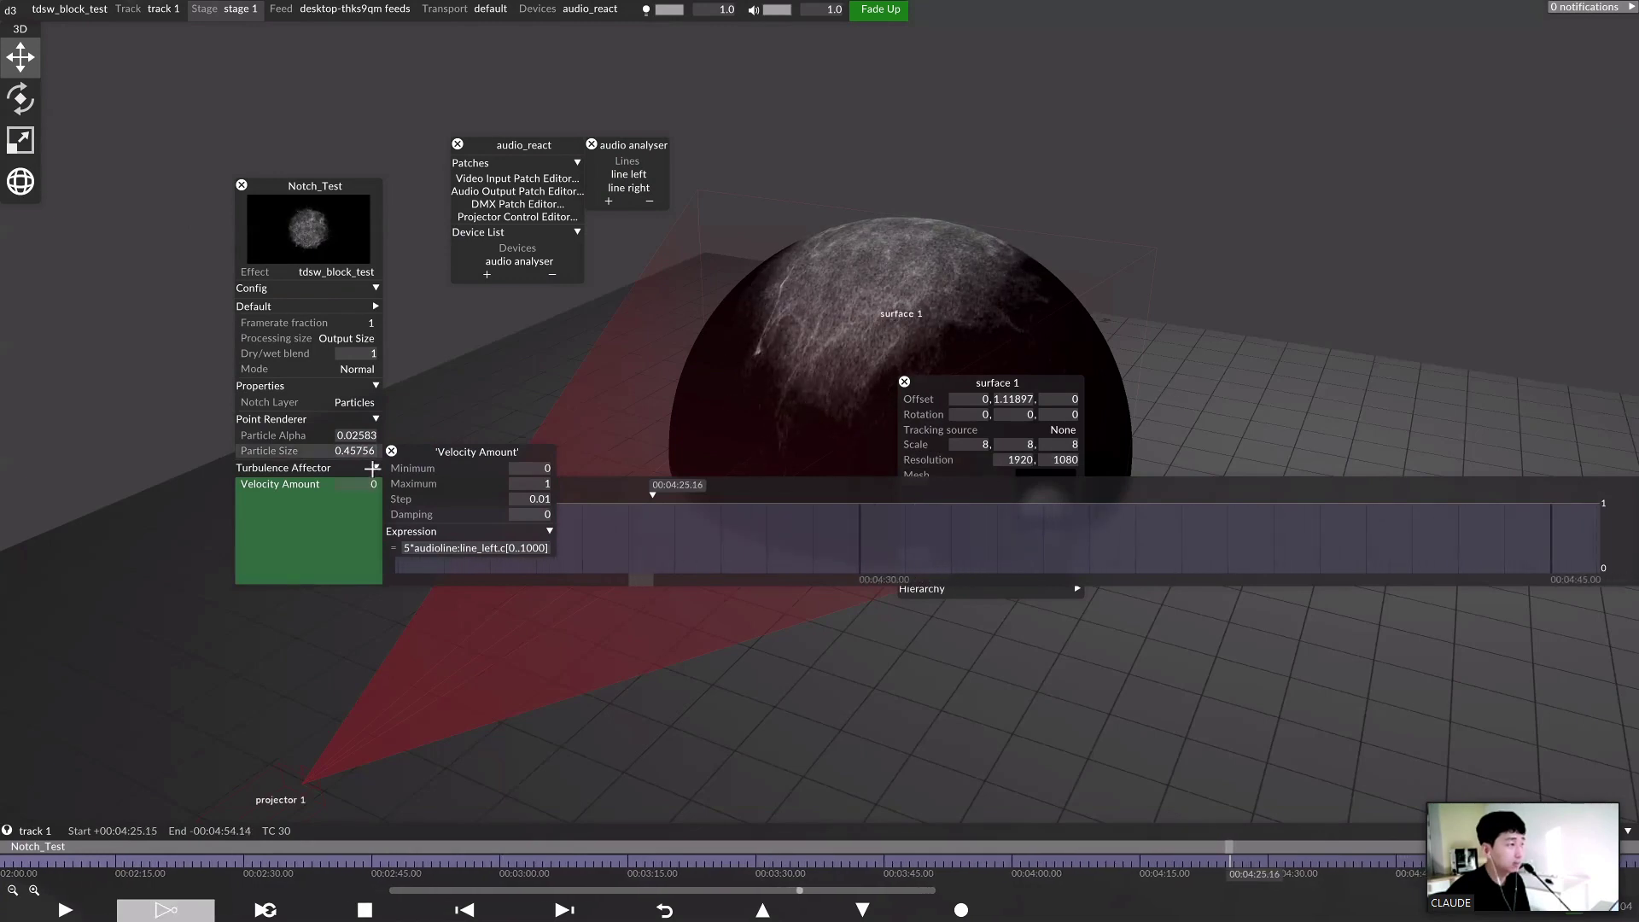
Close the Velocity Amount expression settings and change the mesh of surface 1 back to rectangle
click(391, 451)
click(1041, 504)
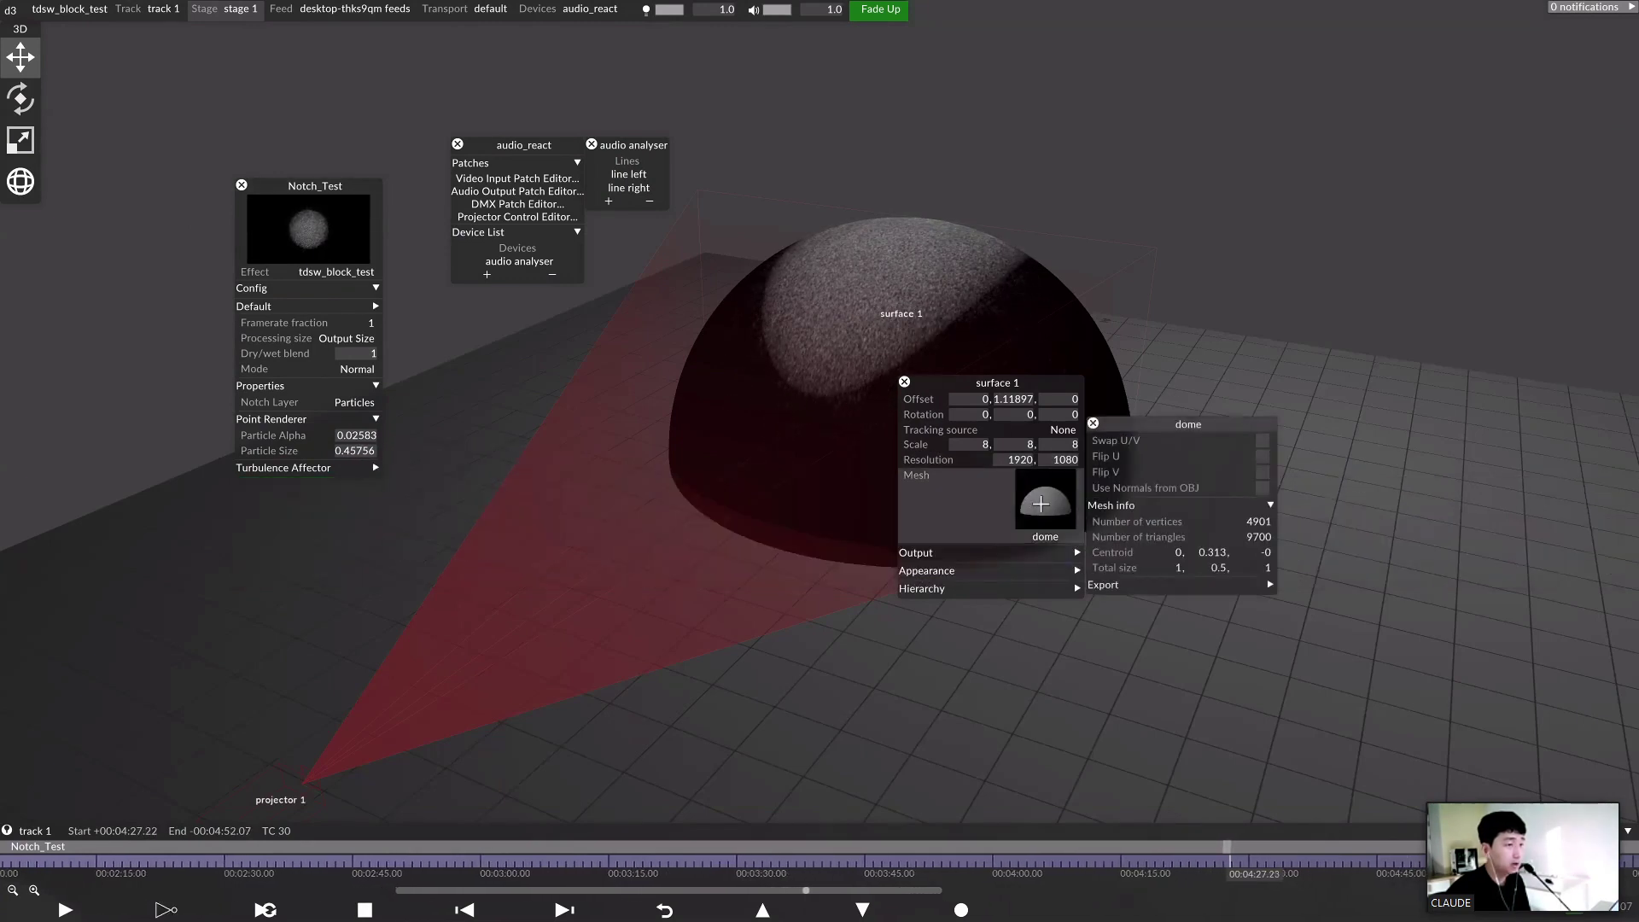
click(1060, 518)
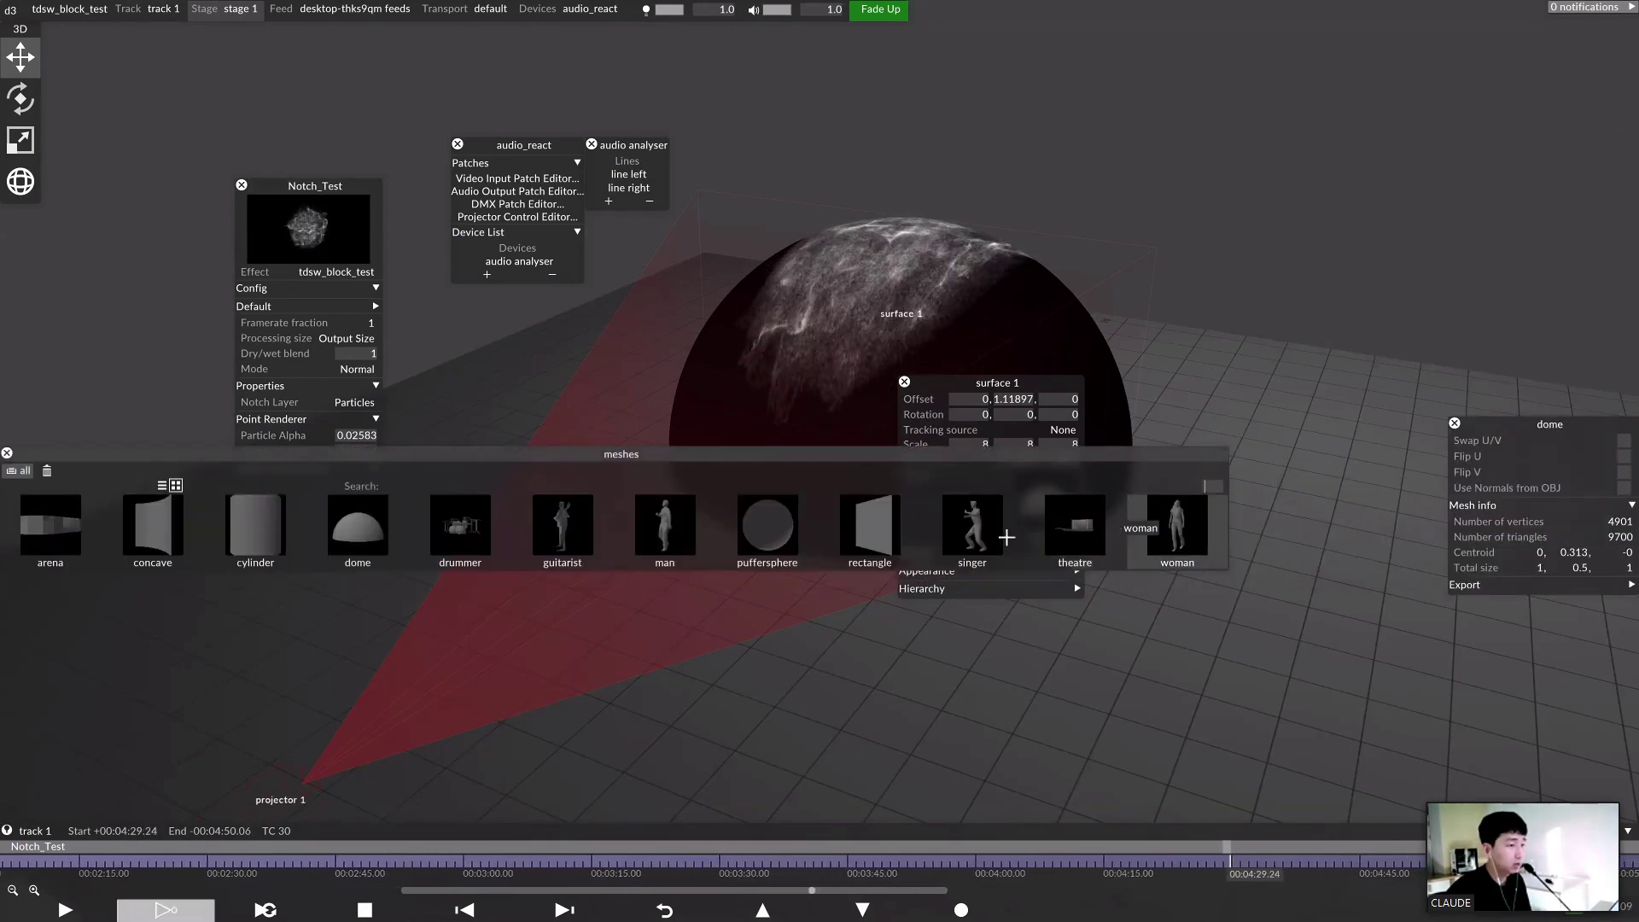
click(859, 543)
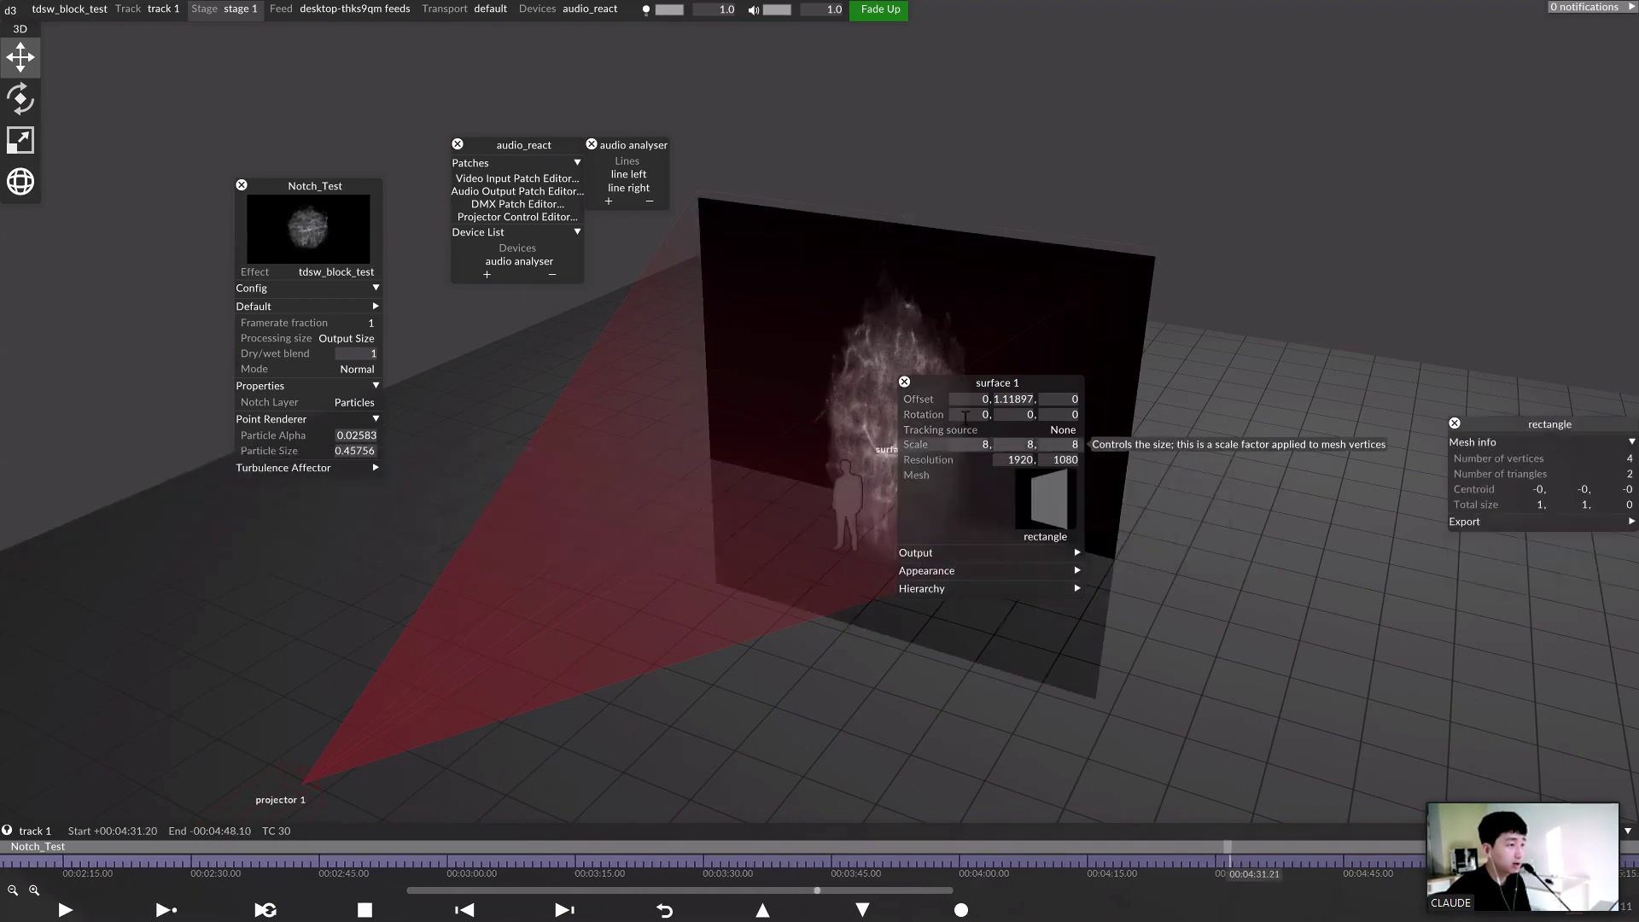
Try the theatre mesh on surface 1 and return it to the rectangle mesh
click(1050, 500)
click(1025, 491)
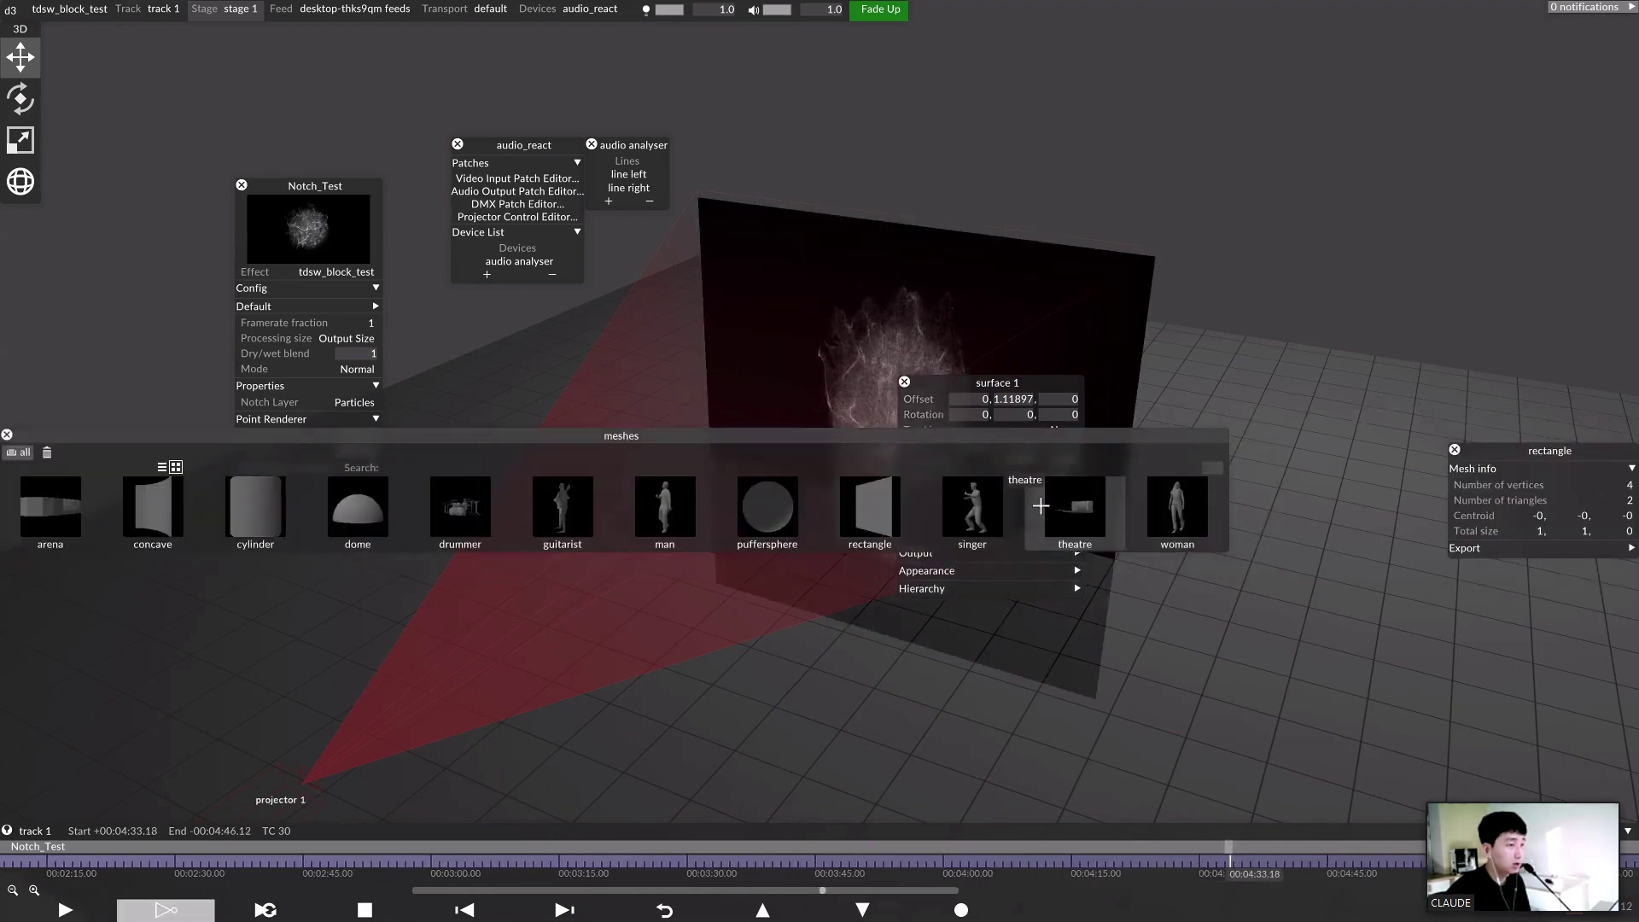
click(1074, 525)
click(1050, 508)
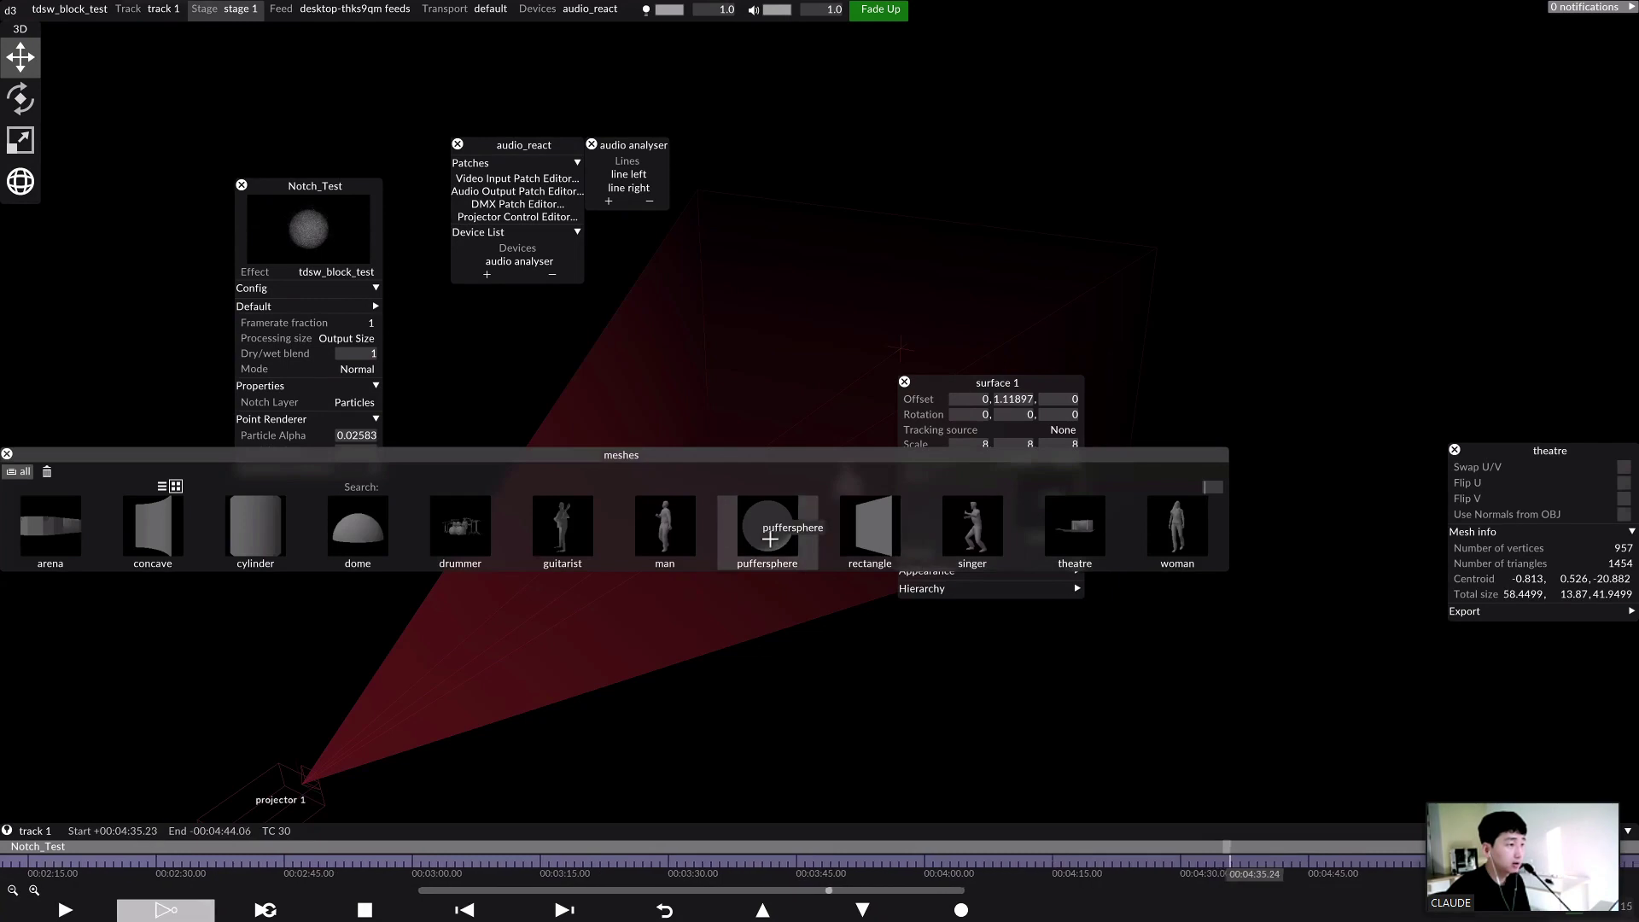
click(891, 531)
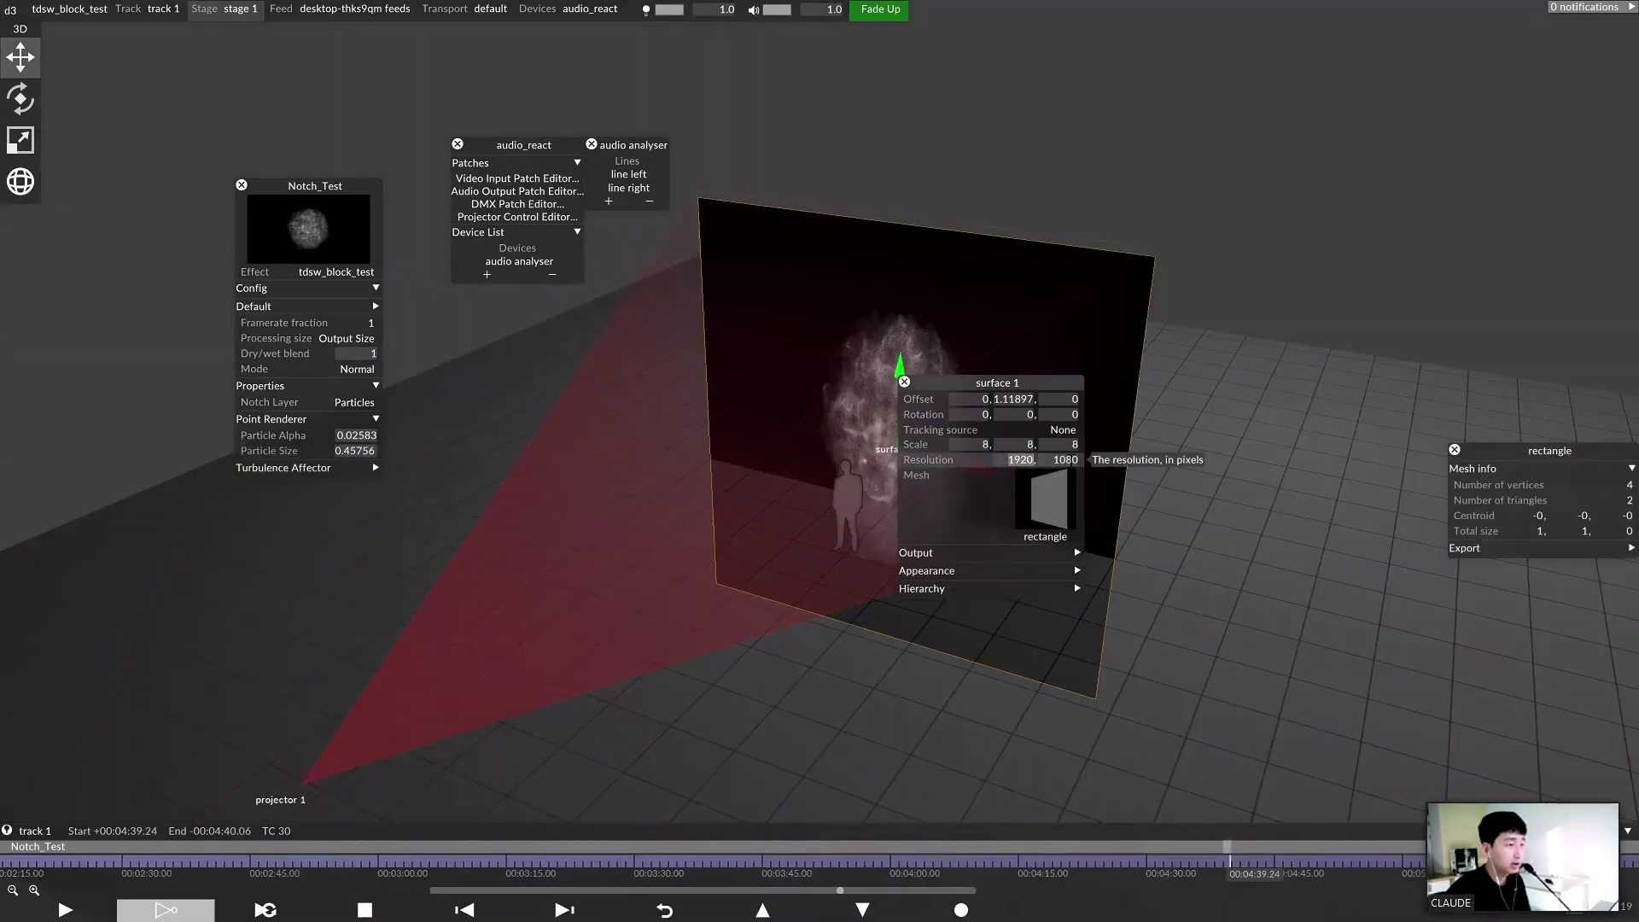
Set the vertical resolution of surface 1 to 1920 pixels, close its settings and raise the surface above the stage floor
text(1920)
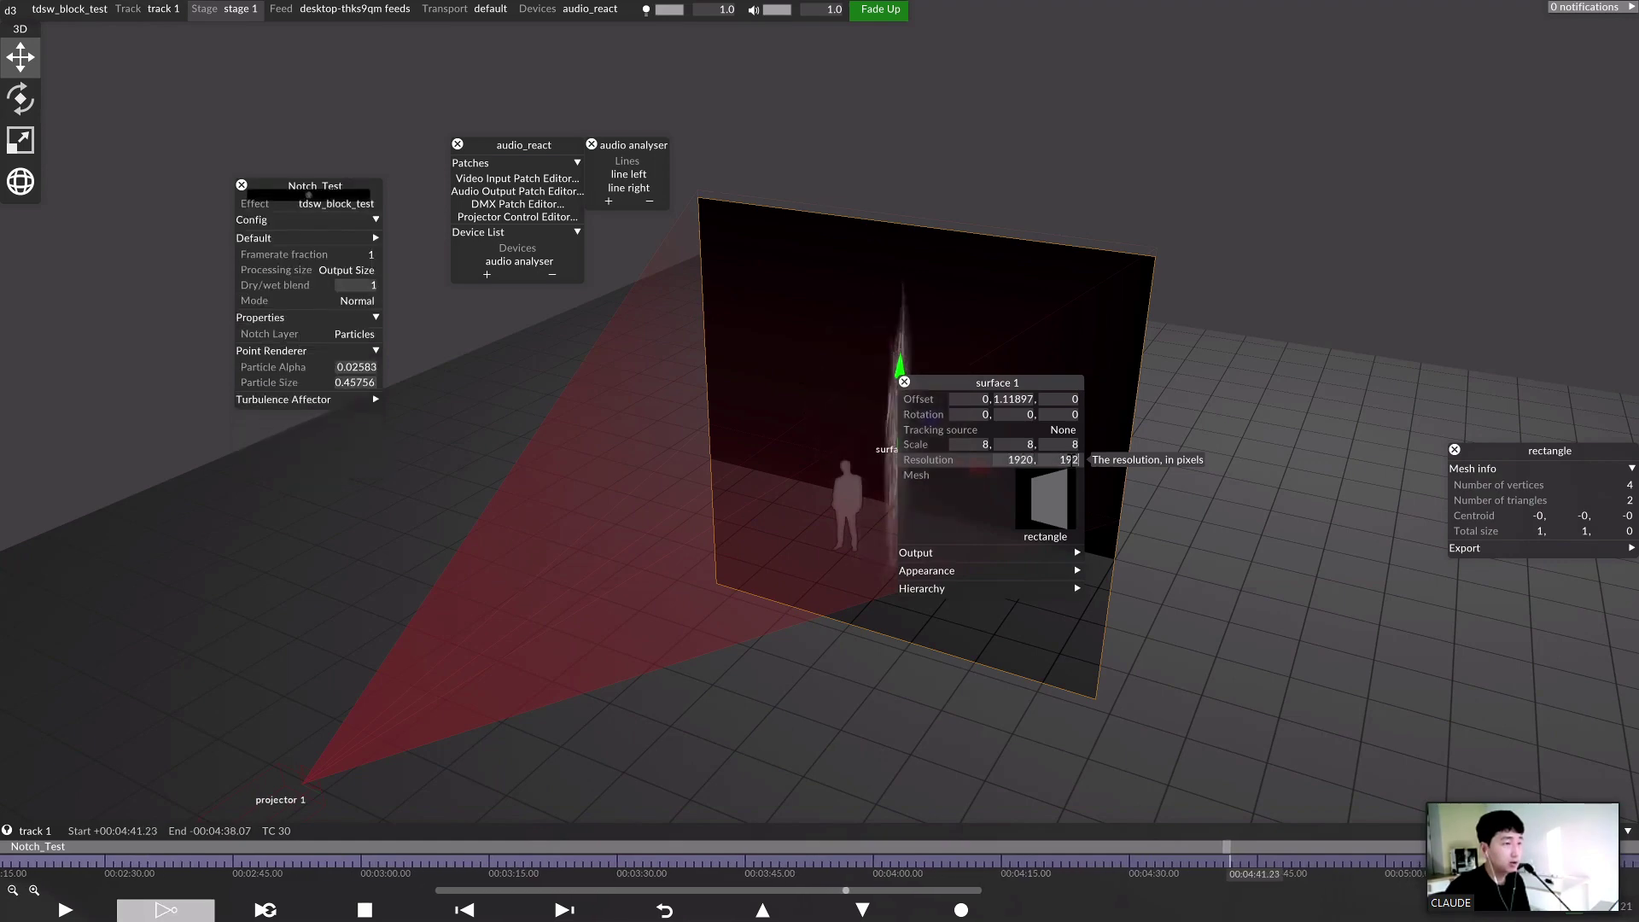
key(Return)
click(1059, 307)
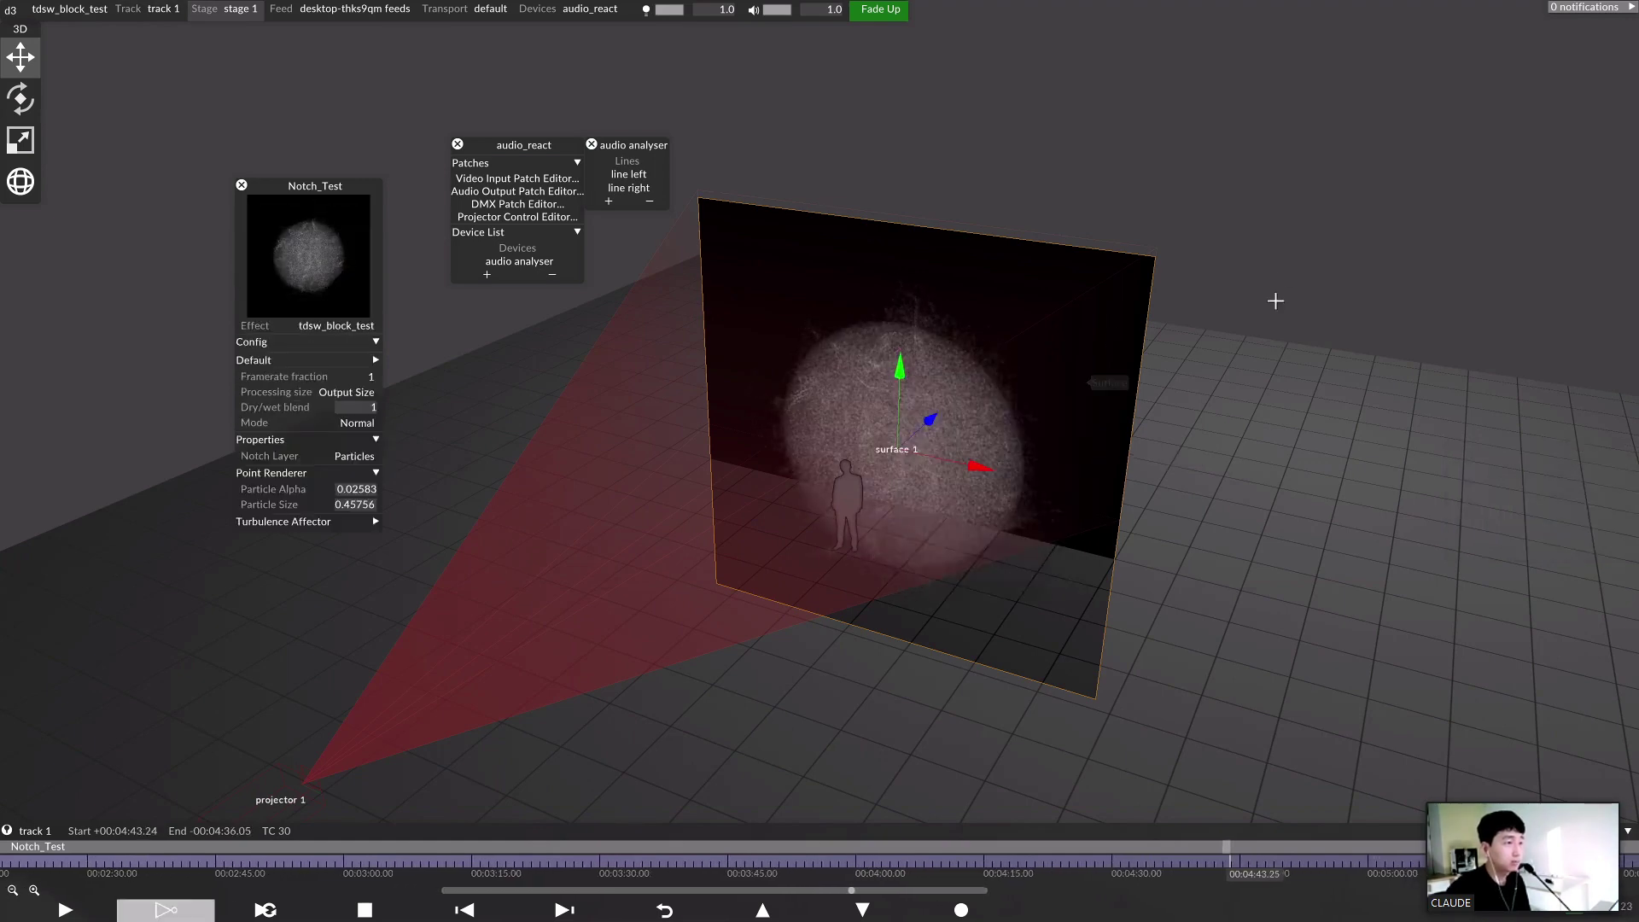
drag(1072, 373, 979, 402)
key(F2)
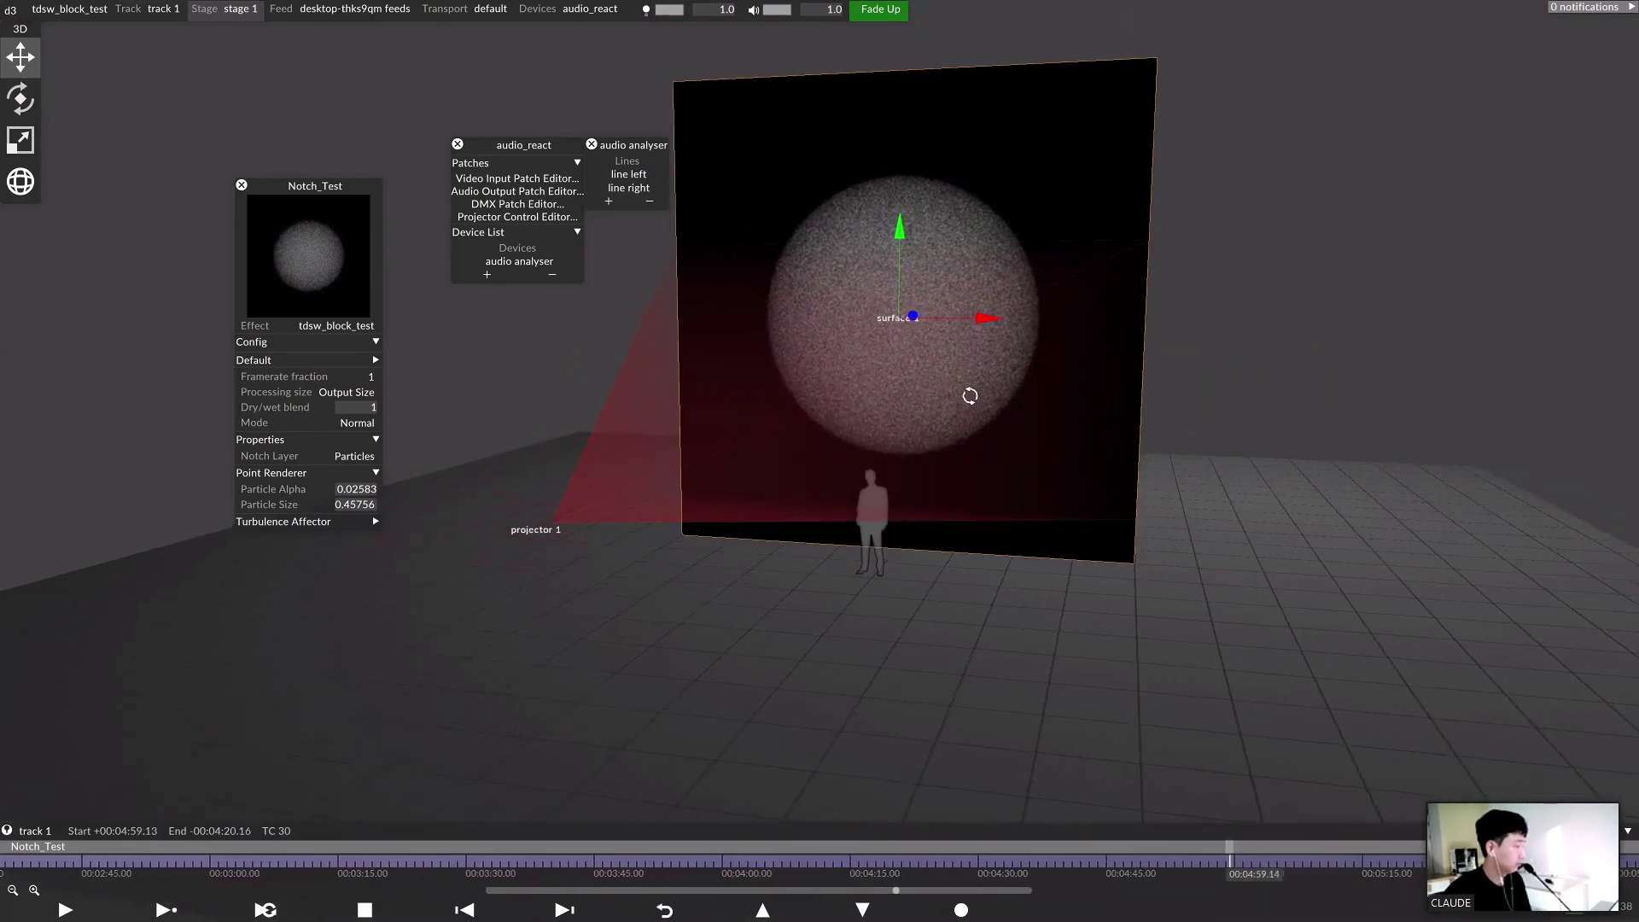
drag(966, 394, 945, 407)
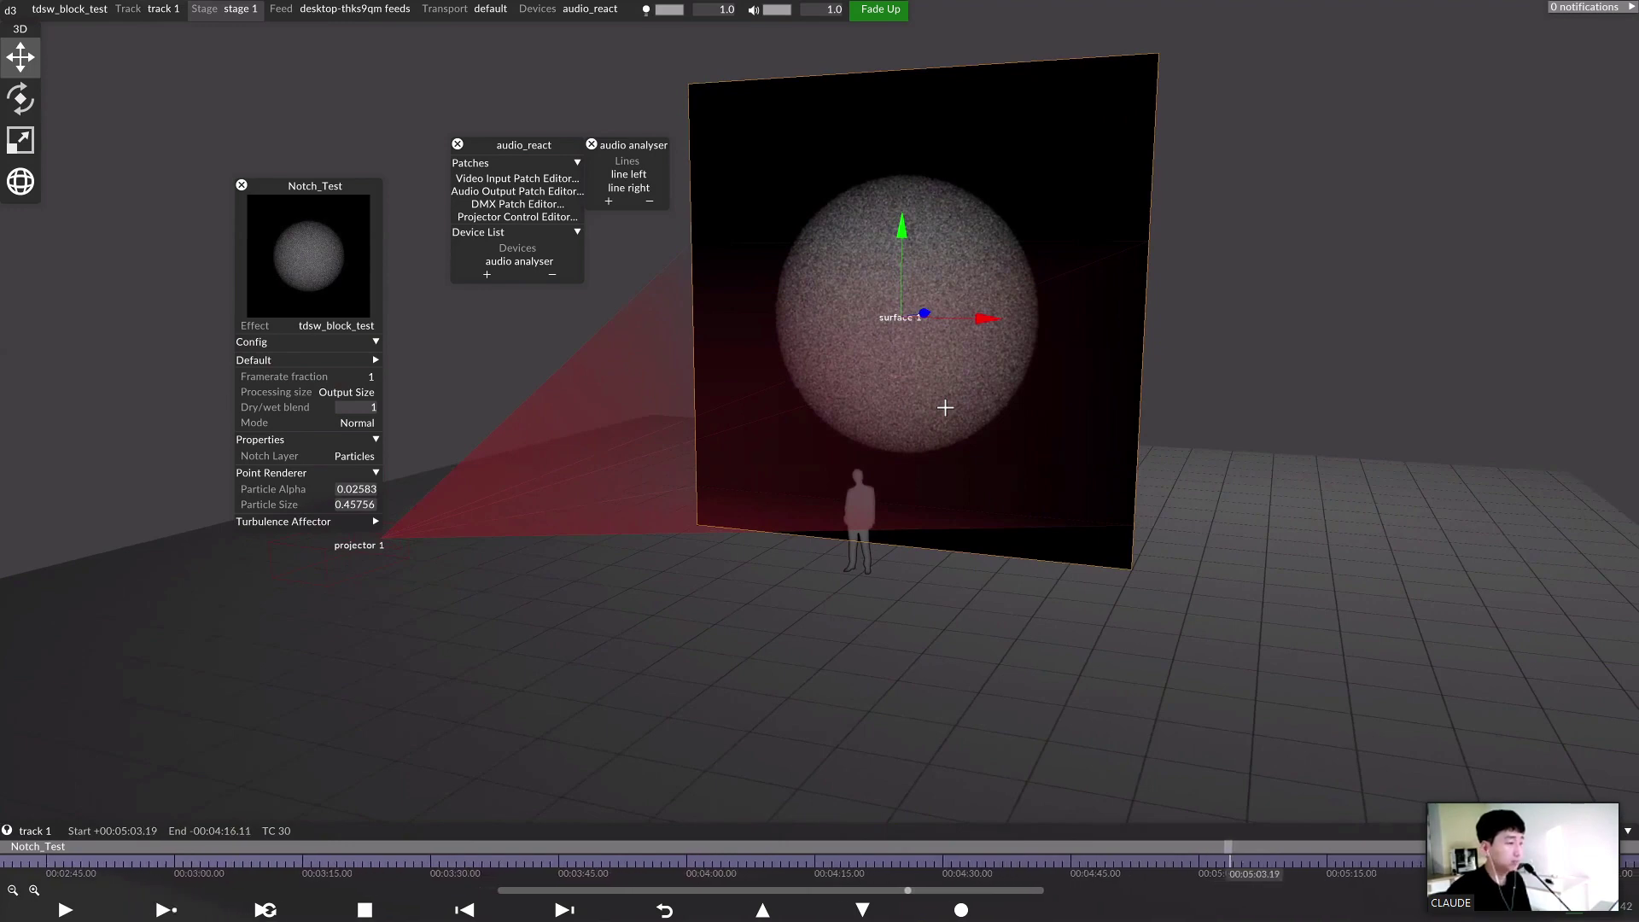
Examine how the particles fit projector 1's output in the feed view and return to the stage view
click(364, 8)
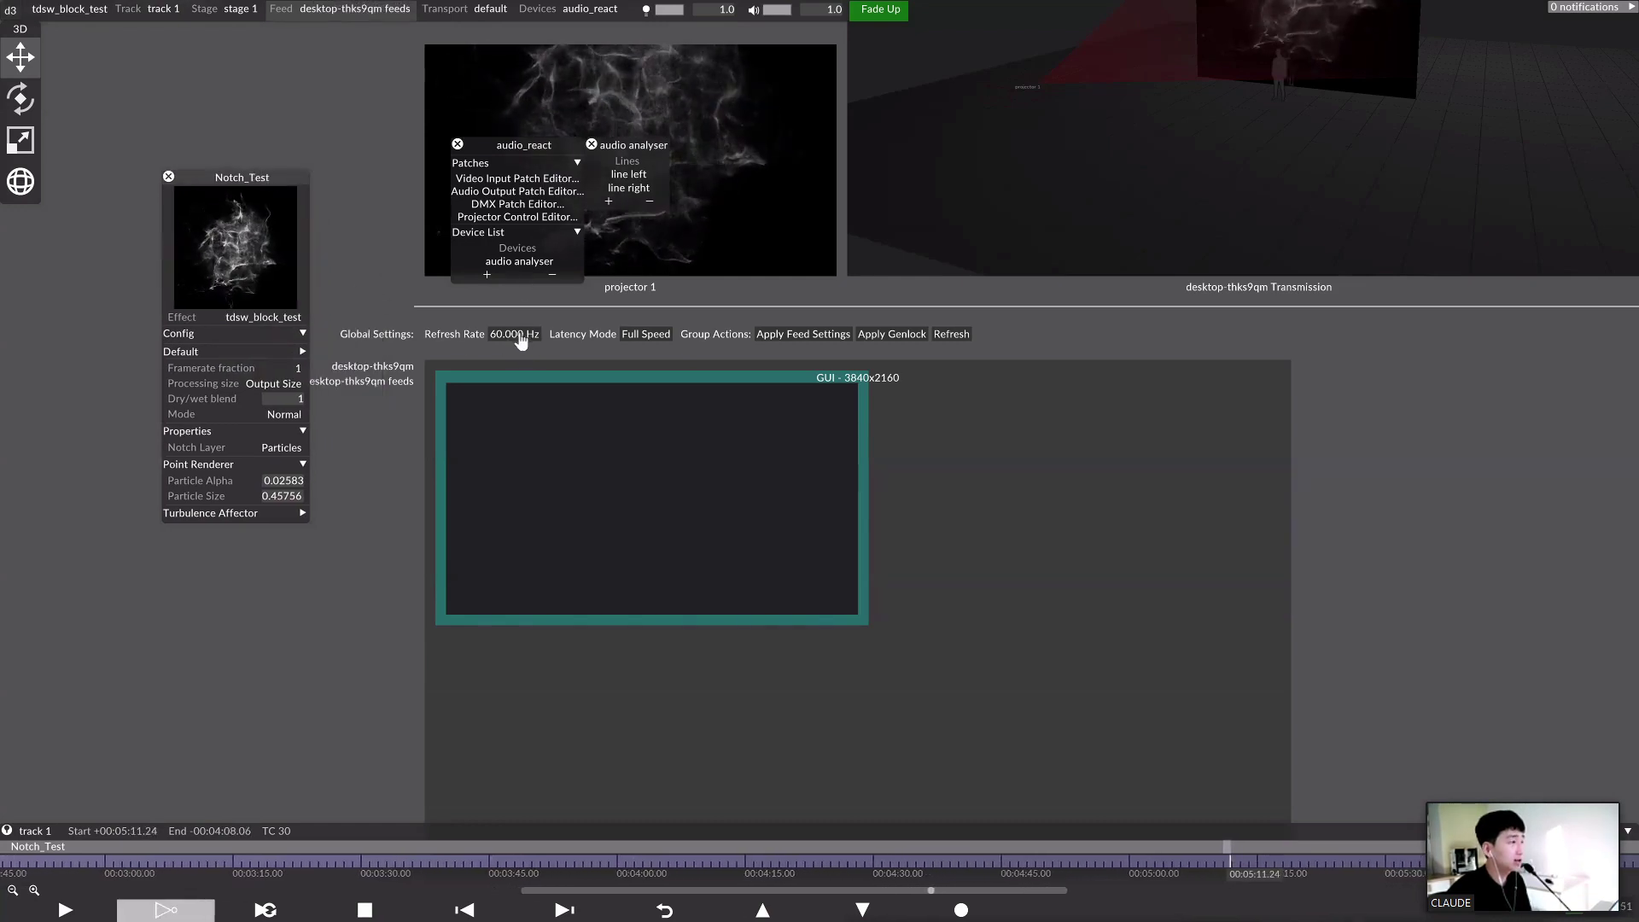
drag(527, 472, 523, 485)
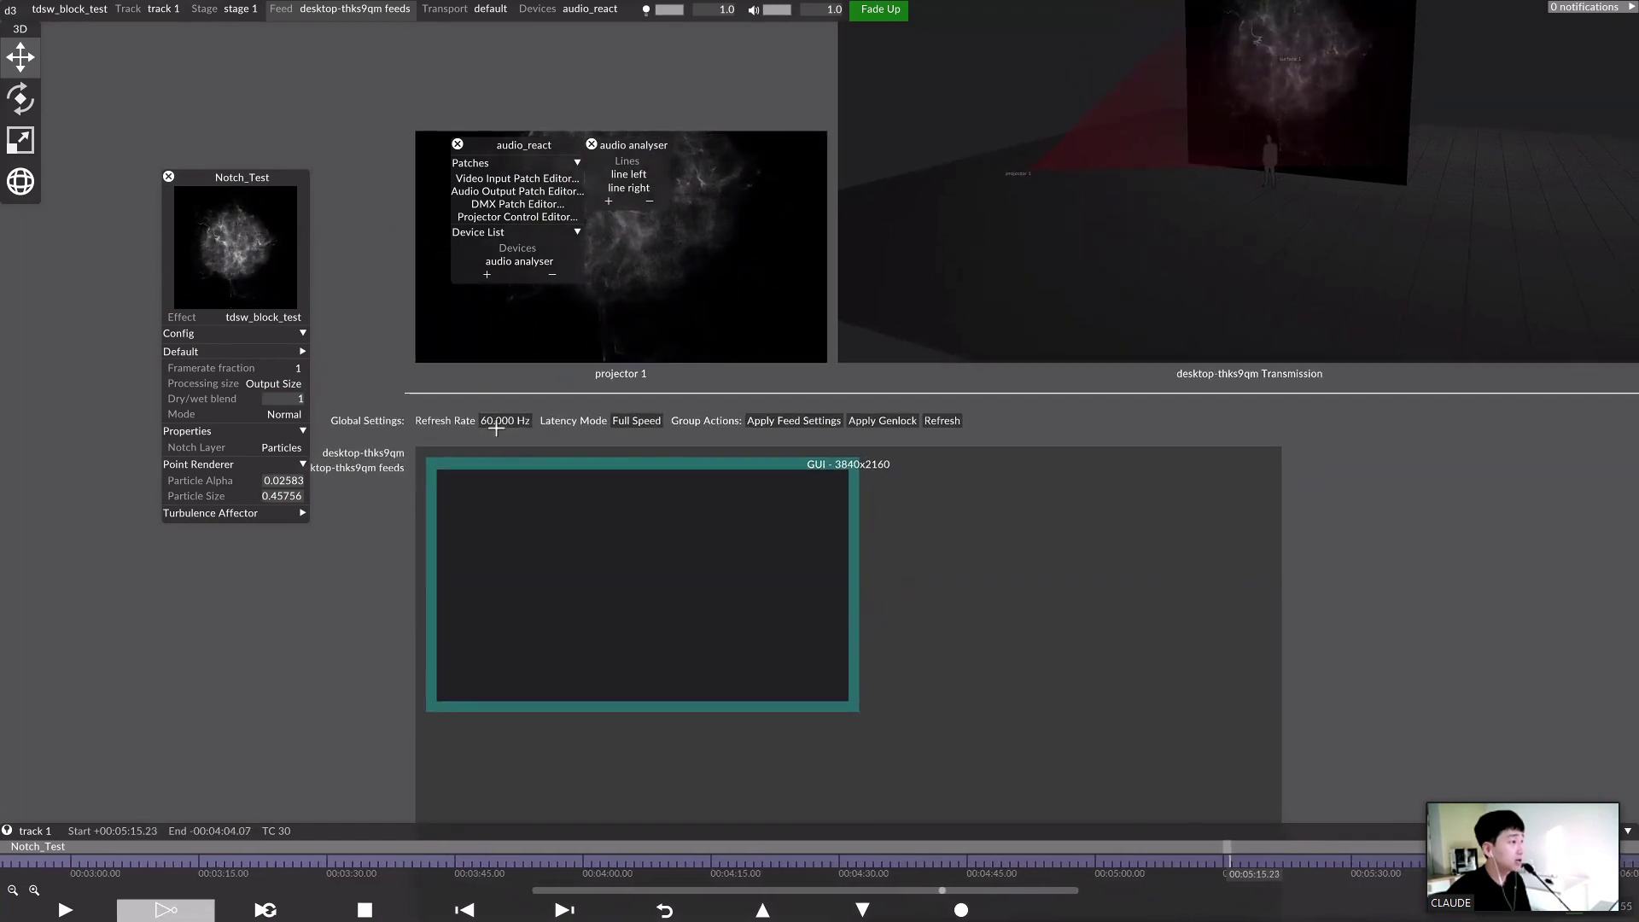
drag(626, 349, 558, 468)
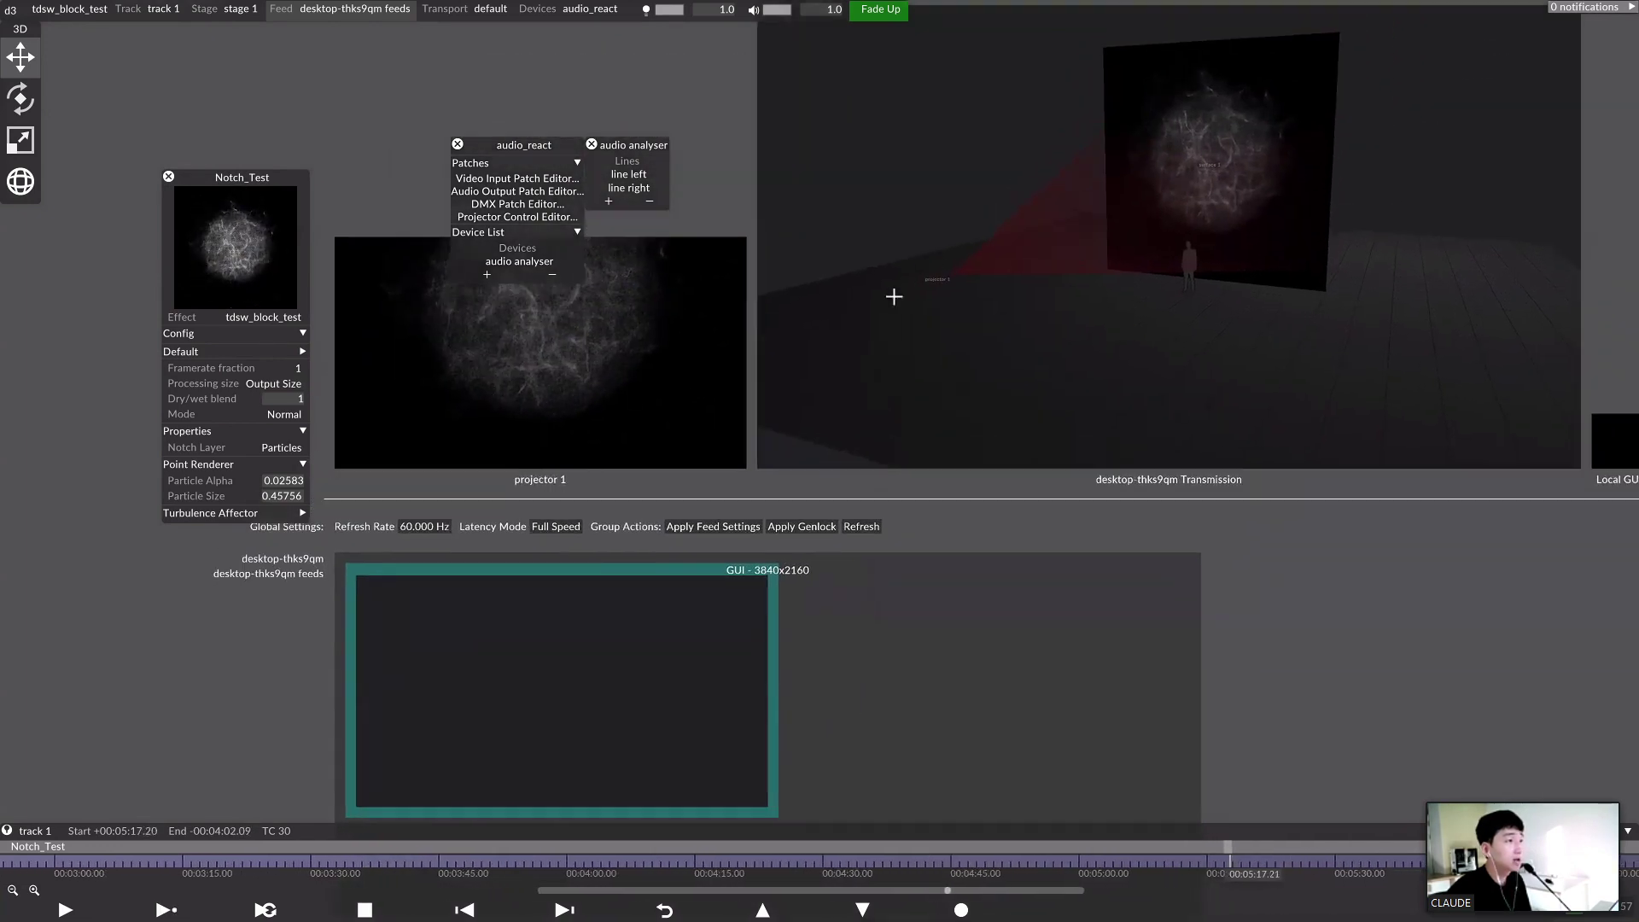
drag(840, 319, 718, 185)
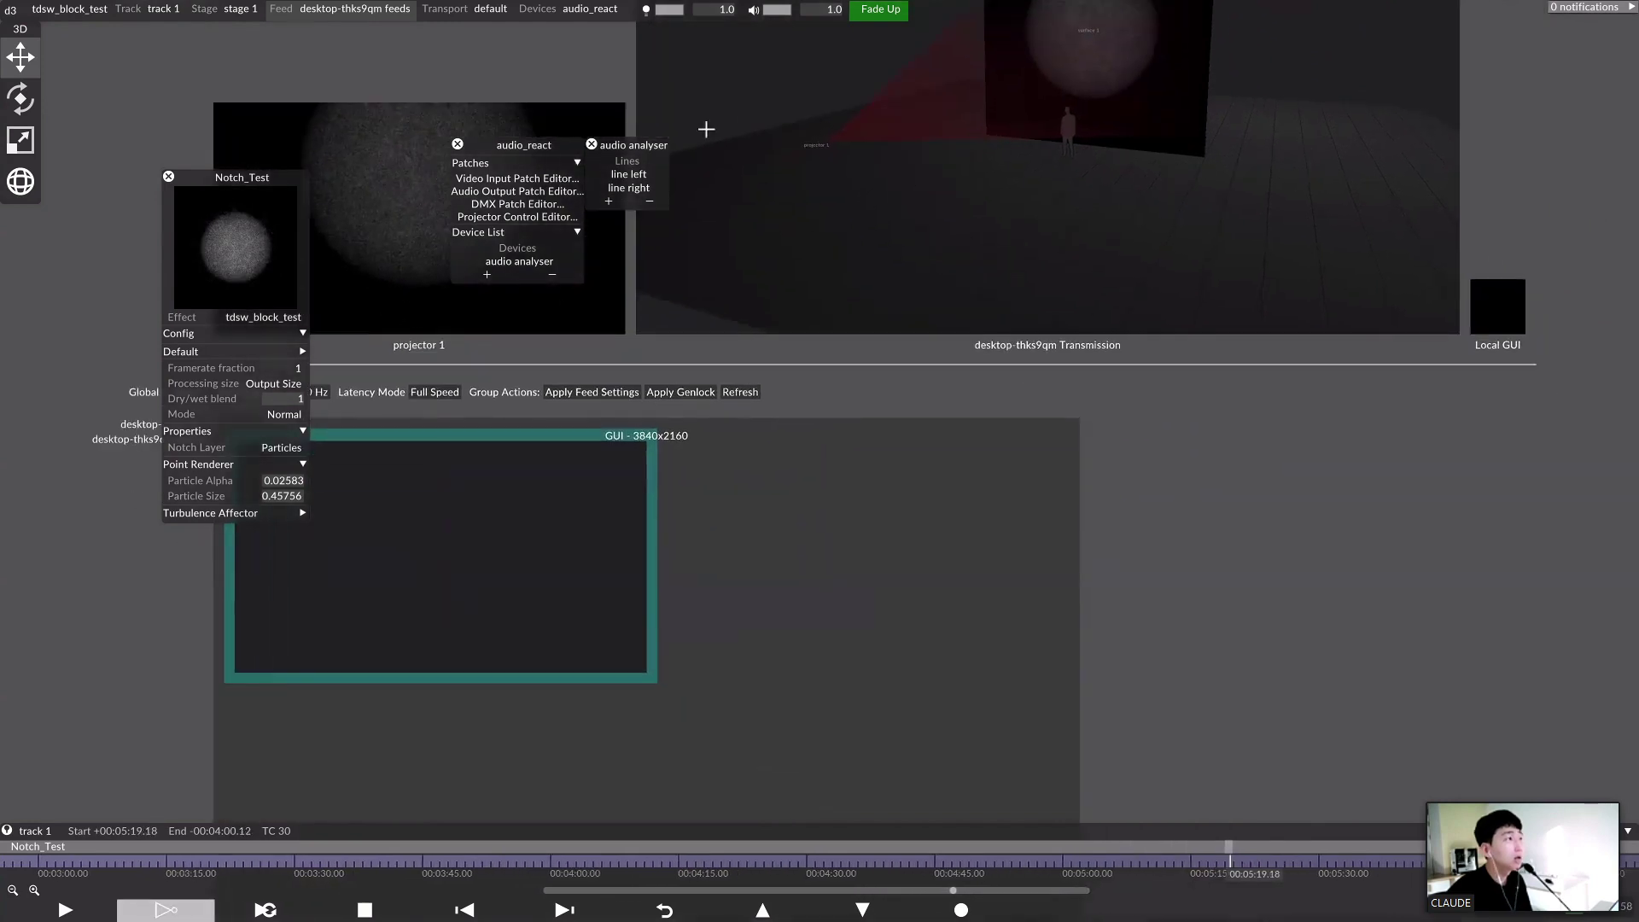
click(232, 15)
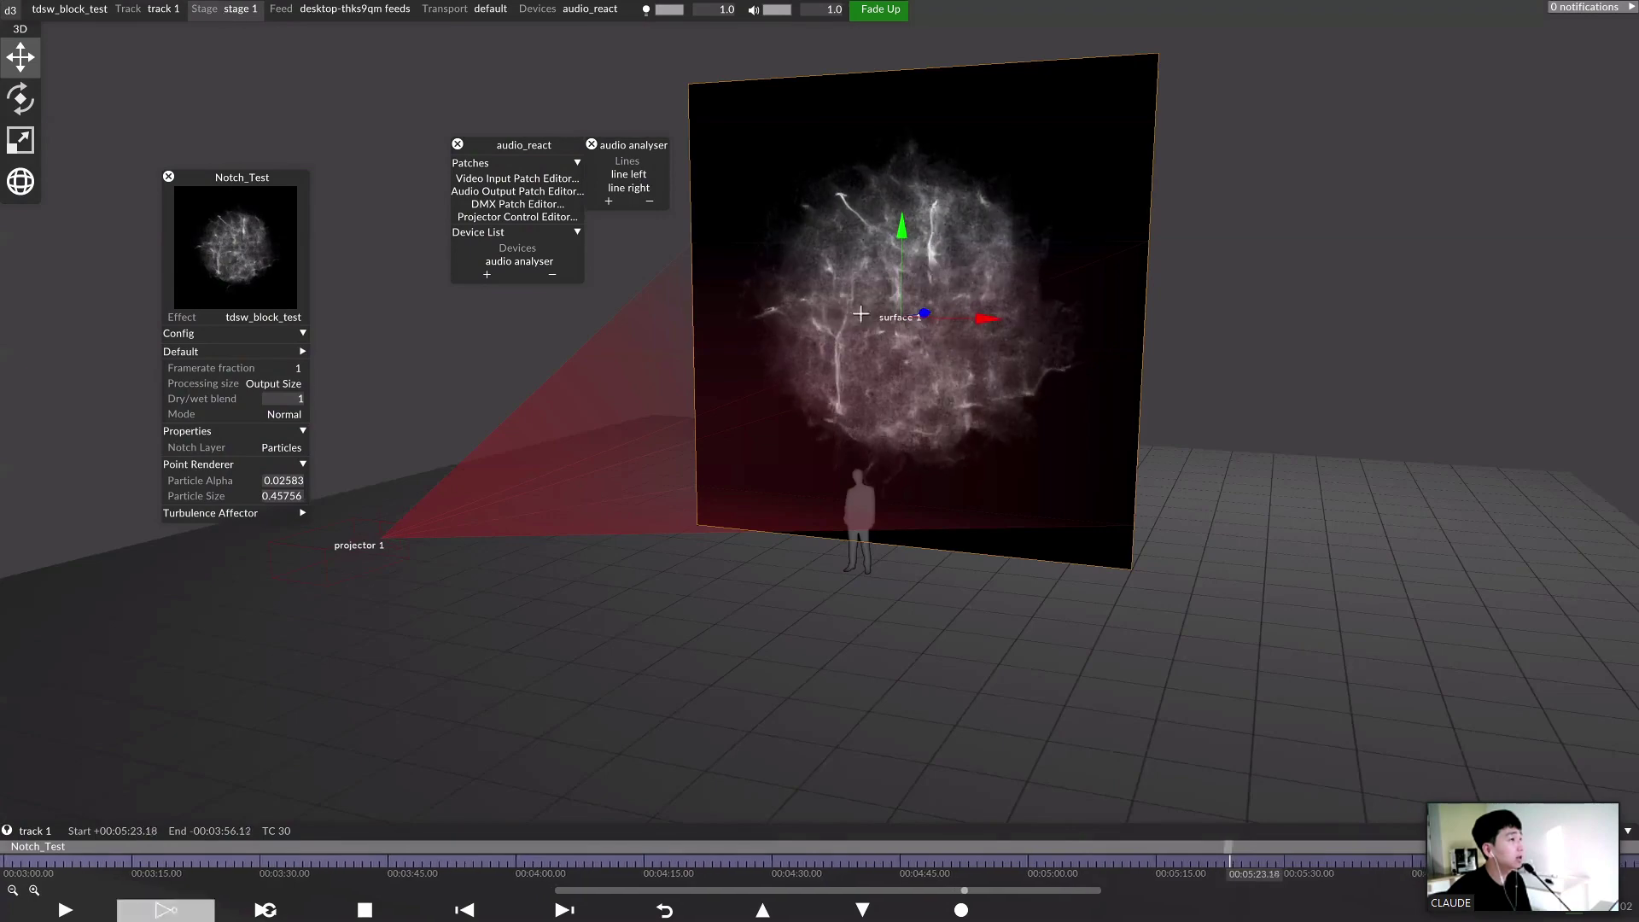
Open the settings of projector 1 and set its vertical resolution to 1920 pixels
drag(950, 420, 609, 677)
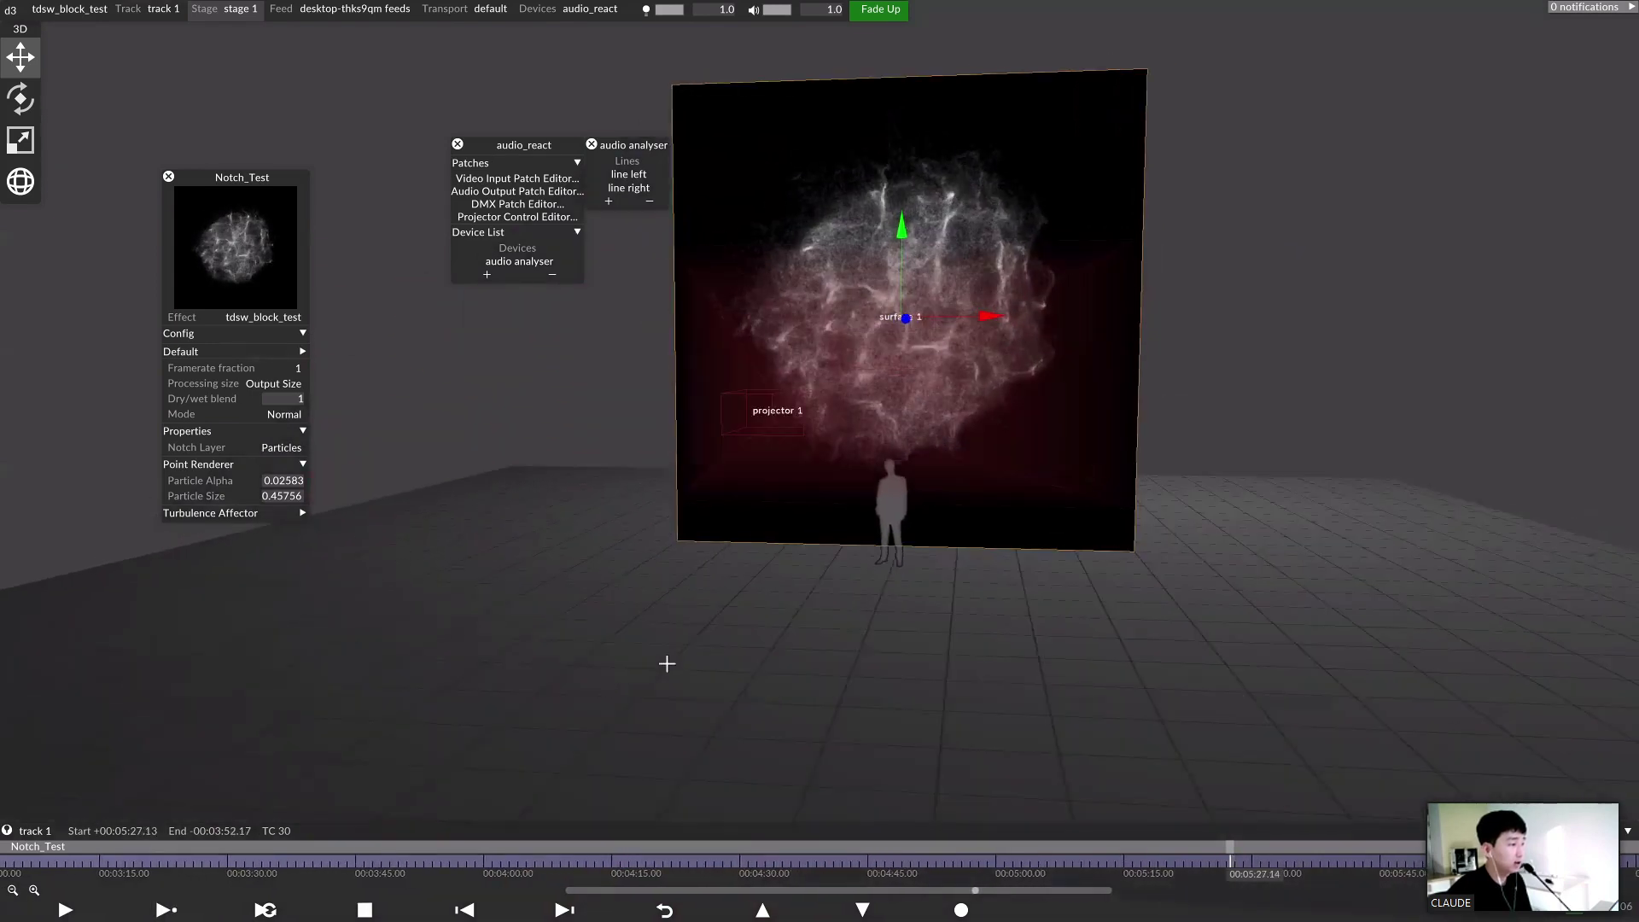
right_click(586, 668)
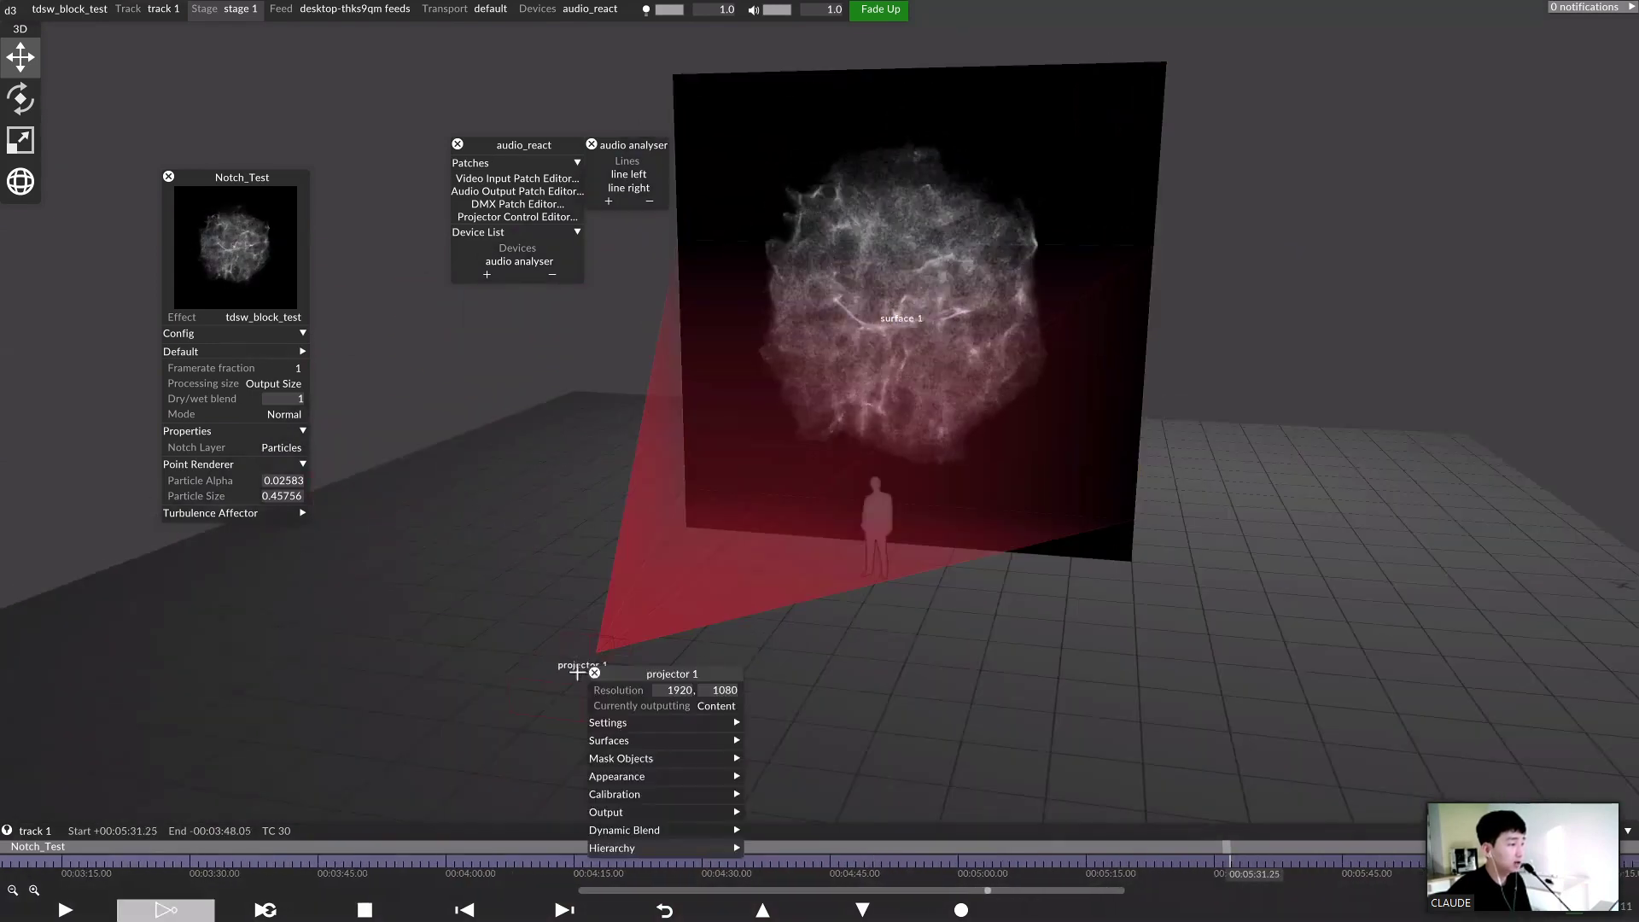
drag(701, 673, 842, 656)
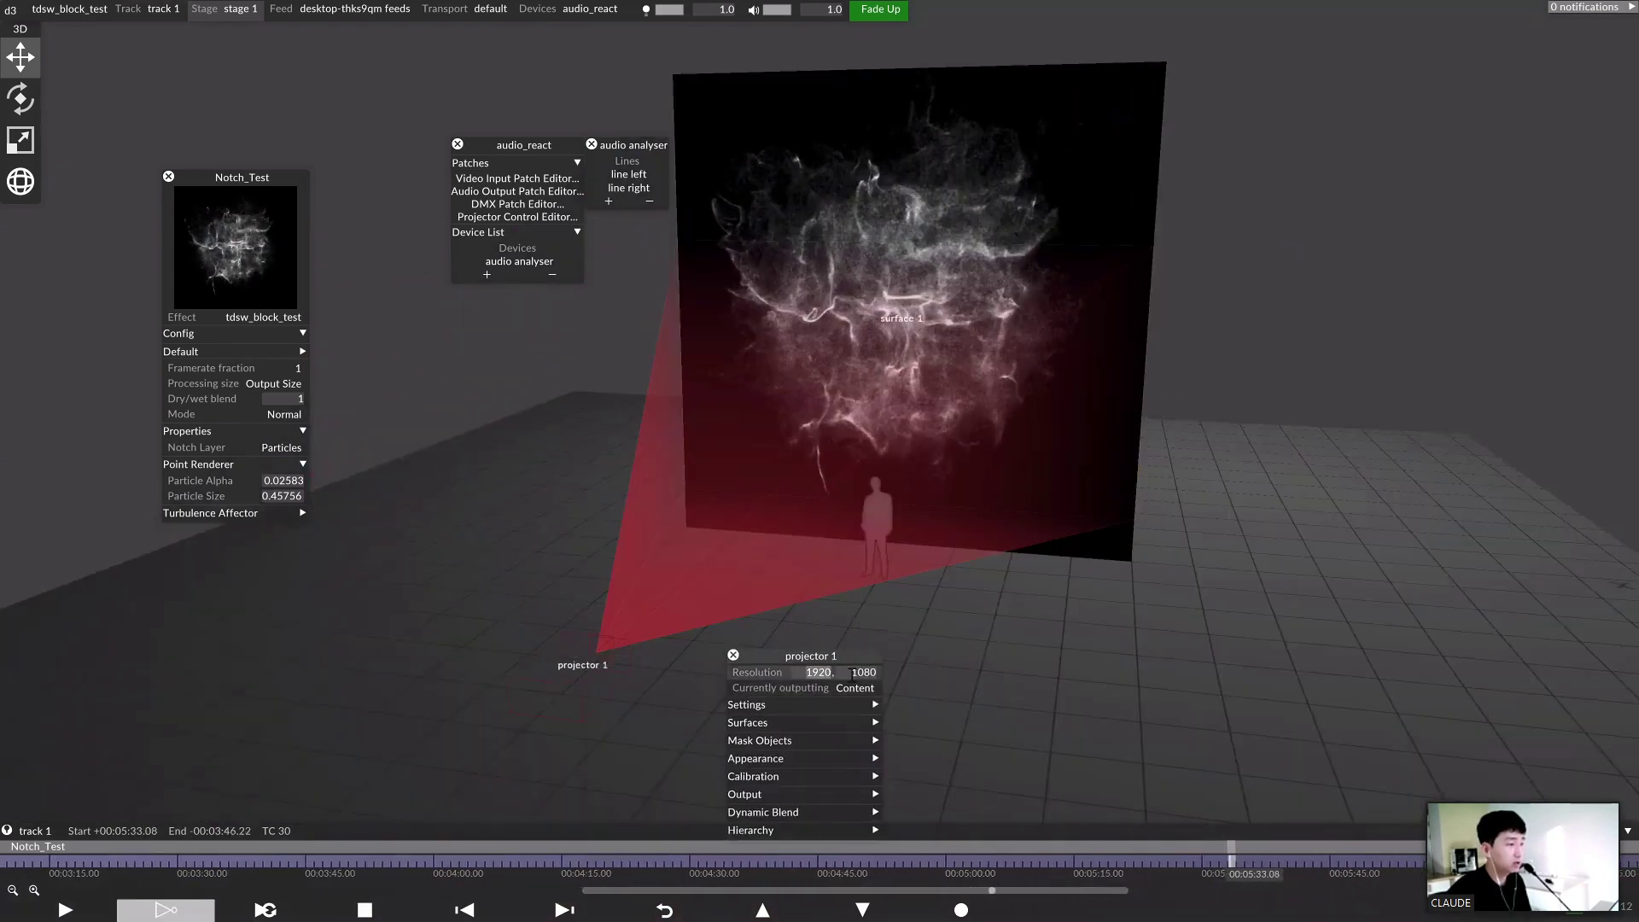
text(1920)
key(Return)
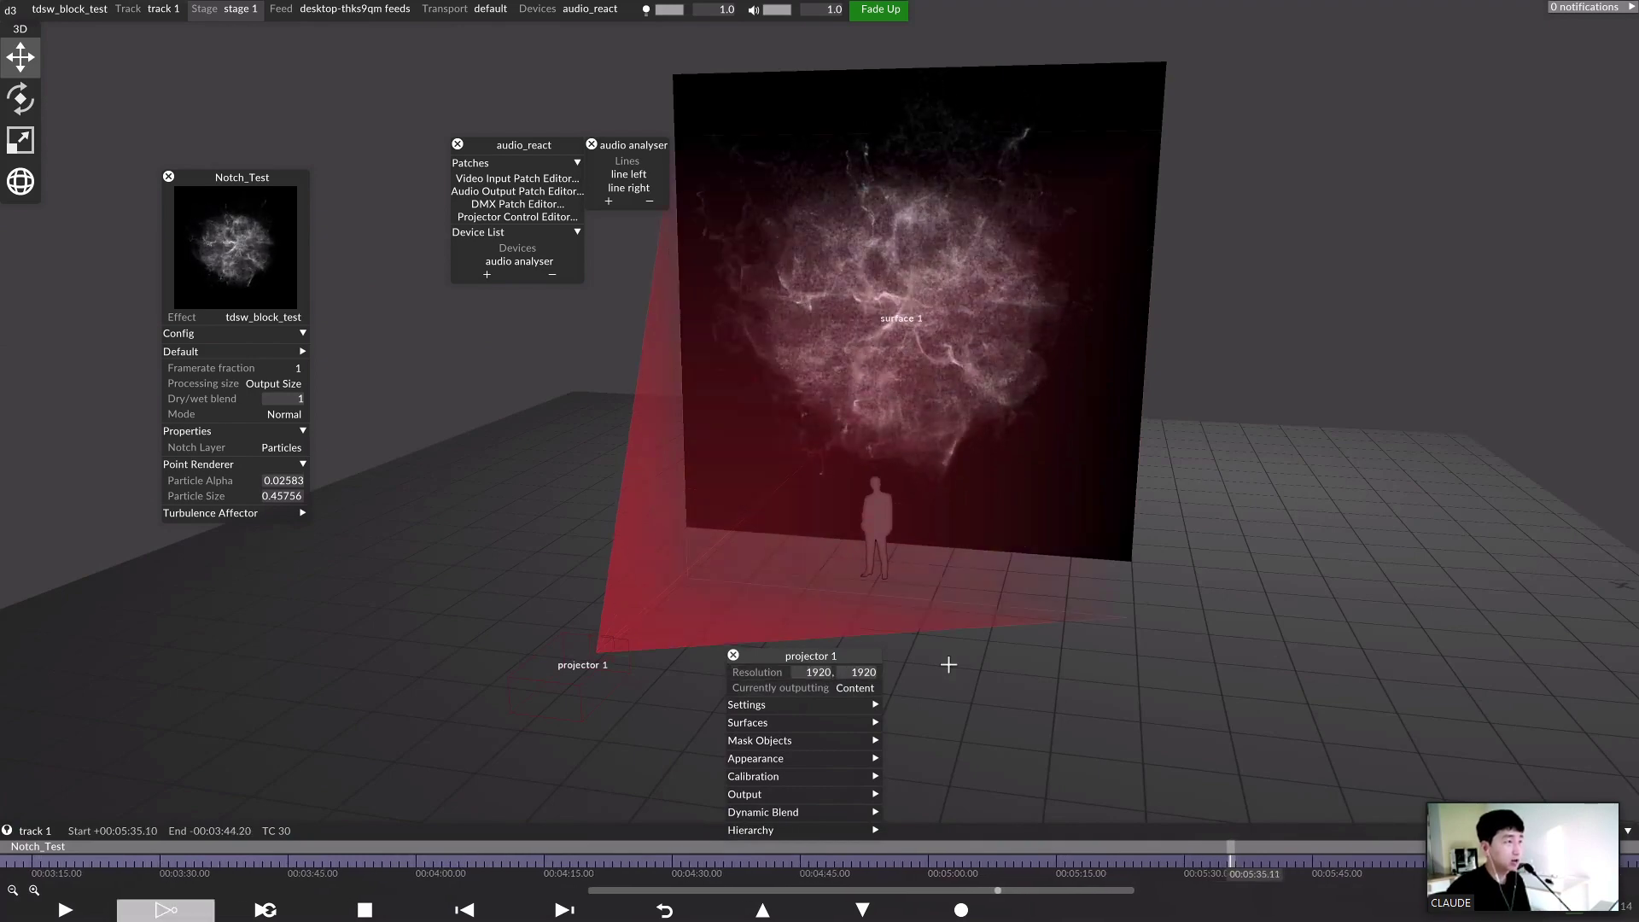
drag(938, 286, 513, 444)
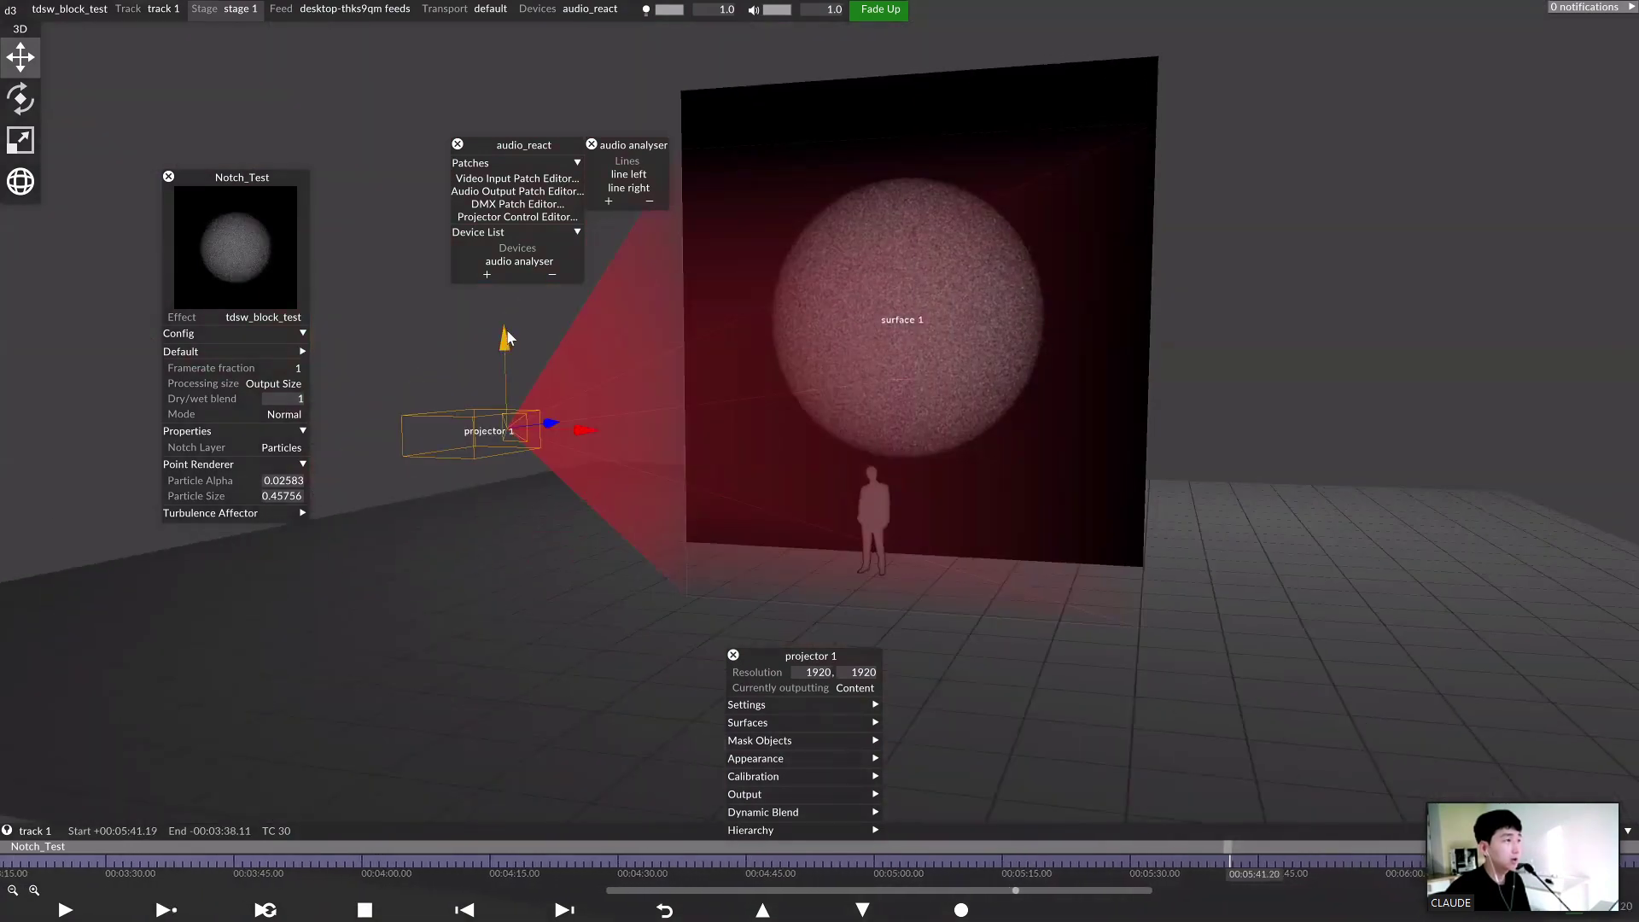
Raise projector 1 and lower surface 1 on the stage so the projector beam lines up with the surface
drag(507, 339, 500, 275)
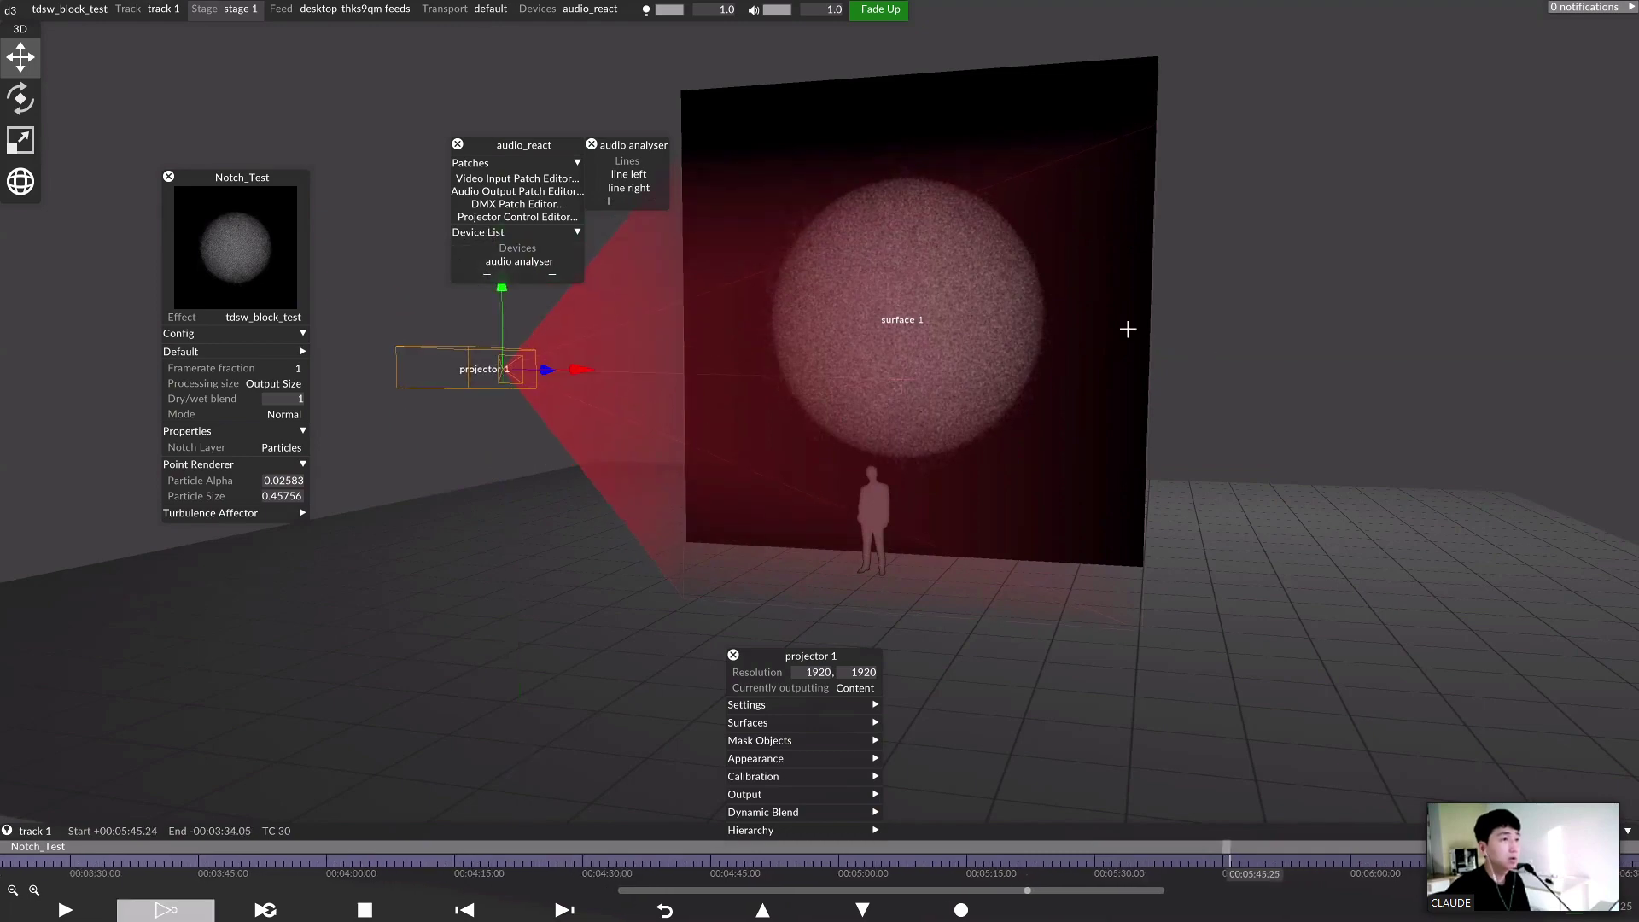
click(966, 209)
drag(903, 232, 906, 294)
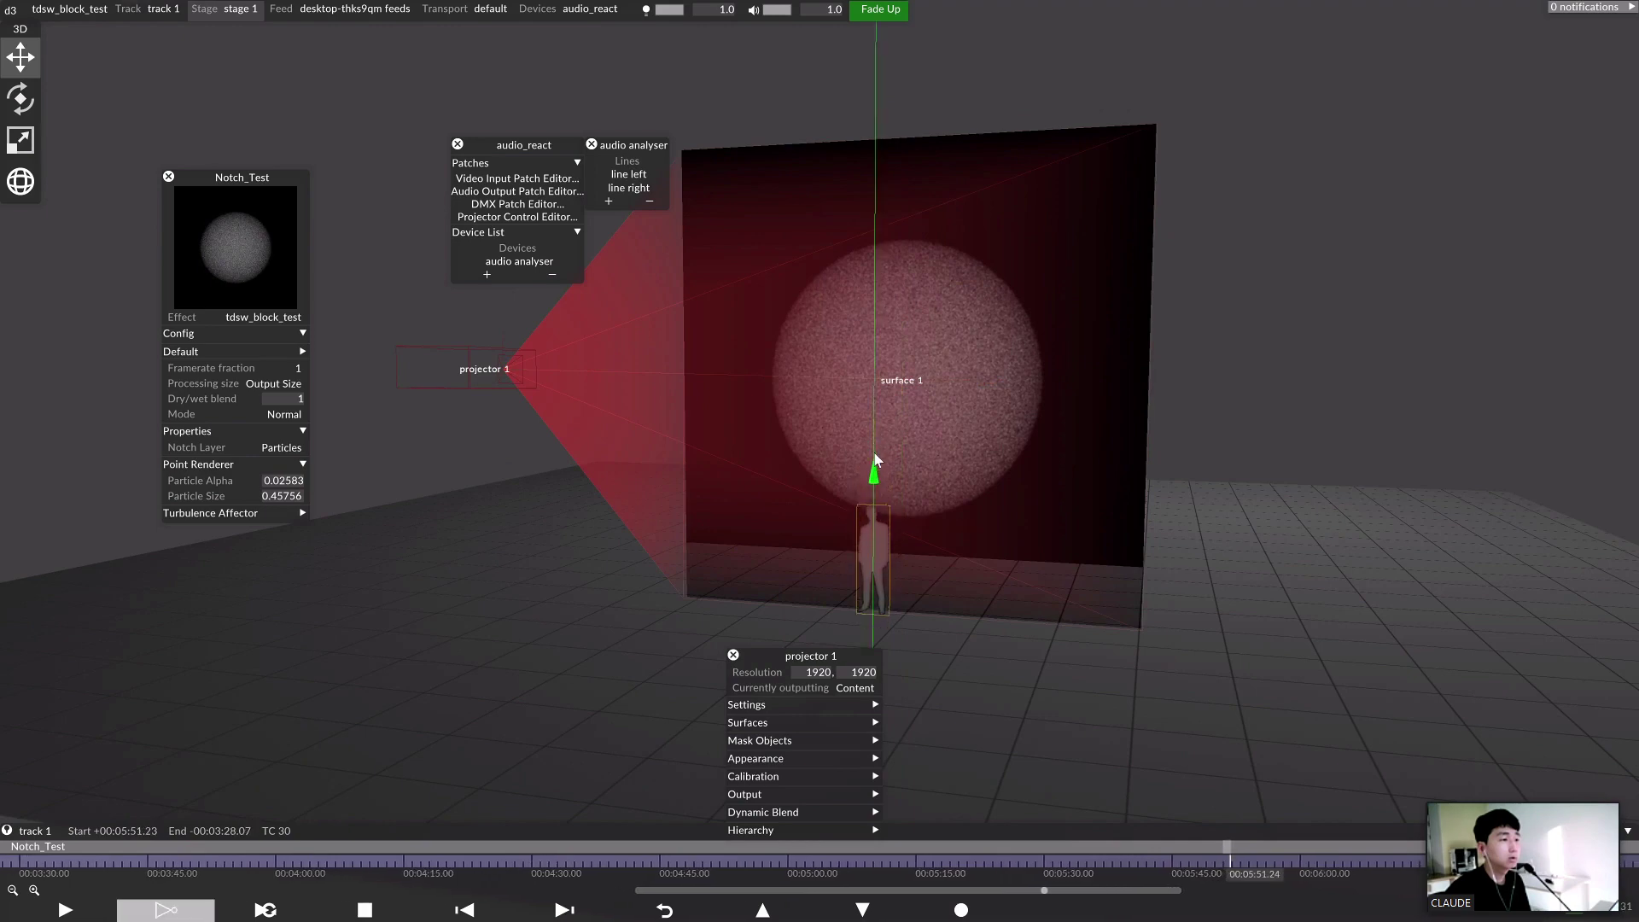
click(996, 417)
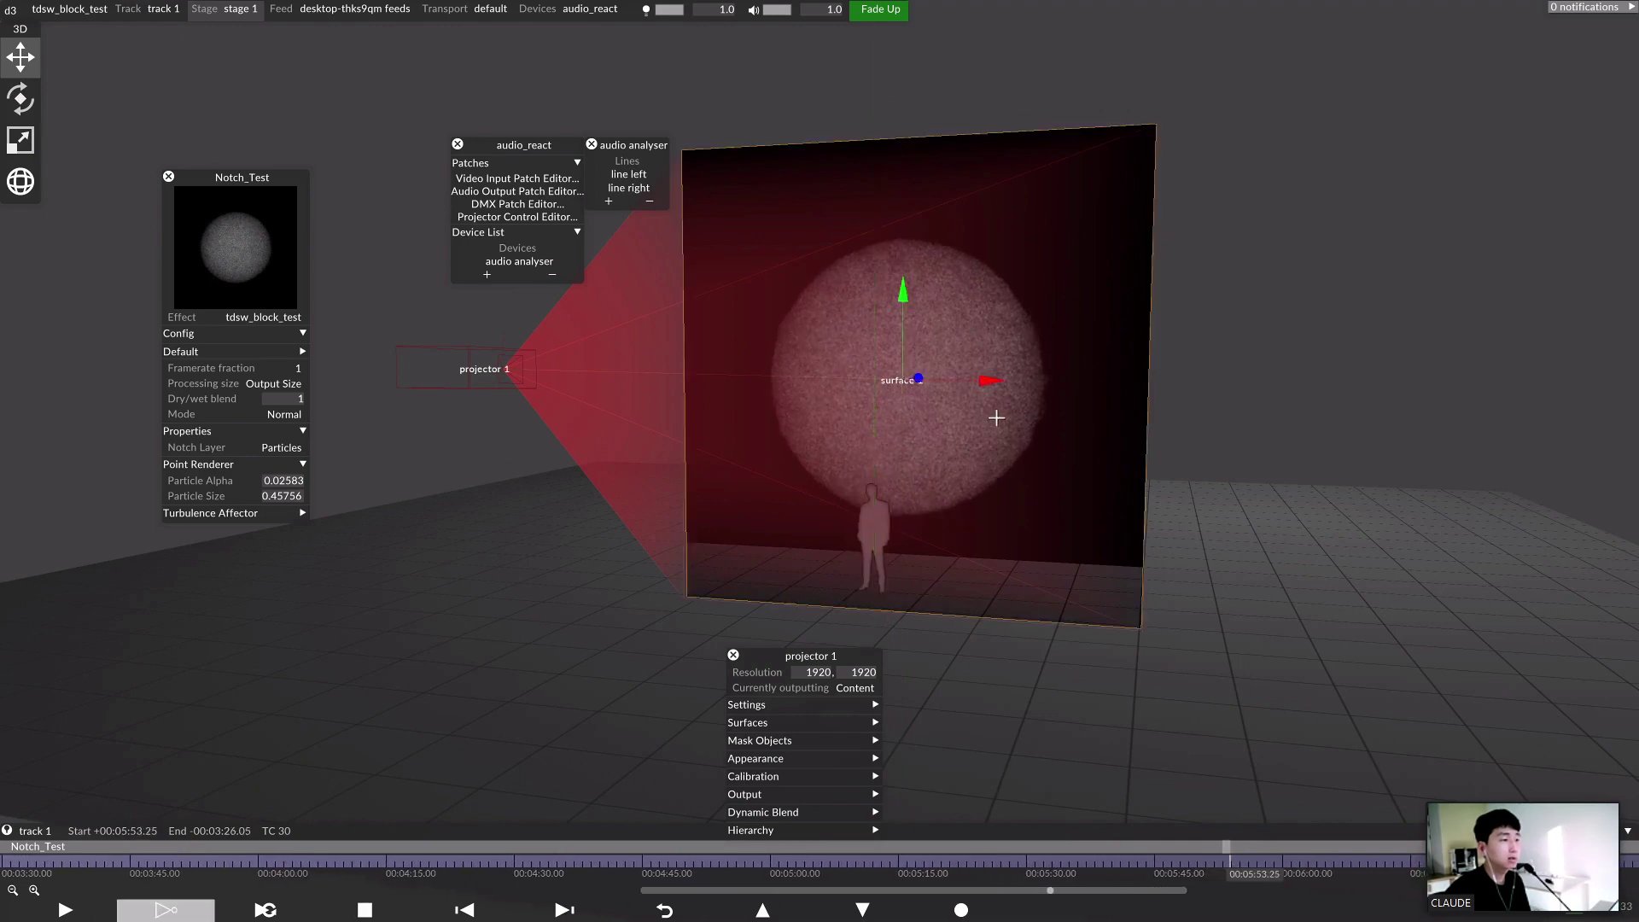
middle_drag(1193, 324, 994, 348)
mouse_move(994, 348)
right_down()
mouse_move(973, 331)
mouse_move(1016, 318)
mouse_move(996, 334)
right_up()
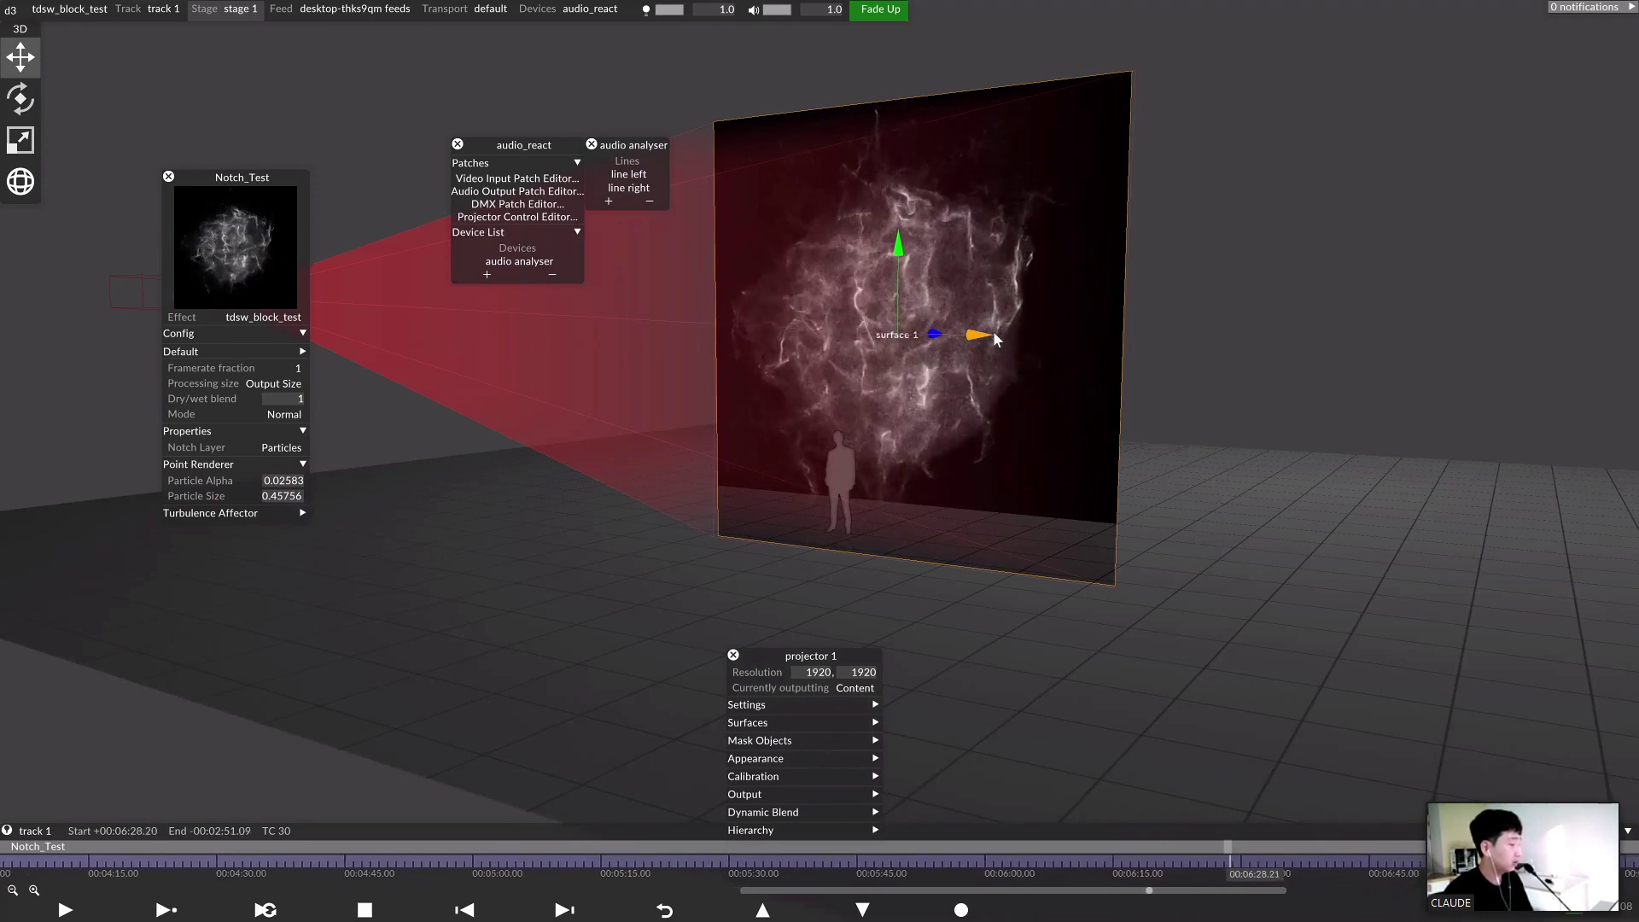
Open the d3 state options containing the project settings and program control
key(F2)
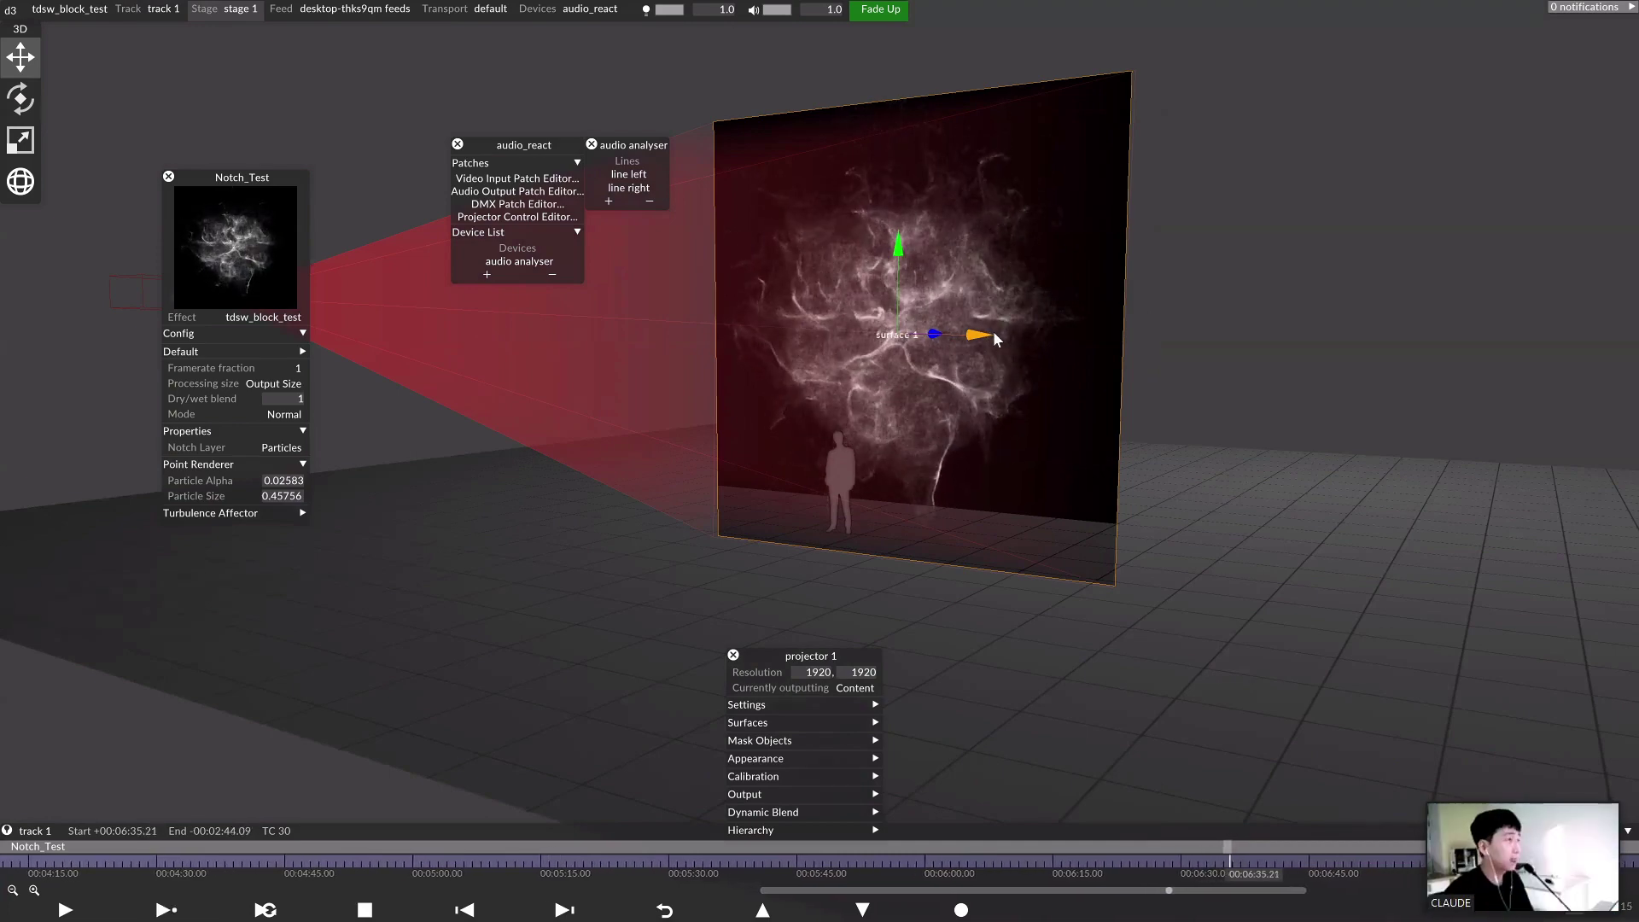
click(19, 19)
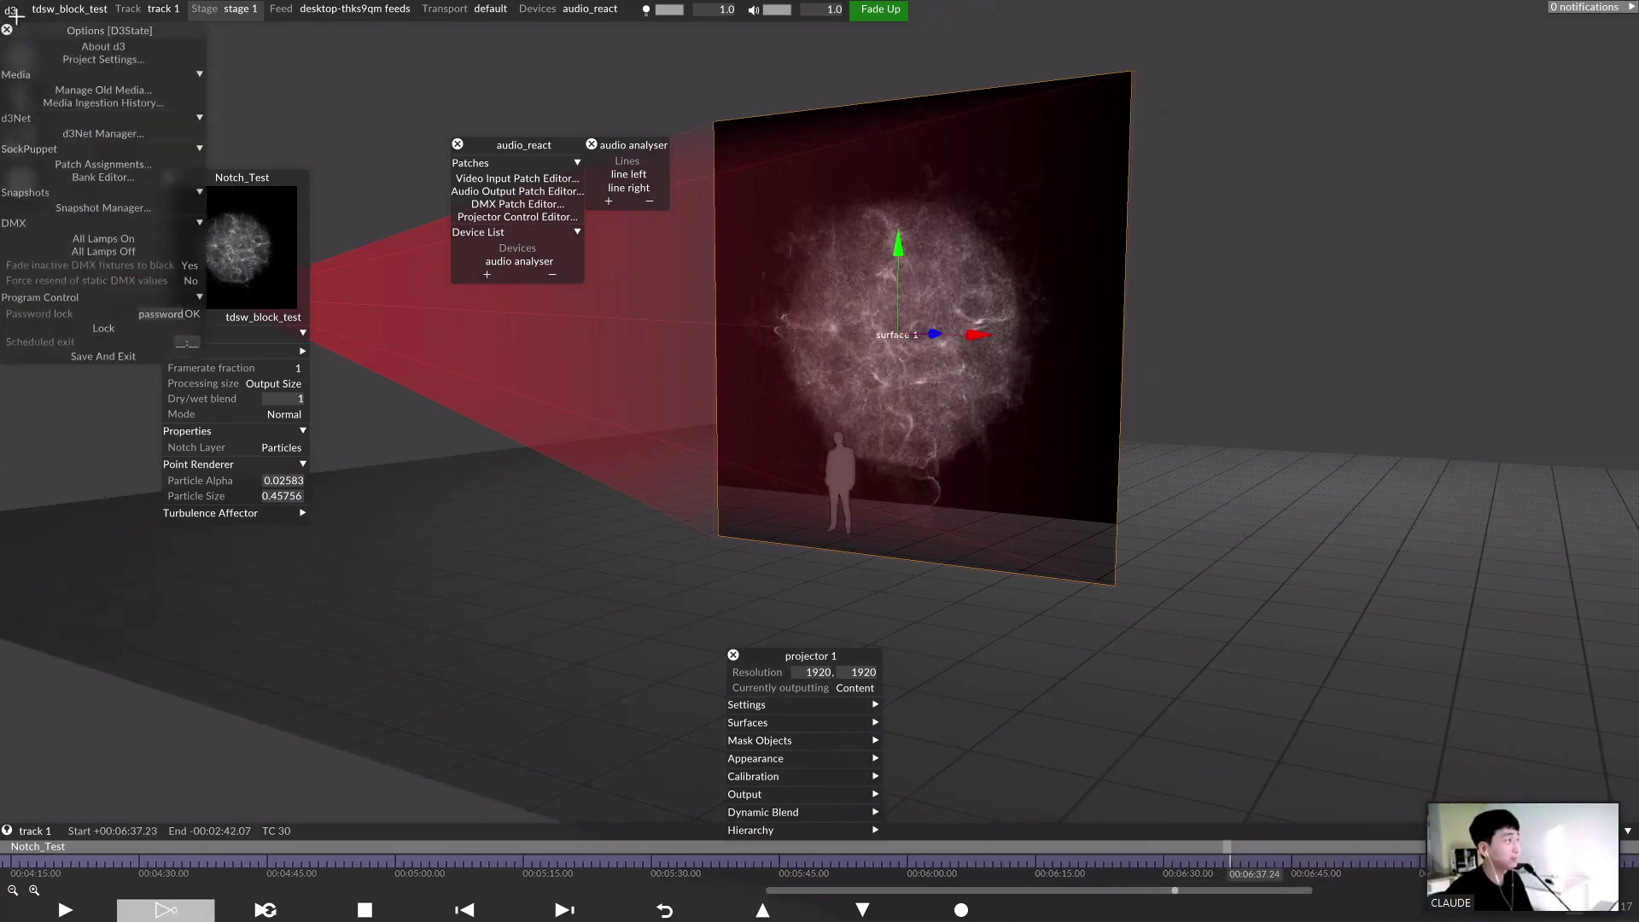